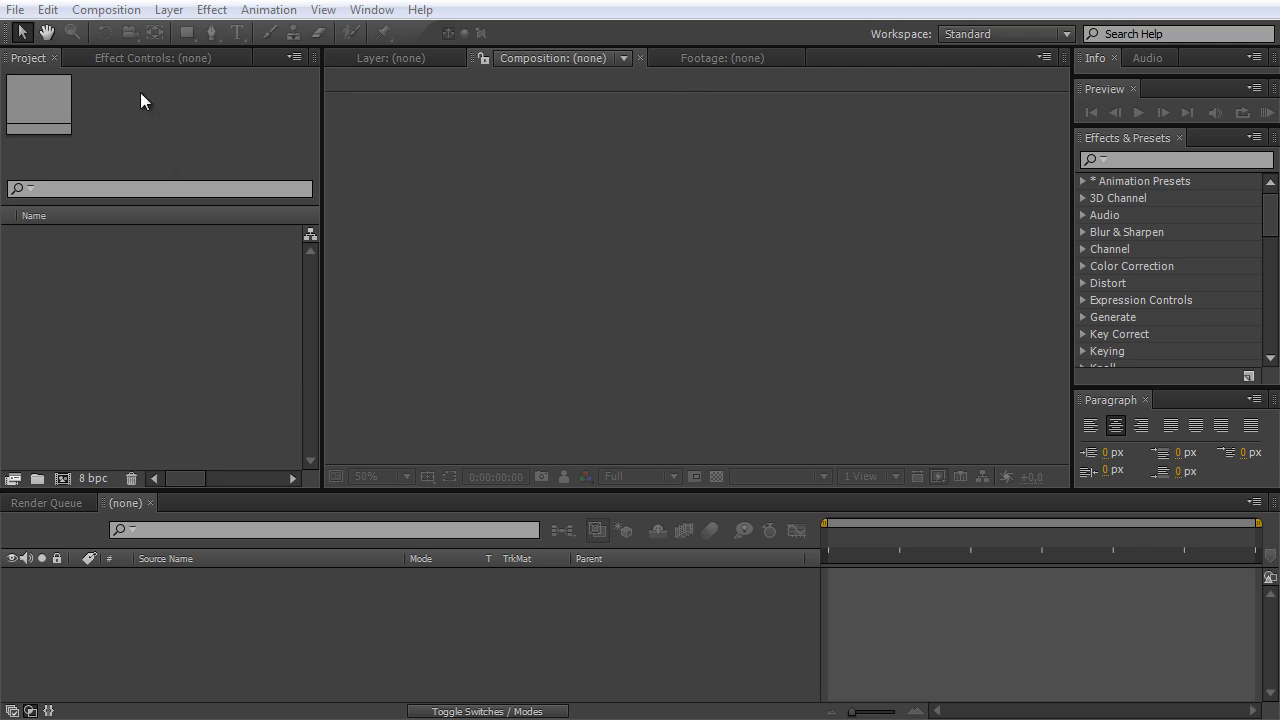
Create a 1280×720, 25 fps composition named 'Mirror Ball' from the HDV/HDTV 720 25 preset
click(106, 10)
click(113, 40)
click(499, 212)
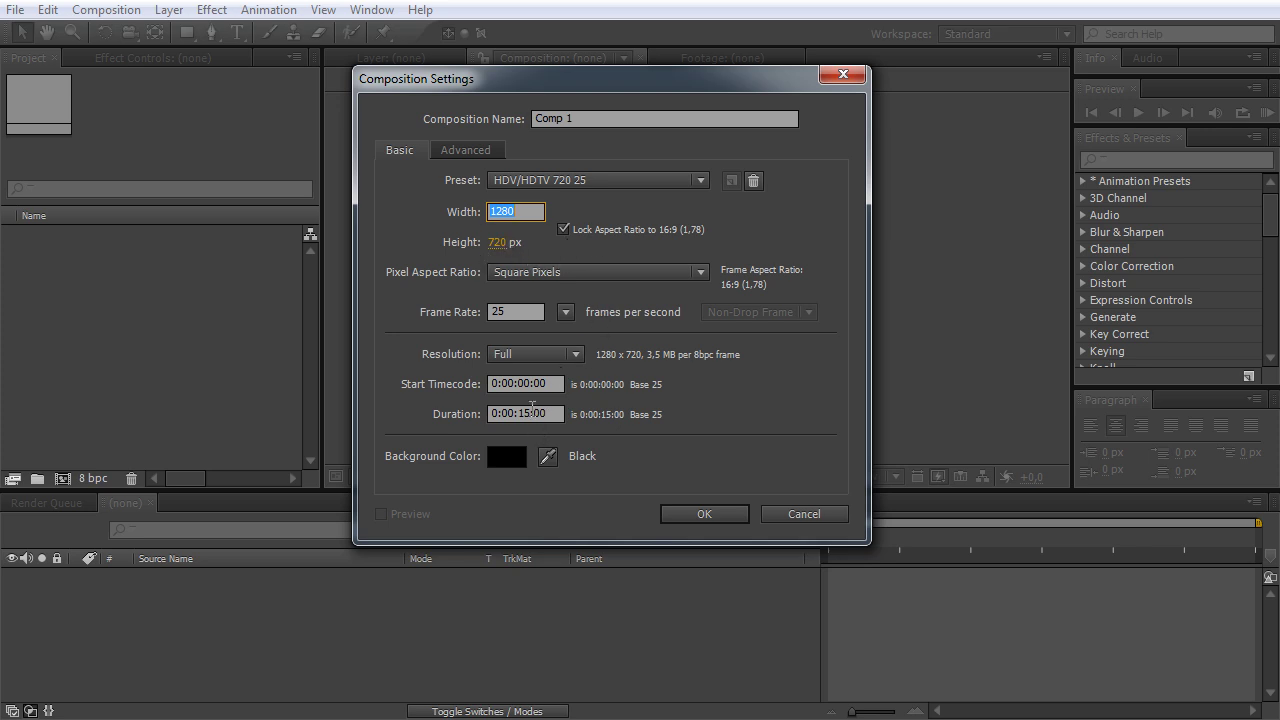
click(547, 415)
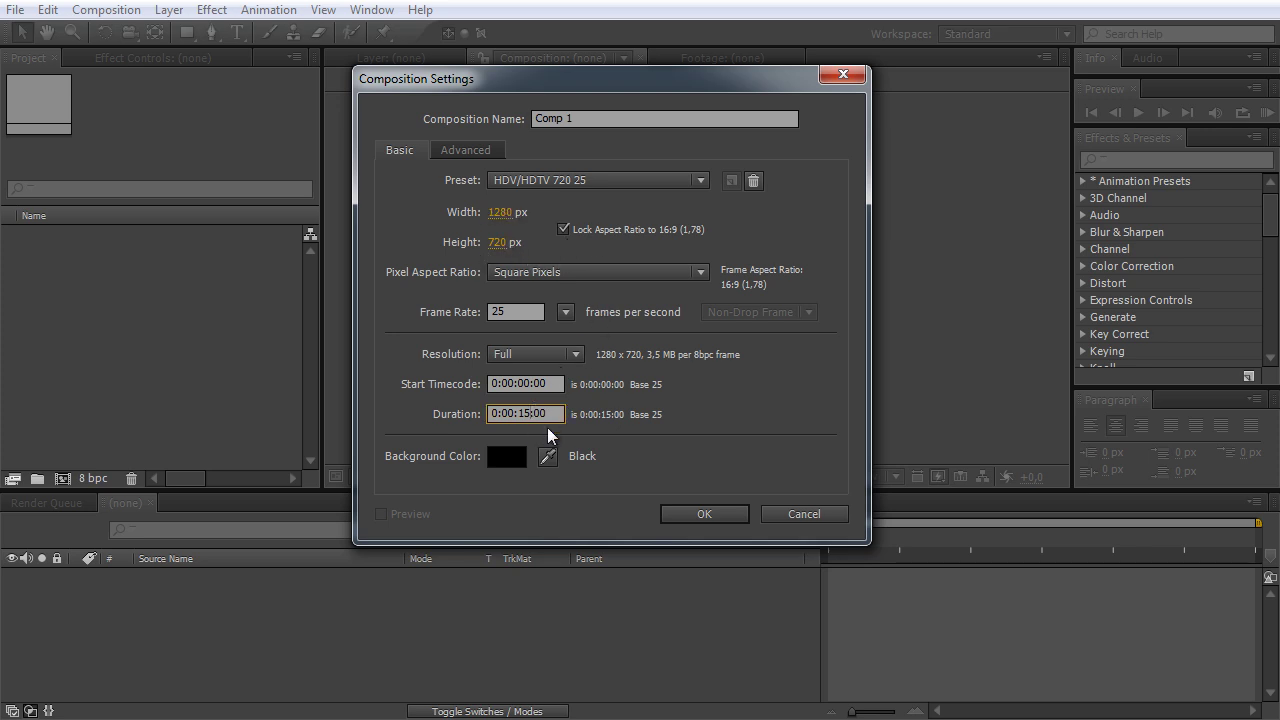
click(596, 118)
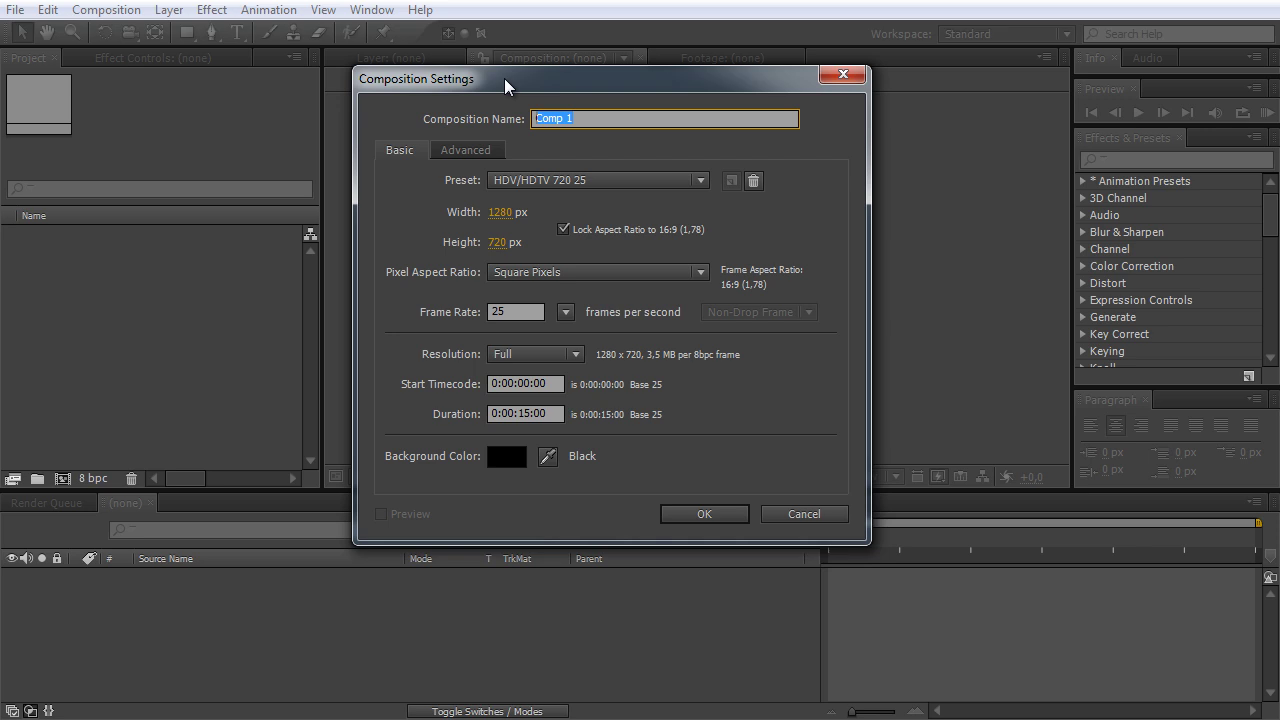
text(Mirror Ball)
click(704, 516)
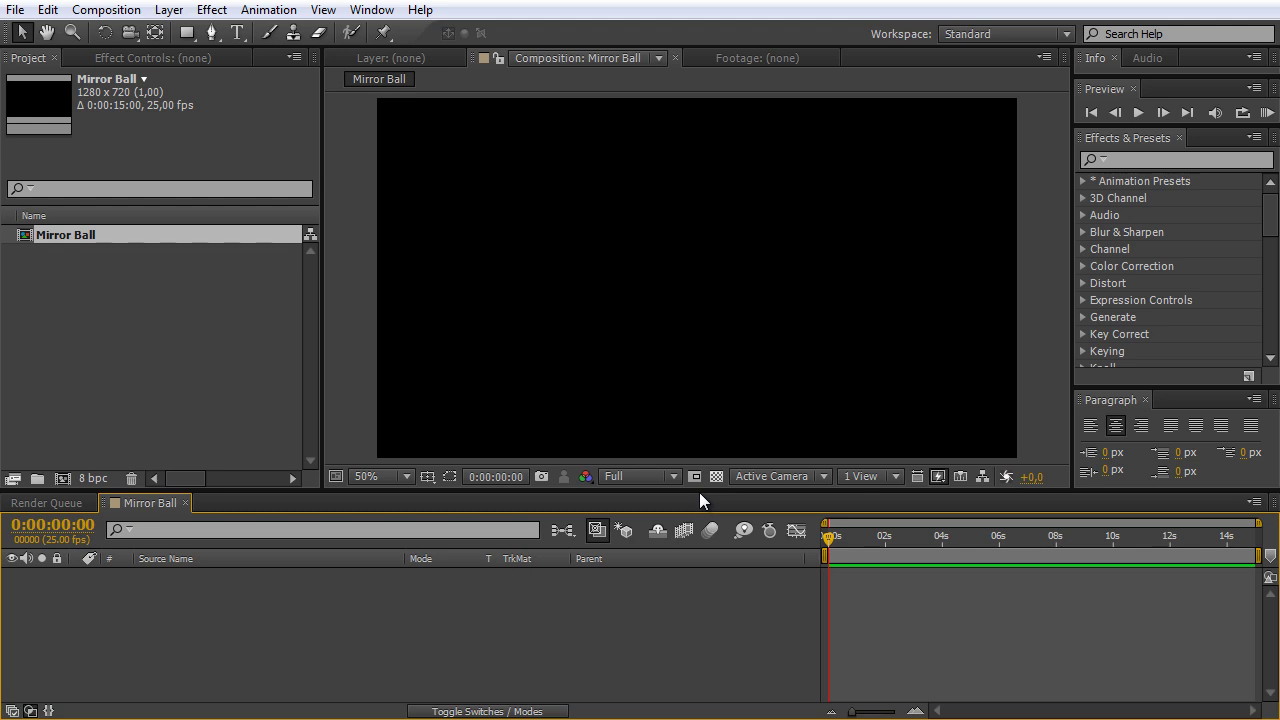
Add a comp-sized 1280×720 black solid, 'Black Solid 1', to the Mirror Ball composition
click(175, 14)
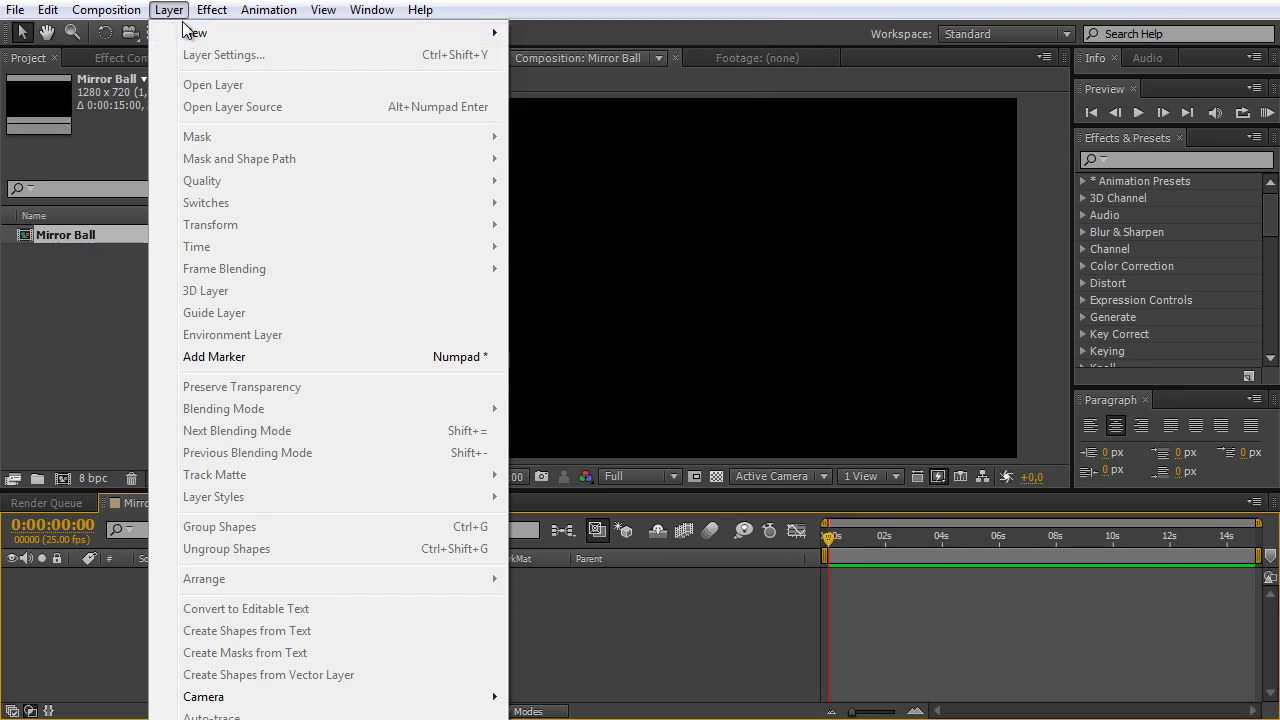
click(543, 56)
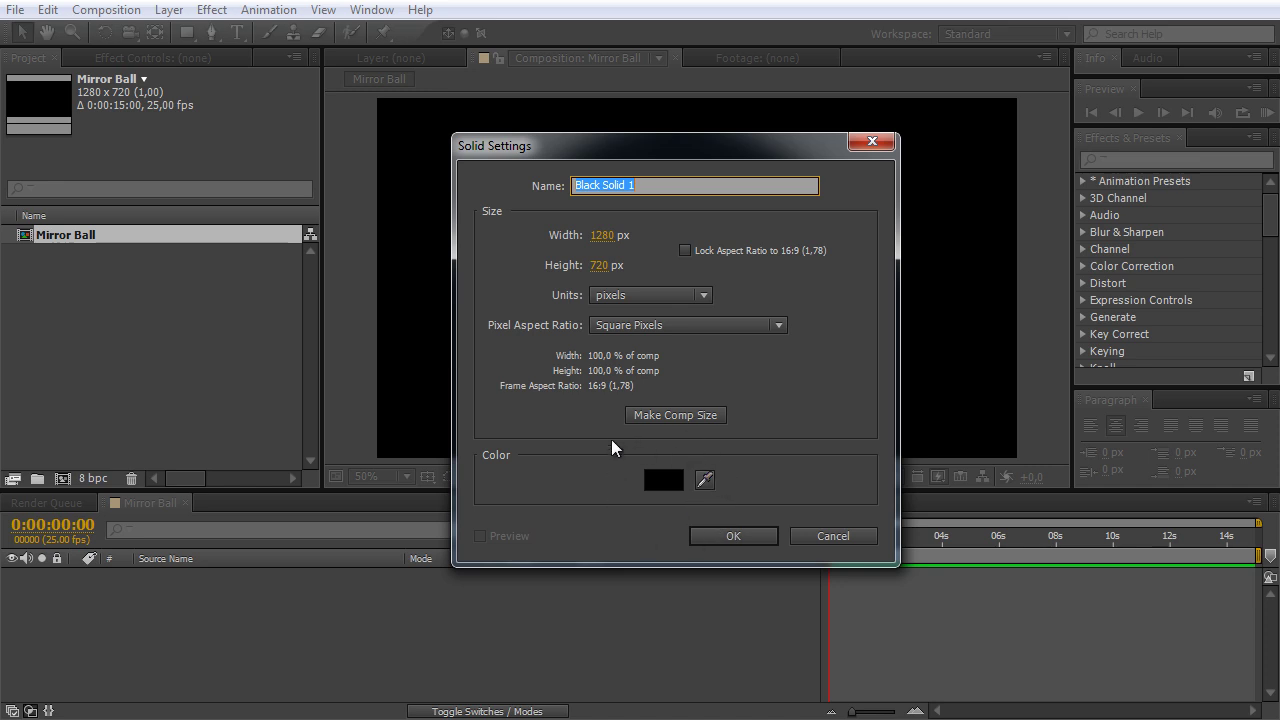
click(655, 418)
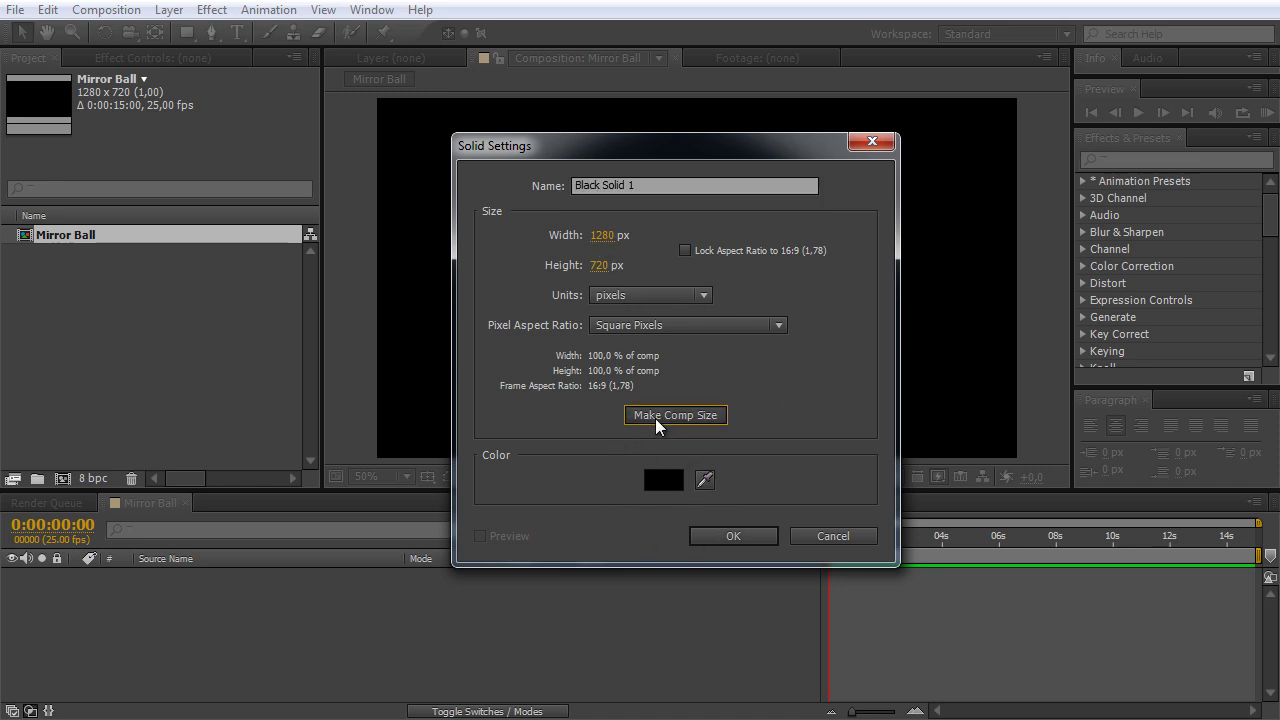
click(742, 536)
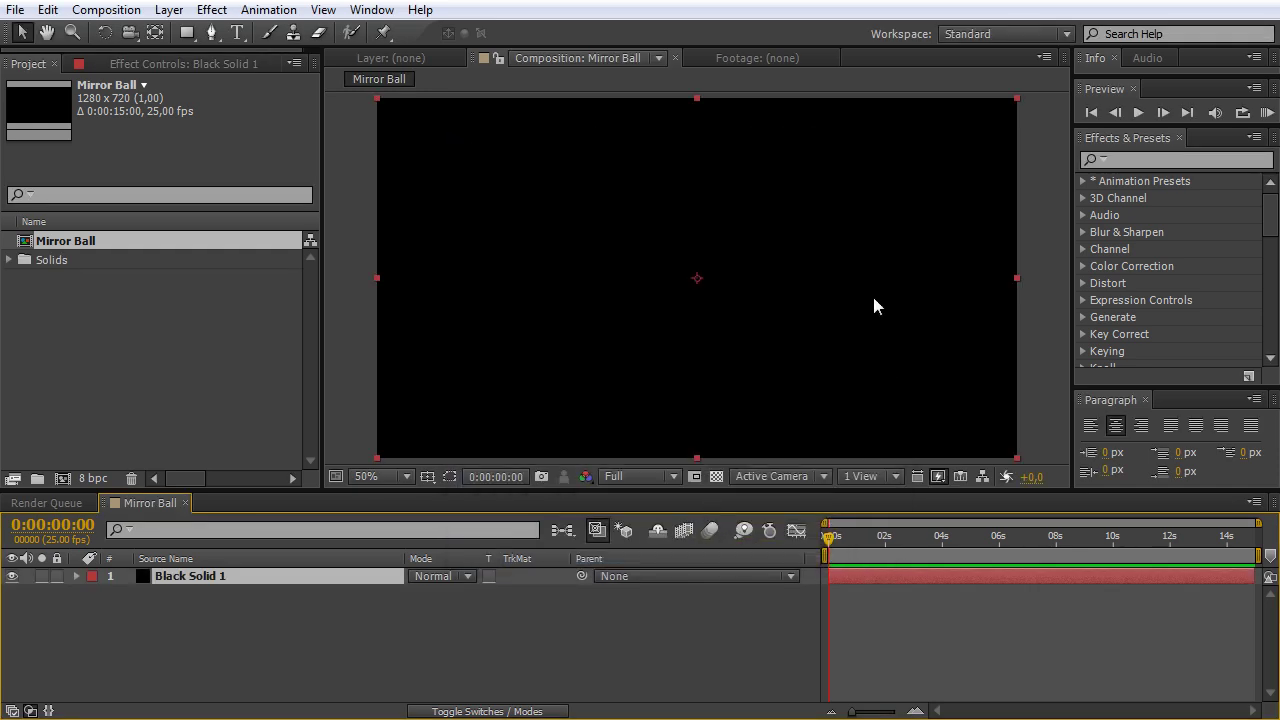
Apply the Cell Pattern effect to the Black Solid 1 layer
drag(724, 491, 725, 543)
click(1119, 158)
text(cell)
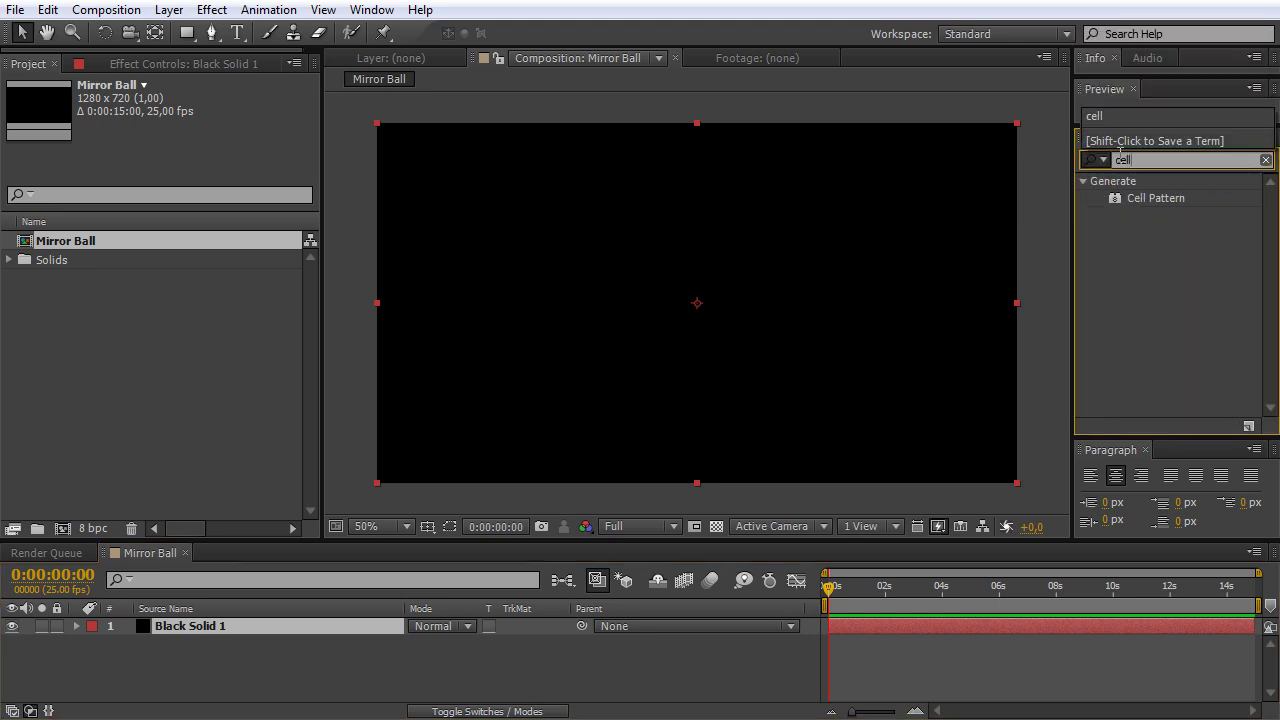
click(1161, 199)
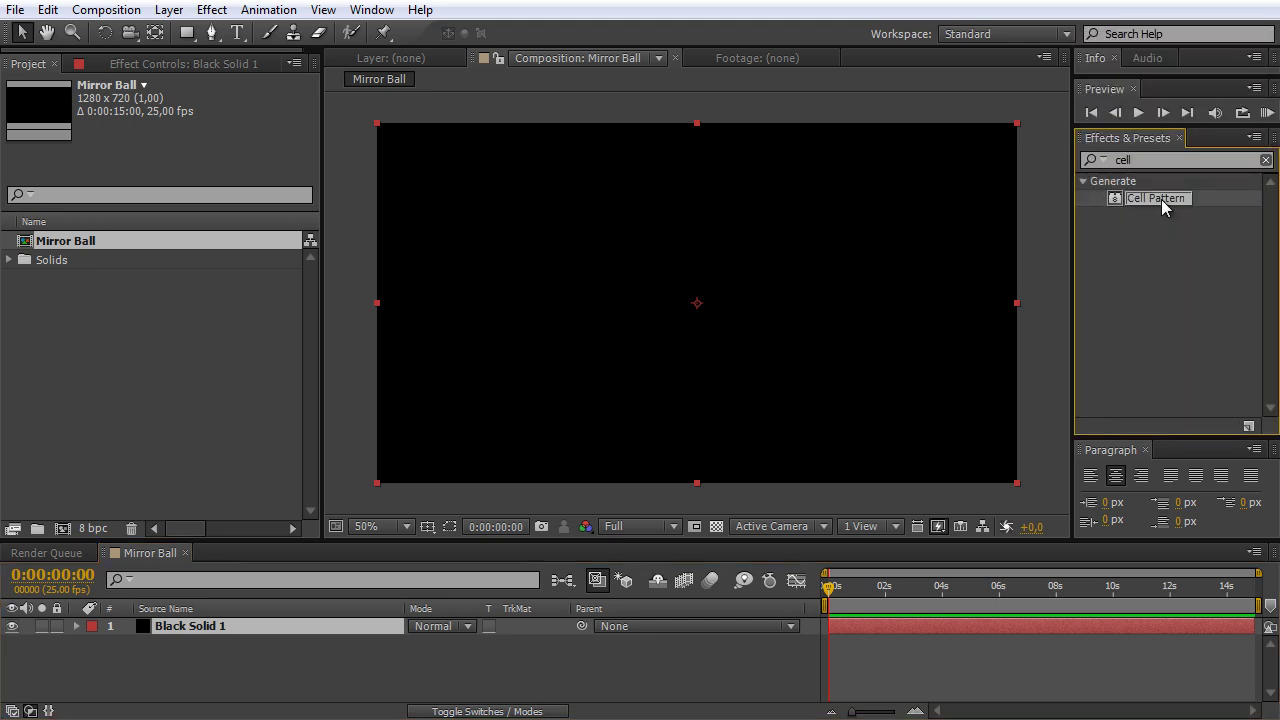
drag(1158, 203, 1022, 150)
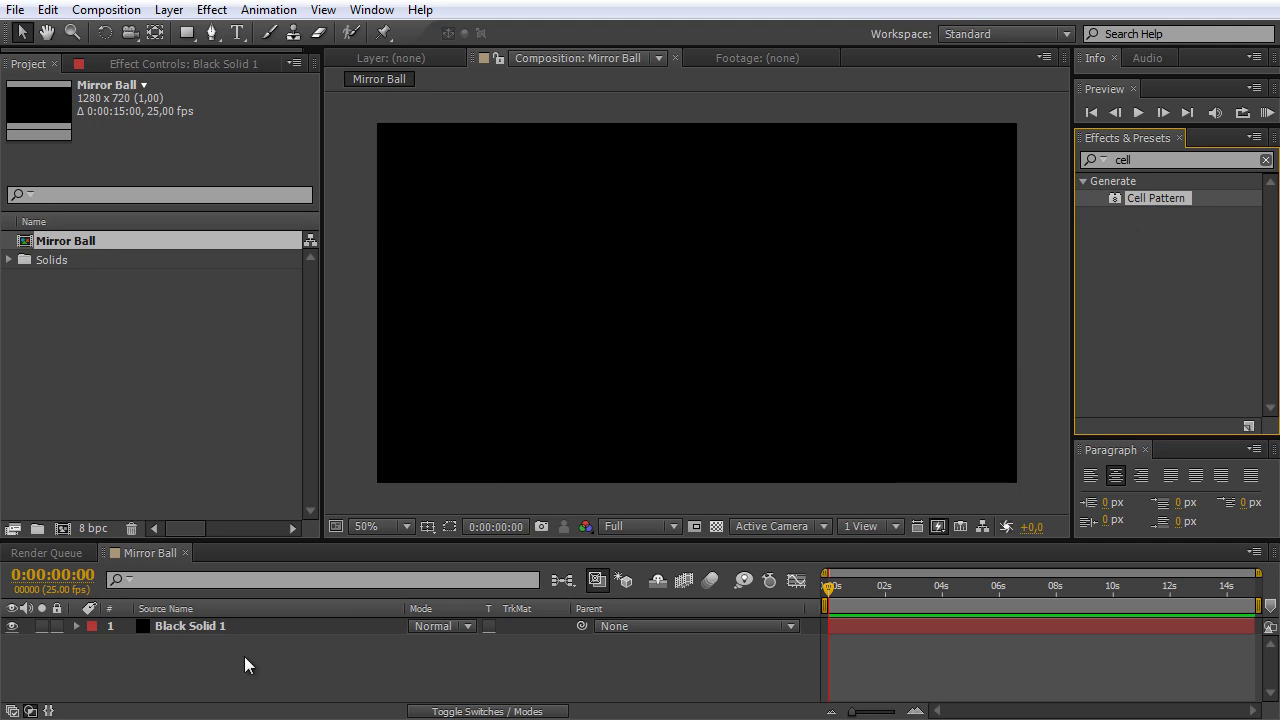
click(215, 630)
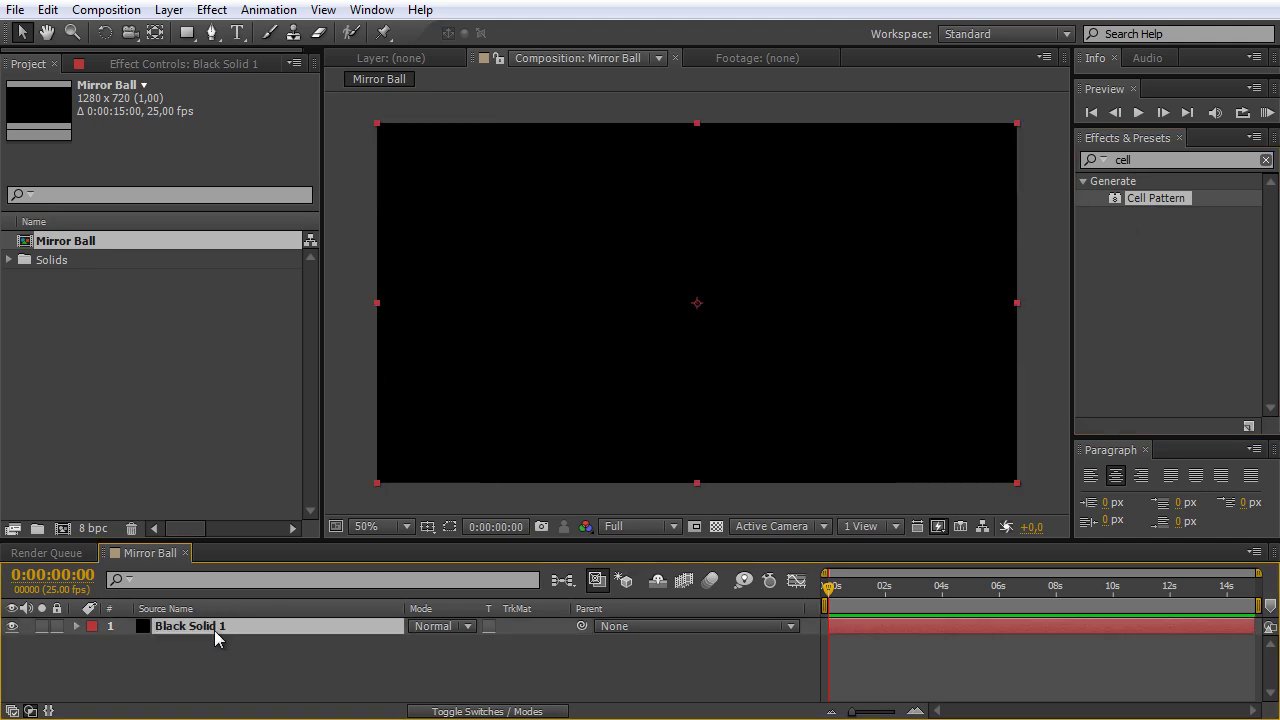
click(1157, 273)
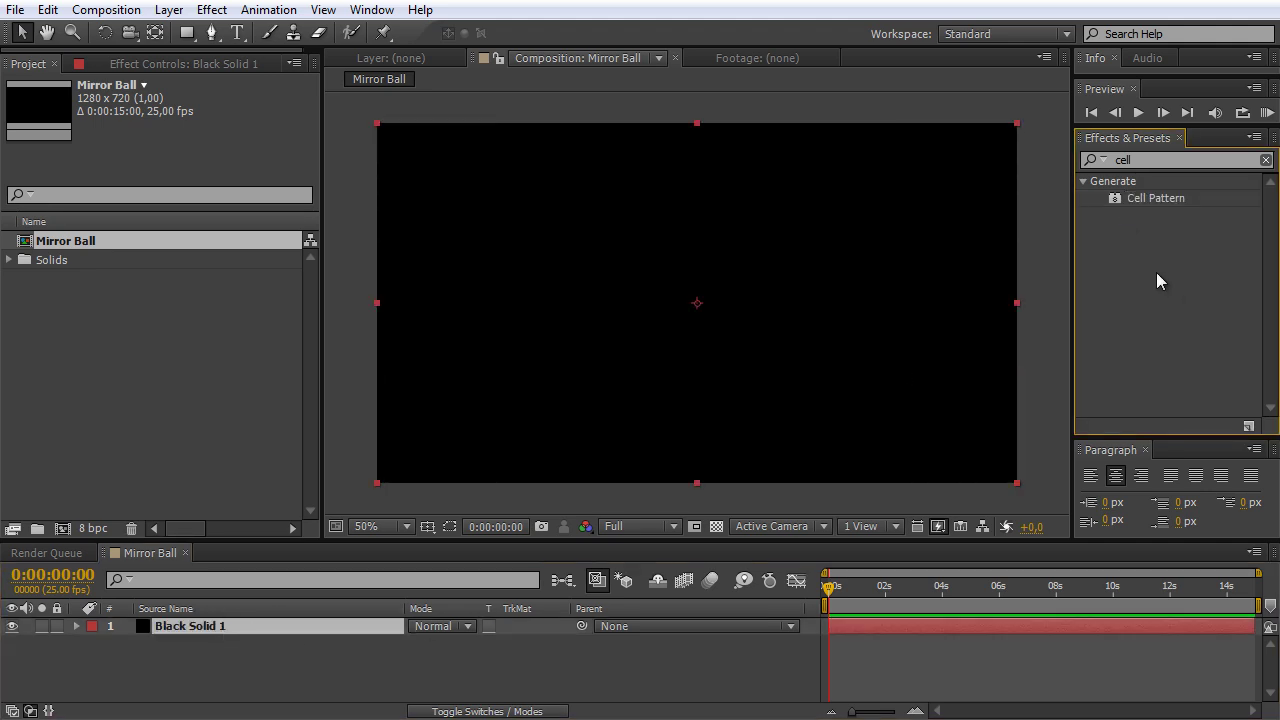
double_click(1156, 198)
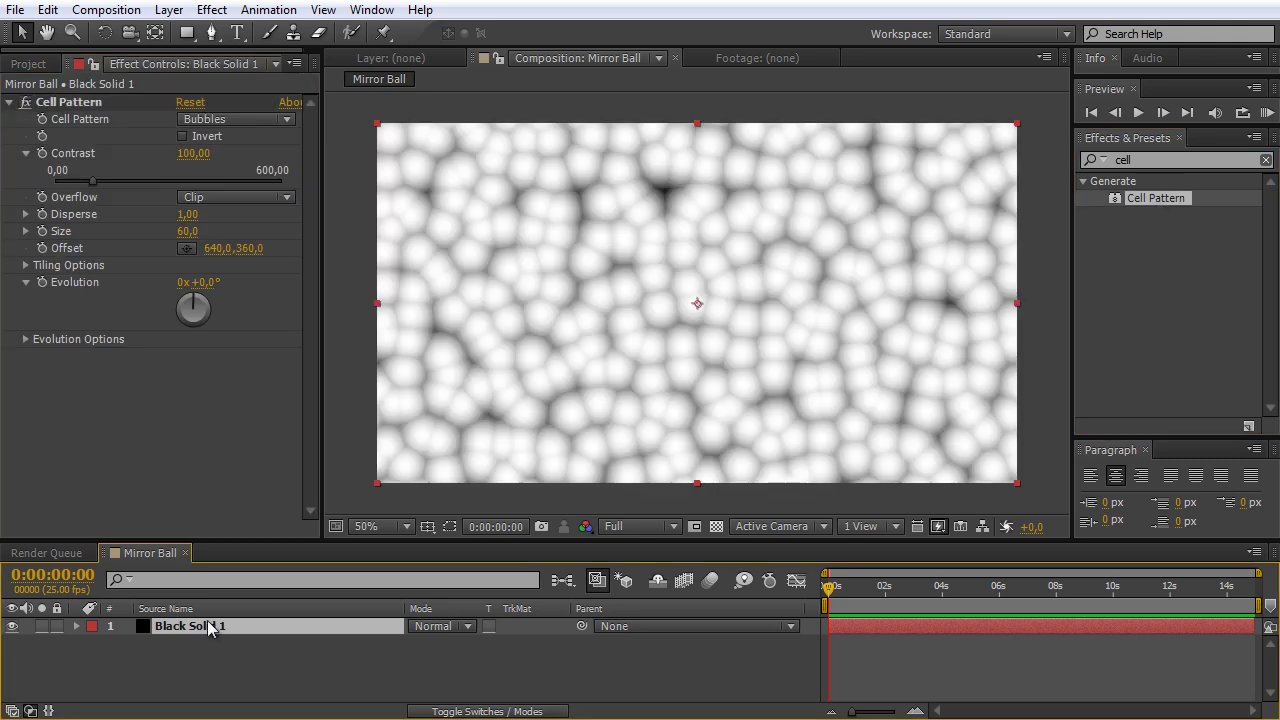
Rename the solid layer to 'mirrors'
click(210, 627)
key(Return)
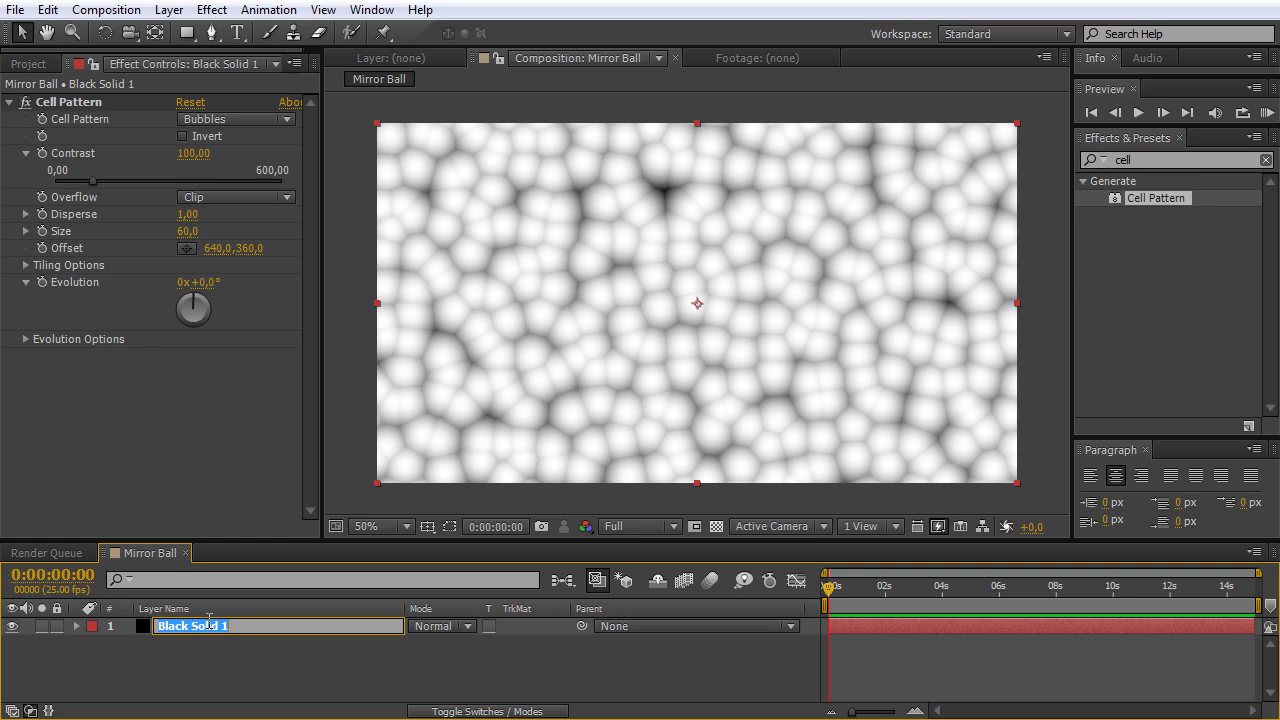
text(mirrors)
key(Return)
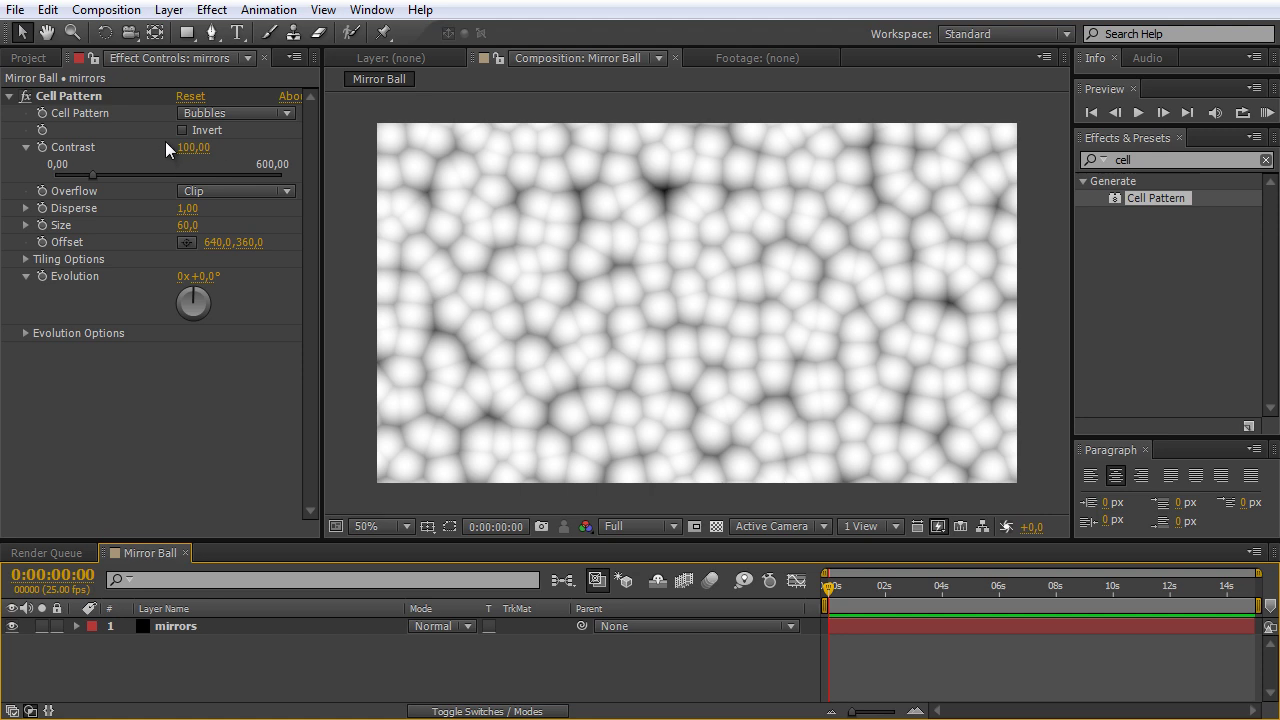
Try several cell types, settle on Plates HQ, and drag Disperse down to 0
click(245, 114)
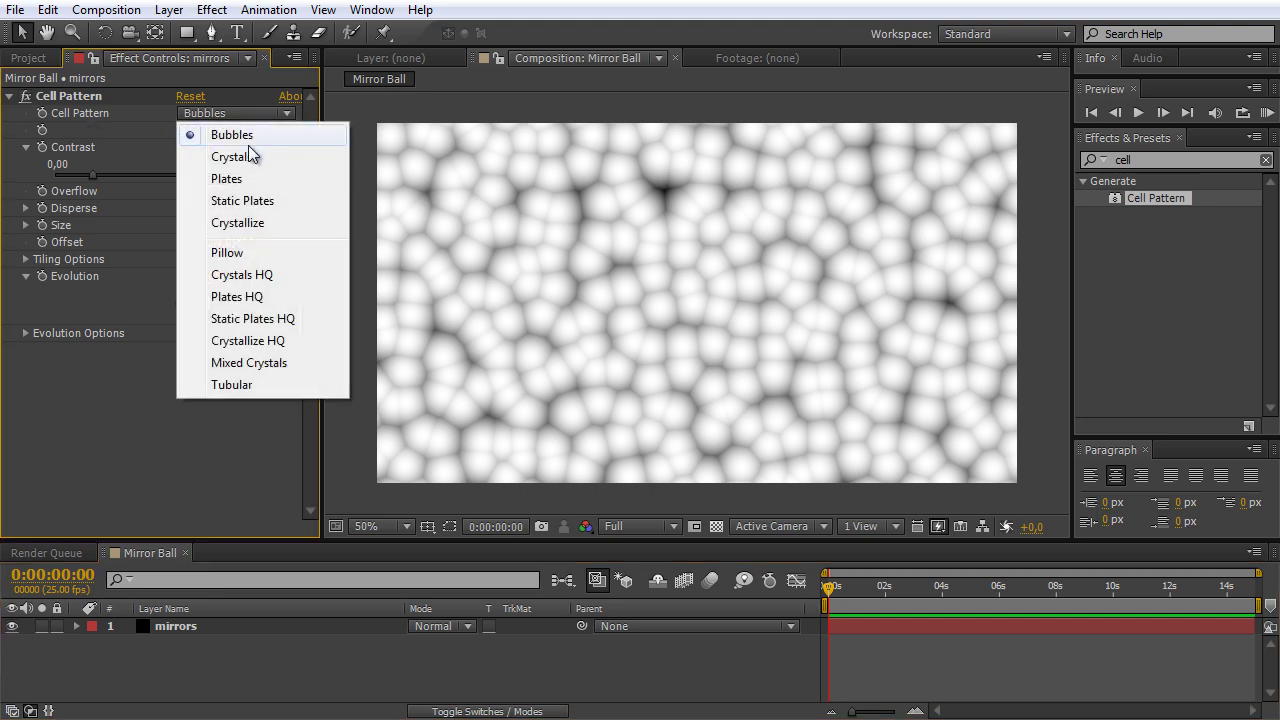
click(248, 151)
click(239, 113)
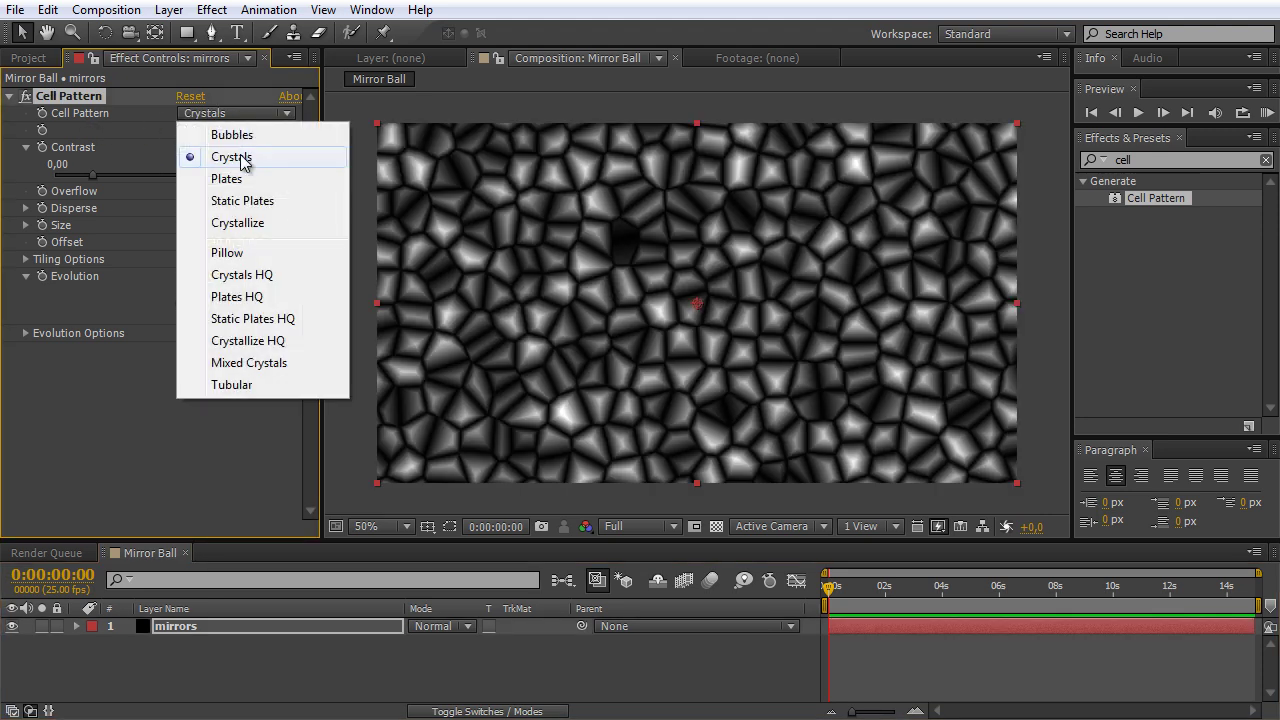
click(245, 200)
click(243, 113)
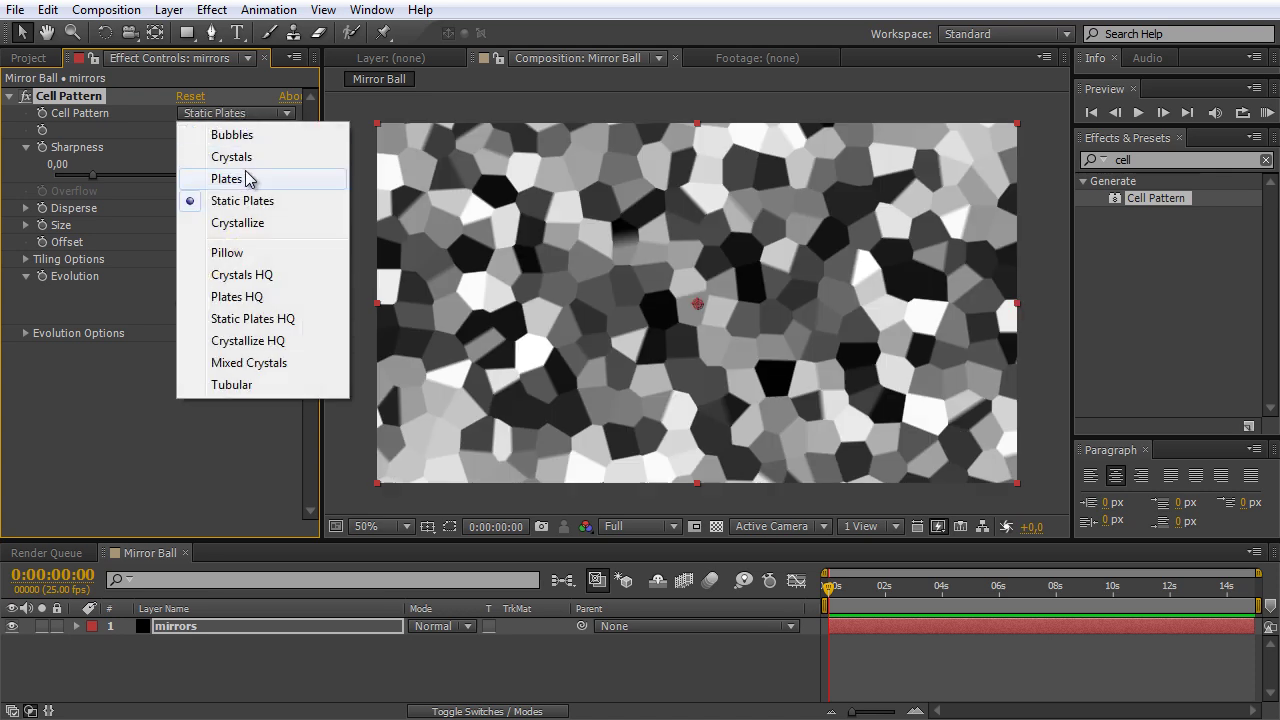
click(253, 222)
click(245, 113)
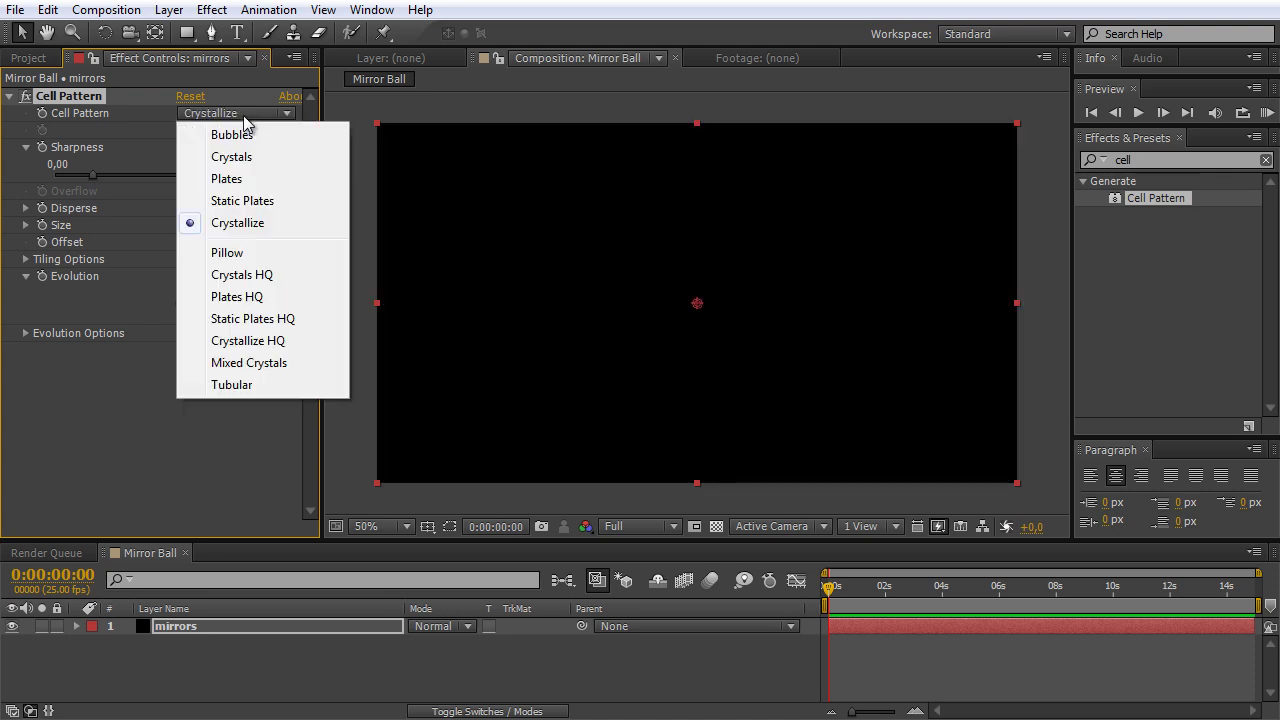
click(264, 297)
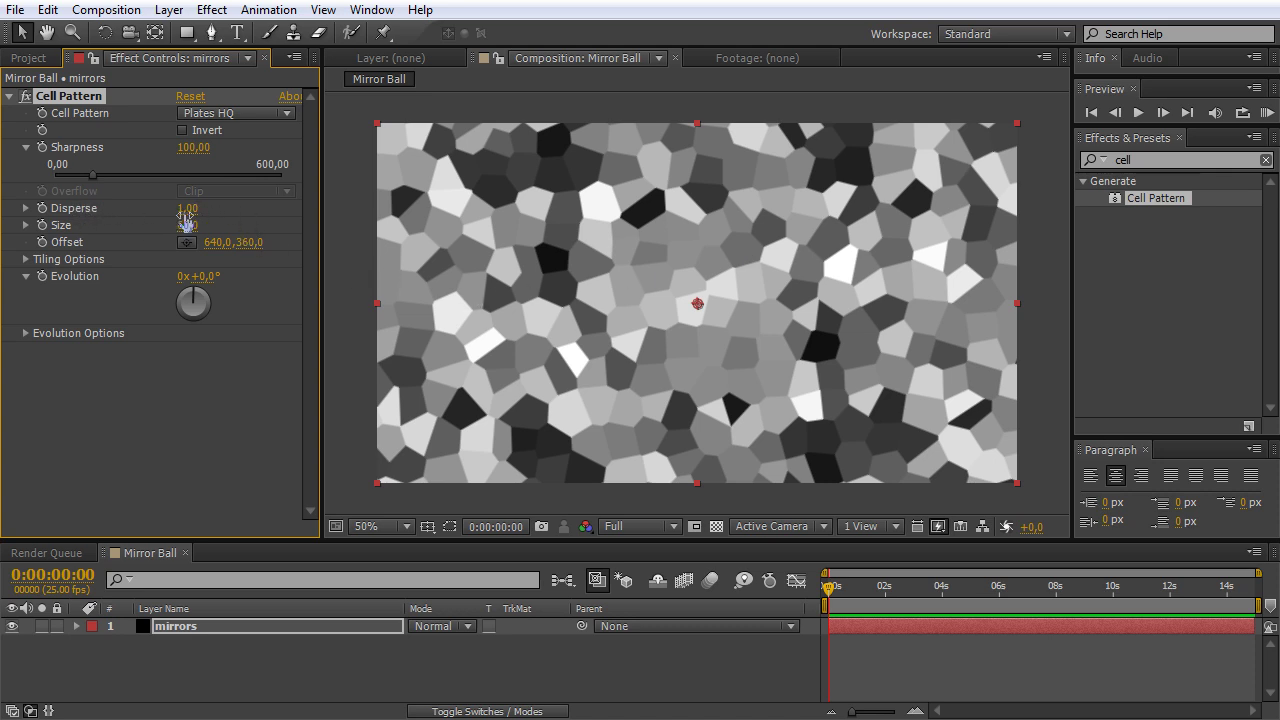
drag(186, 209, 181, 209)
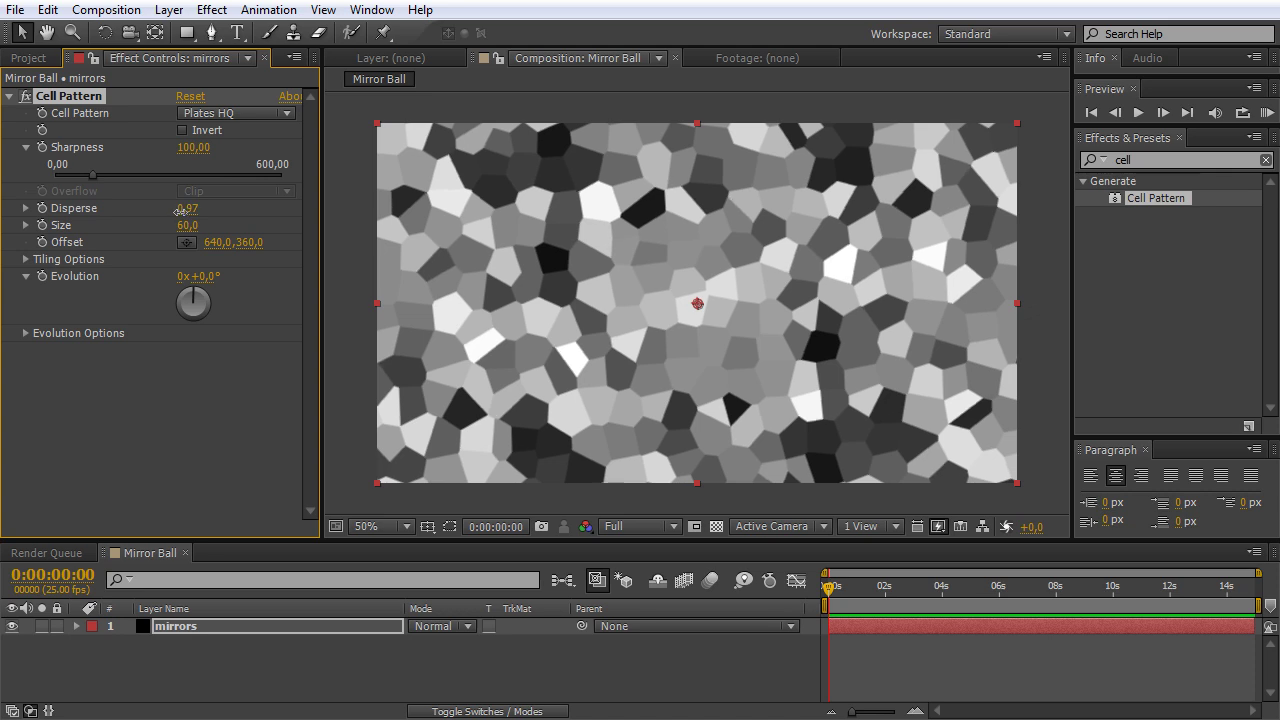
drag(176, 210, 72, 210)
Zoom the viewer in to 200% and set Cell Pattern Sharpness to 600
key(period)
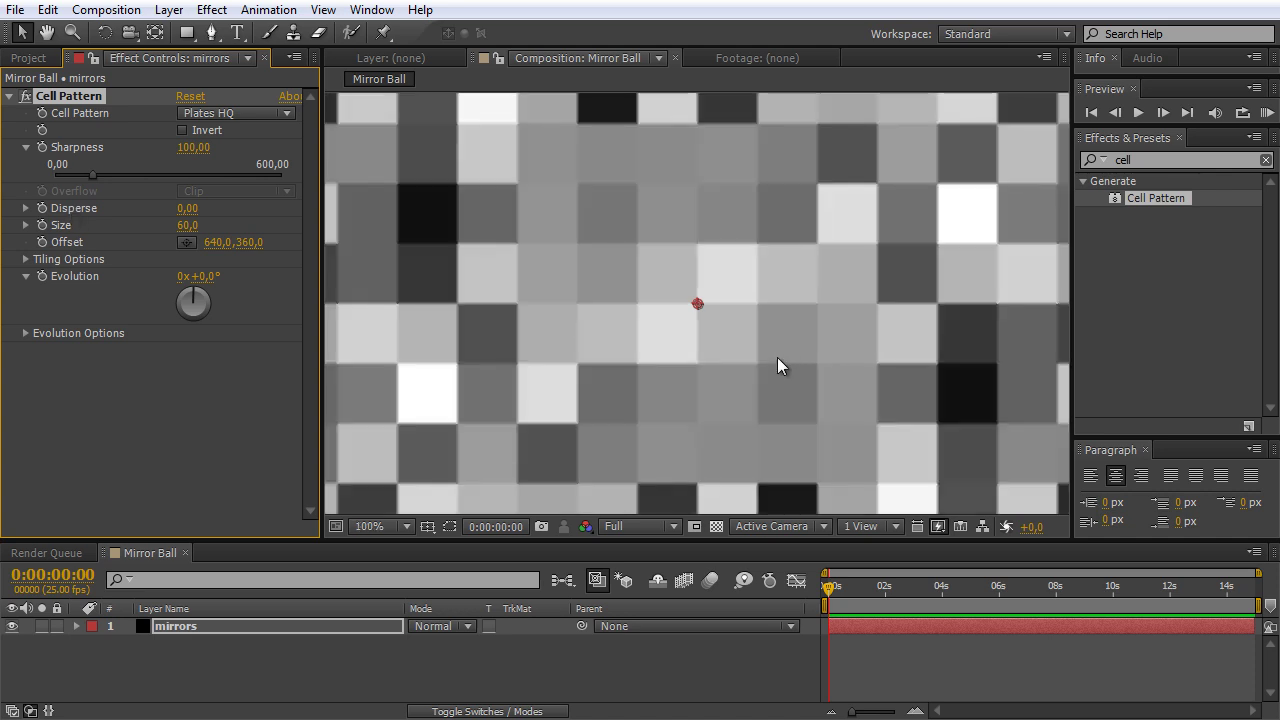
key(period)
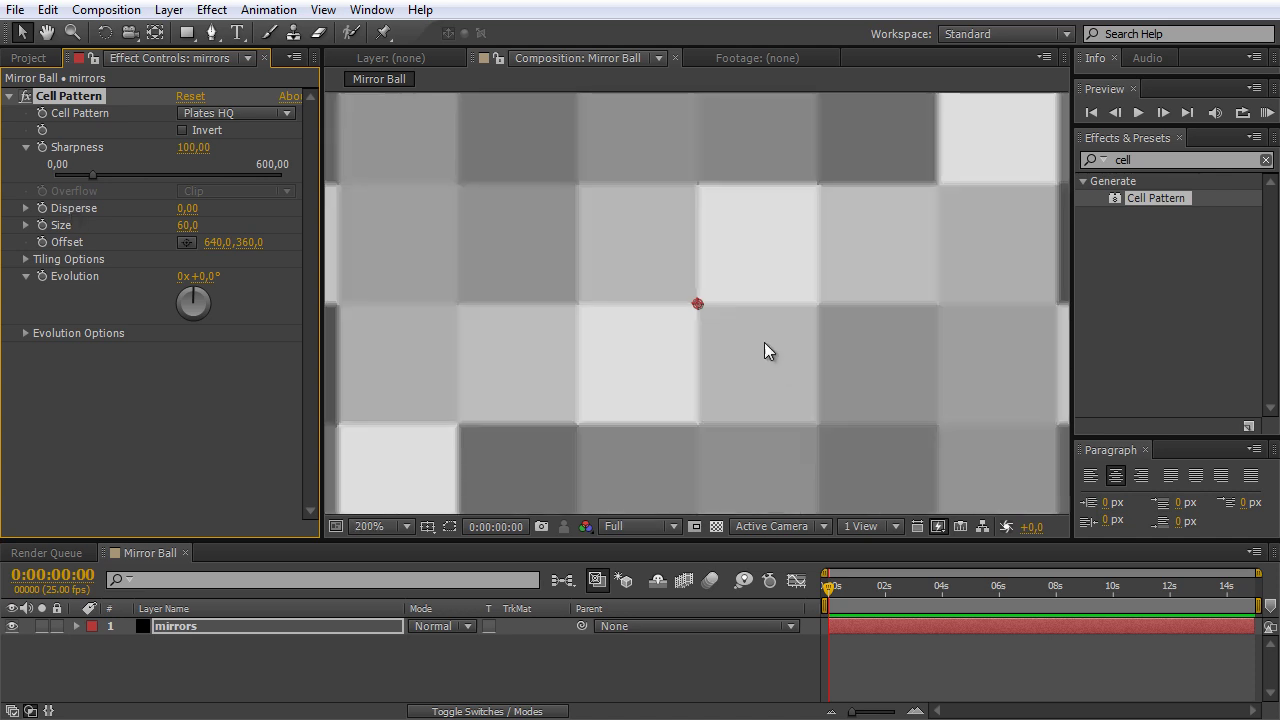
drag(197, 148, 755, 172)
click(195, 148)
text(600)
click(196, 446)
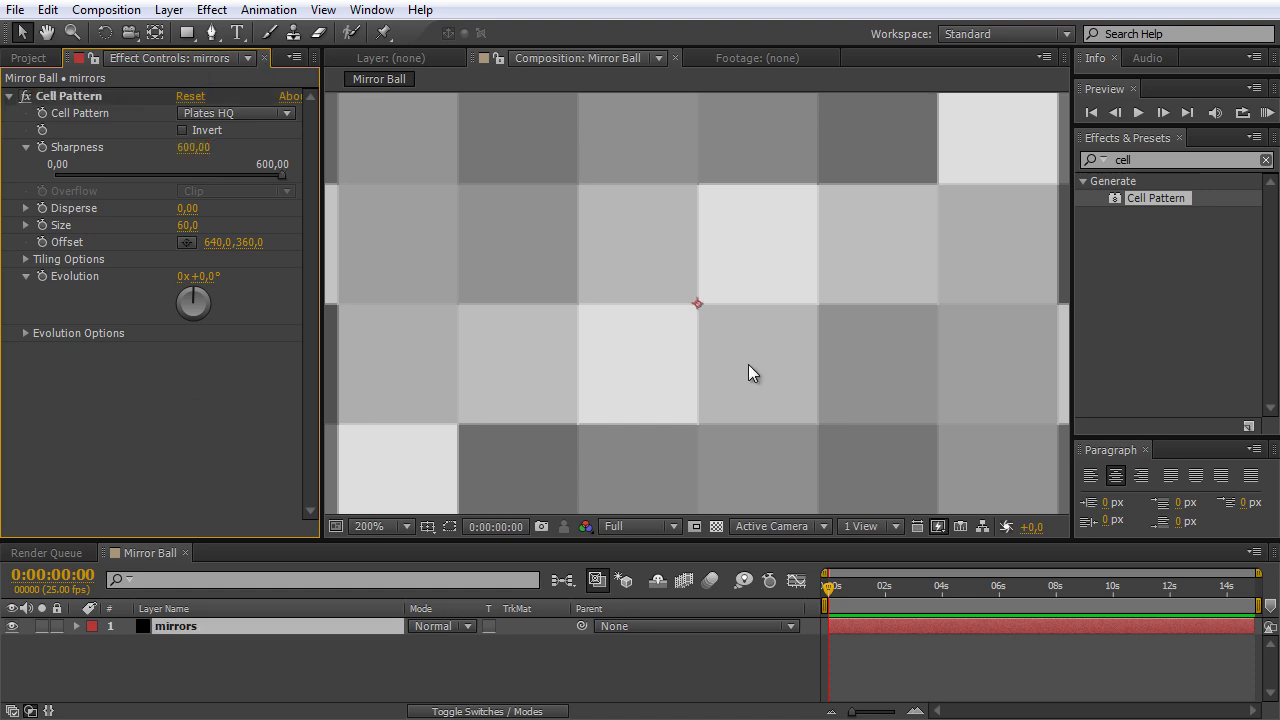
scroll(756, 255, down, 1)
scroll(756, 247, down, 1)
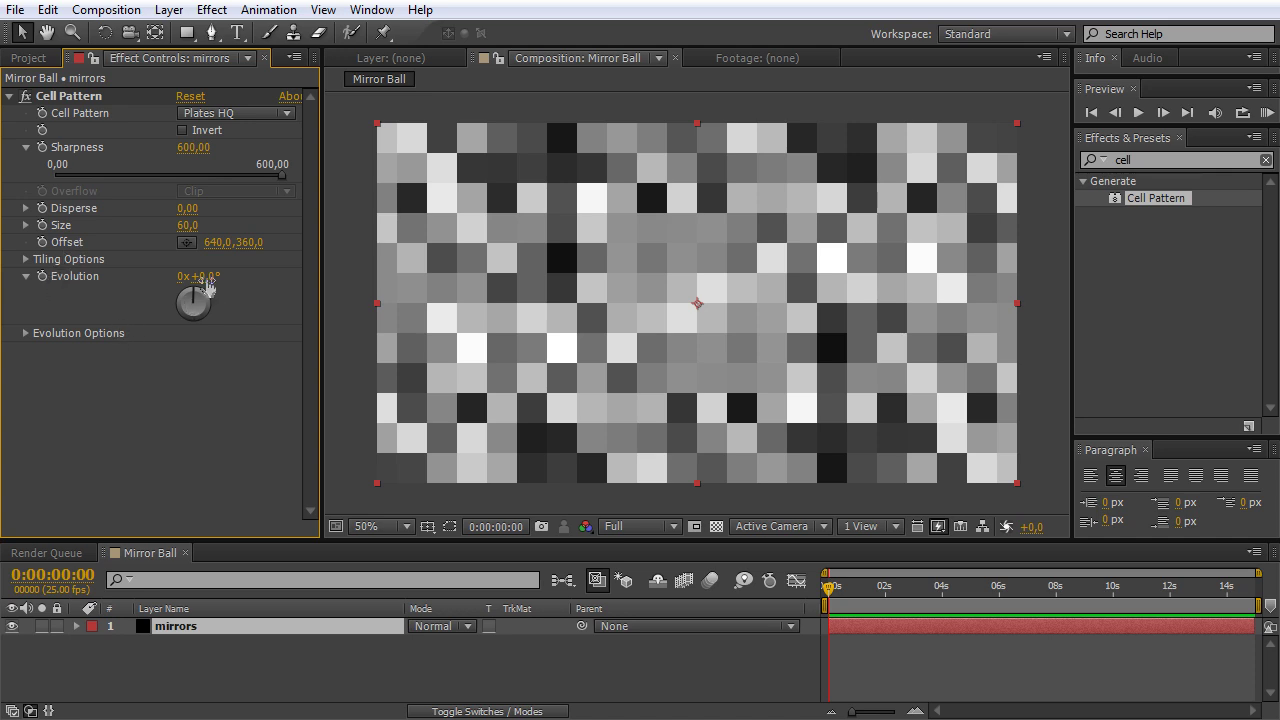
Reset Evolution to 0° and drive it with the expression time*200
mouse_move(207, 286)
mouse_down()
mouse_move(259, 280)
mouse_move(217, 282)
mouse_up()
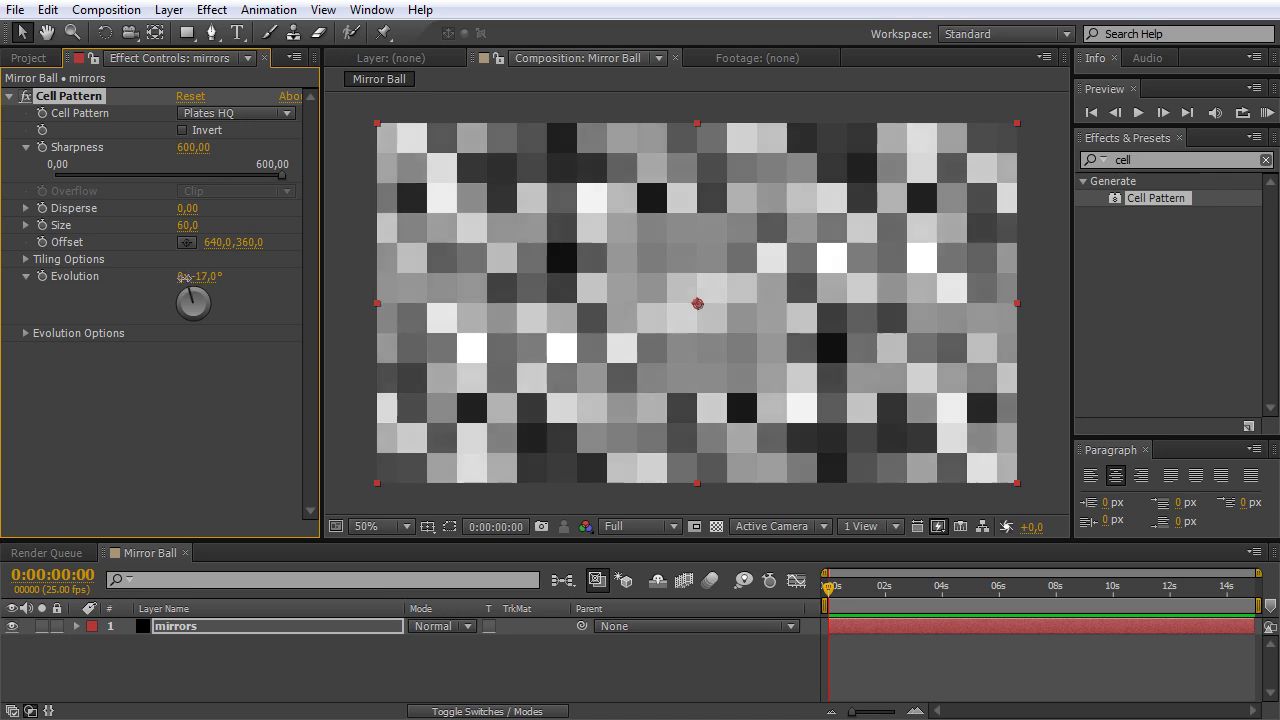
drag(182, 277, 205, 278)
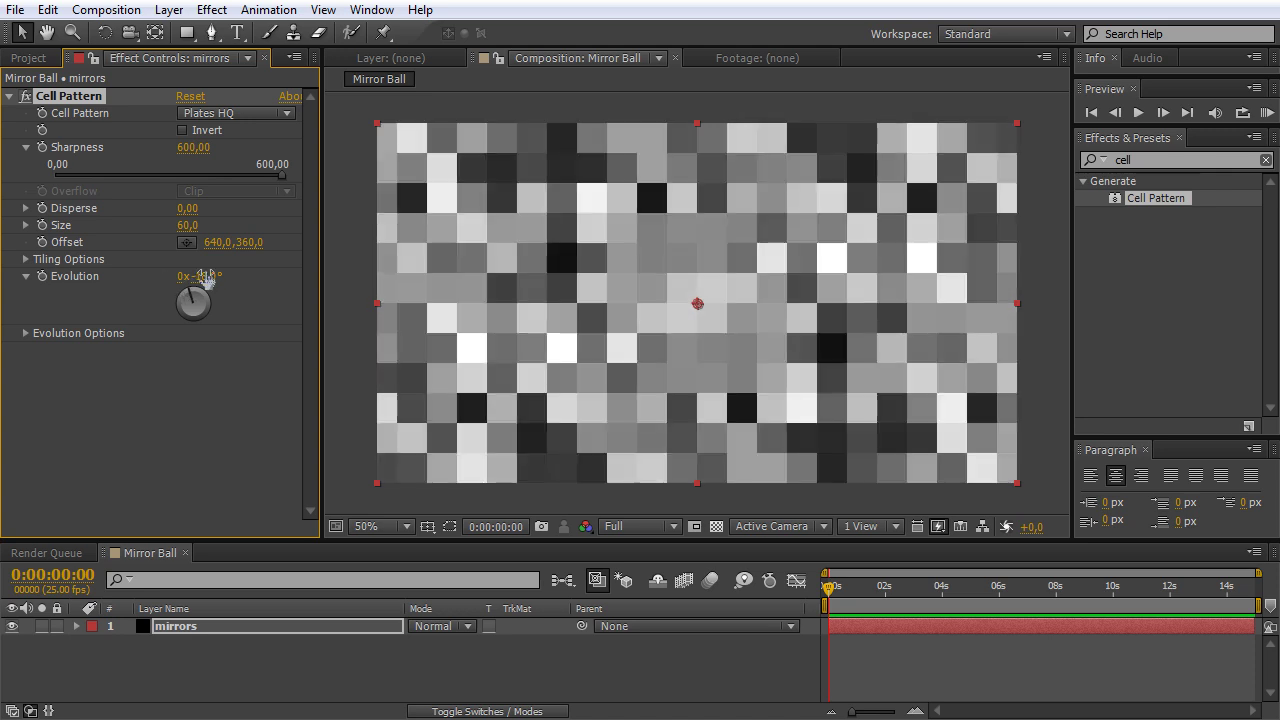
click(205, 278)
text(0)
key(Return)
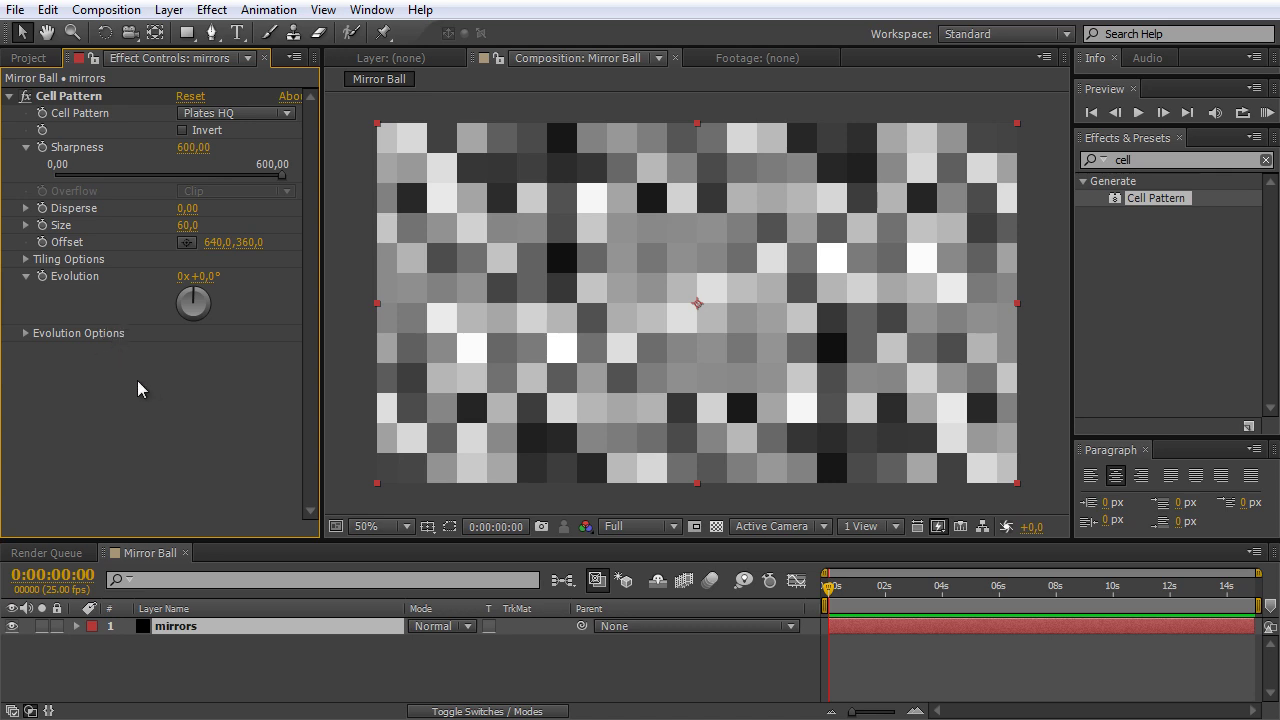
alt+click(42, 277)
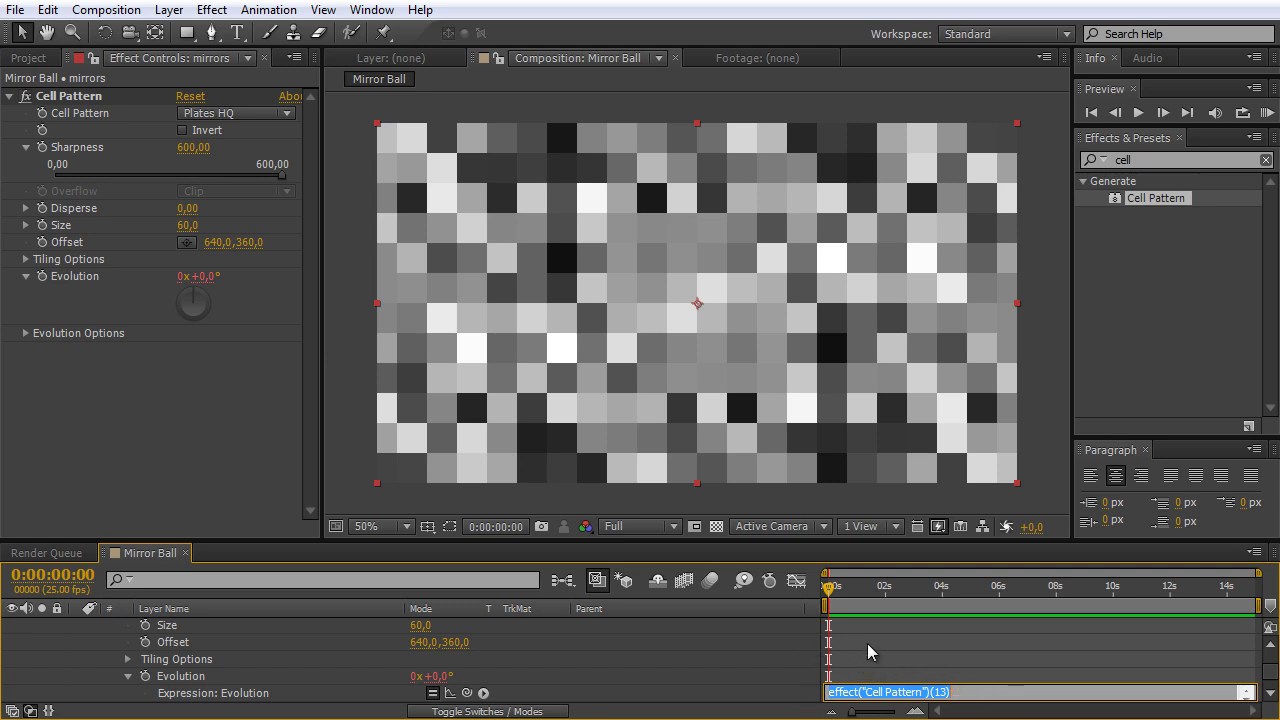
text(time*)
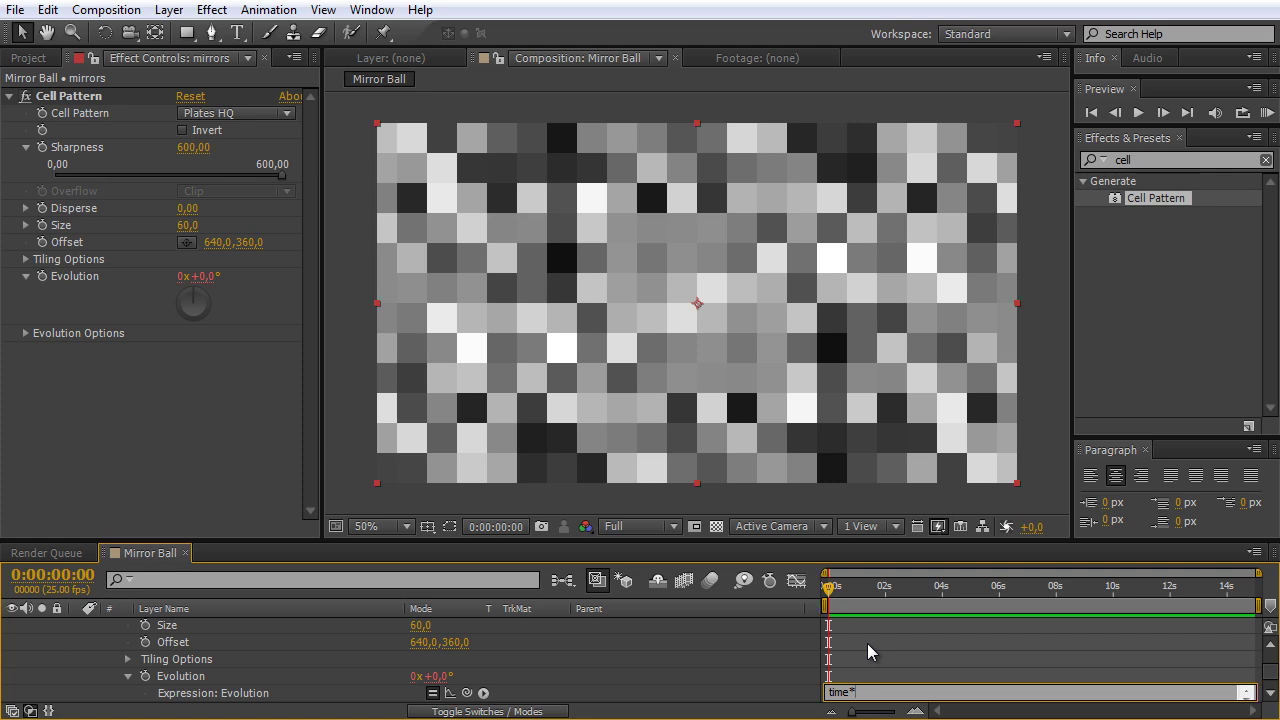
text(200)
click(975, 643)
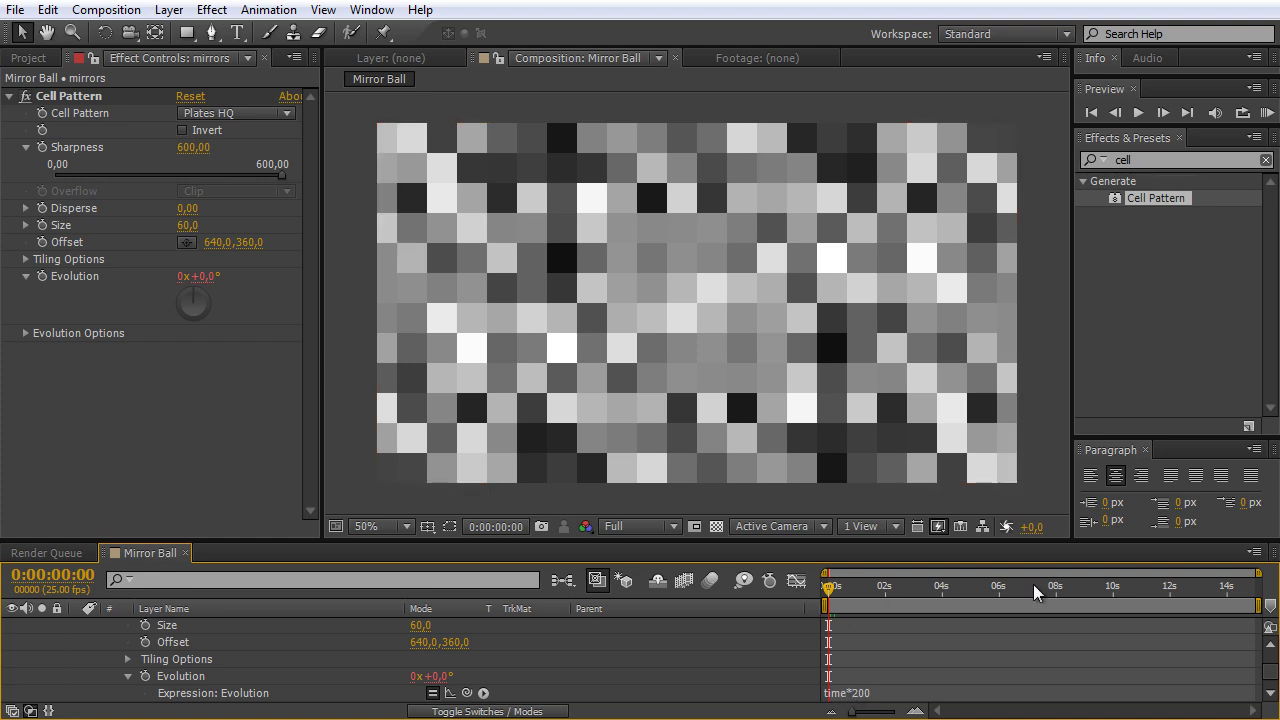
Jump to 0:00:01:00, then scrub the timeline to preview the evolving plates
click(72, 574)
drag(72, 574, 63, 574)
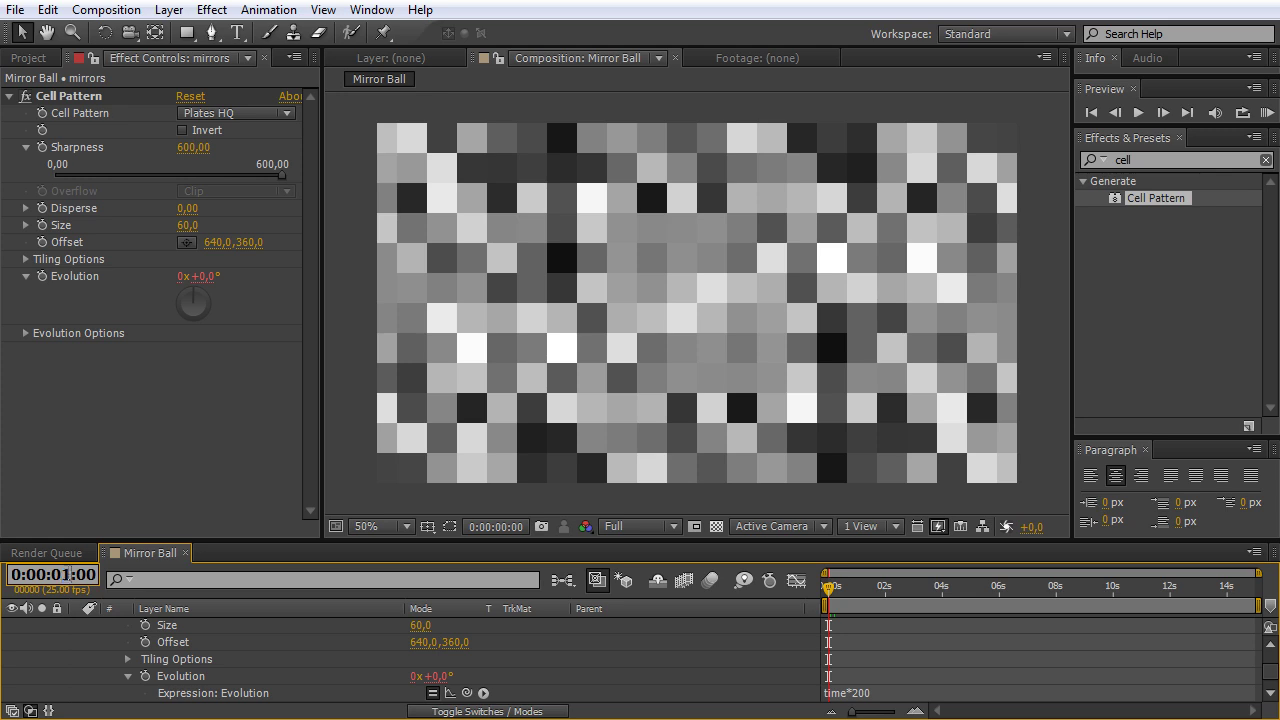
text(1)
key(Return)
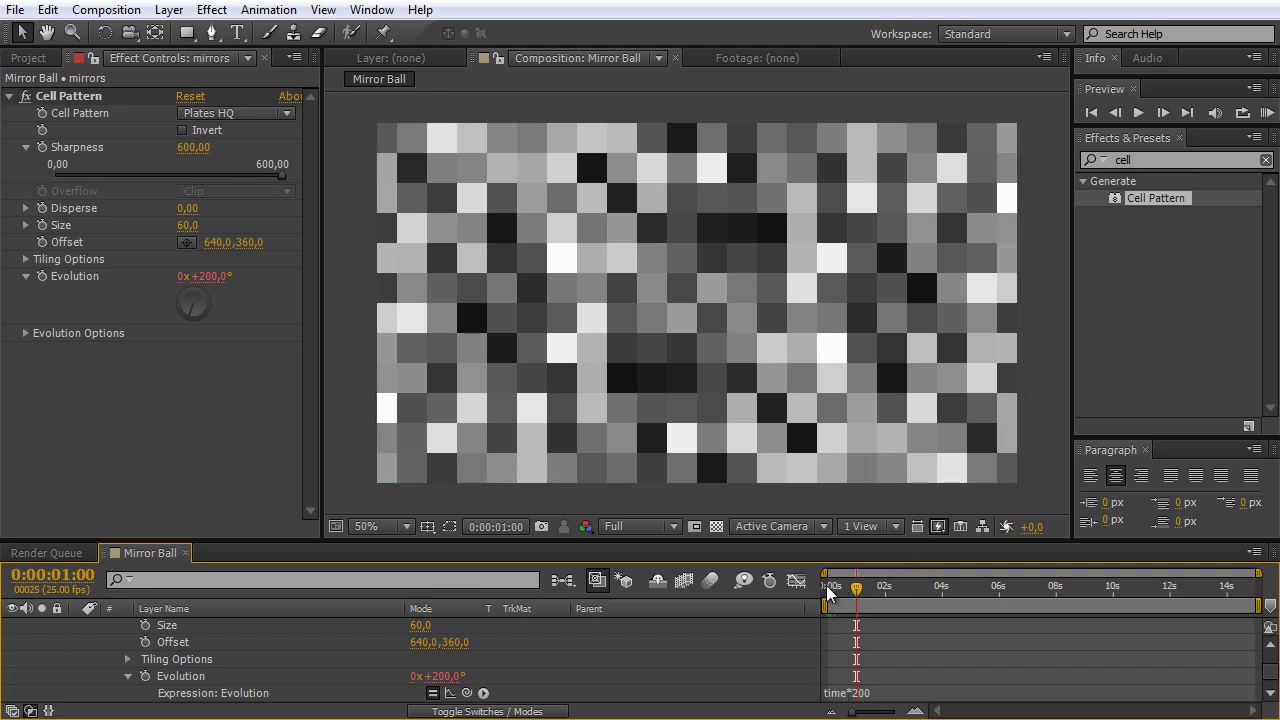
click(828, 588)
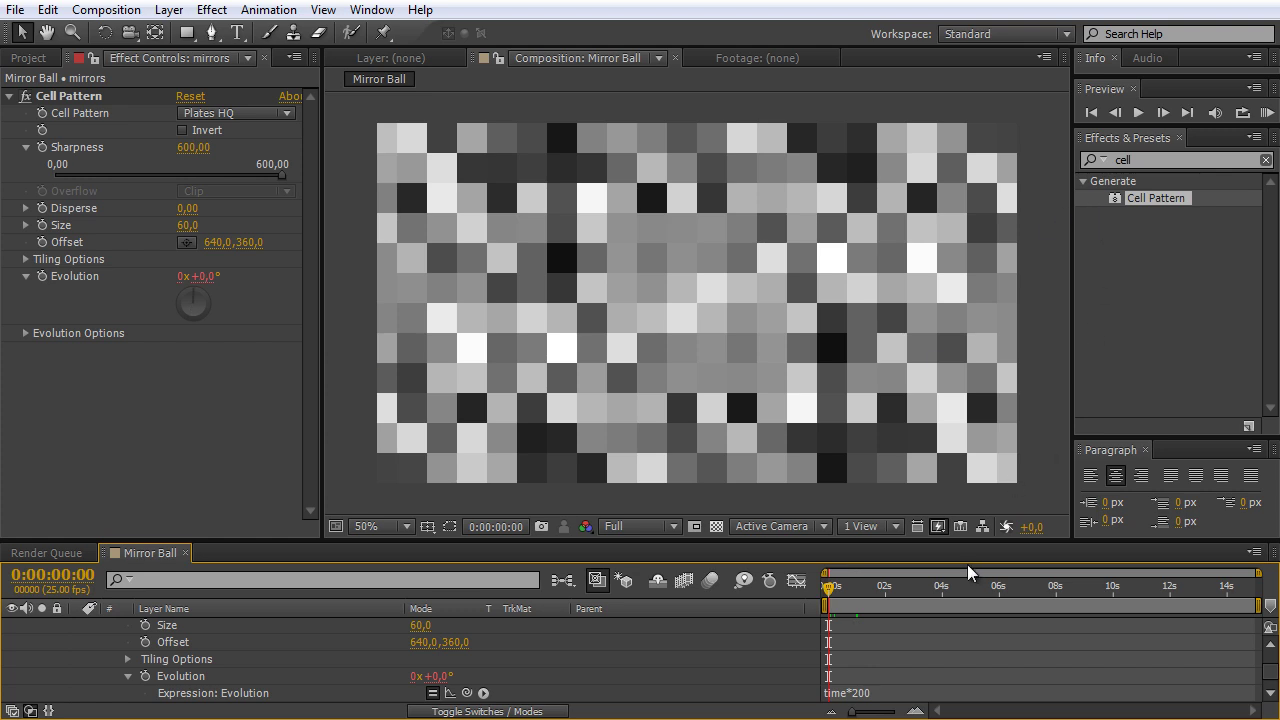
click(832, 588)
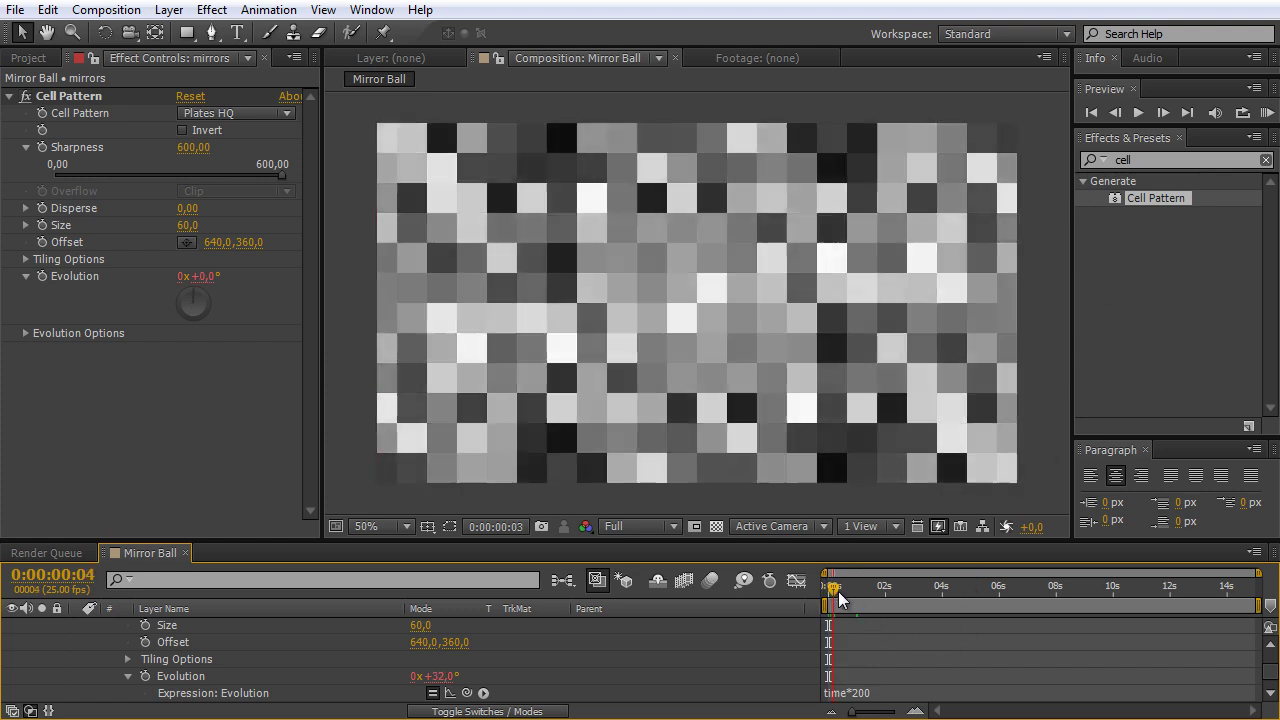
drag(838, 593, 875, 599)
Hide the mirrors layer and create a new solid named 'gaps'
scroll(358, 661, up, 4)
click(77, 626)
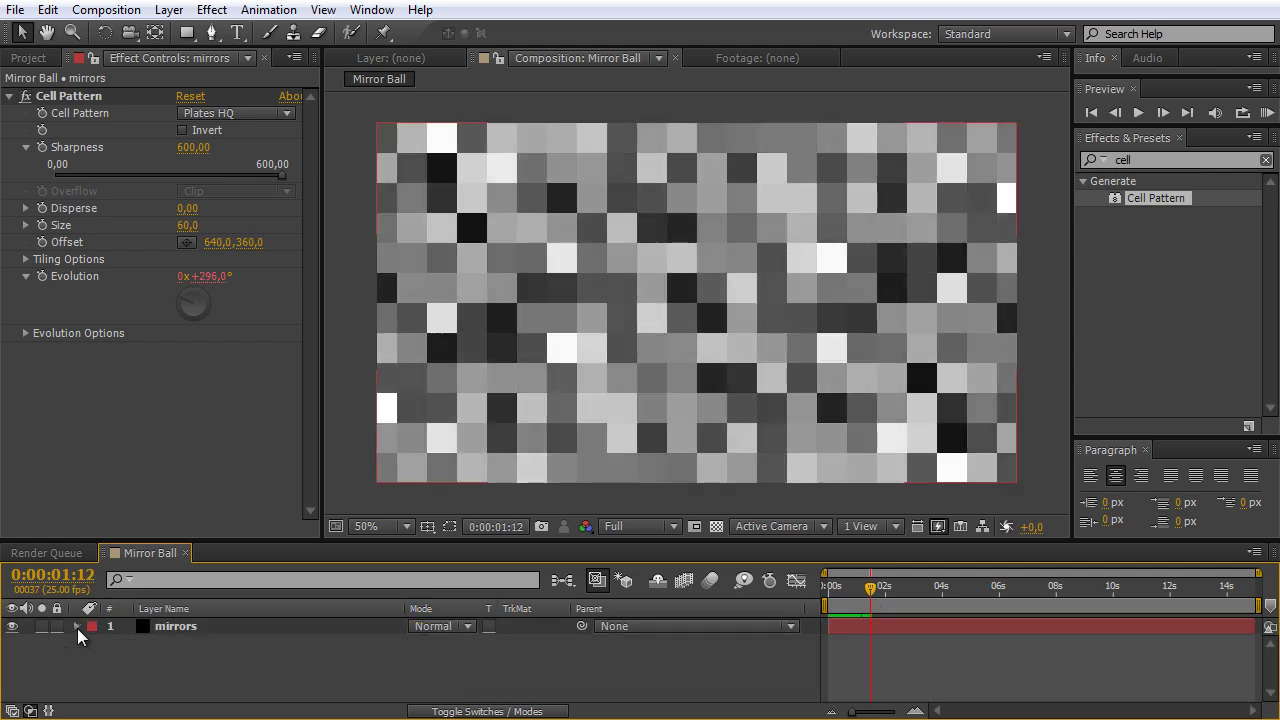
click(12, 626)
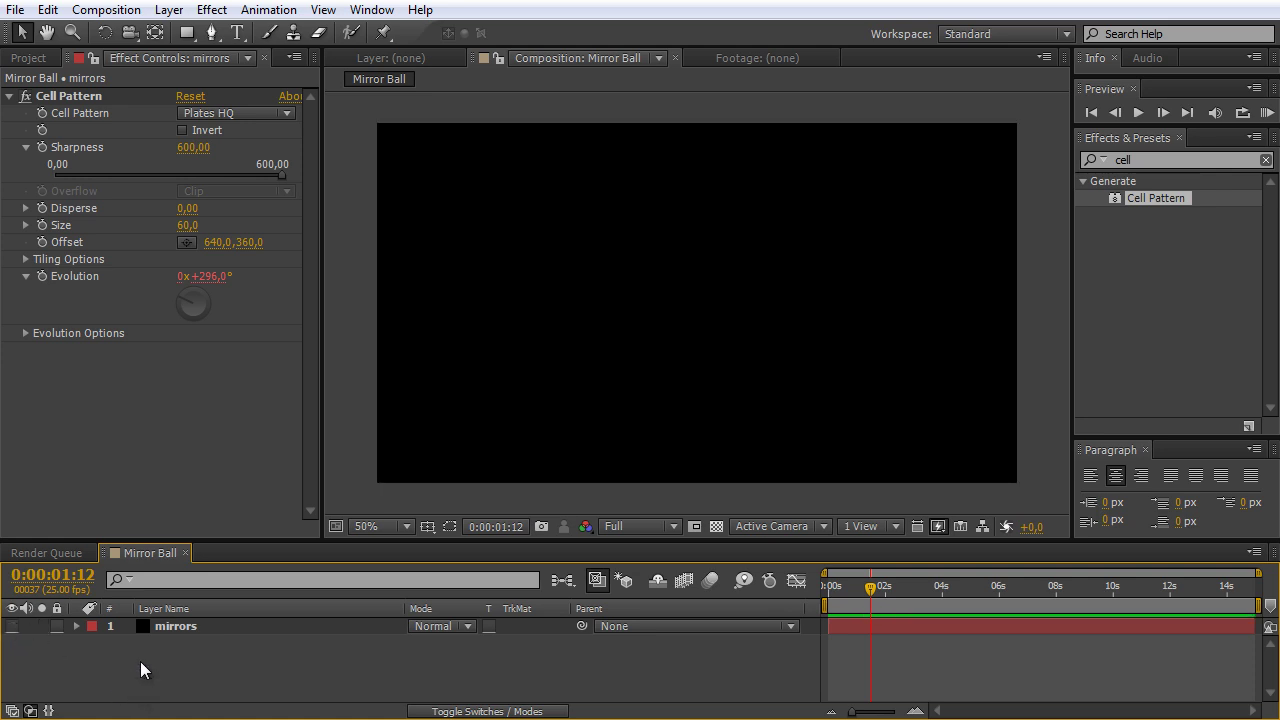
click(170, 12)
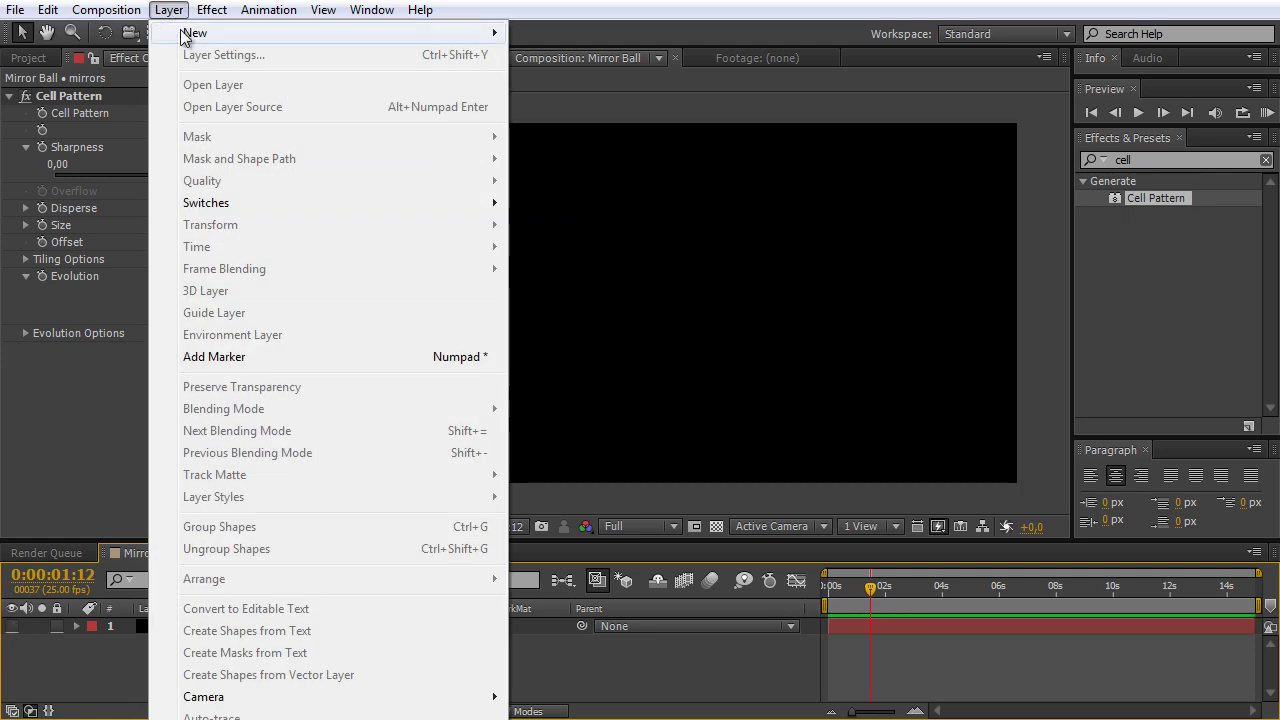
mouse_move(190, 33)
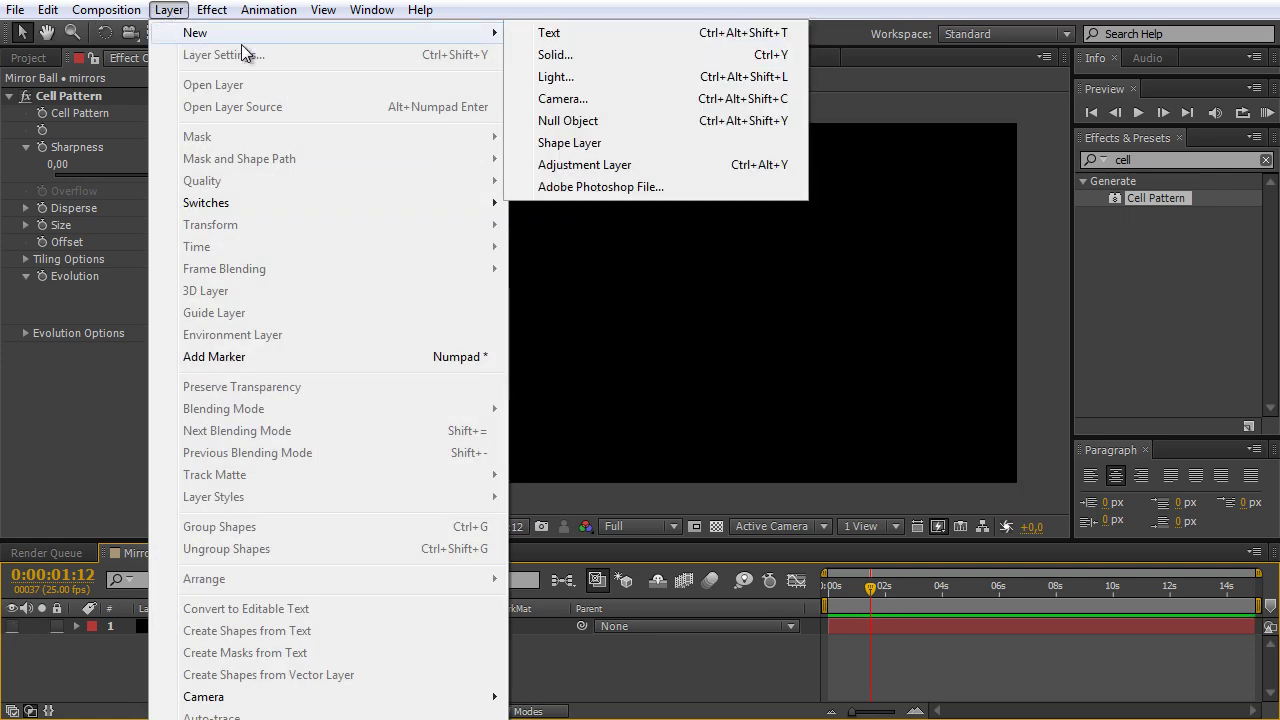
click(575, 55)
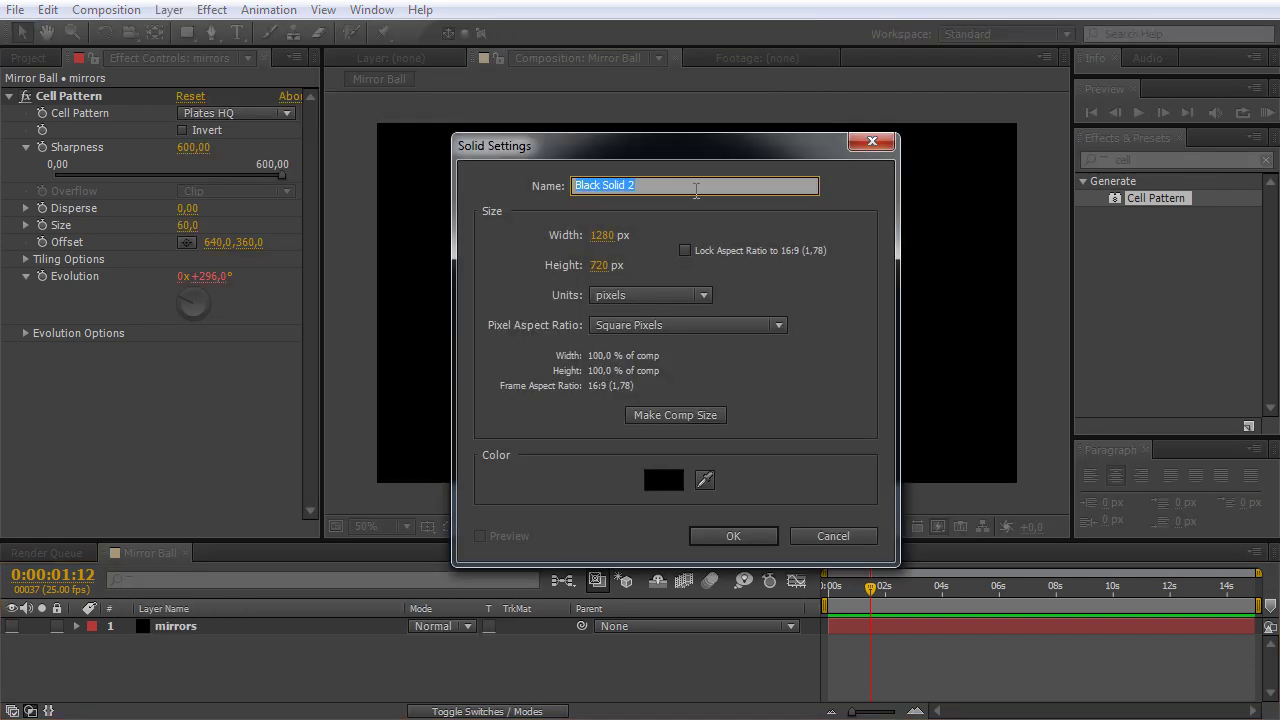
text(gaps)
click(716, 537)
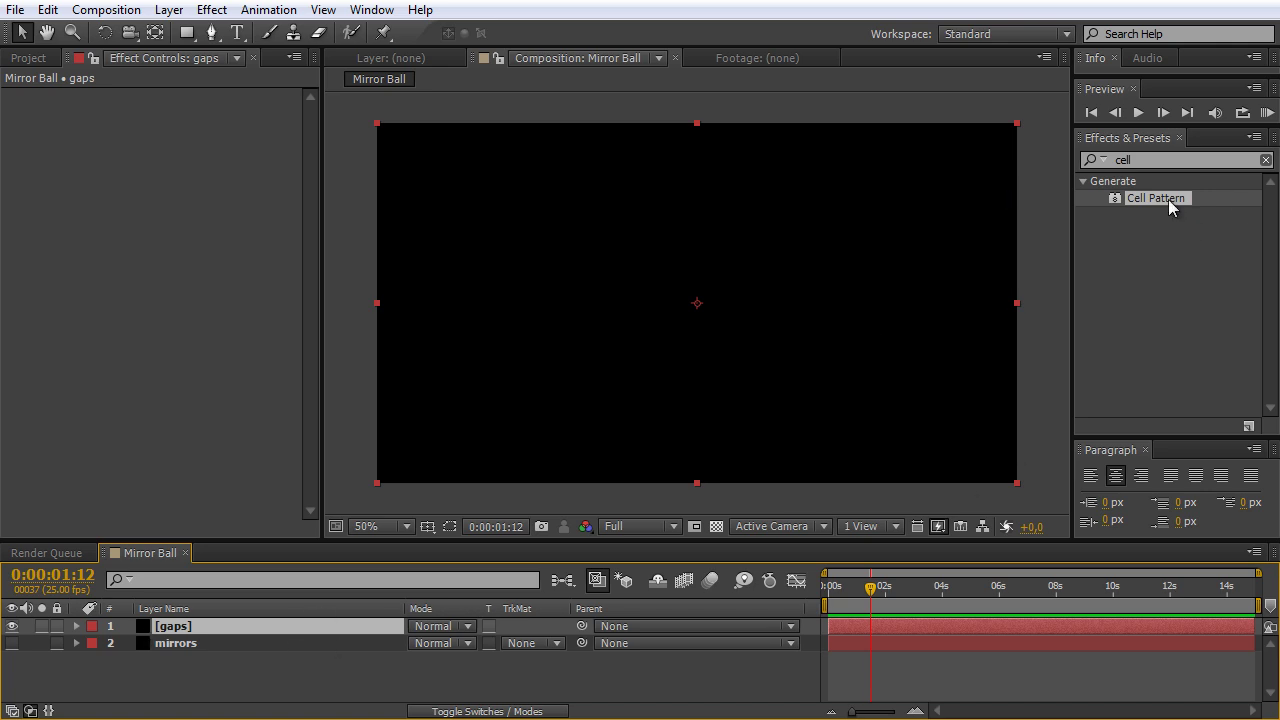
Apply Cell Pattern to gaps as Crystals HQ with Contrast 1000 and Disperse 0.10
drag(1169, 199, 848, 283)
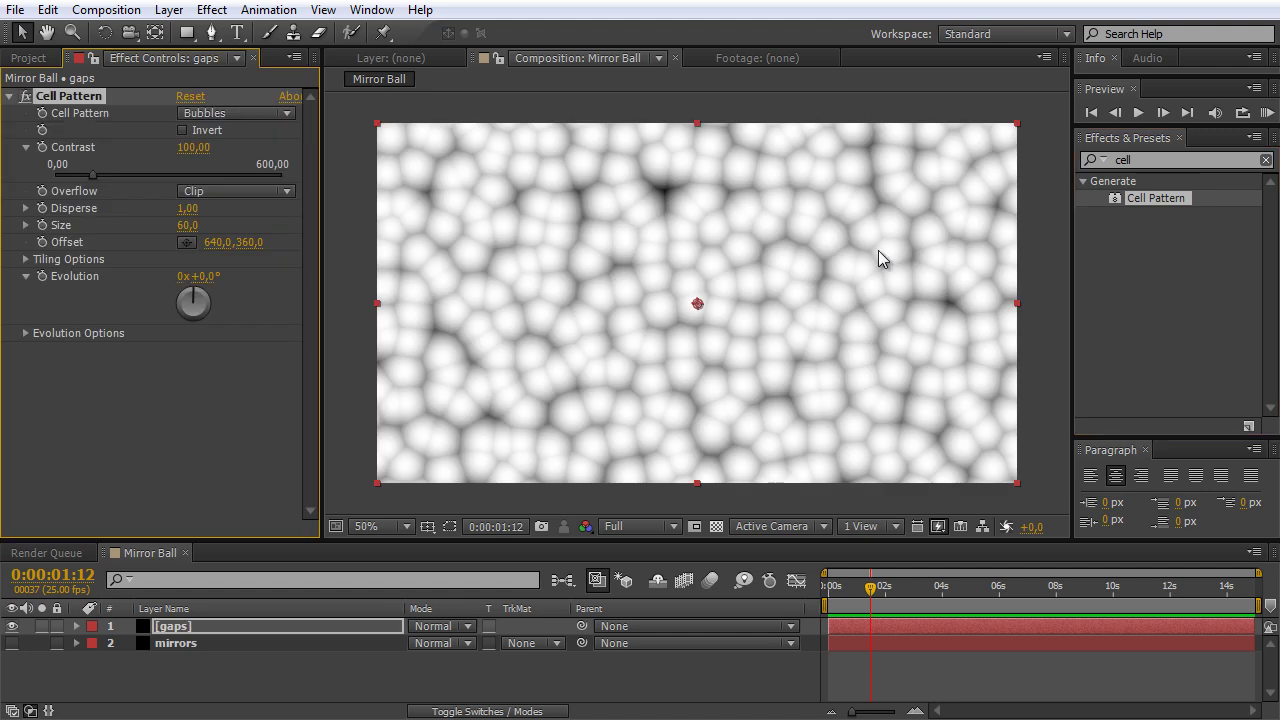
click(222, 115)
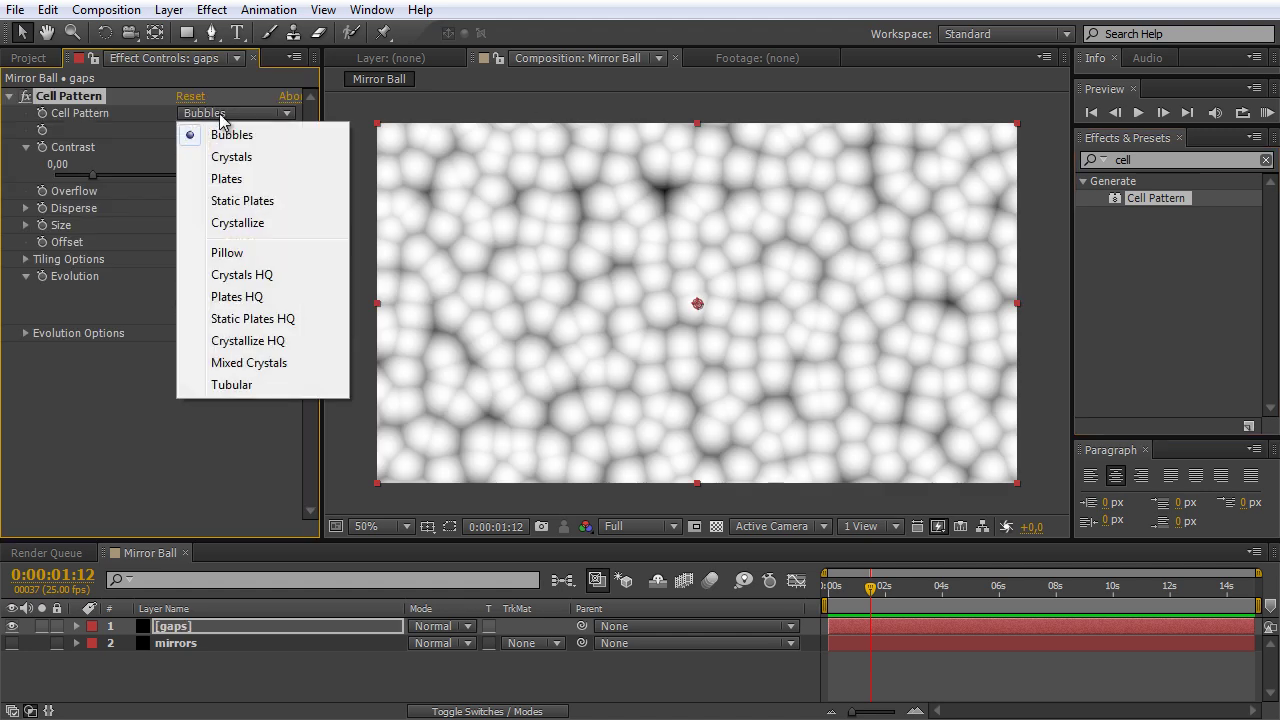
click(264, 275)
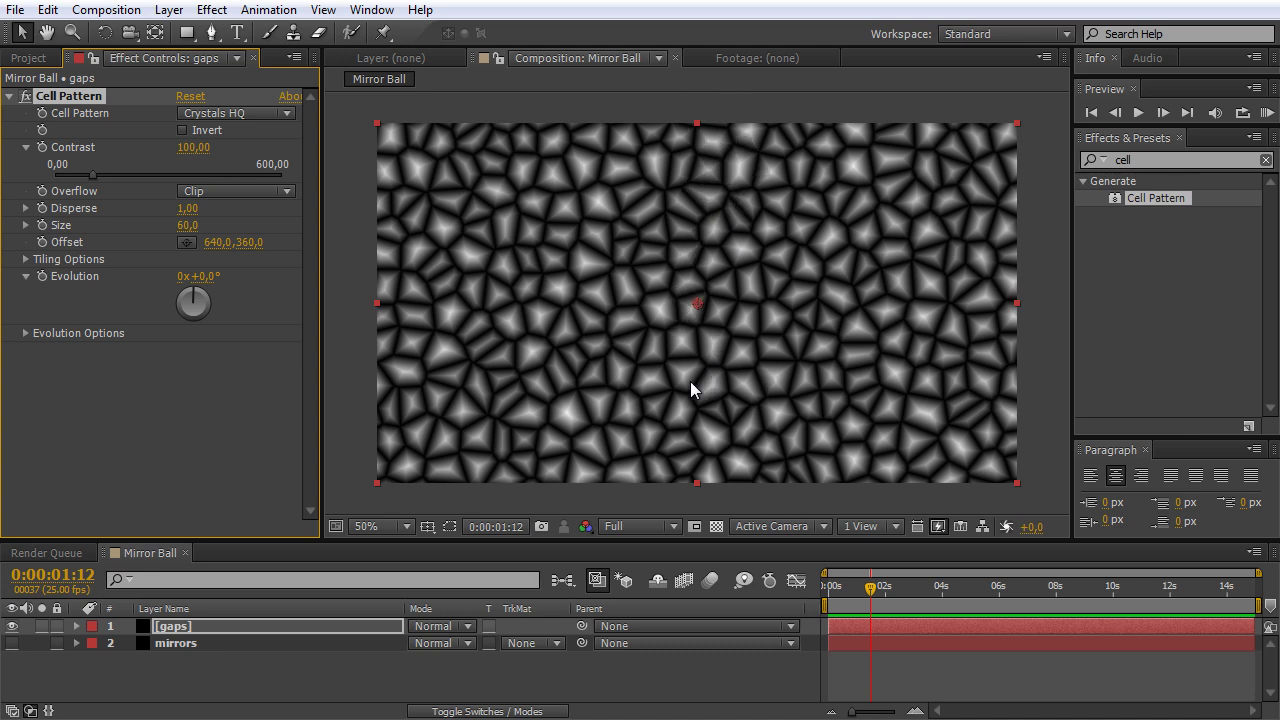
key(slash)
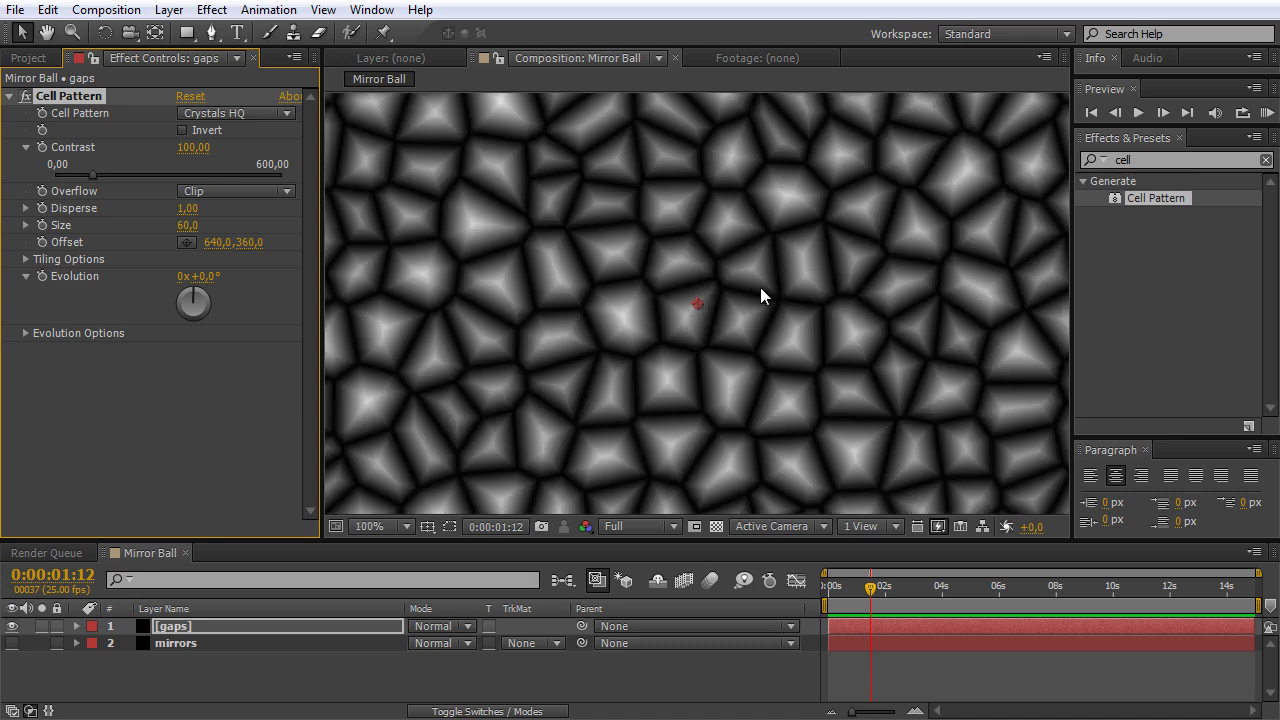
drag(195, 160, 1020, 192)
click(194, 148)
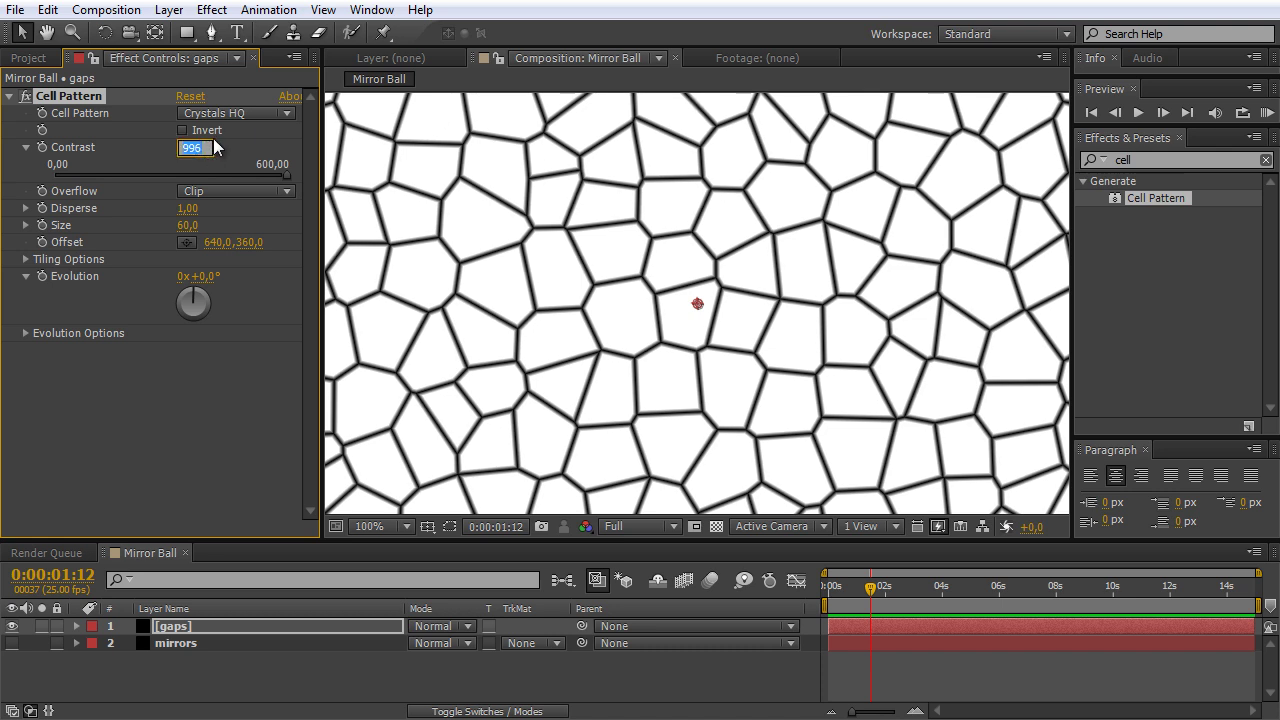
text(1000)
click(180, 446)
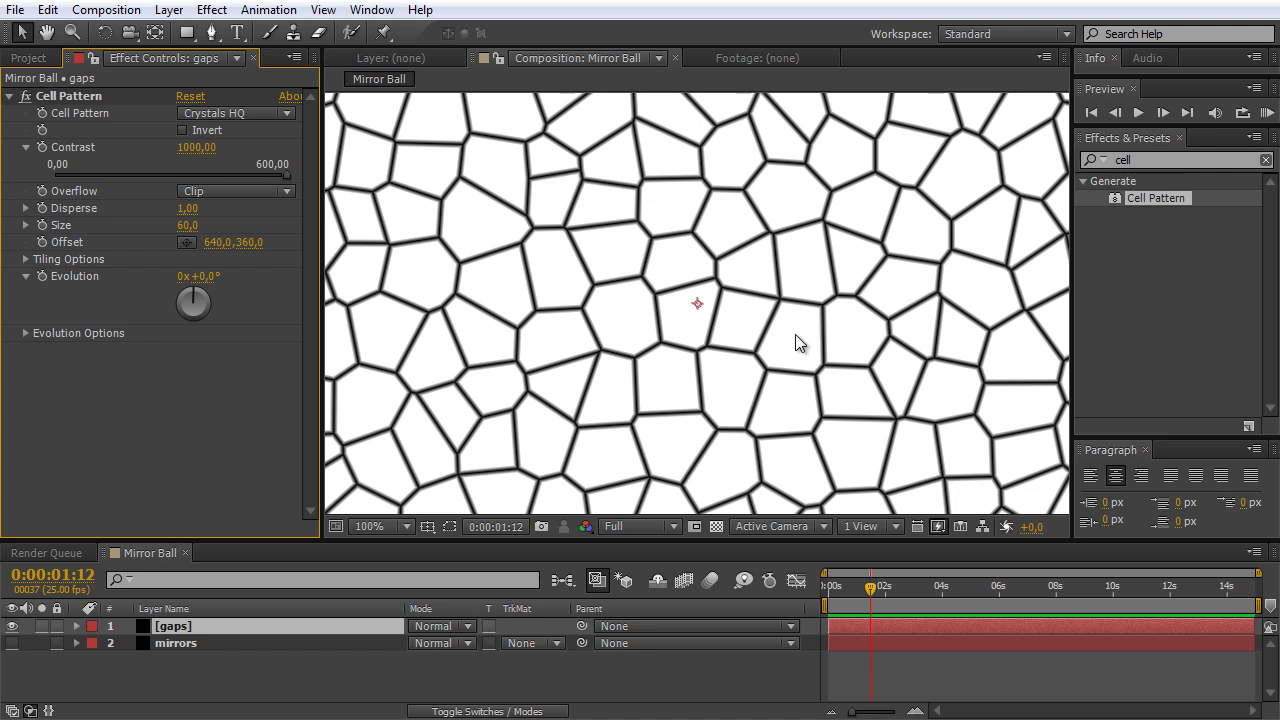
key(comma)
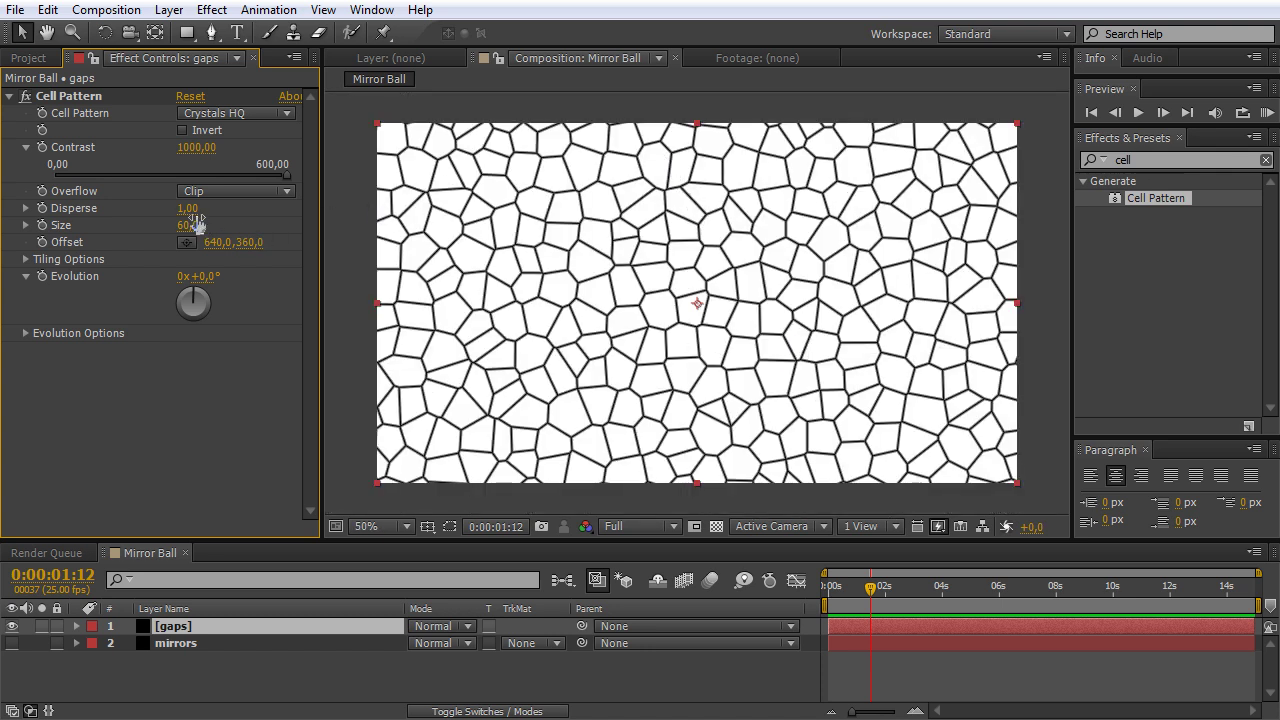
drag(187, 208, 115, 229)
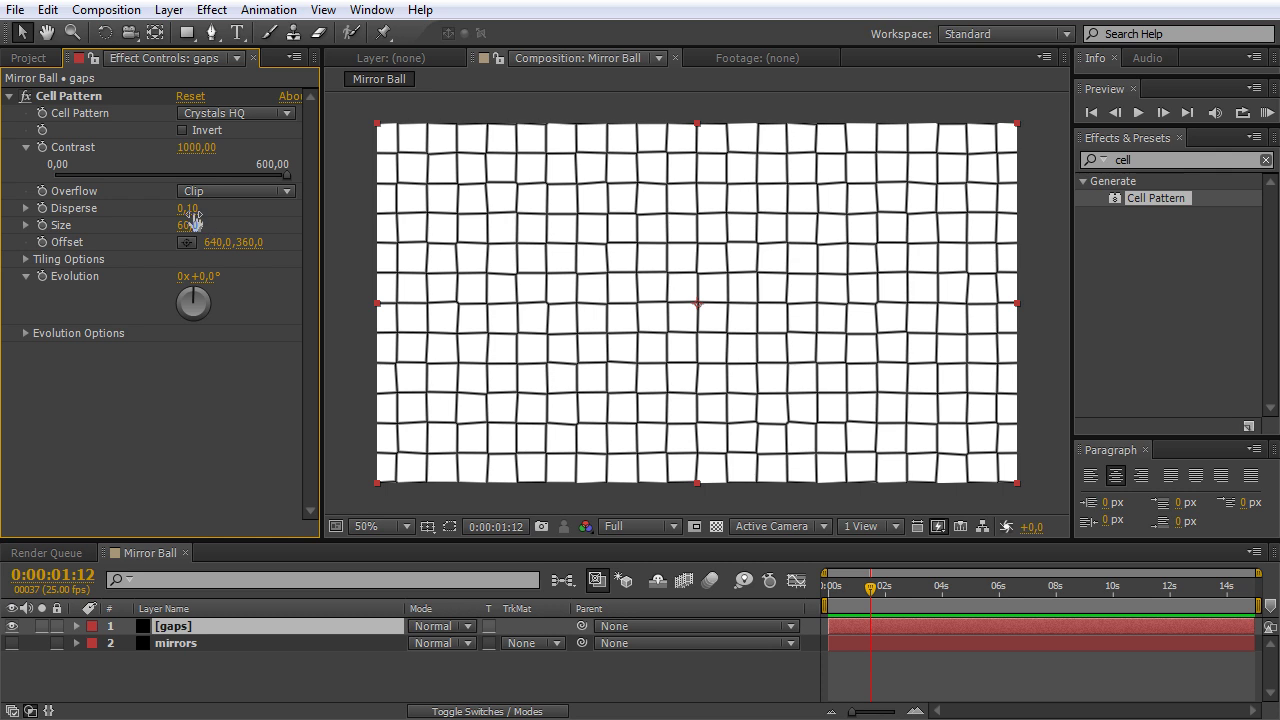
key(period)
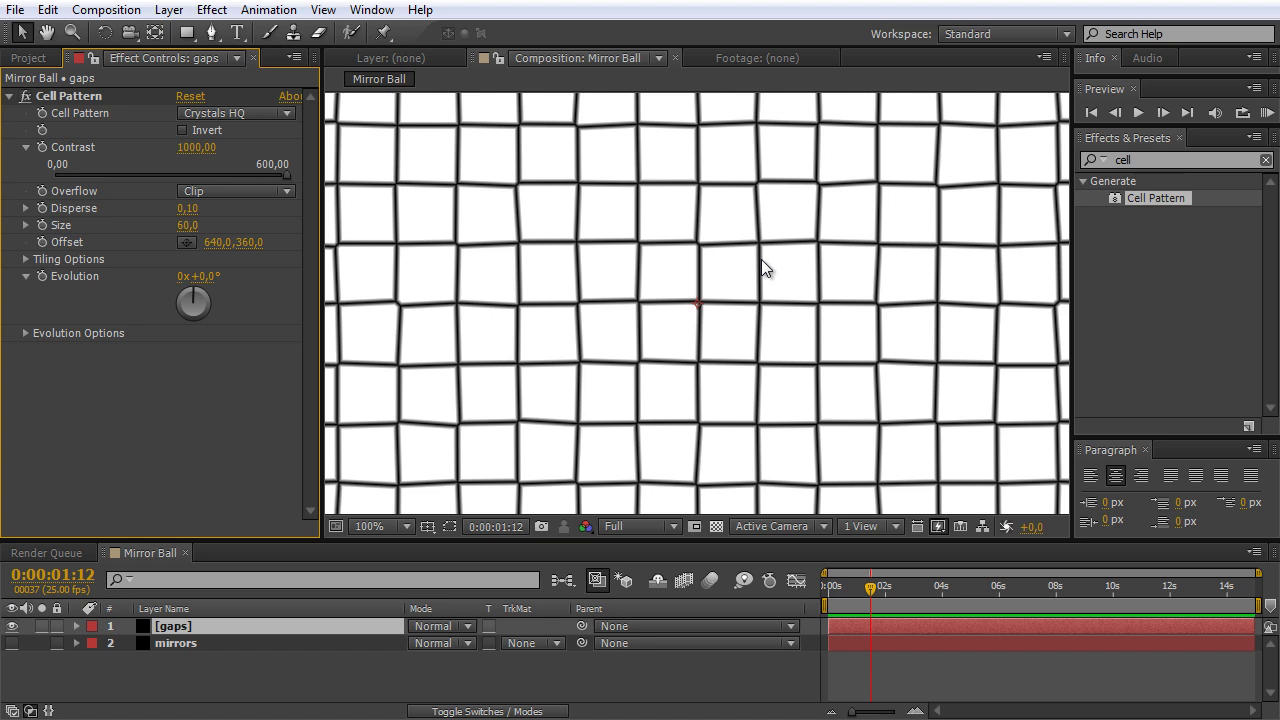
Make mirrors visible again and set the gaps layer's blend mode to Classic Color Burn
key(comma)
click(185, 643)
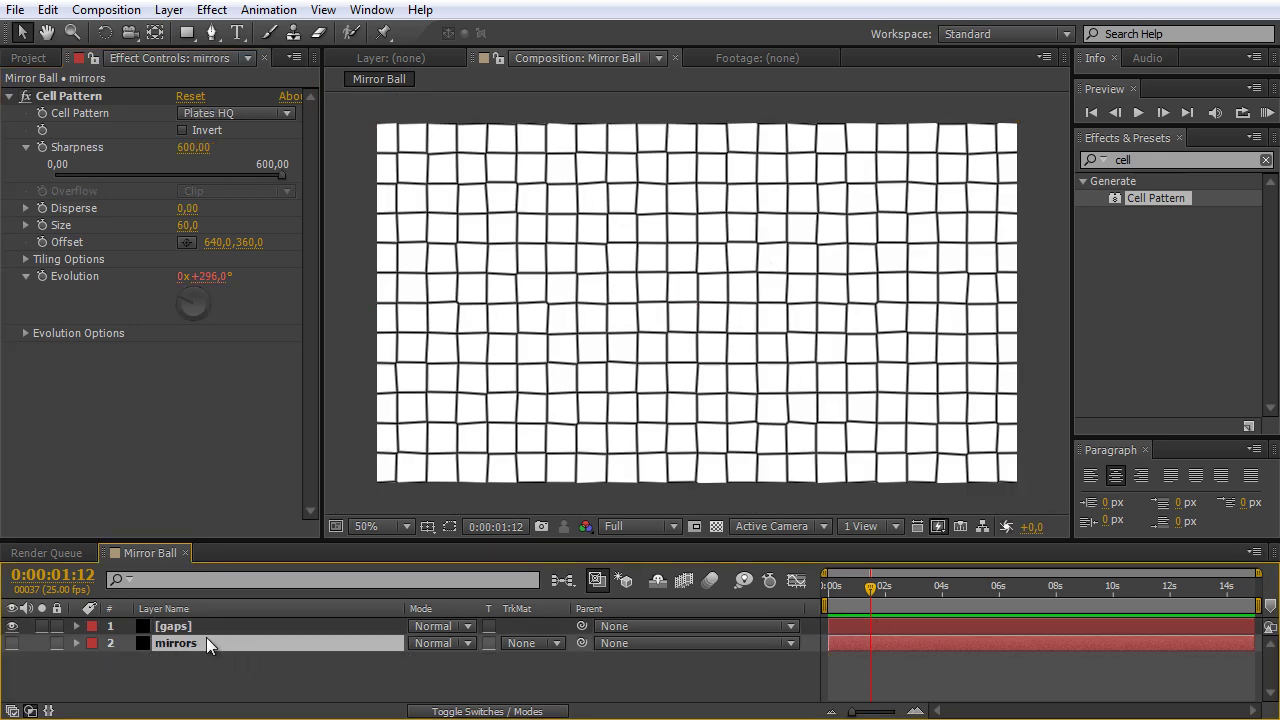
click(12, 643)
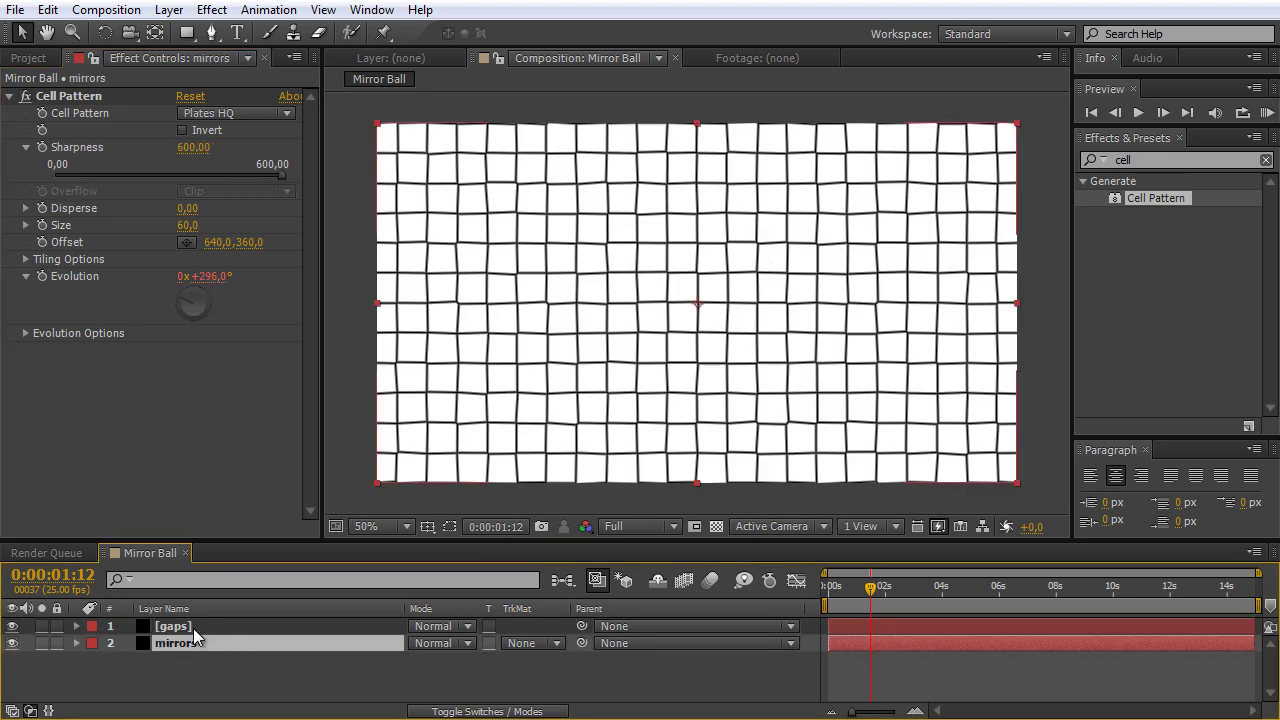
click(190, 627)
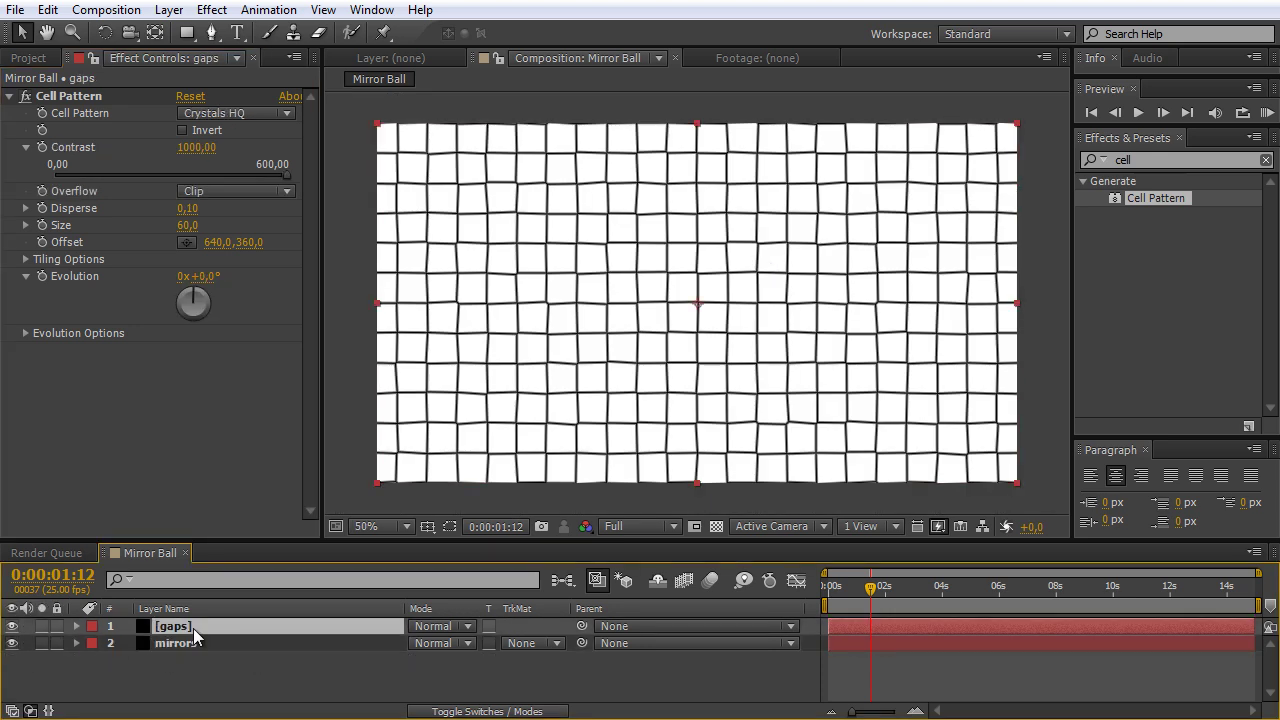
click(467, 627)
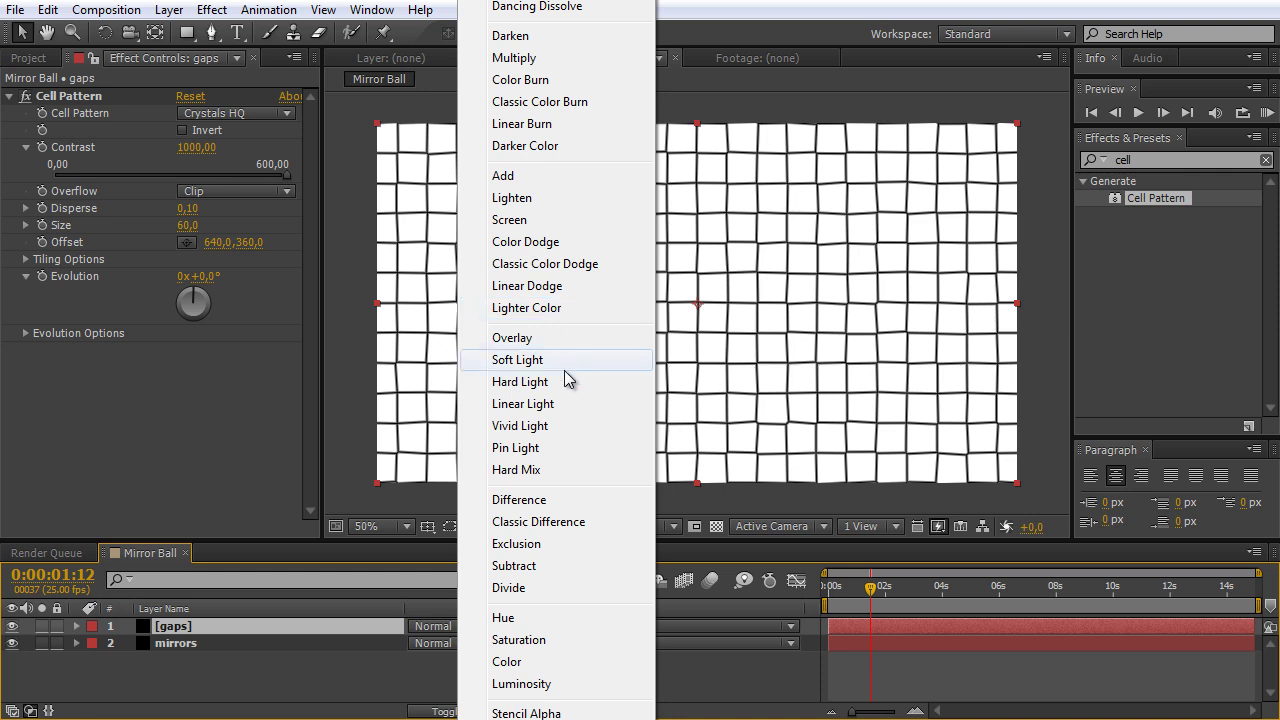
click(556, 101)
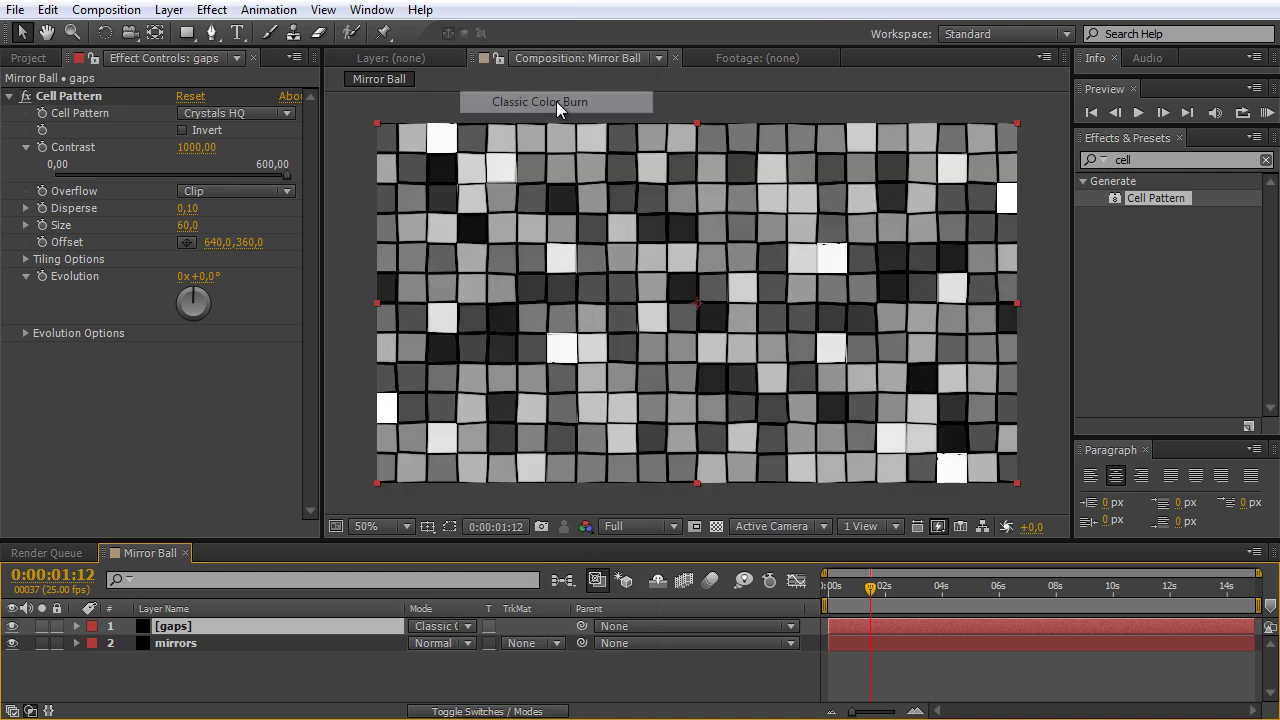
Fine-tune the gaps layer's Disperse to 0,07
key(period)
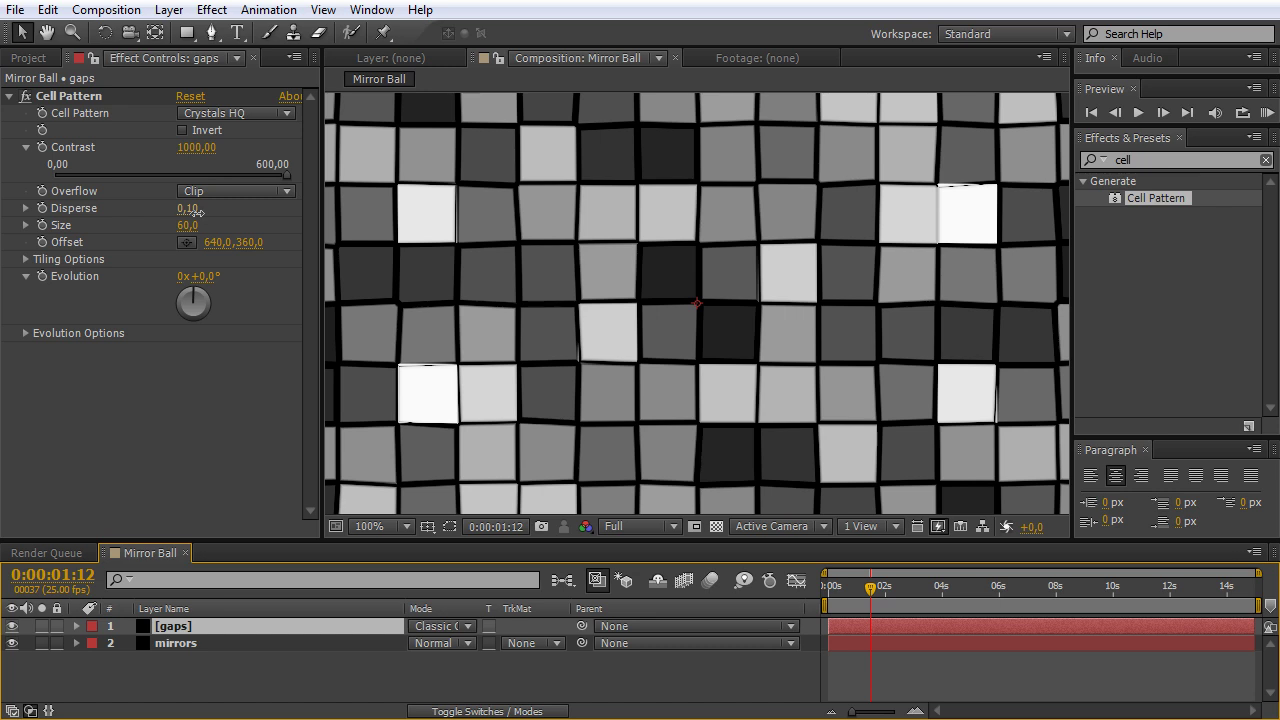
drag(196, 211, 192, 211)
click(253, 400)
key(comma)
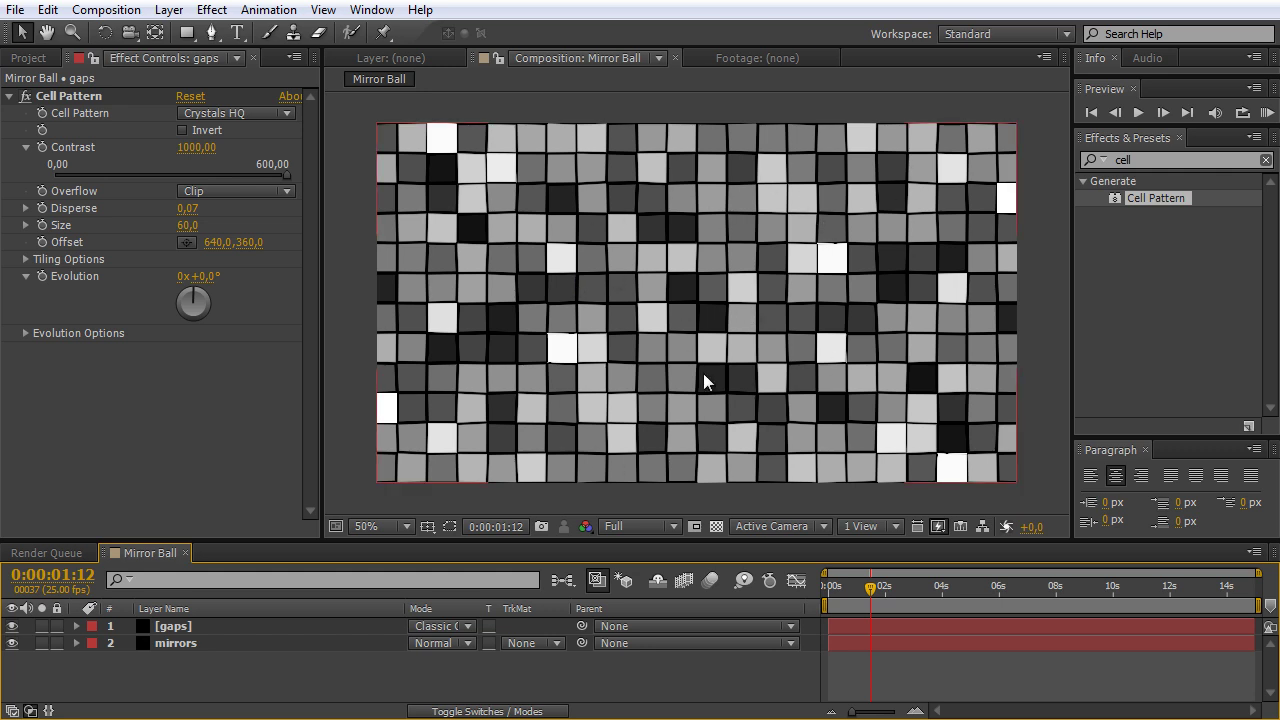
Create a new 1280×720 composition named 'Main Comp'
click(130, 12)
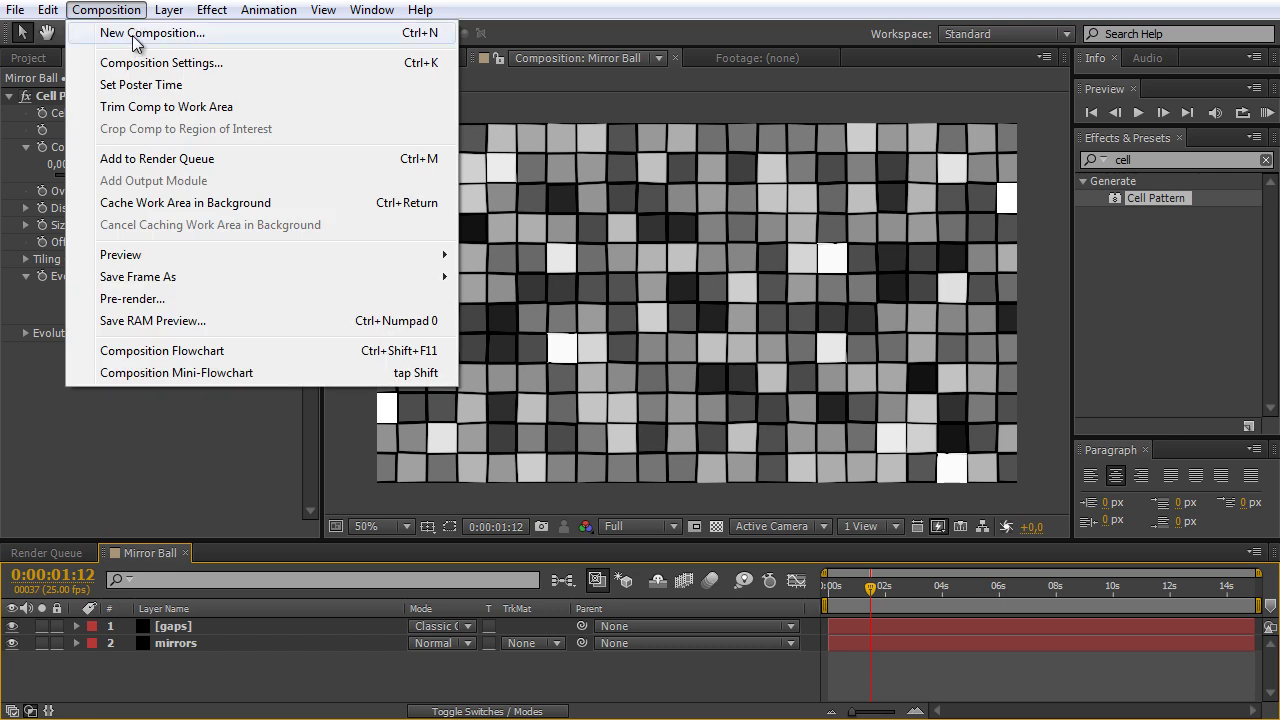
click(134, 38)
text(Main Comp)
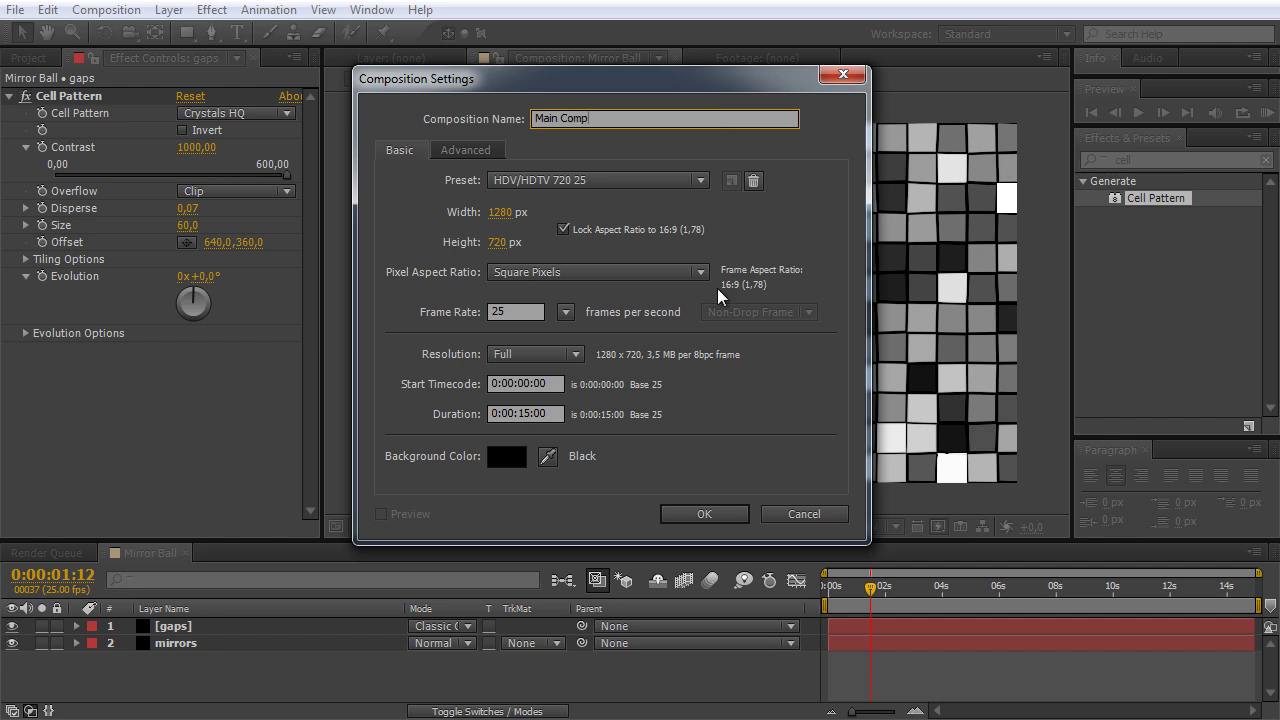
click(728, 512)
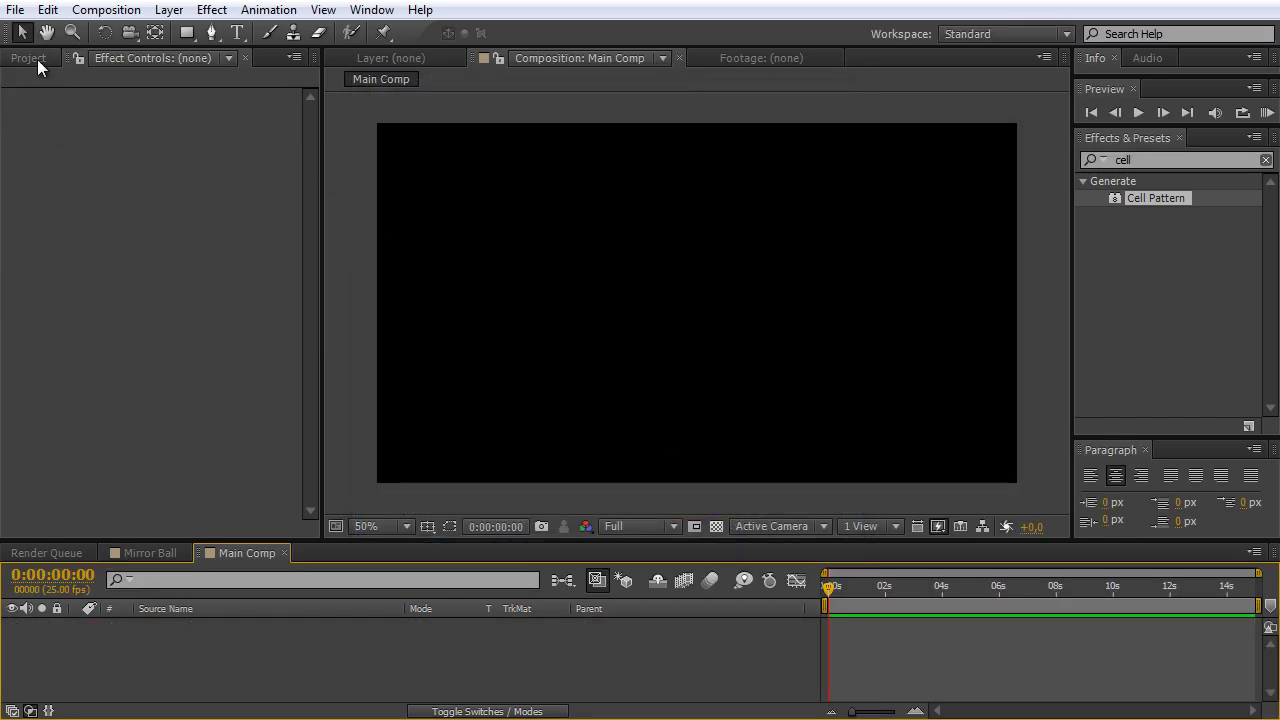
Place the Mirror Ball composition into Main Comp as a layer
click(47, 60)
click(105, 295)
click(82, 252)
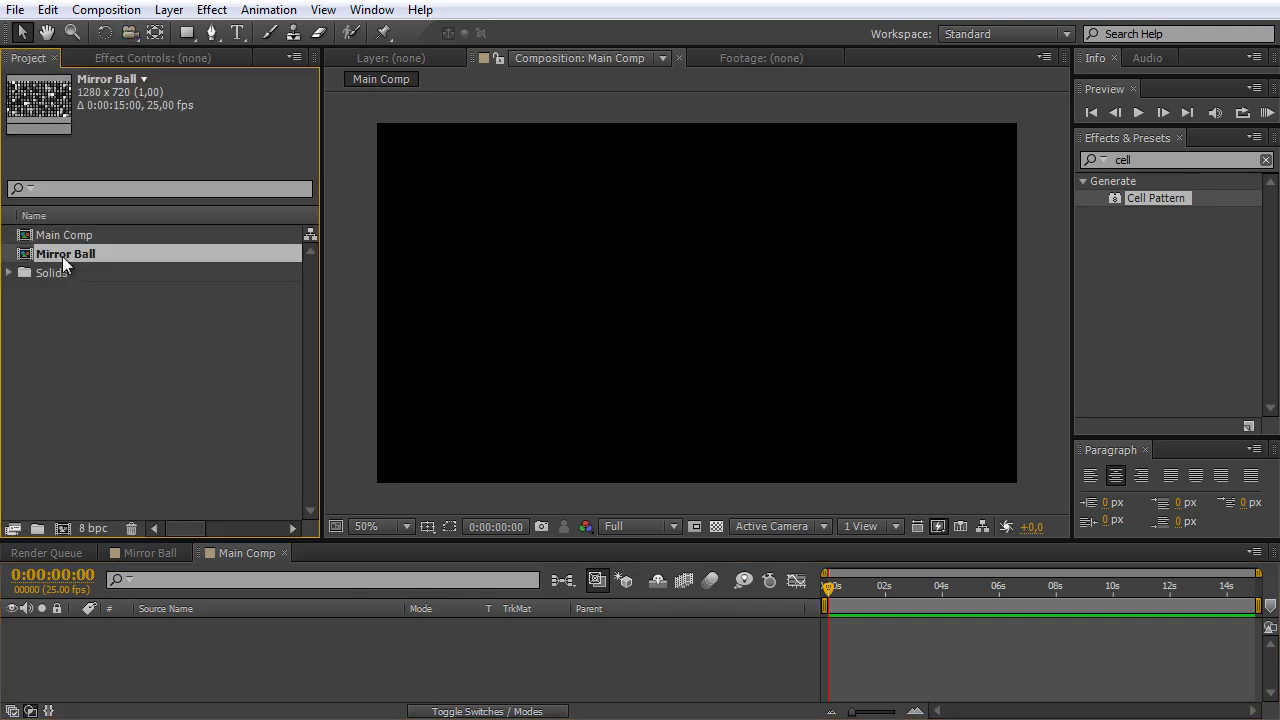
drag(62, 256, 188, 665)
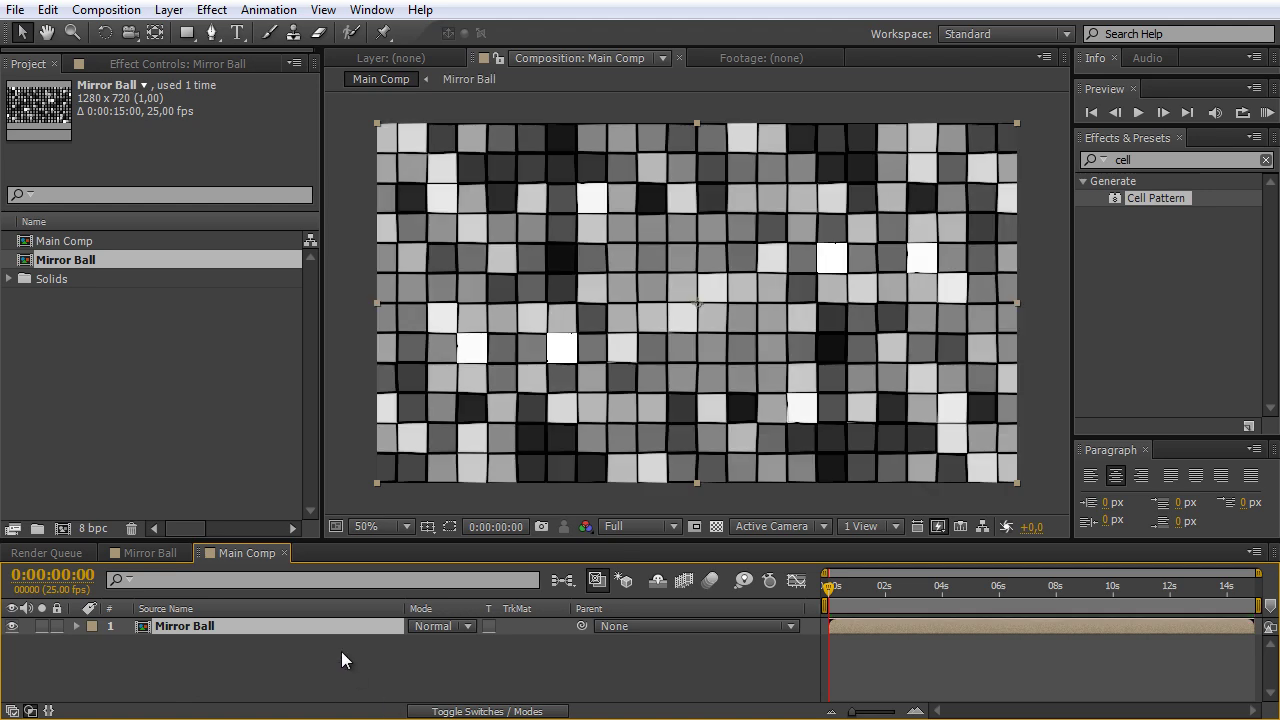
Apply the CC Sphere effect to the Mirror Ball layer
double_click(1150, 160)
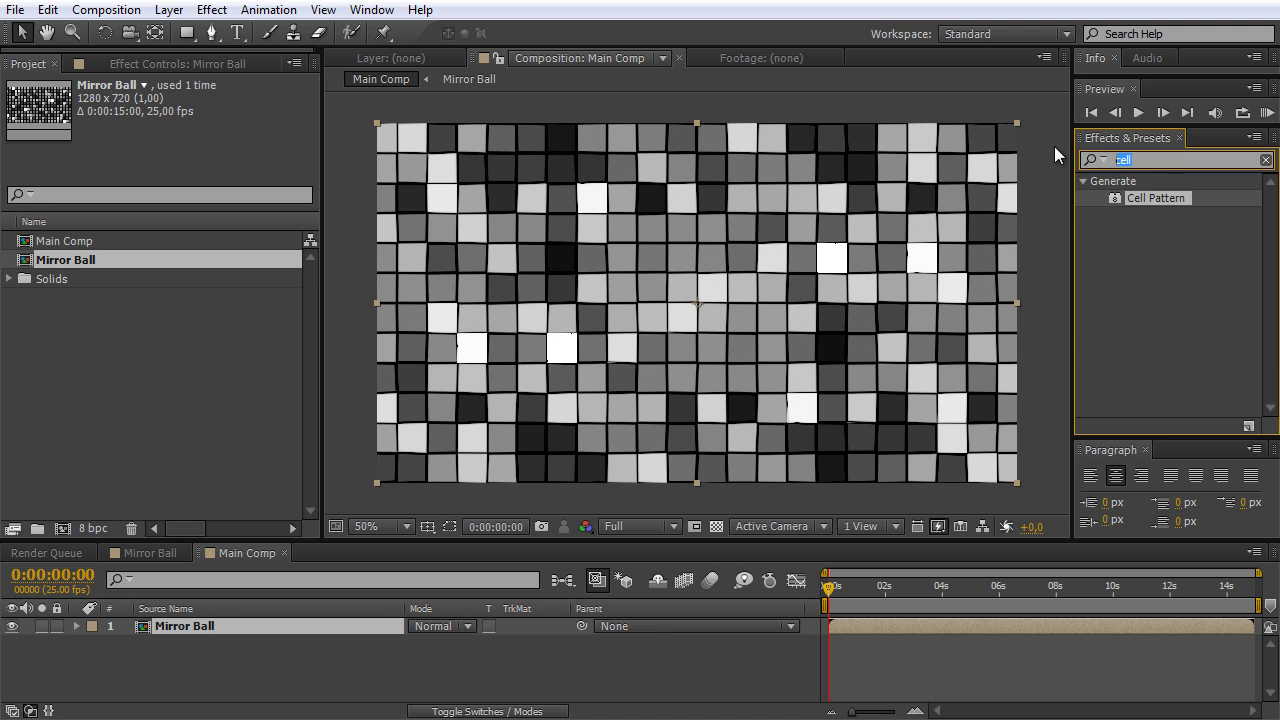
text(sp)
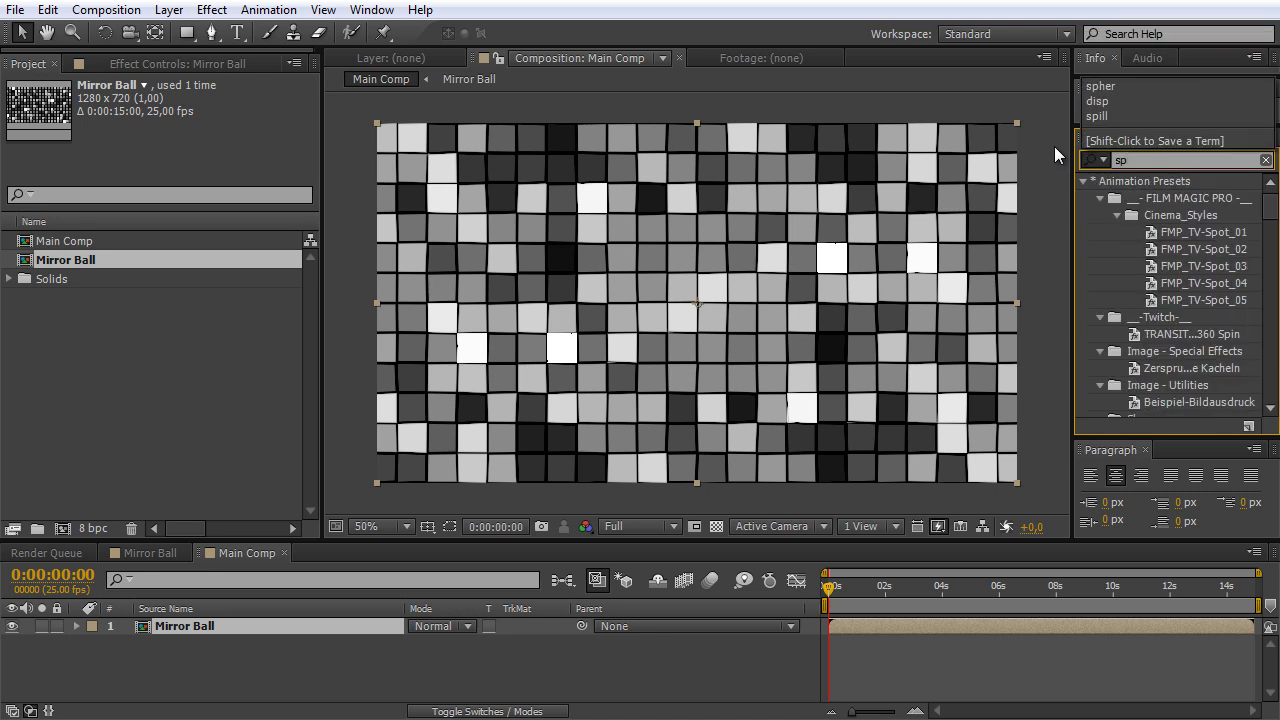
text(h)
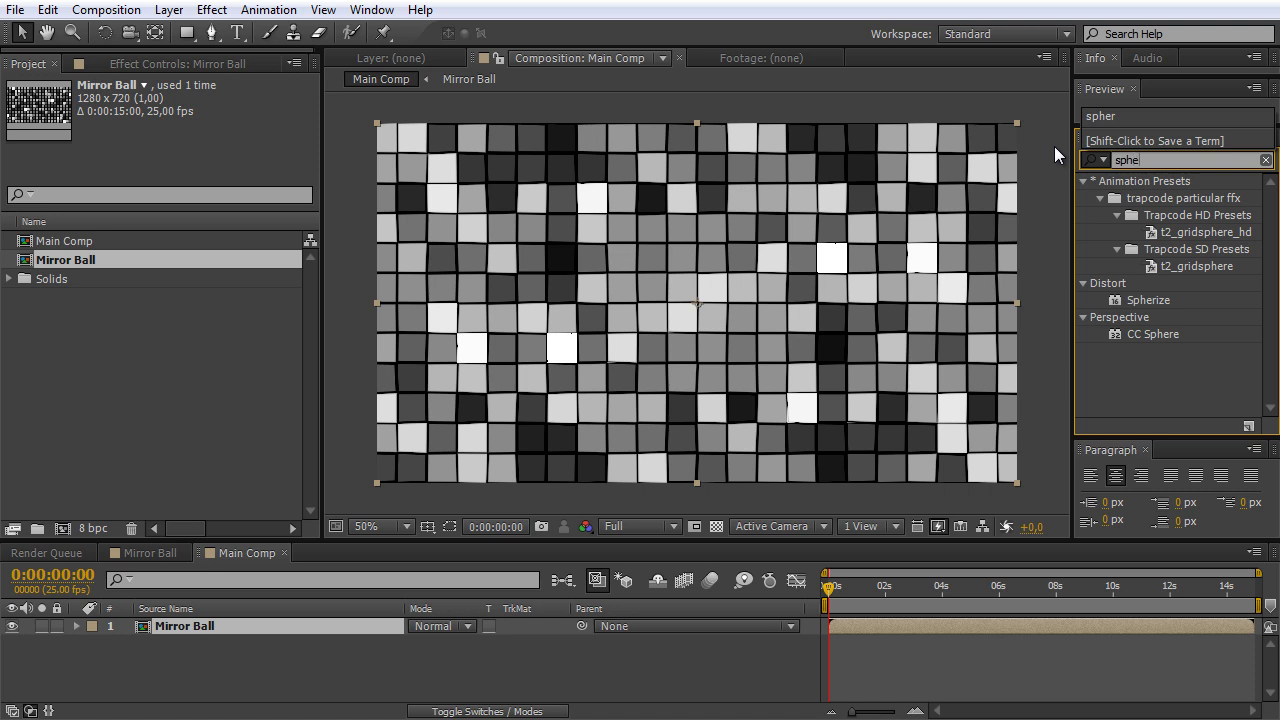
text(e)
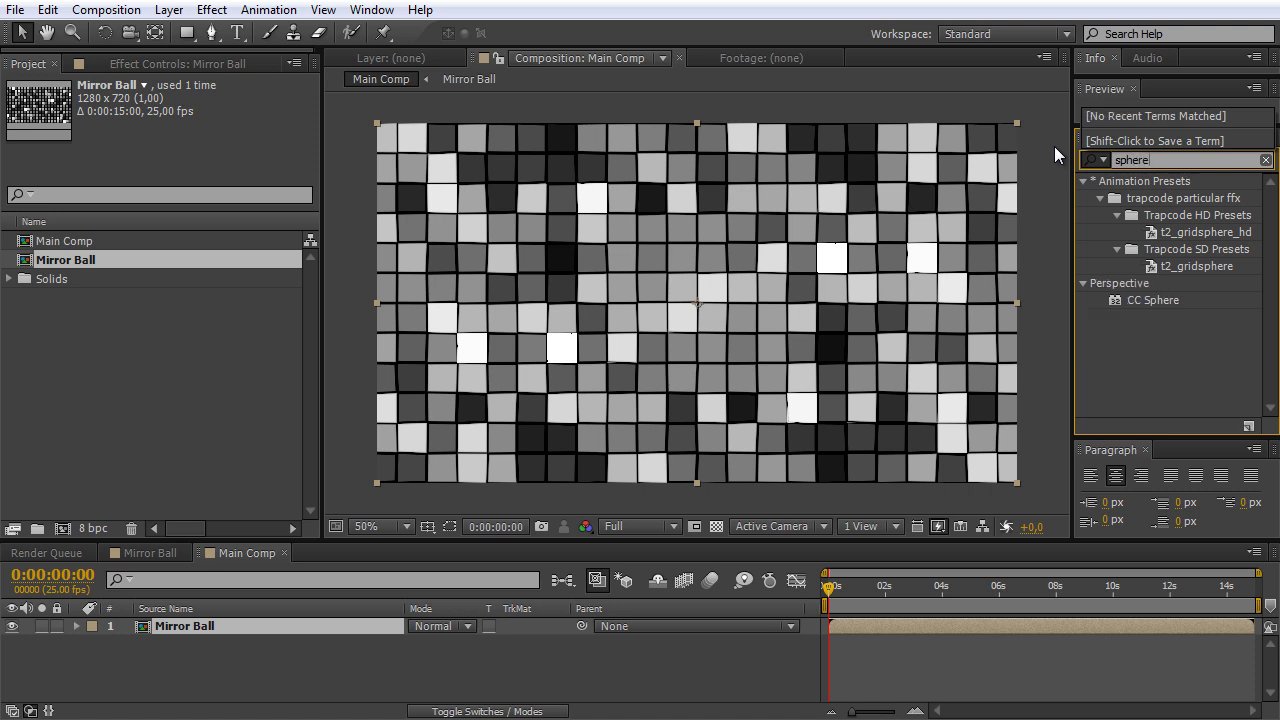
click(1162, 304)
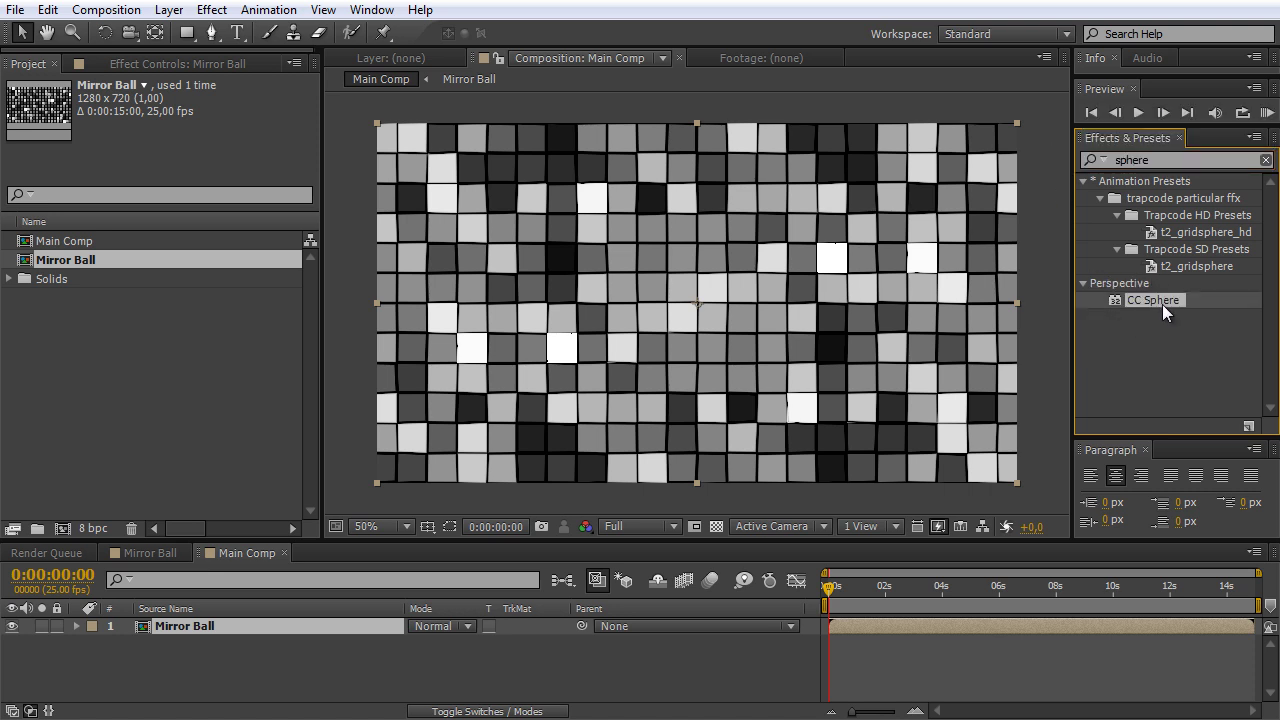
drag(1162, 304, 851, 321)
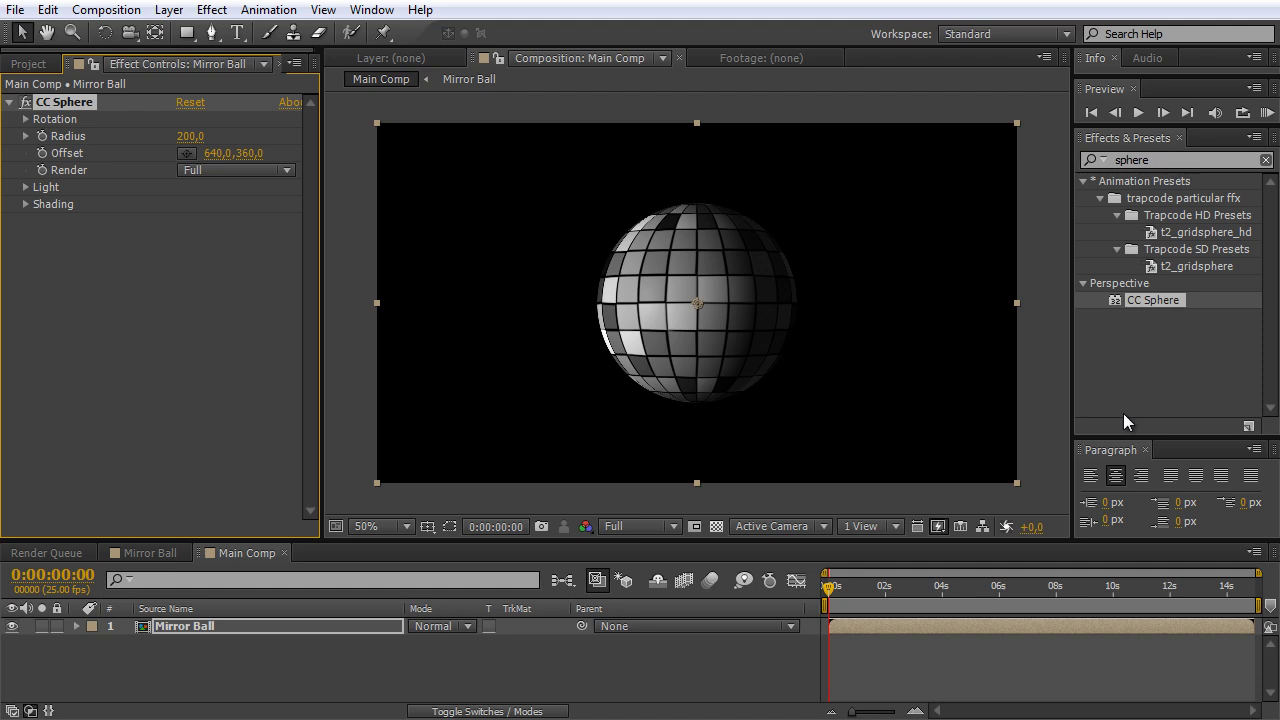
Set the sphere's Light Intensity to 55 and Light Height to 0
click(25, 188)
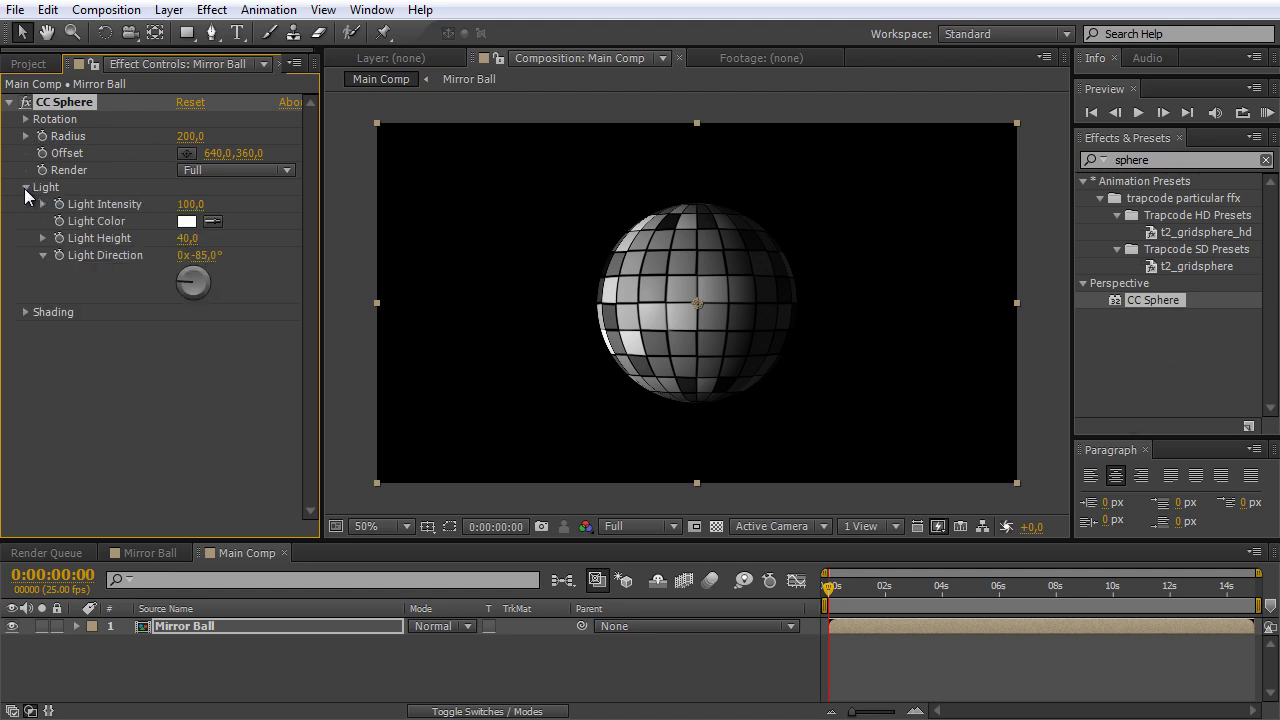
click(25, 311)
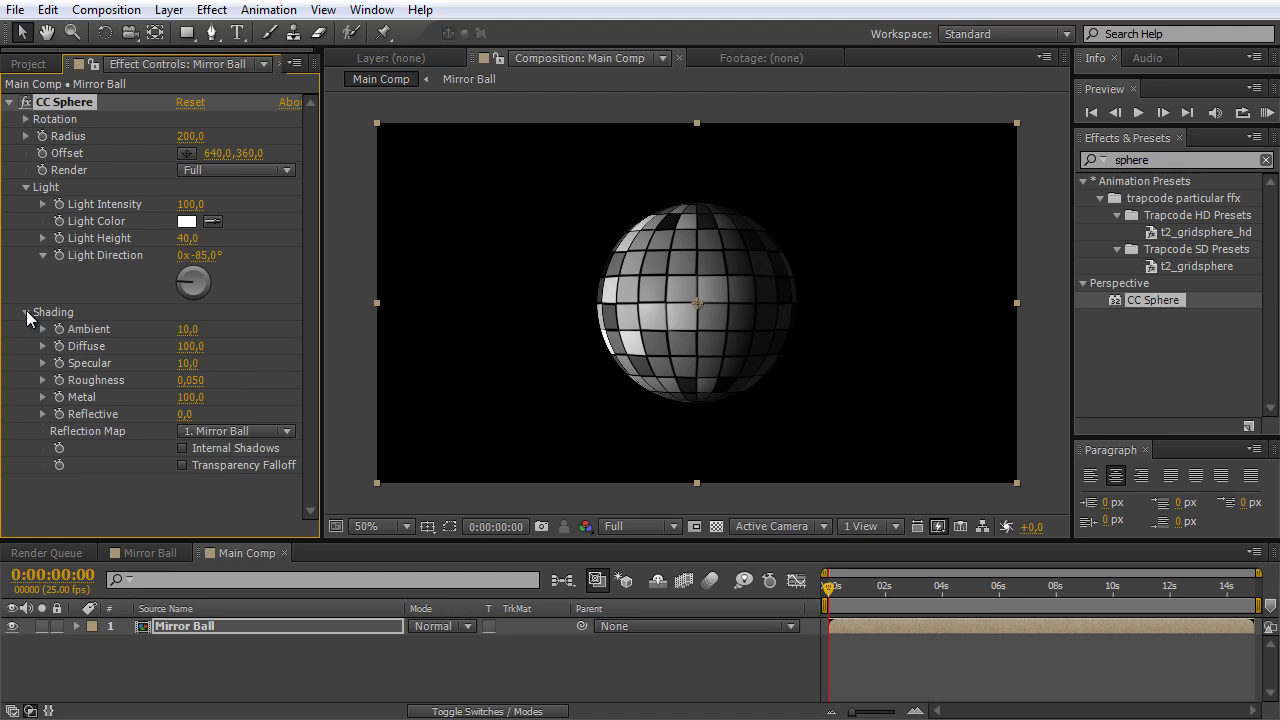
drag(190, 204, 155, 204)
click(187, 204)
text(55)
key(Return)
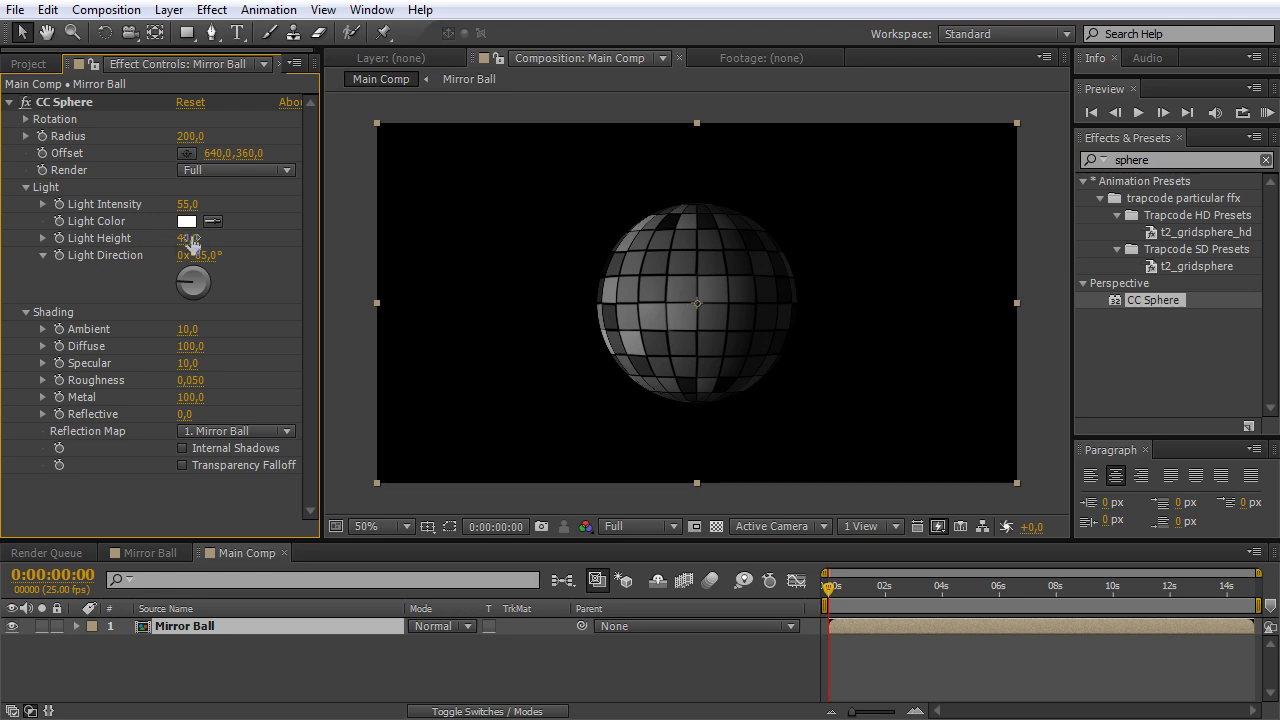
drag(186, 238, 151, 238)
click(186, 238)
text(0)
click(277, 284)
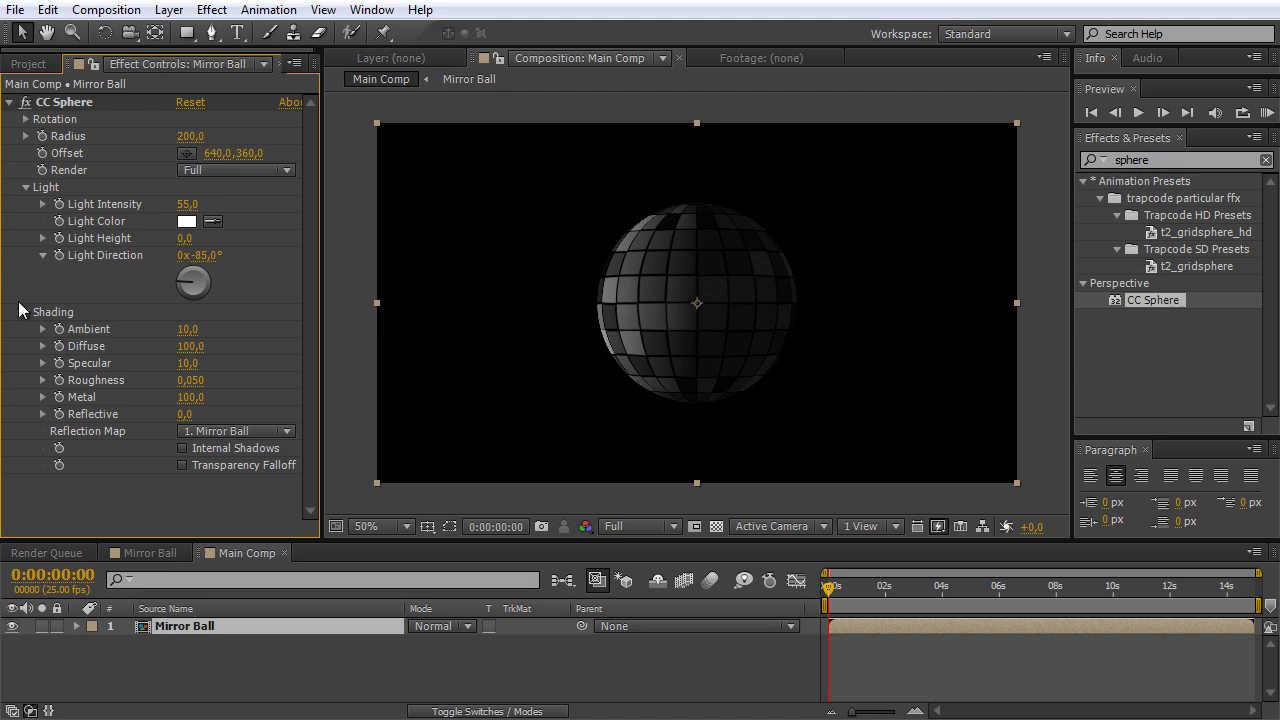
Lower the sphere's shading to Ambient 1 and Diffuse 76
drag(192, 331, 190, 331)
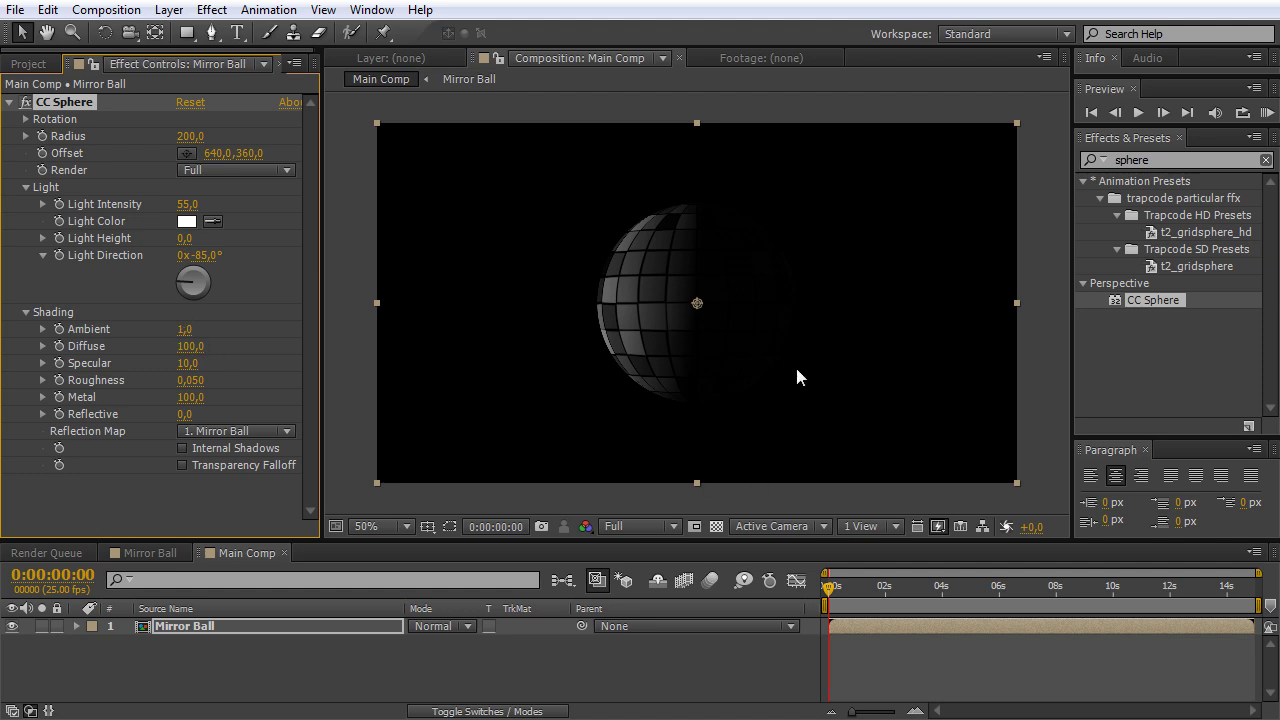
key(period)
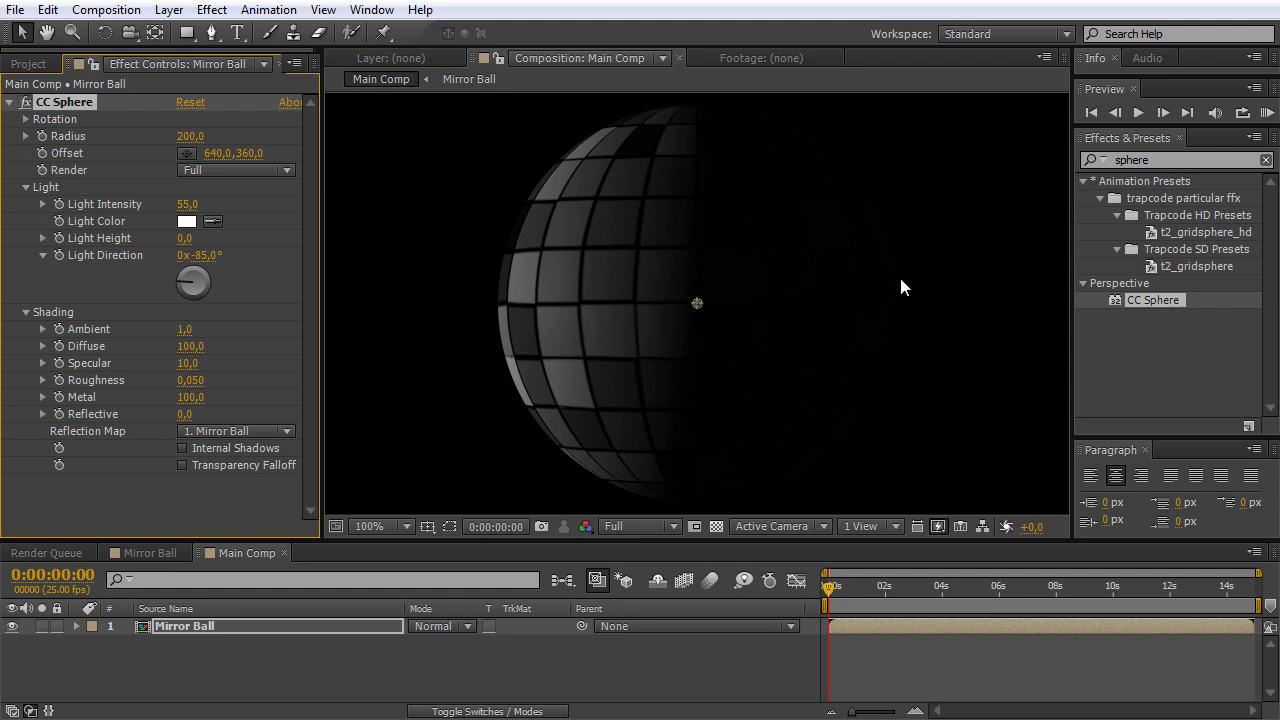
key(comma)
drag(190, 347, 167, 351)
click(26, 312)
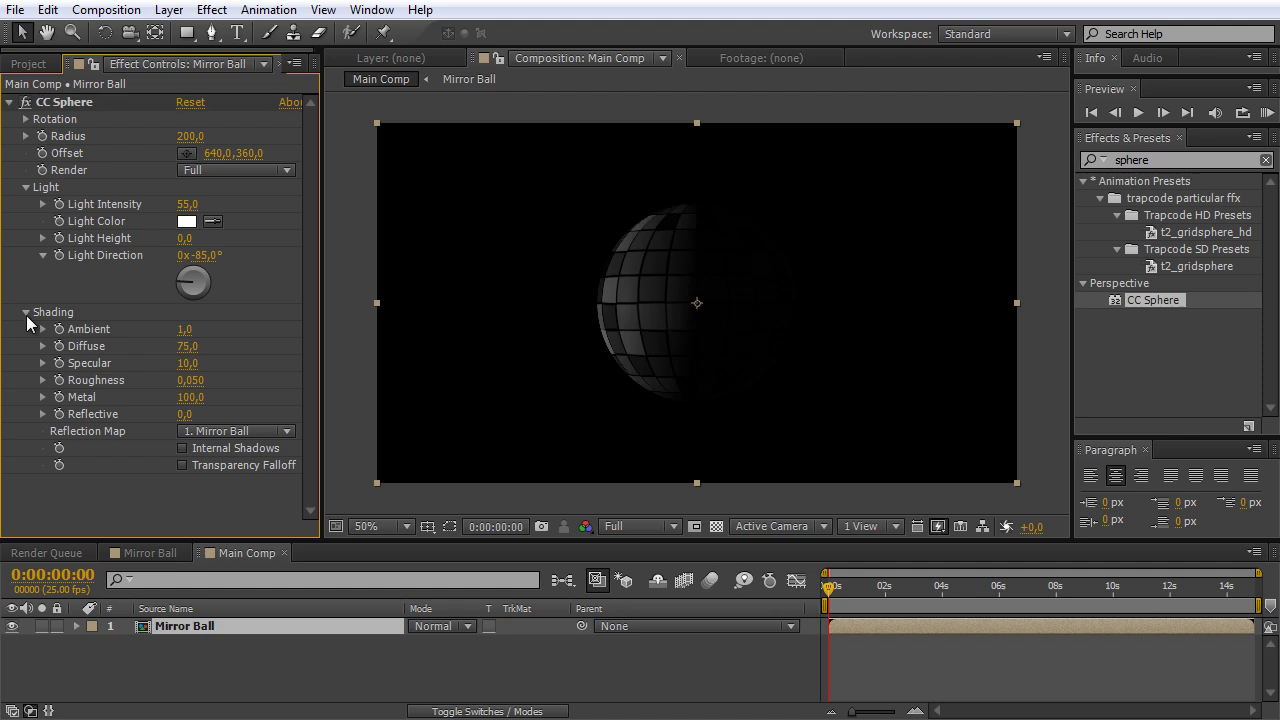
Reveal CC Sphere's rotation settings and reset Rotation Y to 0
click(26, 187)
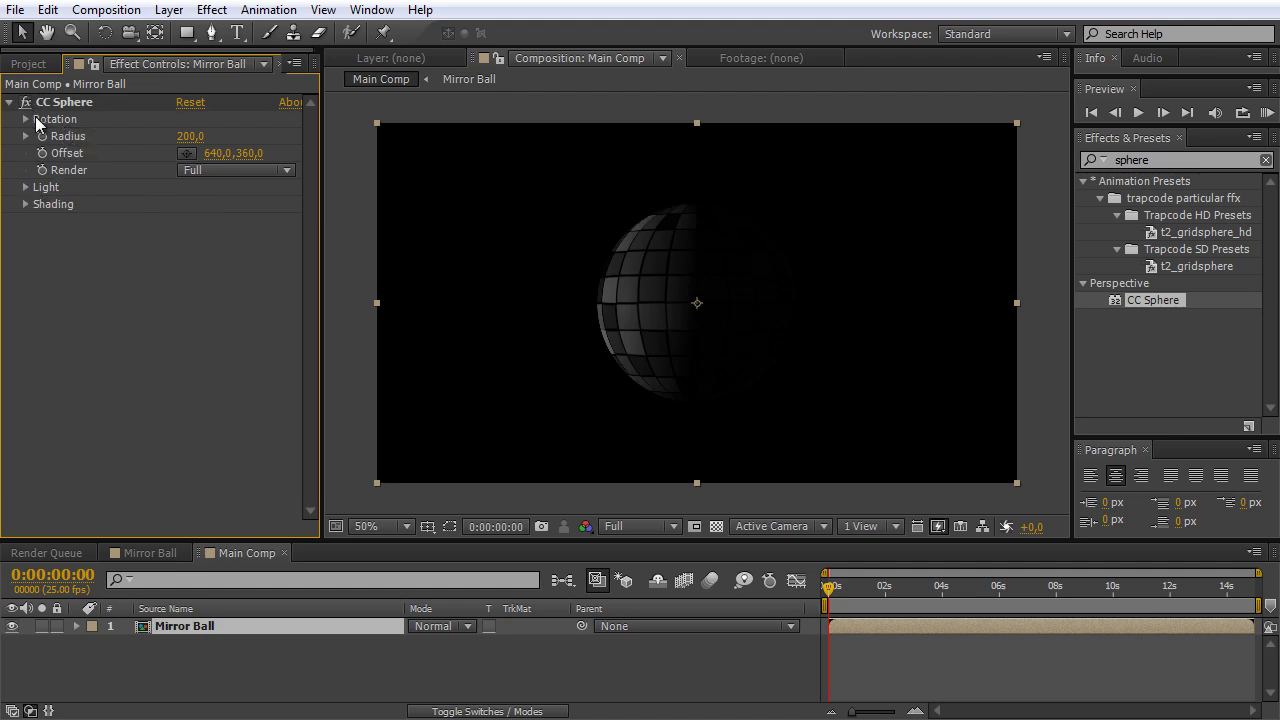
click(25, 118)
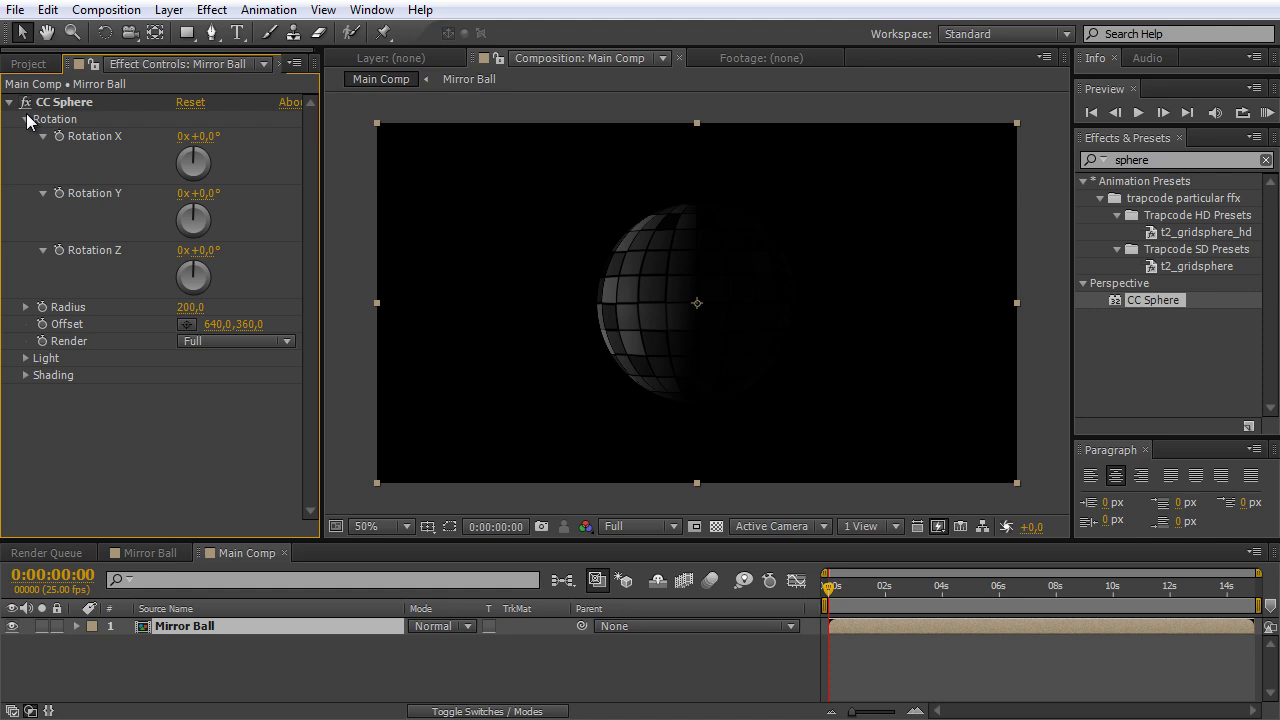
drag(210, 200, 251, 209)
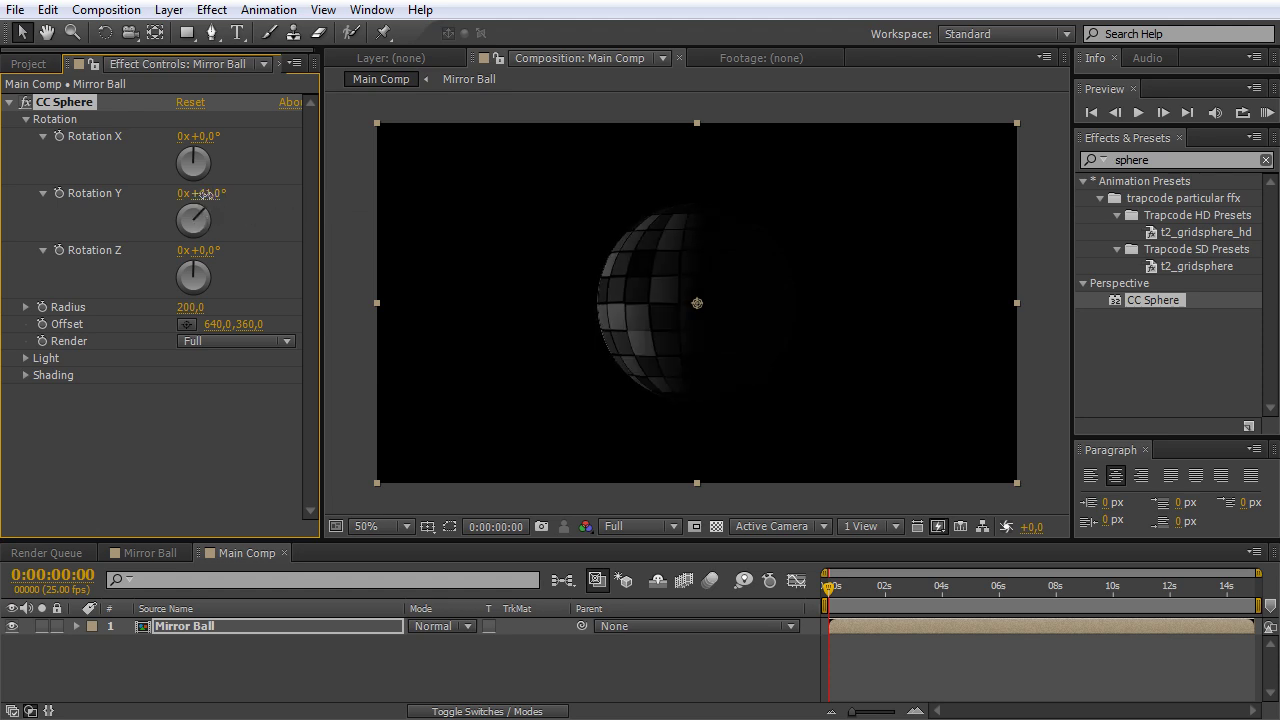
click(205, 195)
text(0)
click(156, 460)
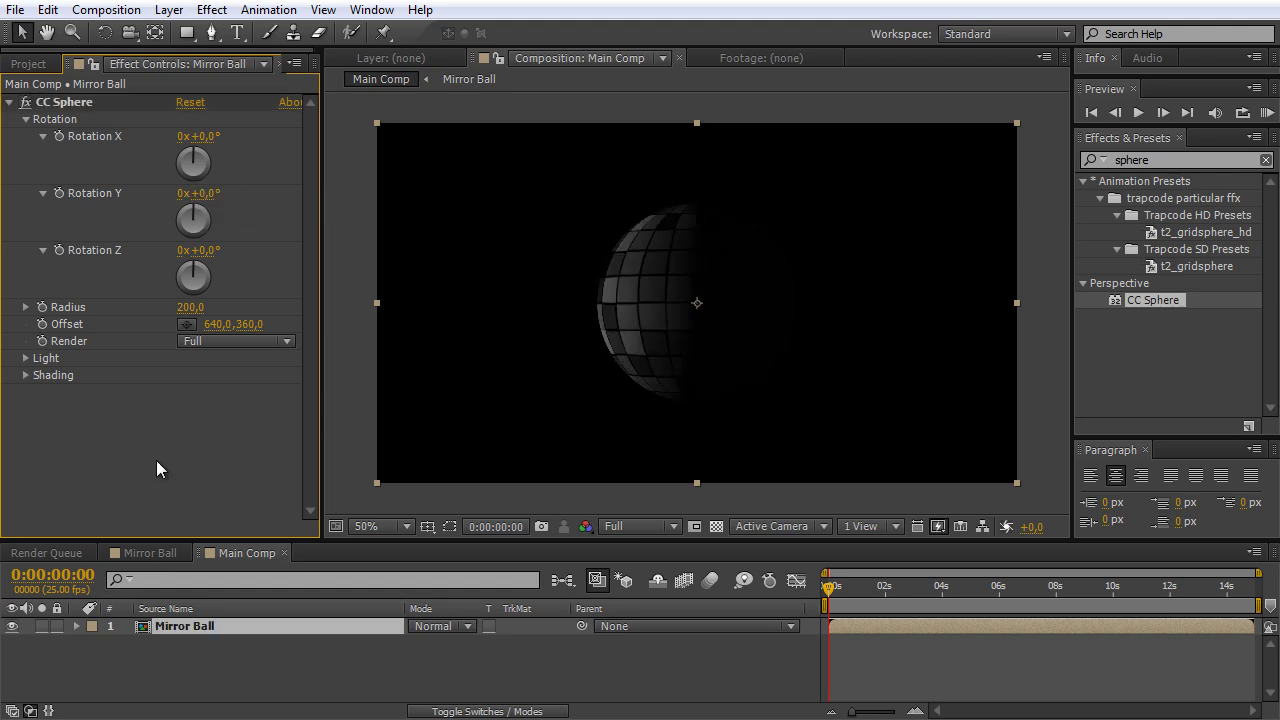
Drive Rotation Y with the expression time*40 and preview the spinning ball
alt+click(59, 195)
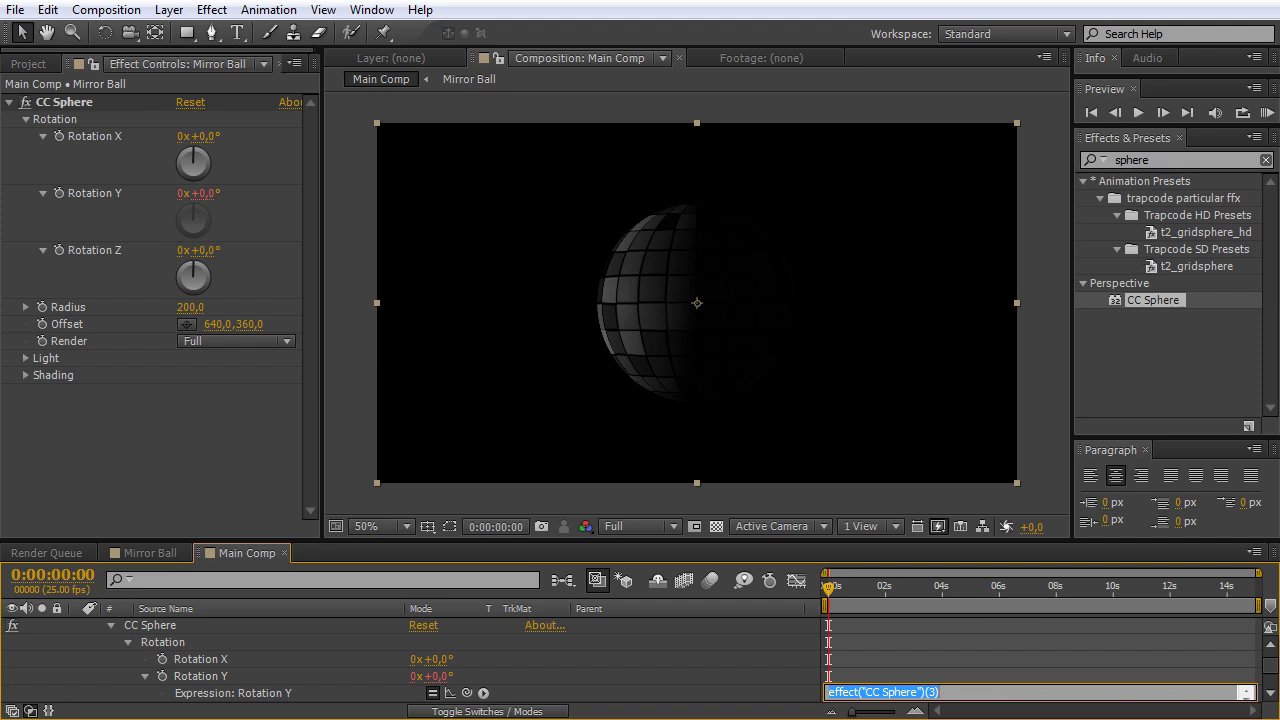
text(time)
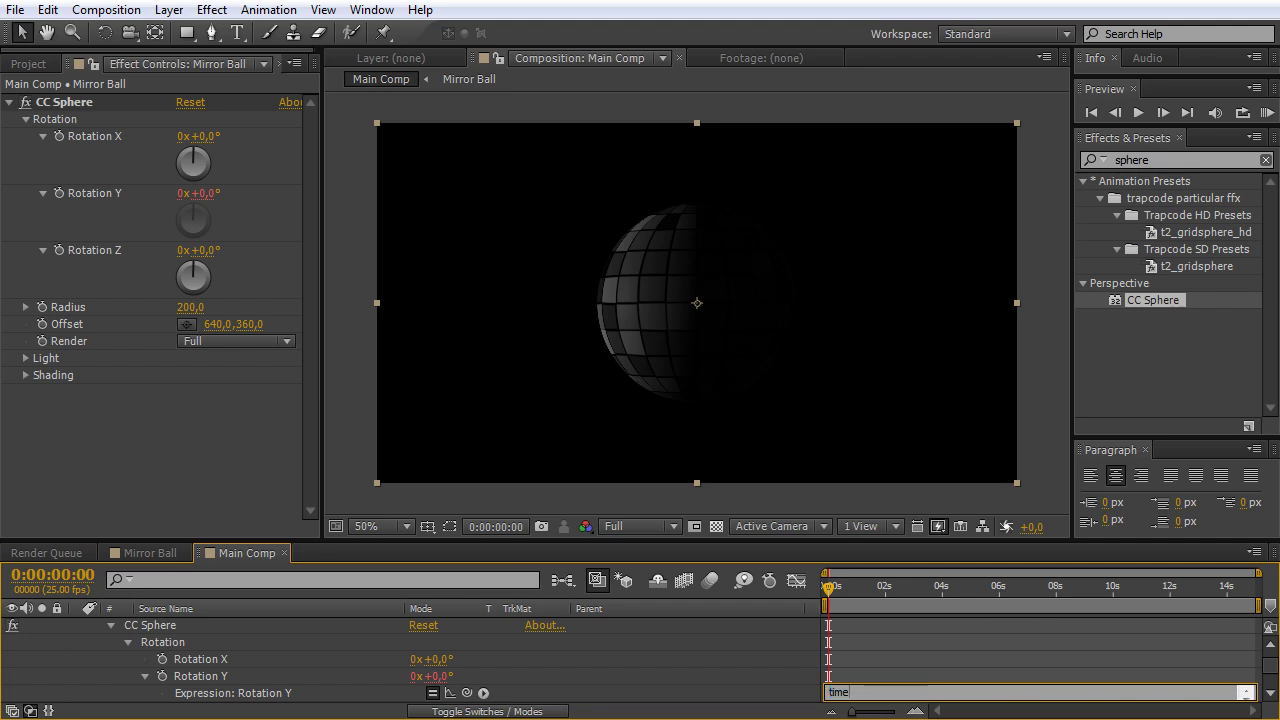
text(*40)
click(999, 648)
key(space)
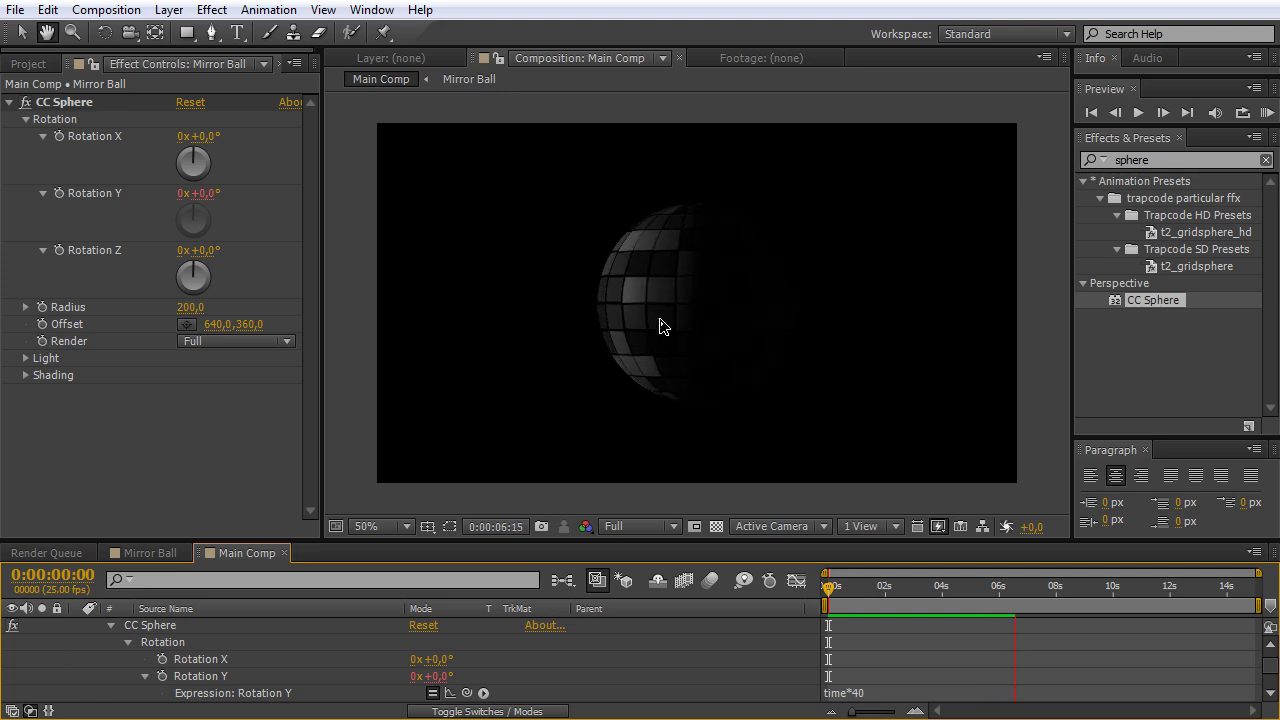
Stop the preview and add a new adjustment layer named 'fast blur'
key(space)
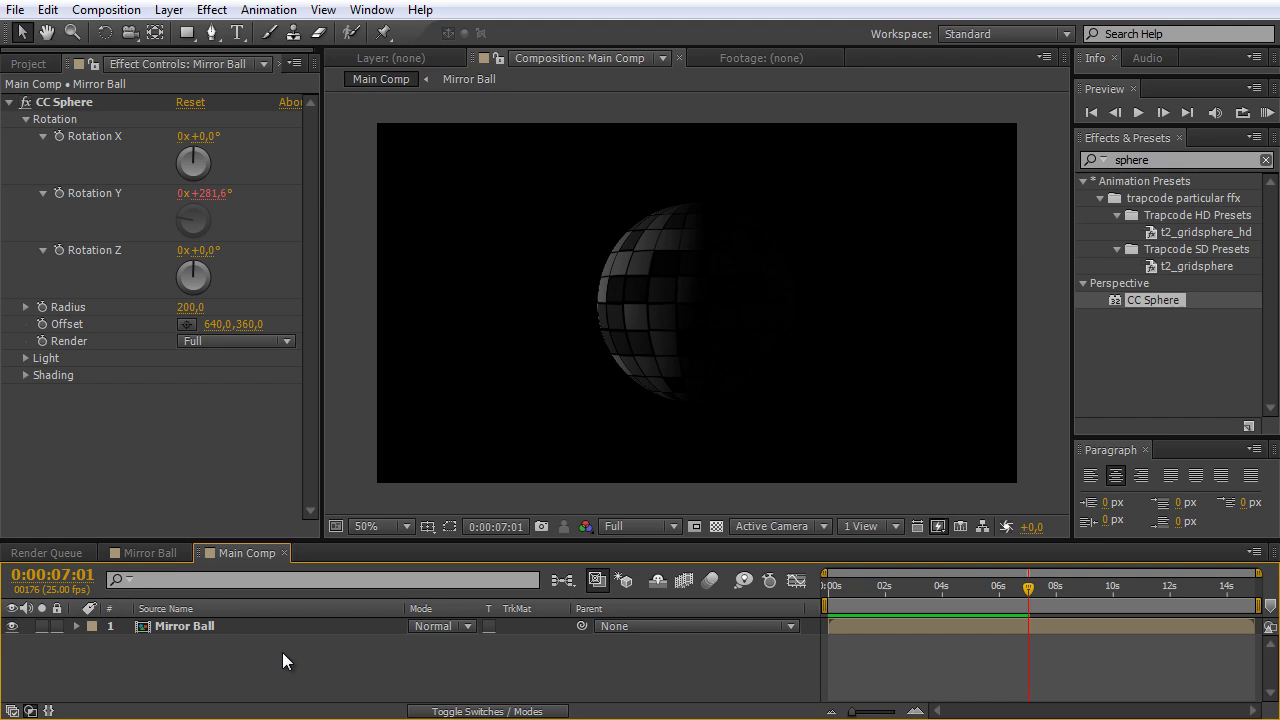
click(169, 9)
mouse_move(286, 43)
click(612, 165)
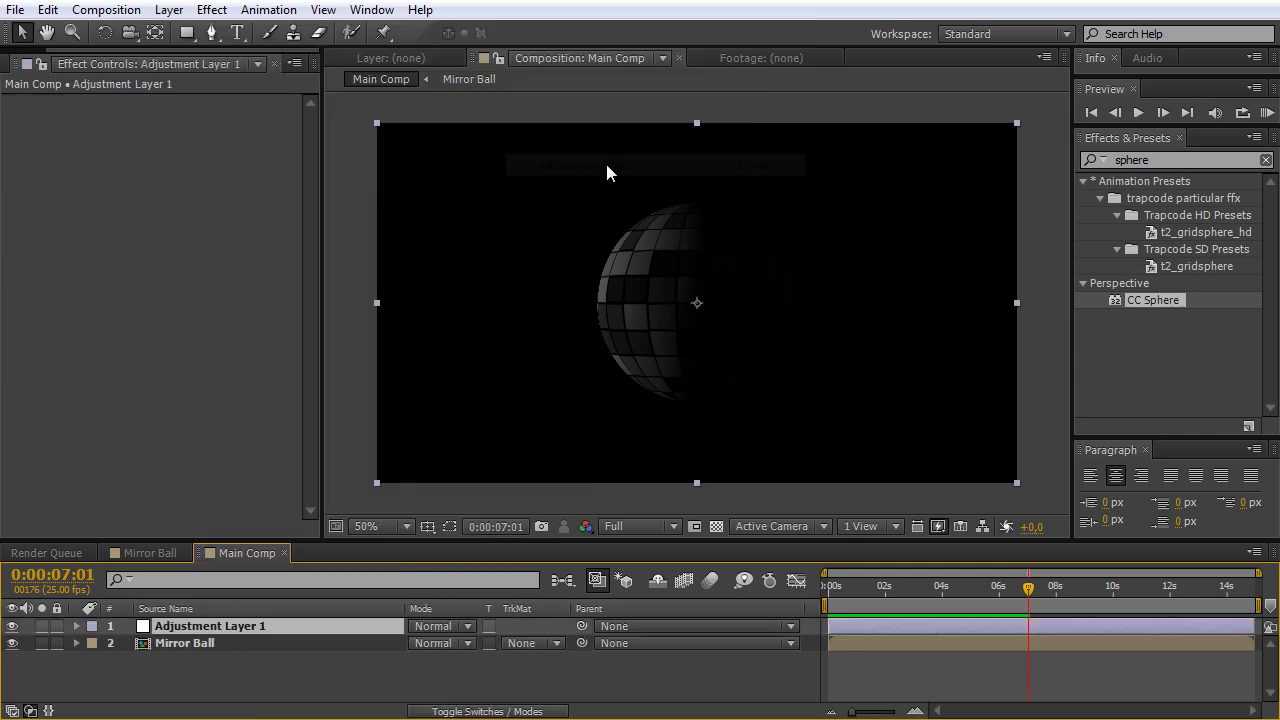
click(234, 611)
click(239, 619)
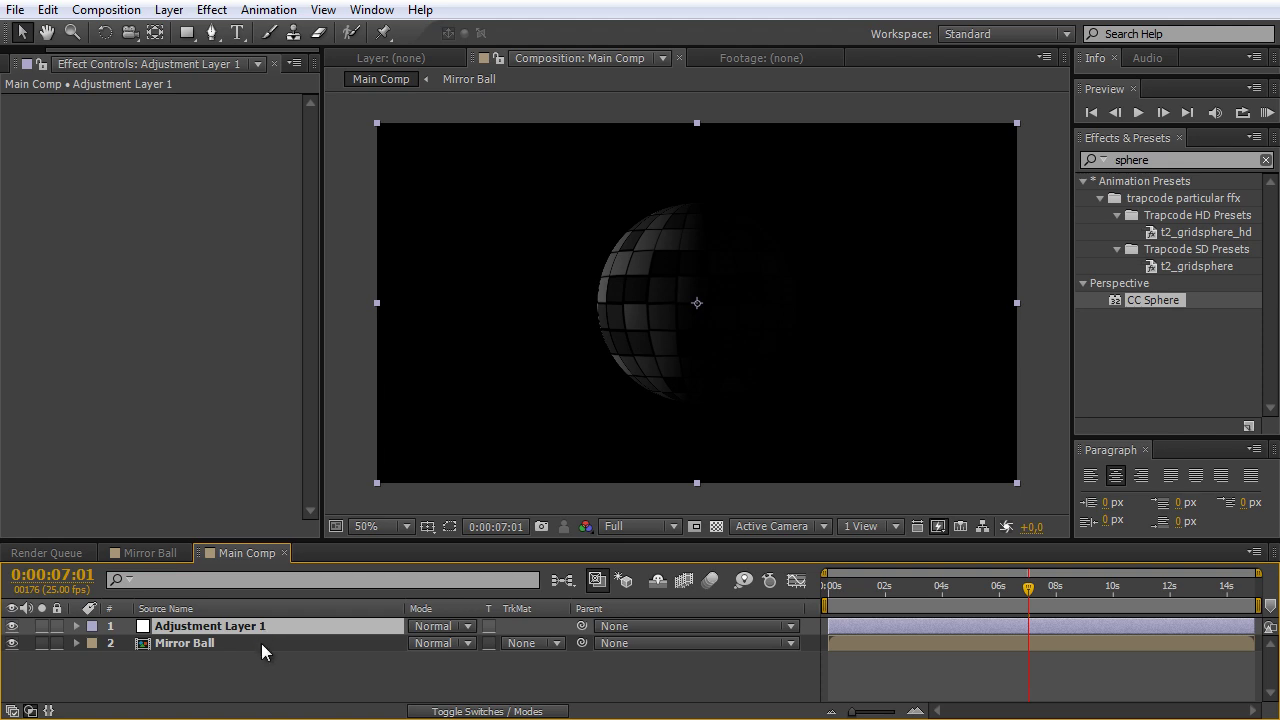
key(Return)
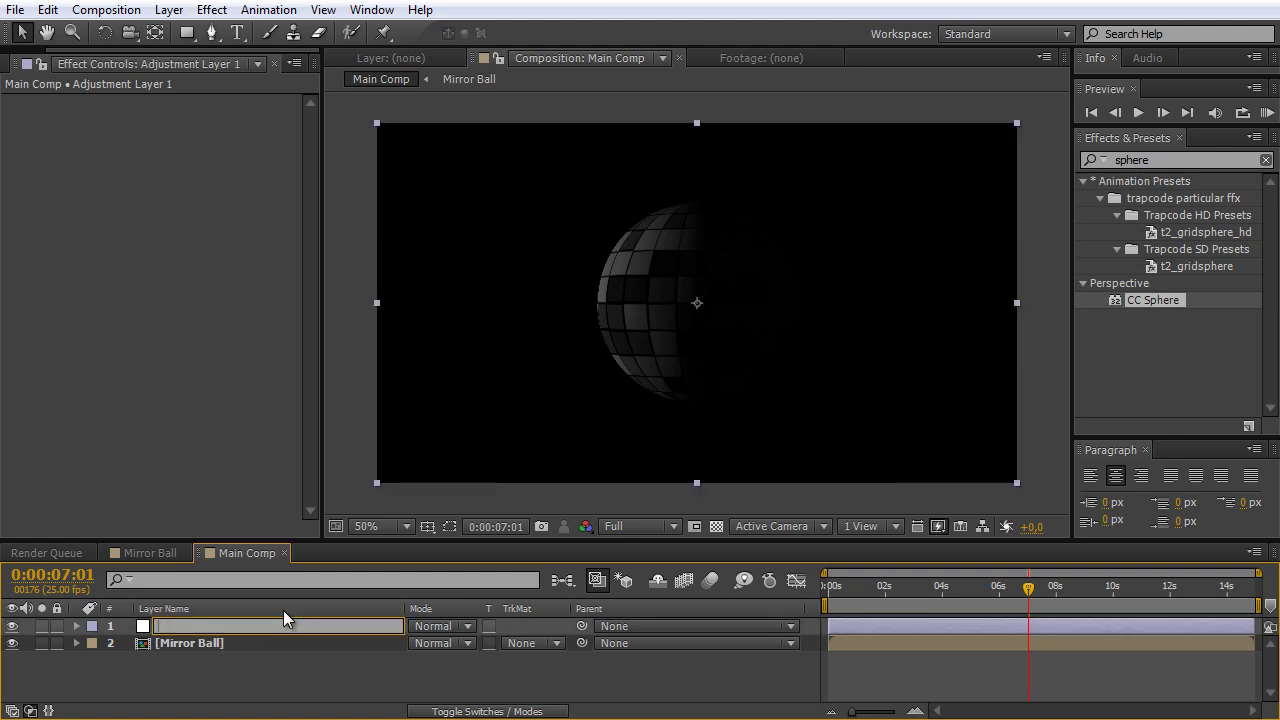
text(fast blur)
click(175, 668)
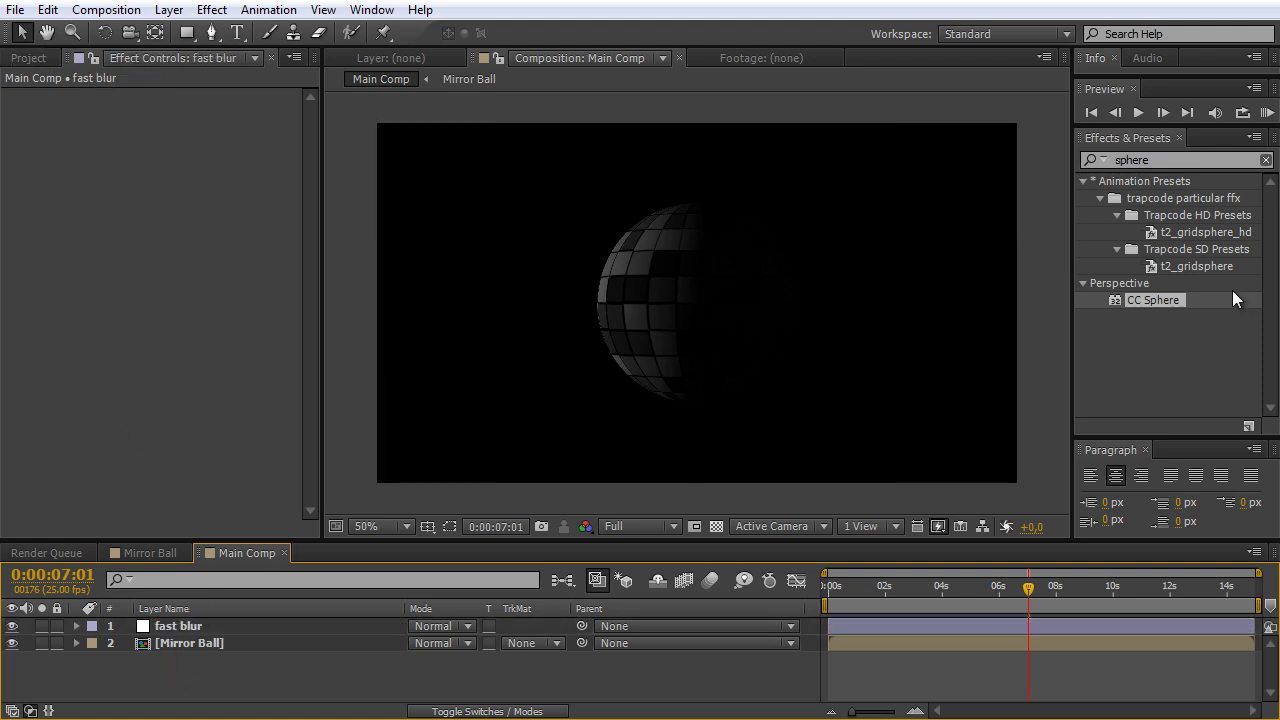
Apply CC Radial Fast Blur to the fast blur layer via a 'fast bl' search
click(1162, 166)
text(f)
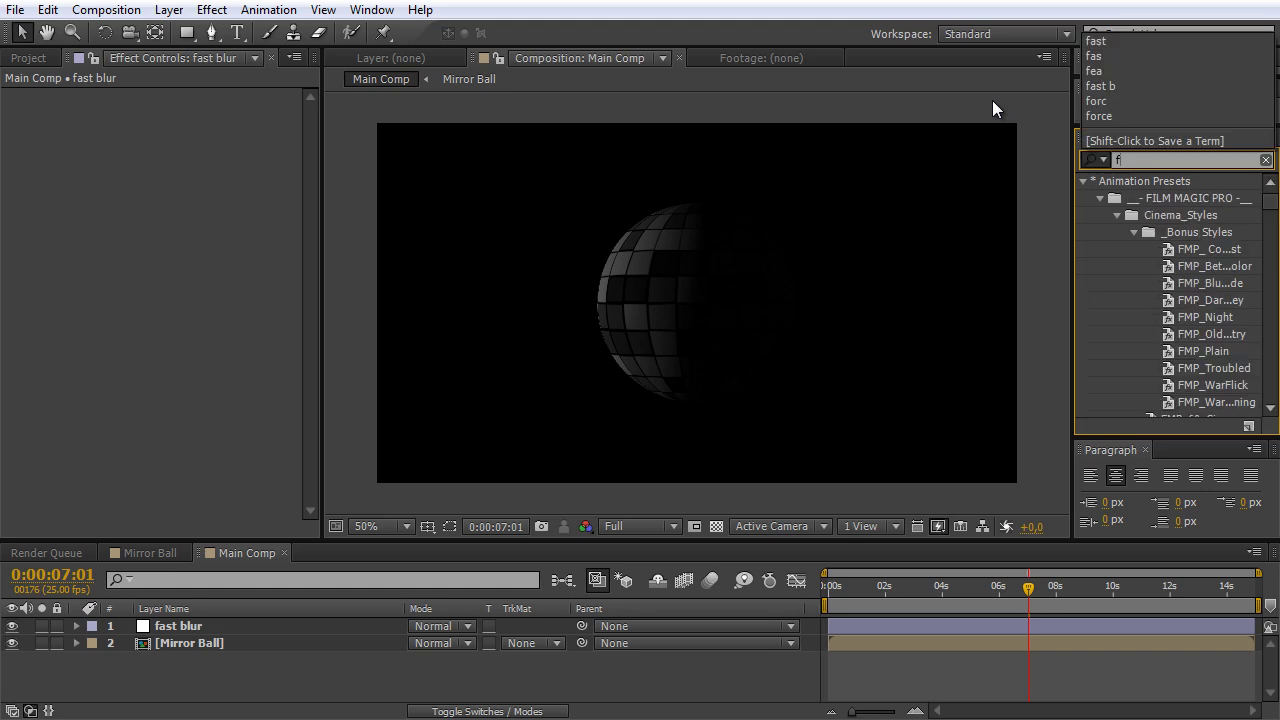
text(ast bl)
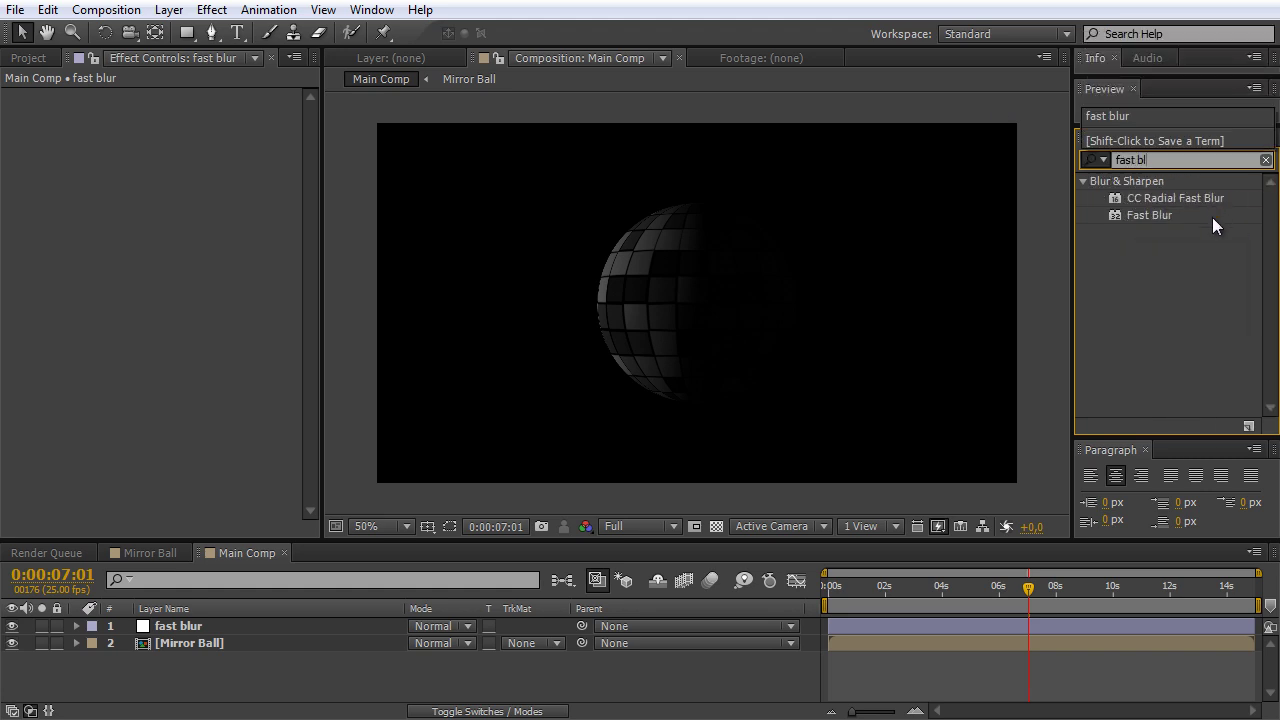
click(1183, 199)
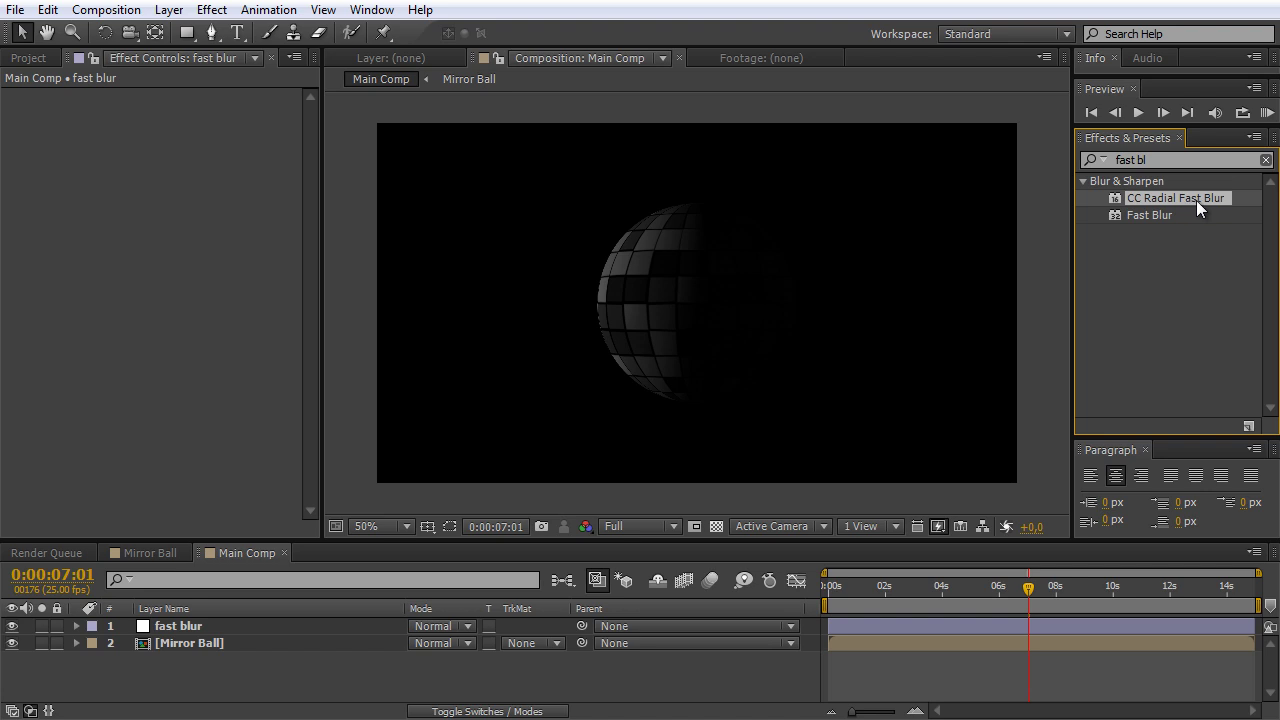
drag(1194, 200, 172, 628)
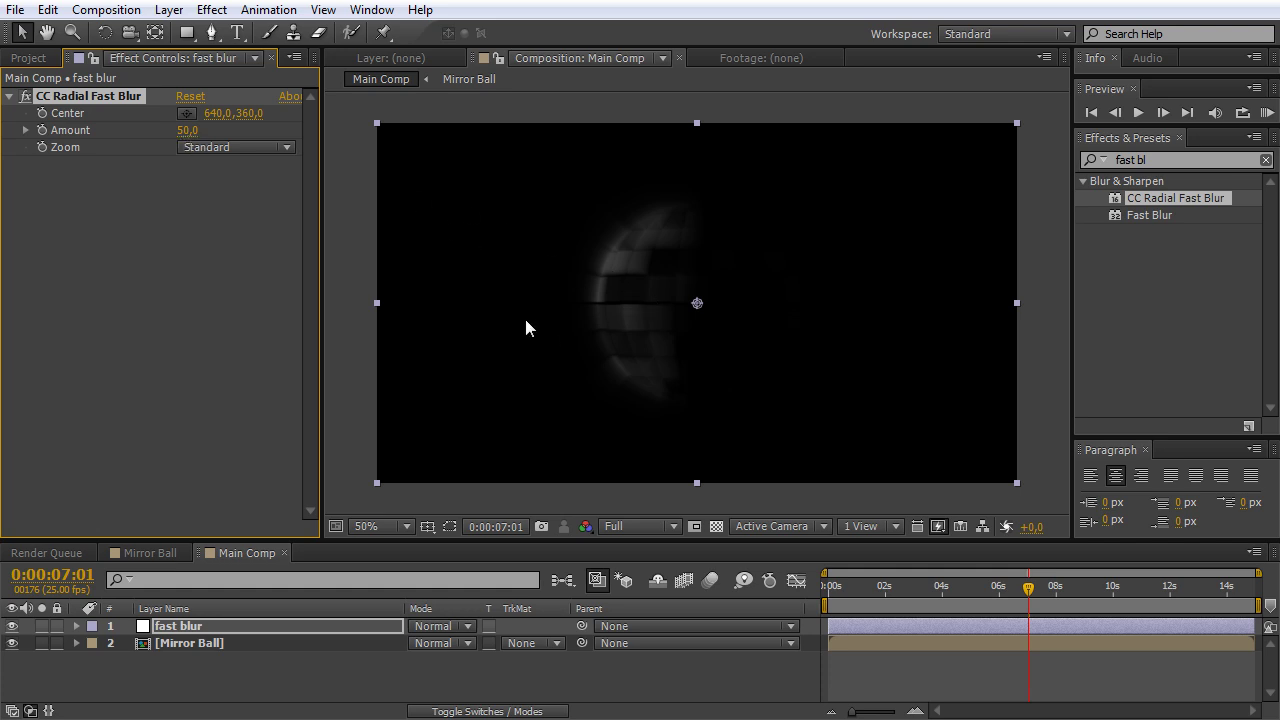
Set CC Radial Fast Blur Amount to 100 and Zoom to Brightest
drag(188, 131, 270, 148)
click(190, 130)
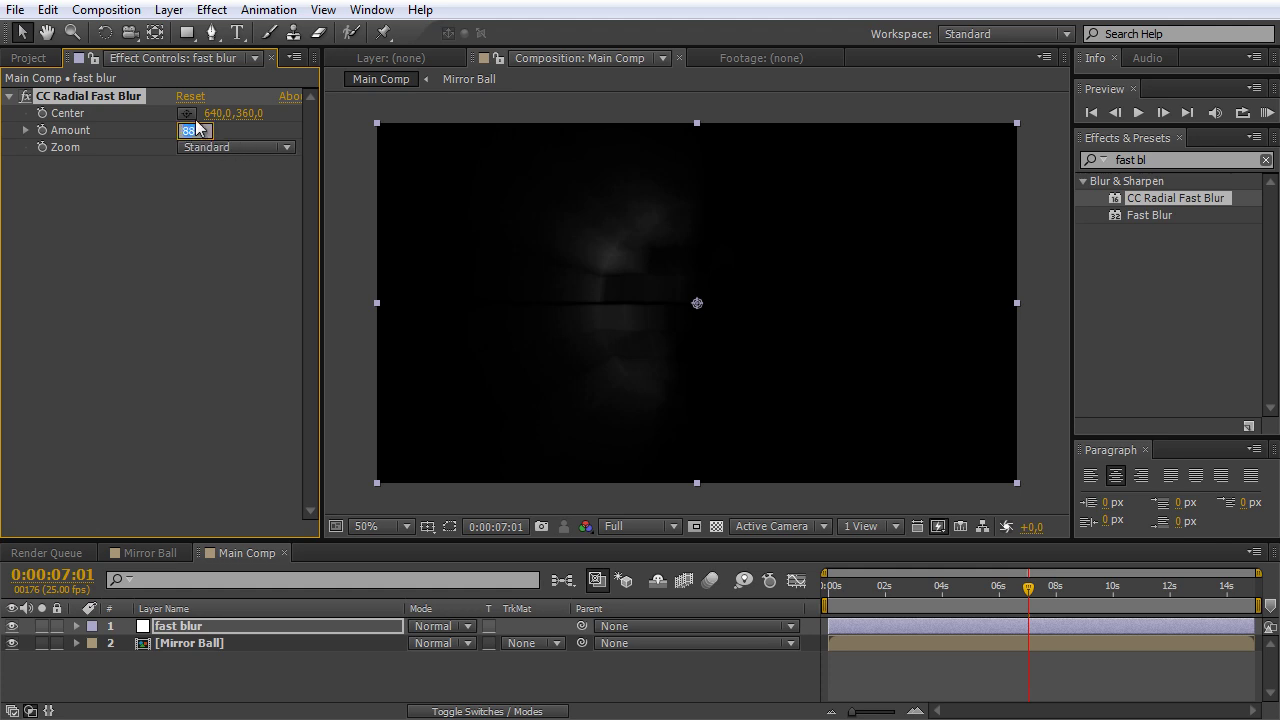
text(100)
click(197, 185)
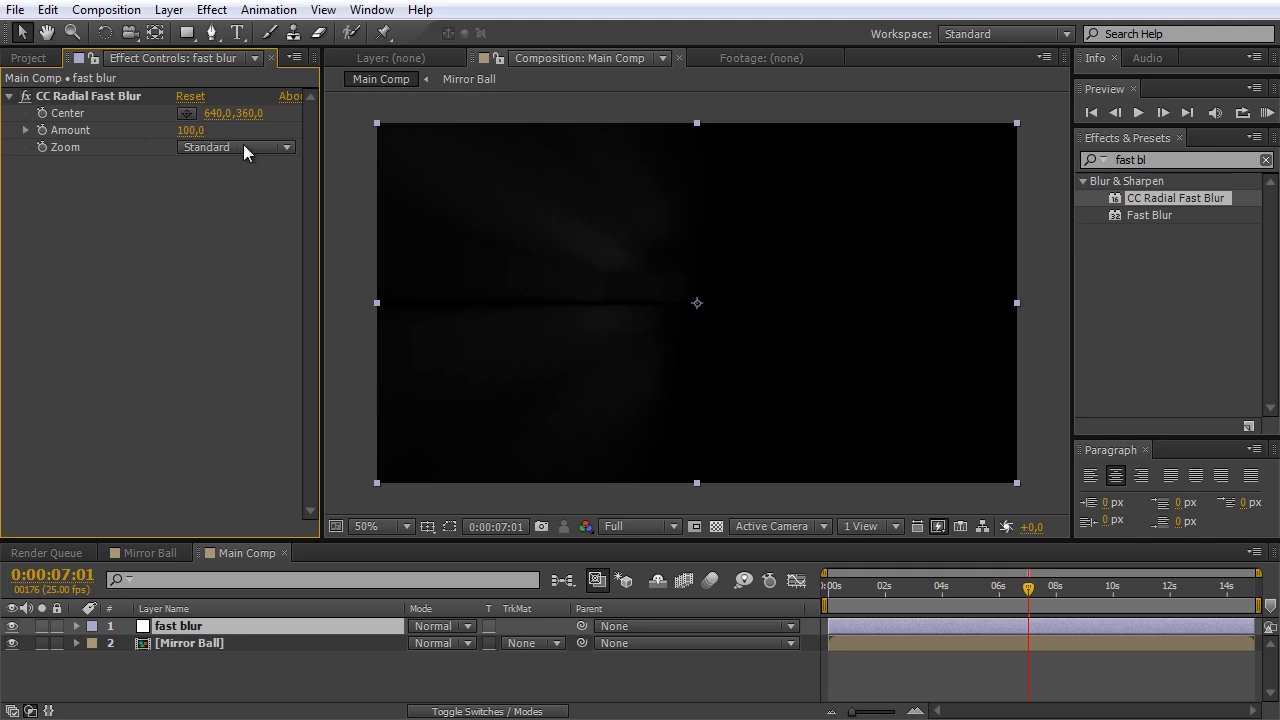
click(240, 151)
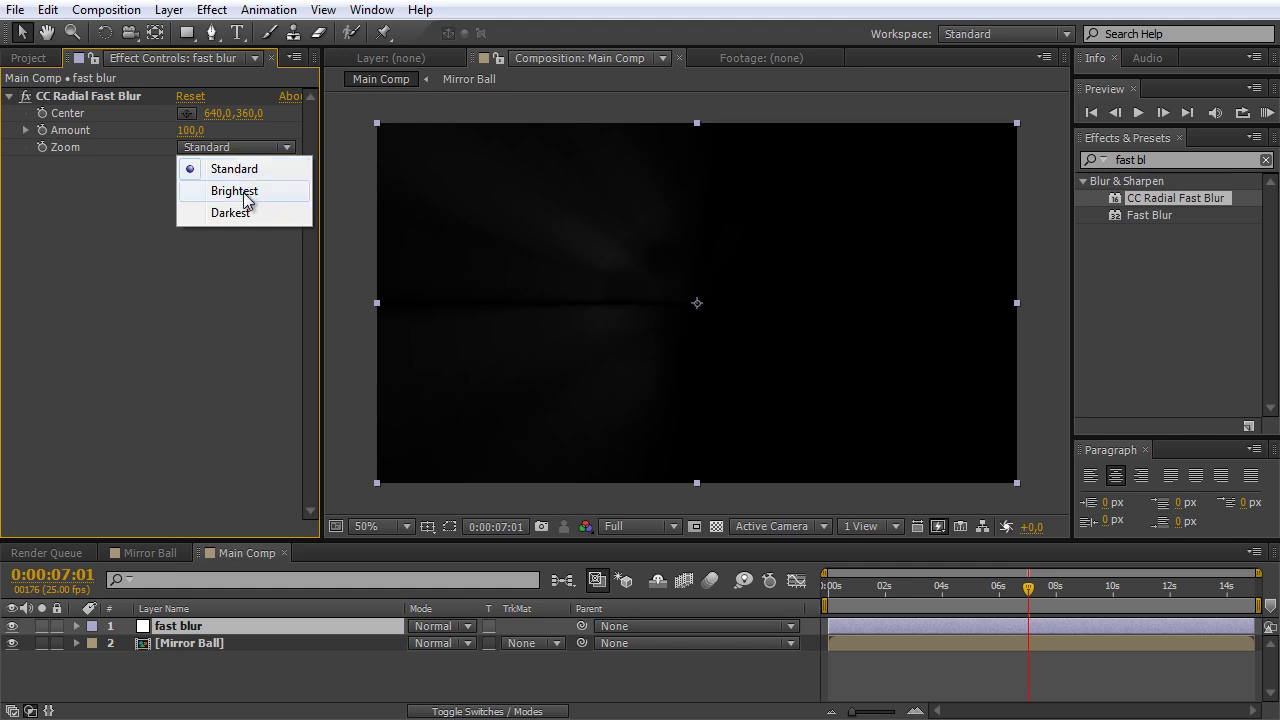
click(245, 193)
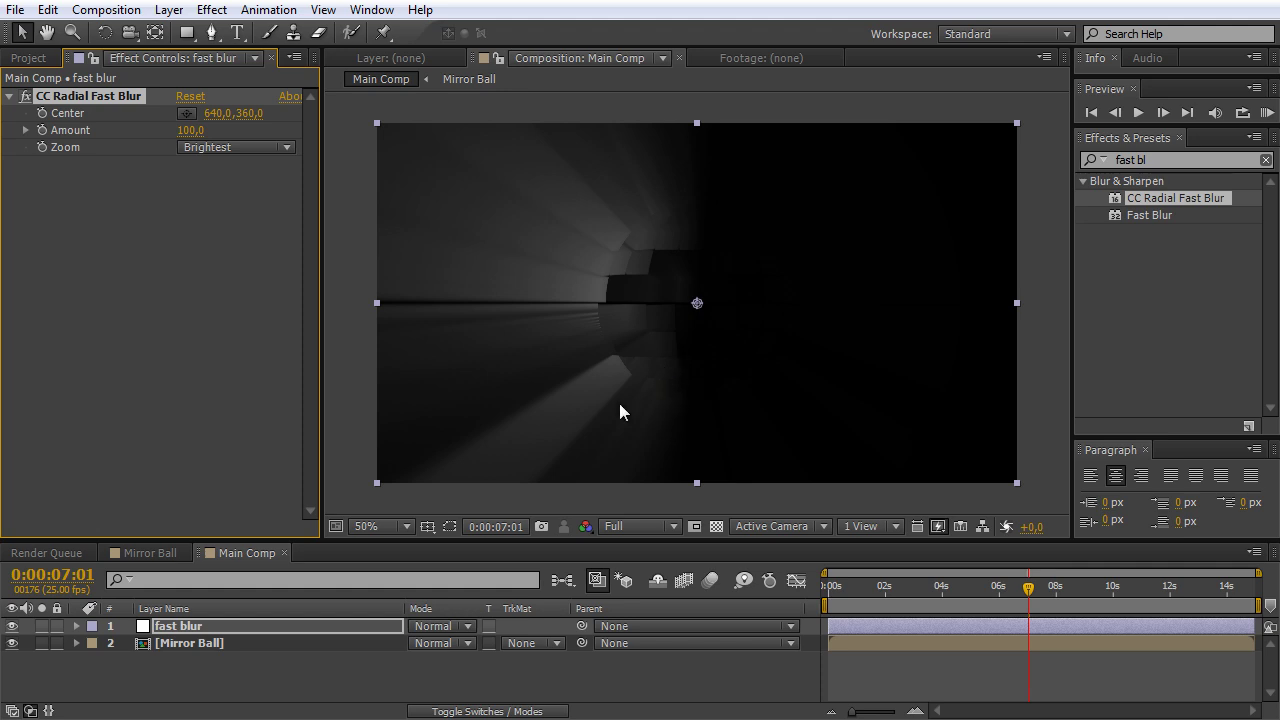
Show the composition at 100% and reveal the fast blur layer's Opacity
key(slash)
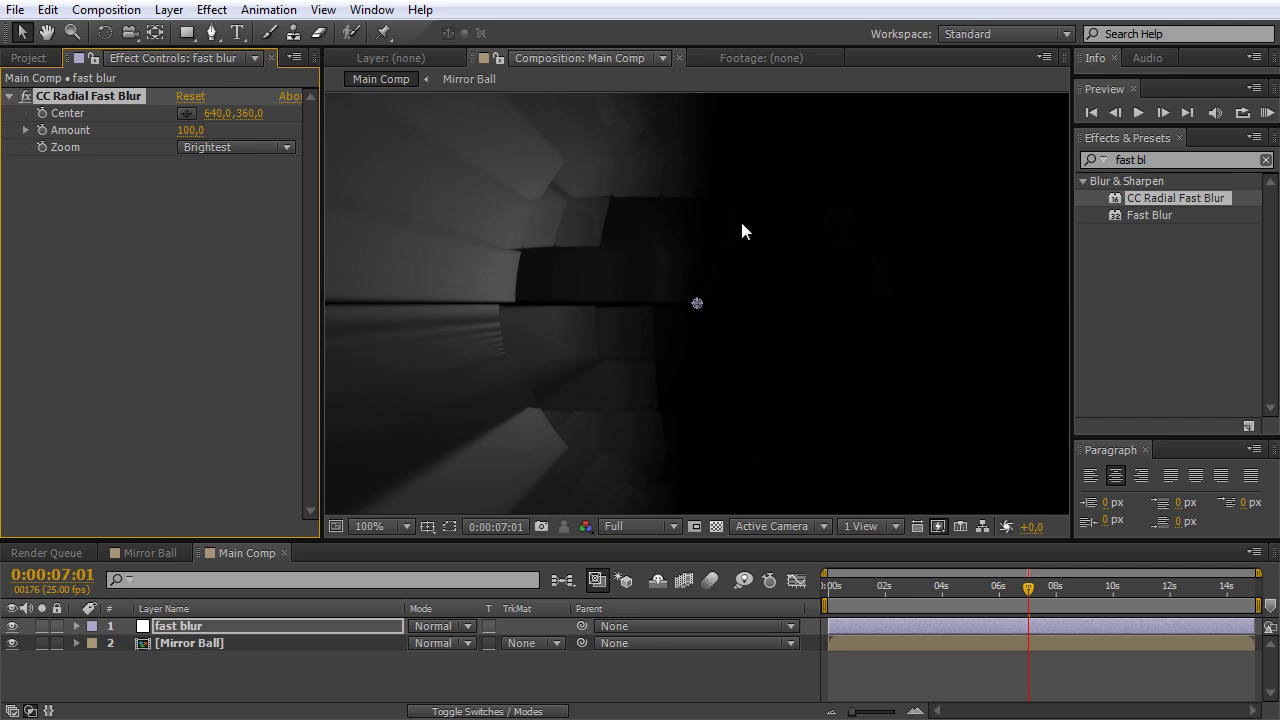
click(255, 673)
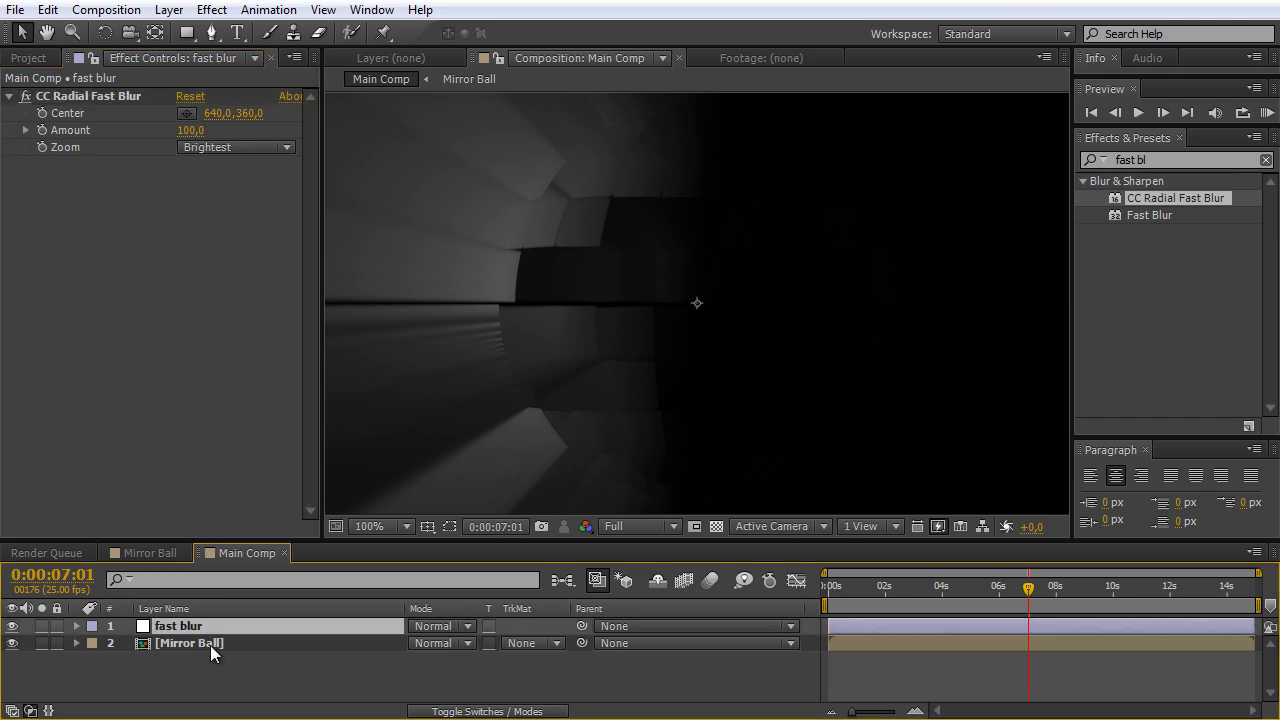
click(209, 644)
click(198, 627)
key(t)
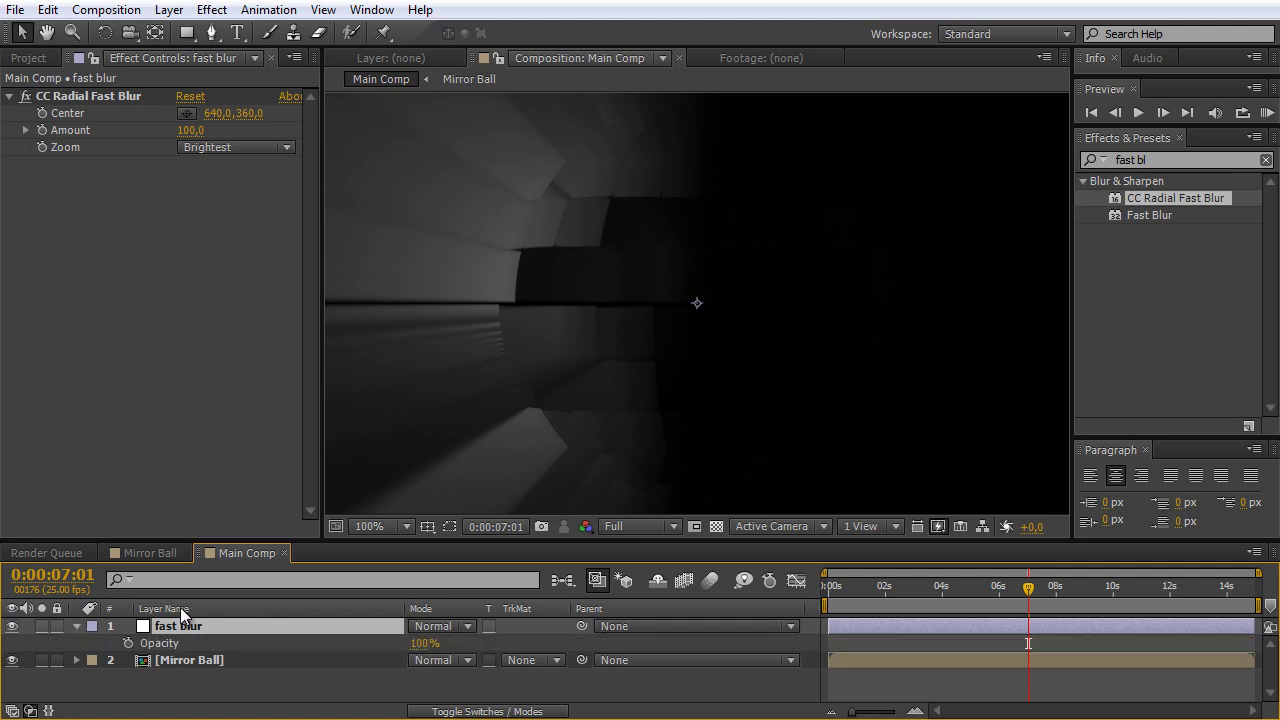
Set the fast blur layer's Opacity to 50%
key(t)
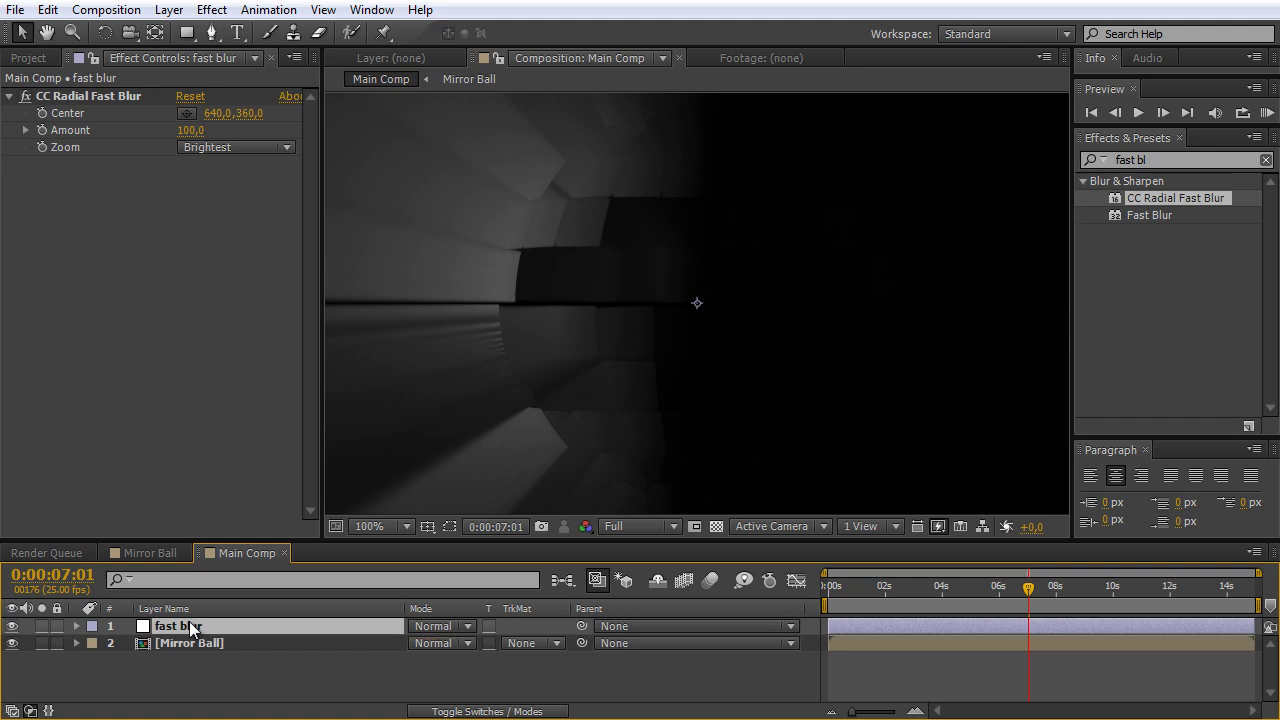
key(t)
mouse_move(431, 644)
mouse_down()
mouse_move(371, 654)
mouse_move(424, 650)
mouse_up()
scroll(604, 420, down, 2)
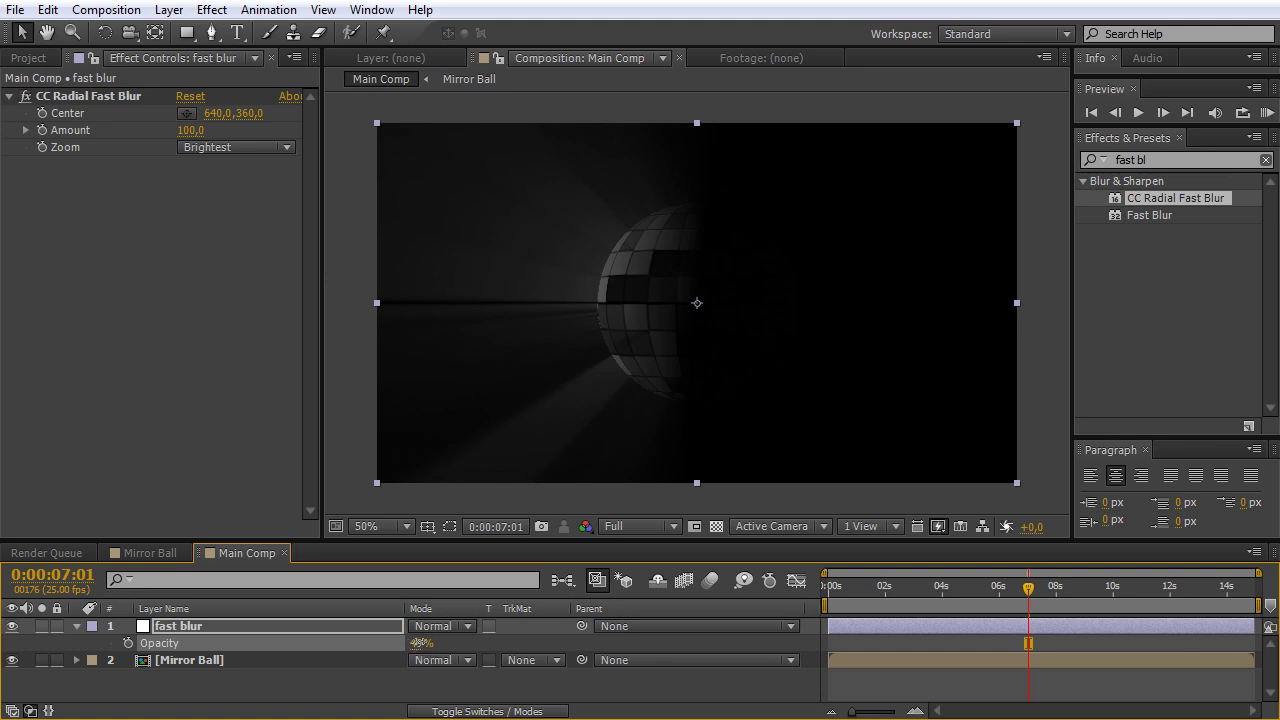
click(422, 645)
text(50)
click(305, 700)
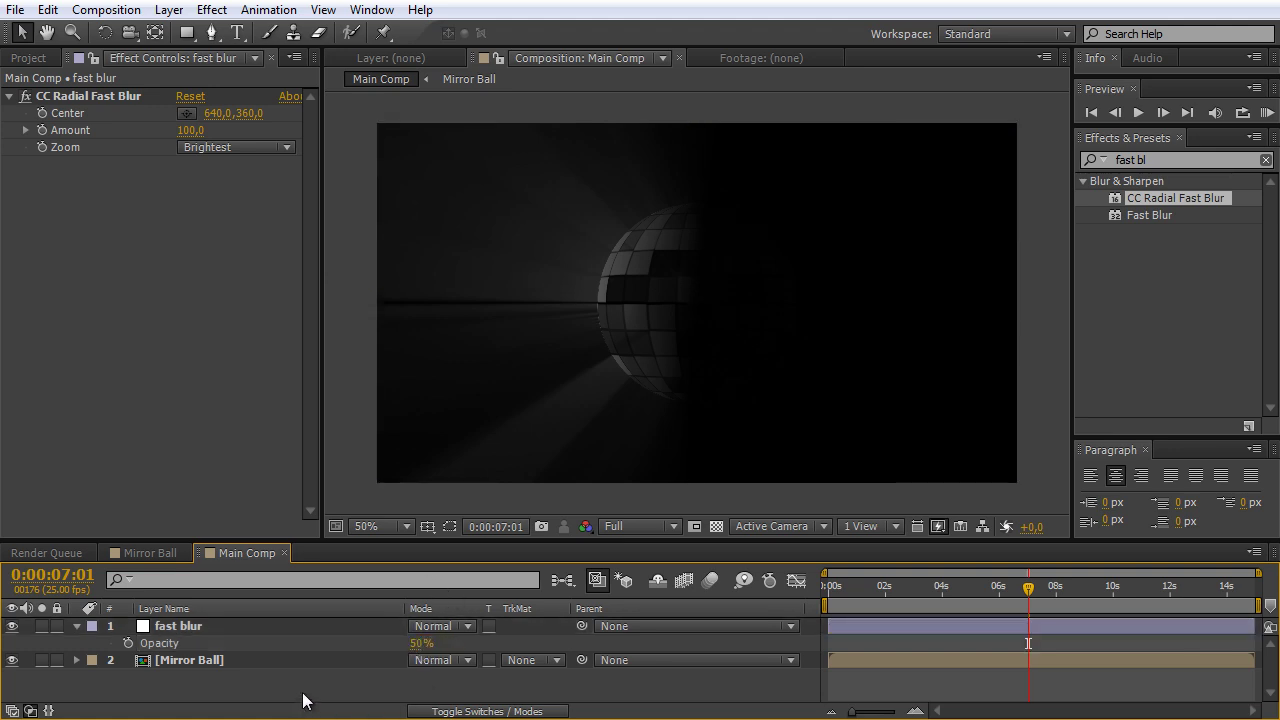
Set the fast blur layer's blending mode to Screen and return to the timeline start
click(482, 629)
click(466, 626)
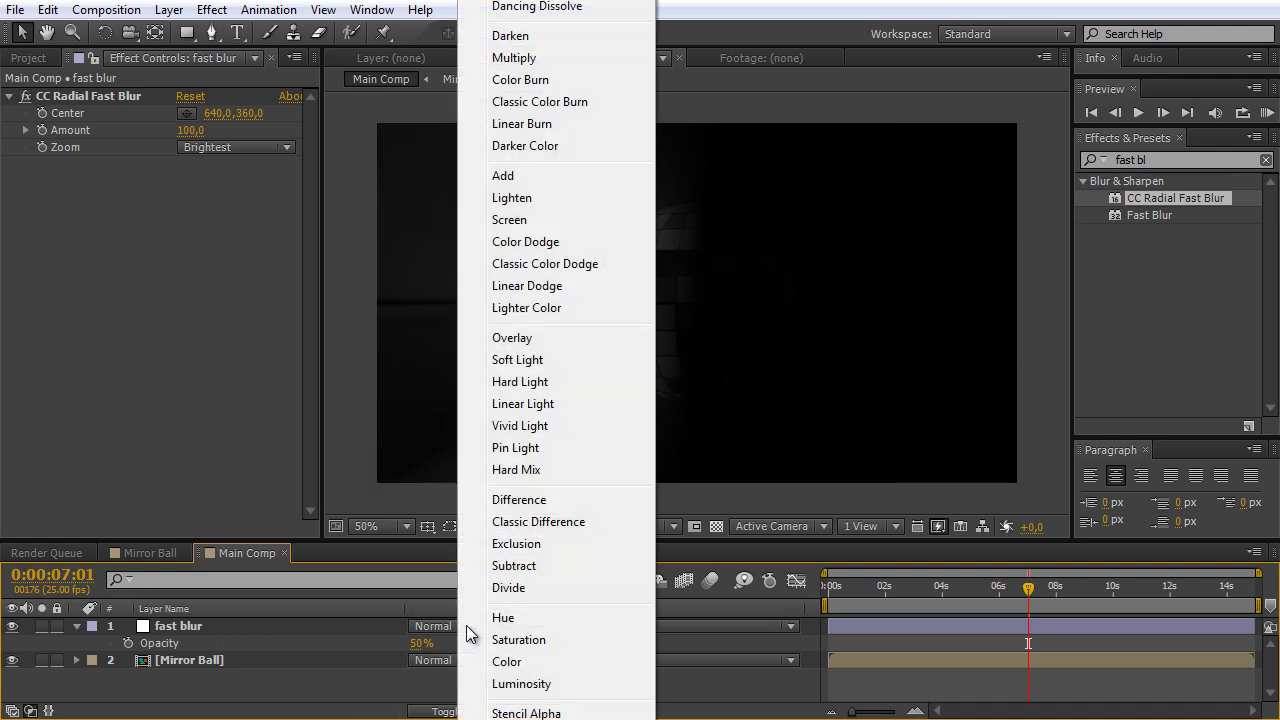
click(509, 220)
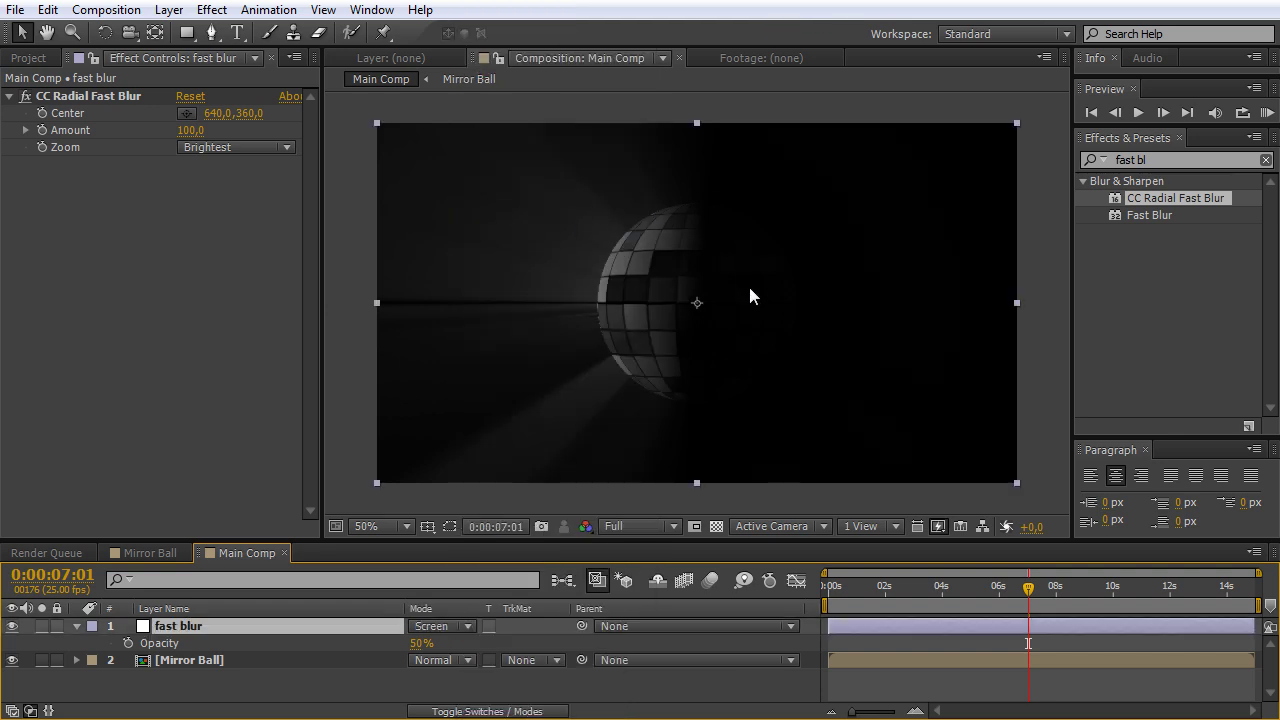
click(77, 626)
drag(851, 594, 829, 593)
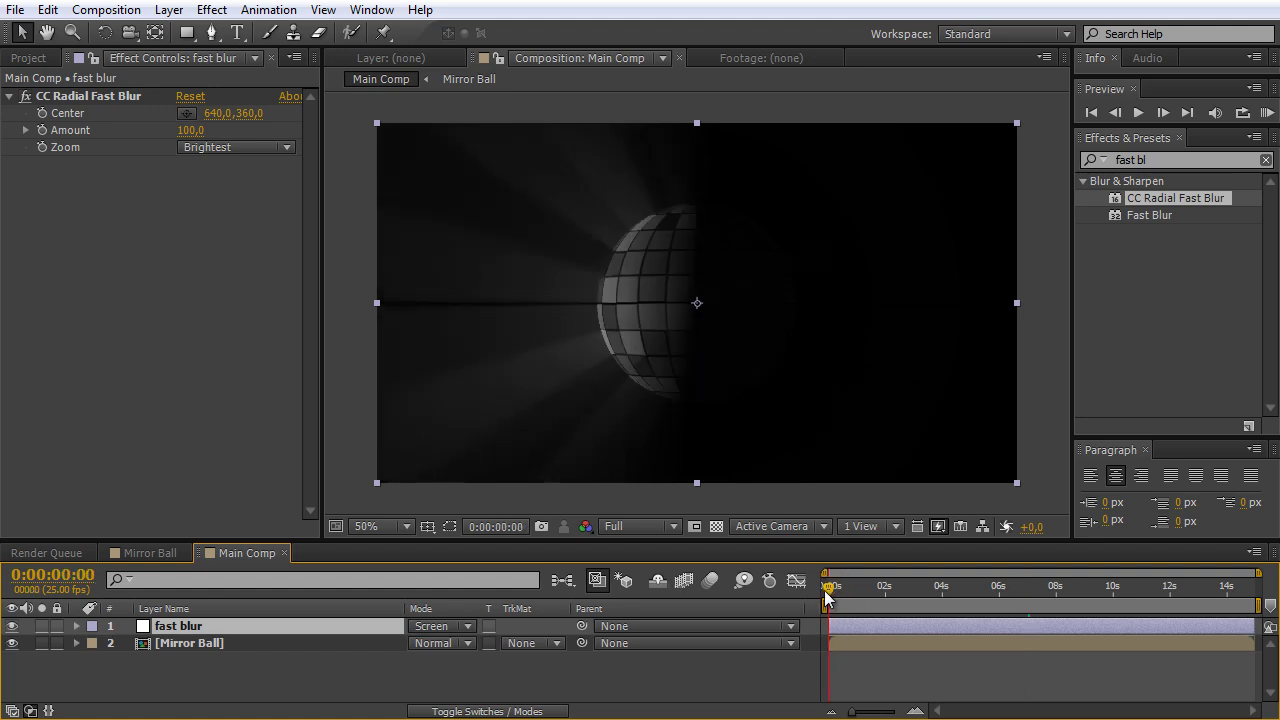
key(space)
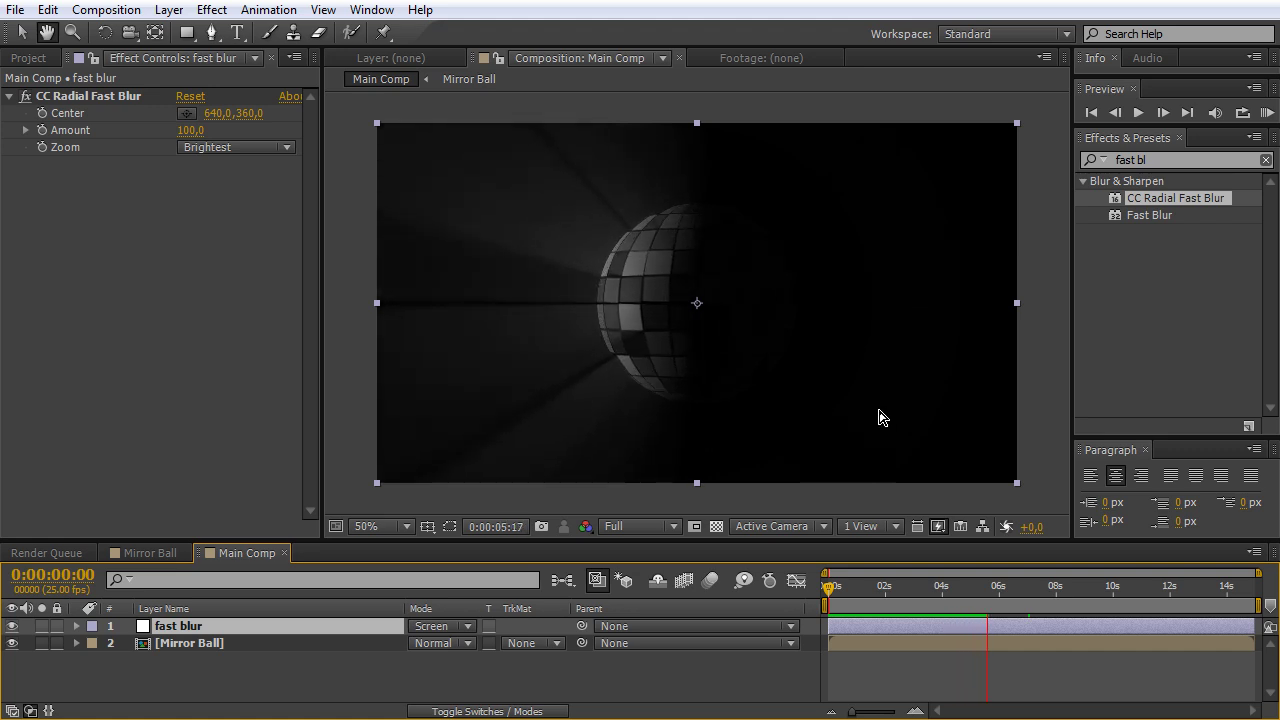
key(space)
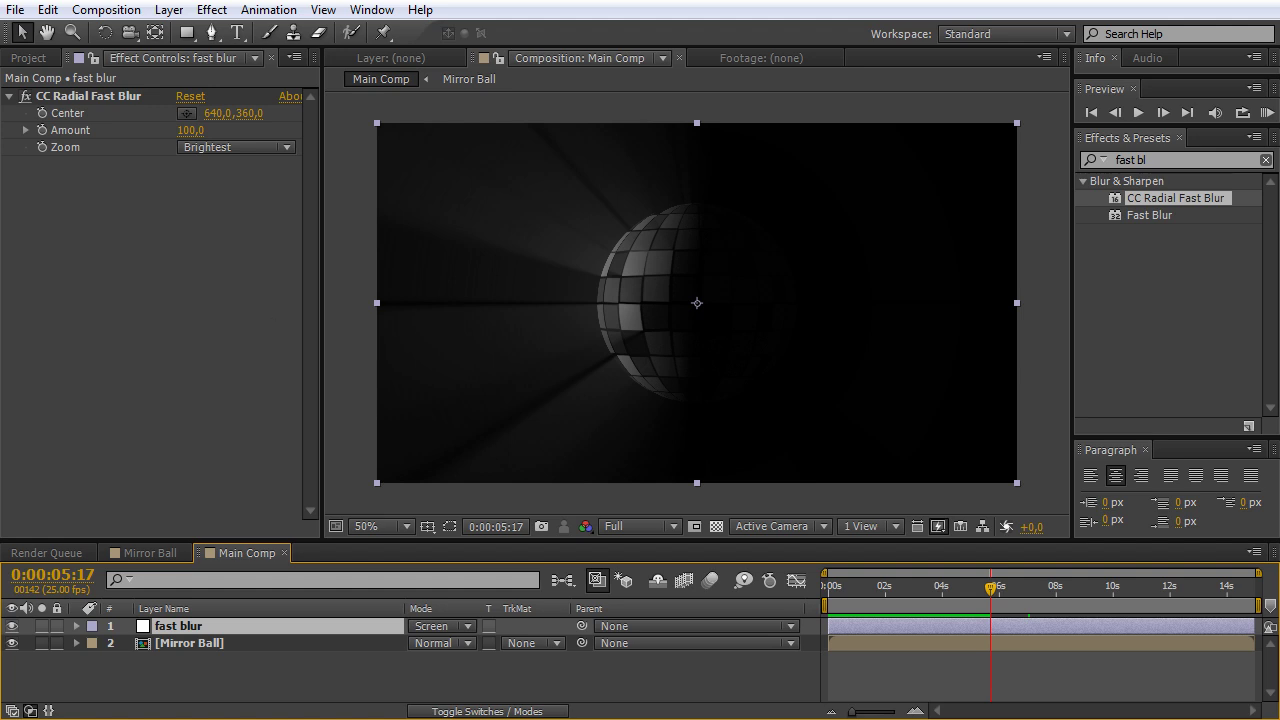
click(290, 698)
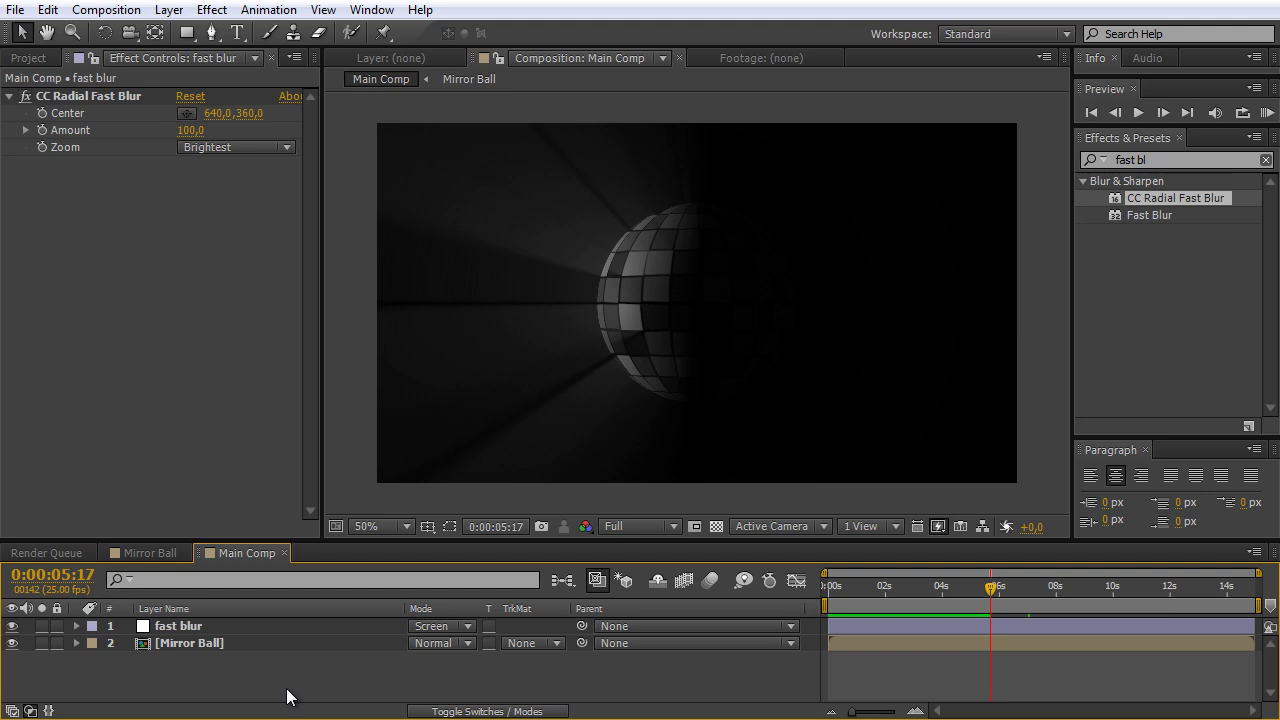
Create a new solid layer named 'smoke'
key(ctrl+y)
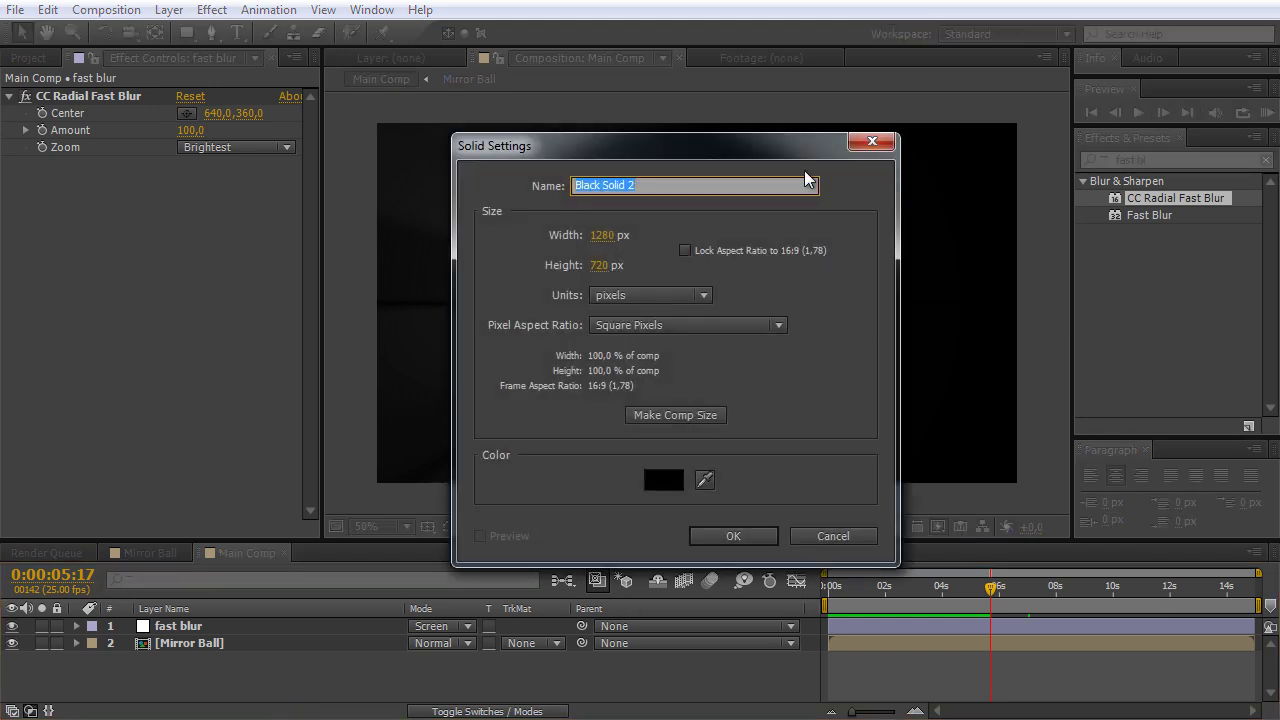
text(smoke)
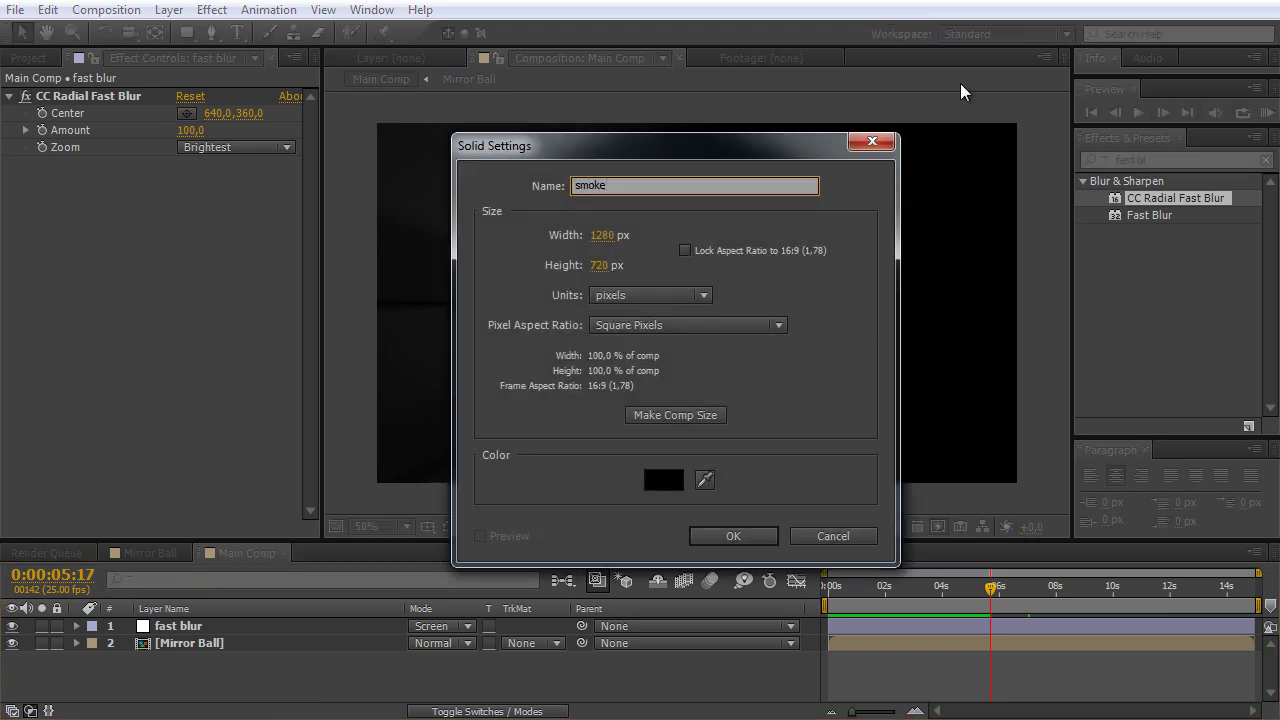
click(739, 537)
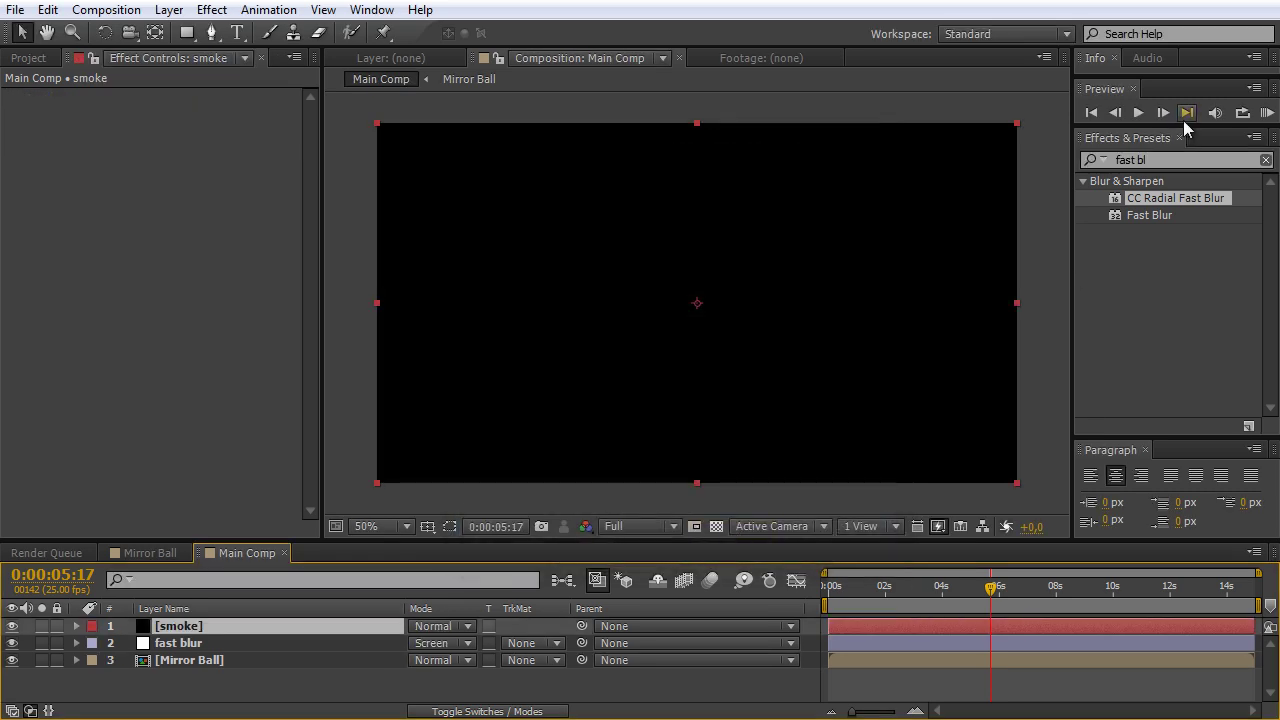
Apply Turbulent Noise to the smoke solid via a 'turb' search
click(1182, 162)
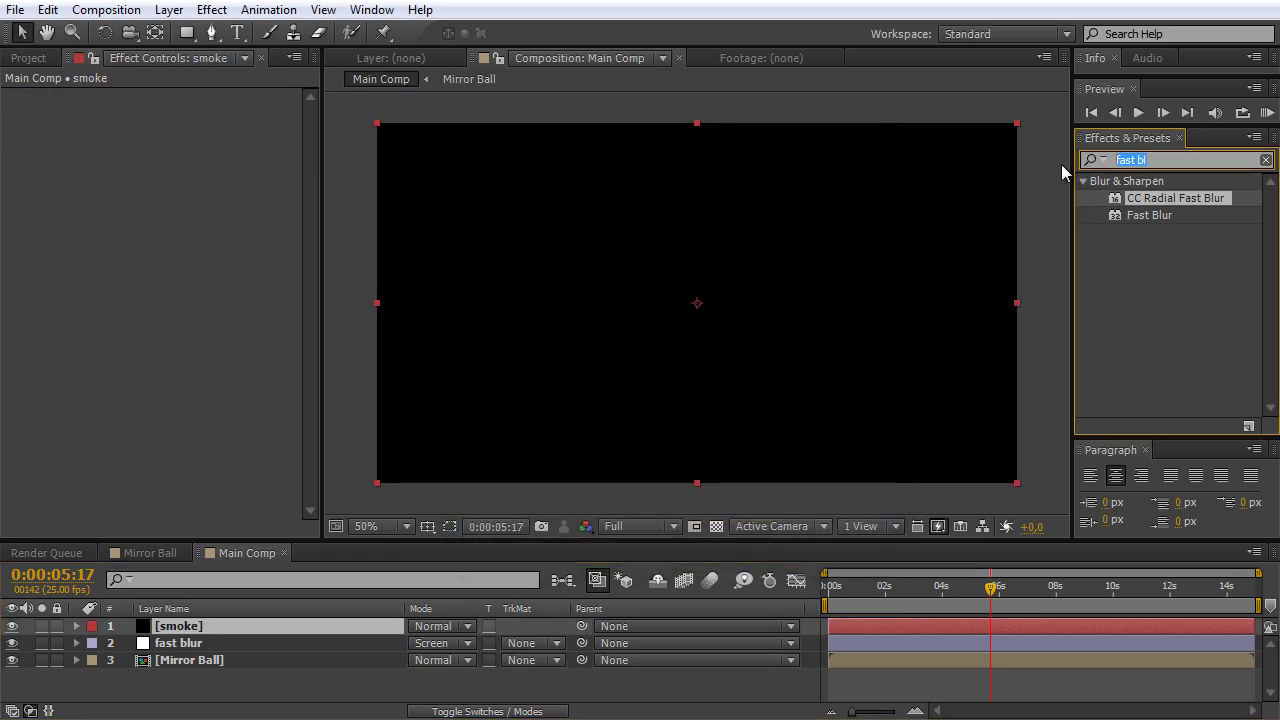
text(turb)
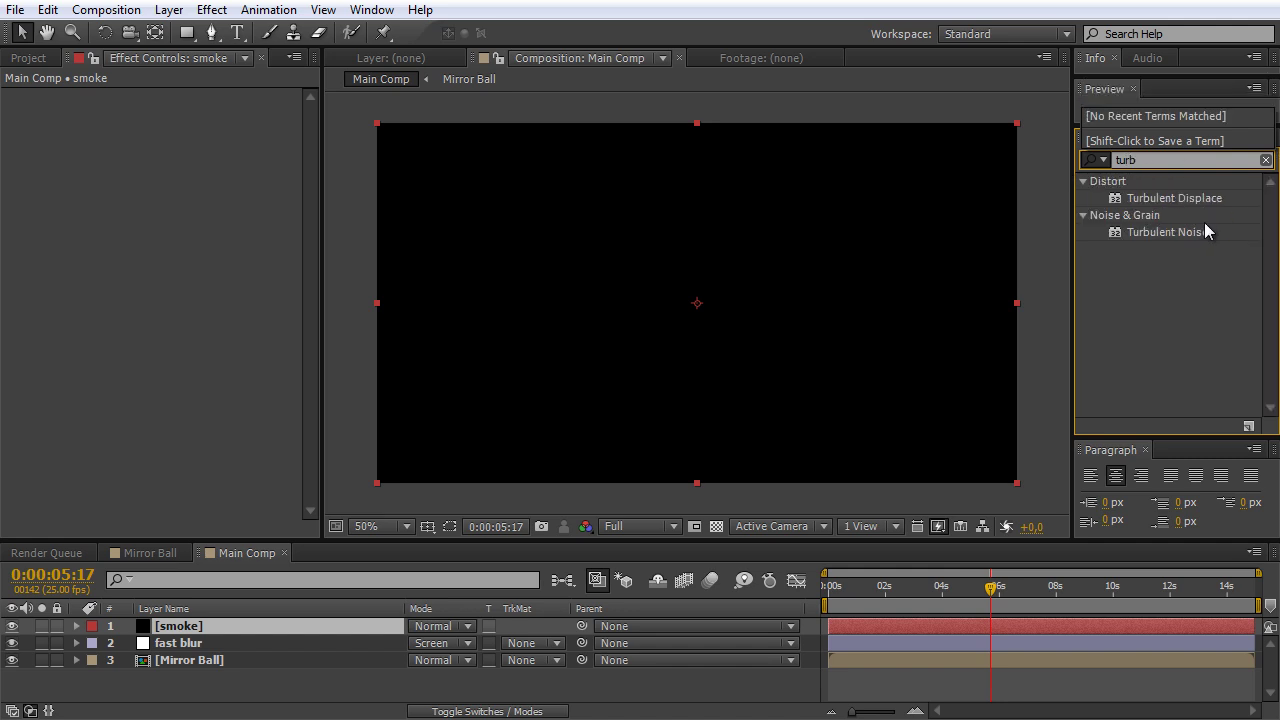
drag(1195, 235, 739, 314)
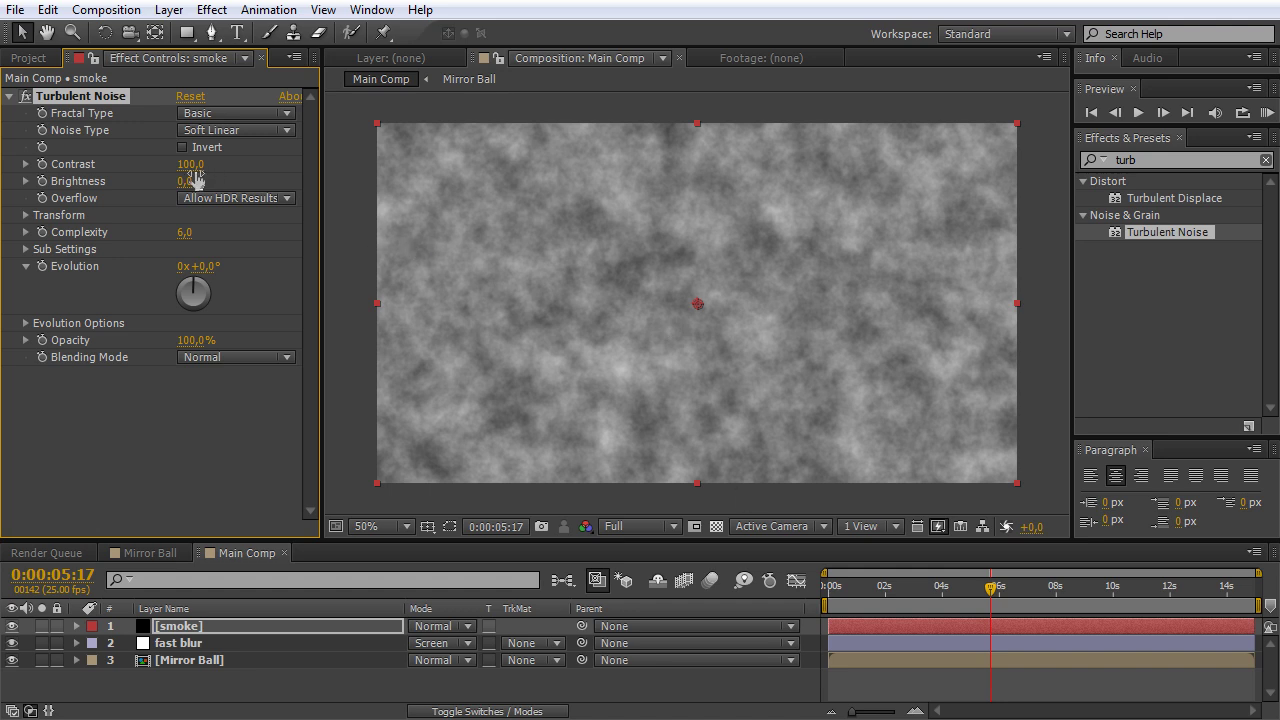
Set the Turbulent Noise Brightness to -10 and Contrast to 150
drag(192, 165, 168, 183)
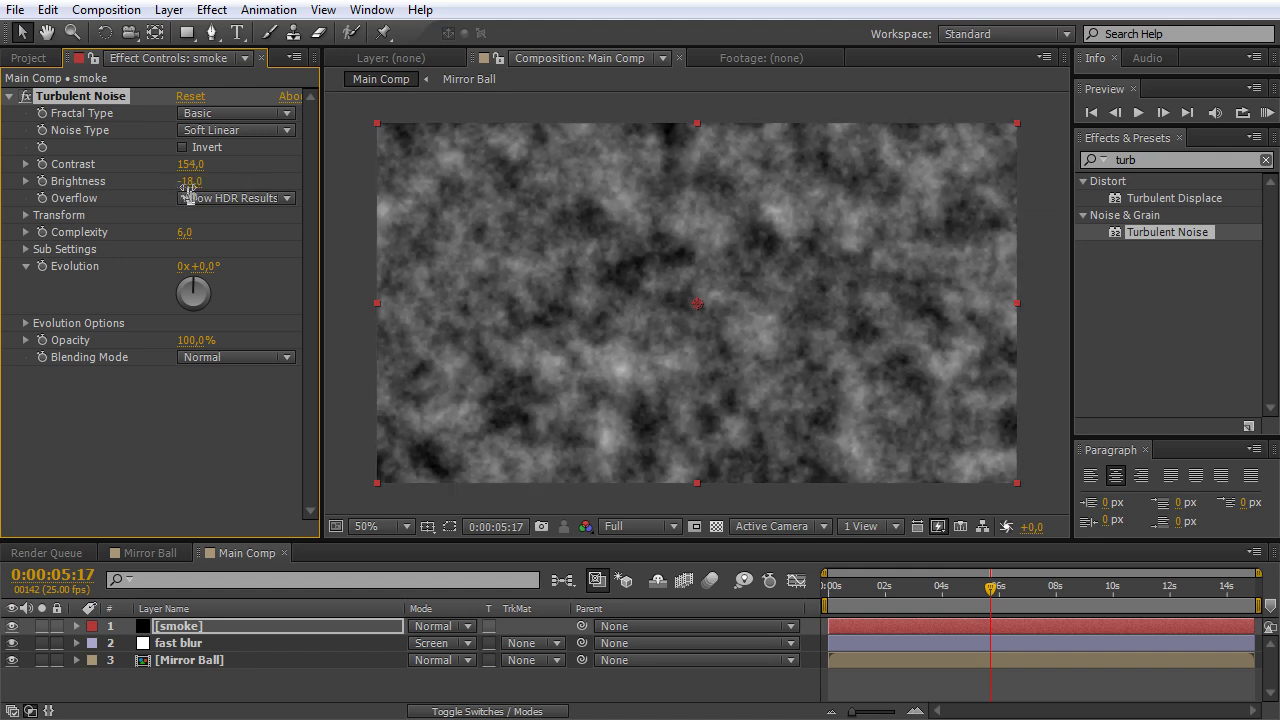
drag(190, 182, 199, 182)
click(199, 182)
text(-10)
click(271, 272)
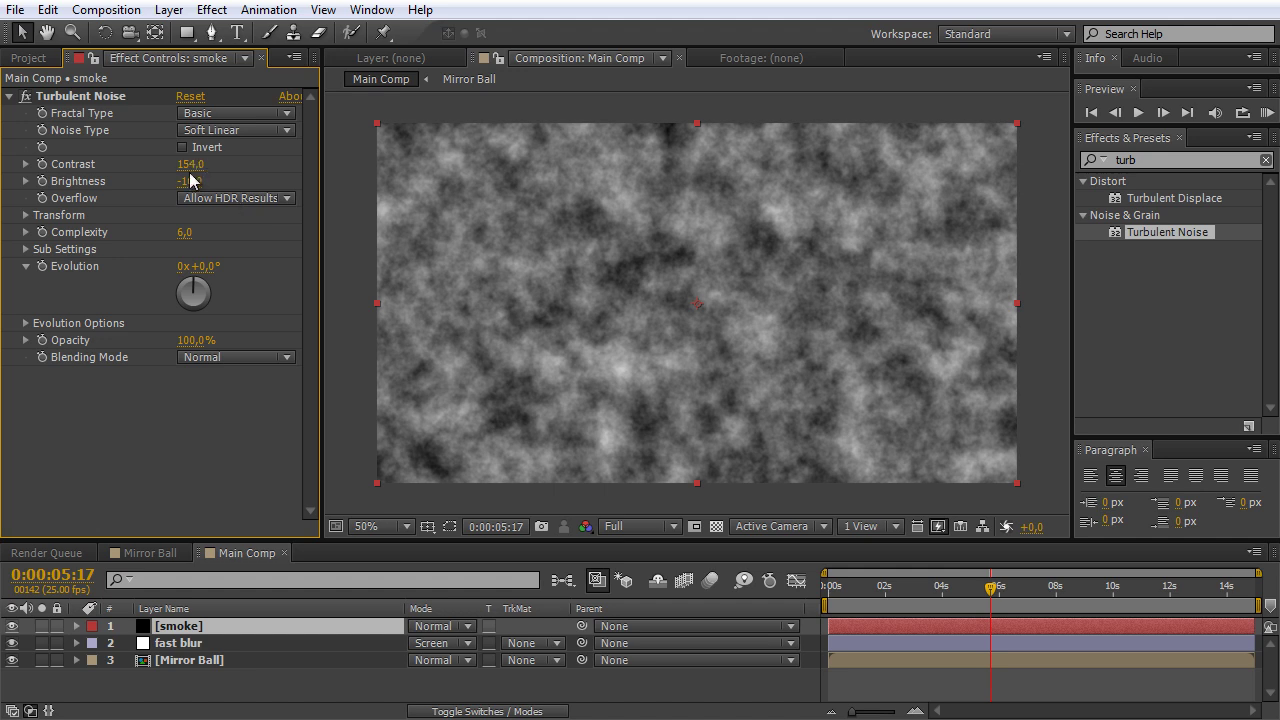
click(191, 166)
text(150)
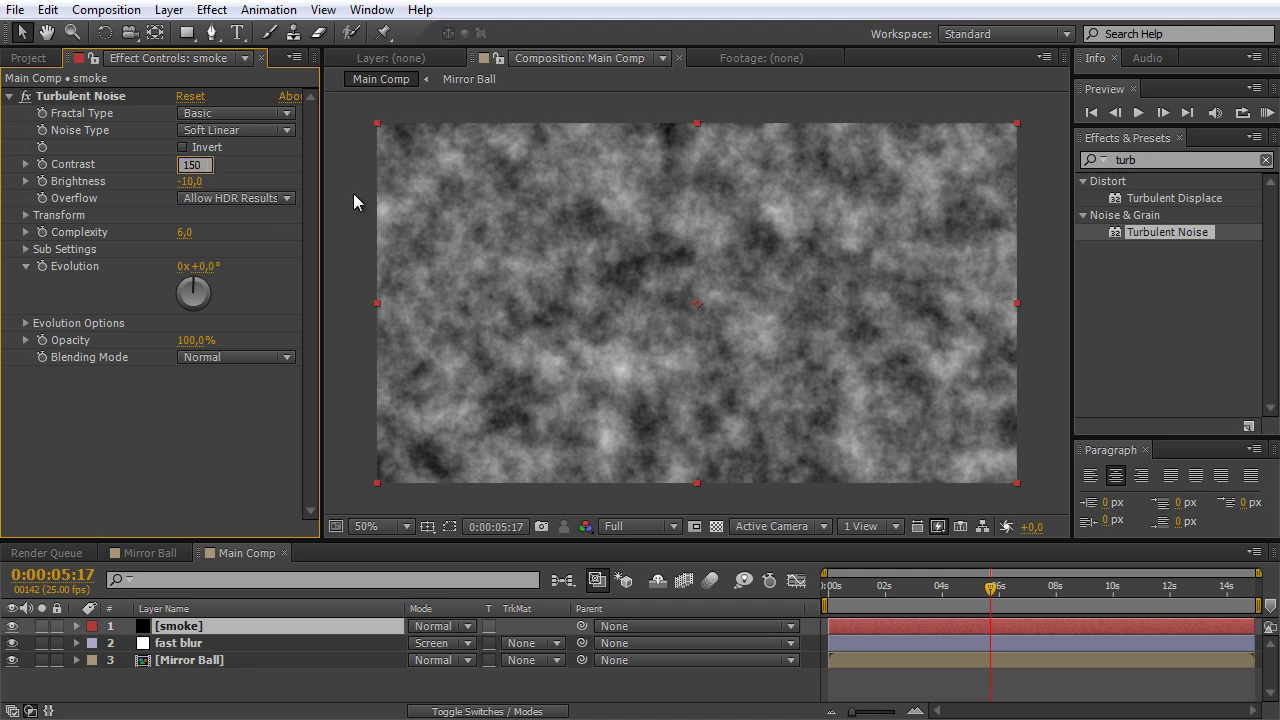
click(257, 268)
Set the Turbulent Noise Complexity to 5
drag(186, 232, 42, 256)
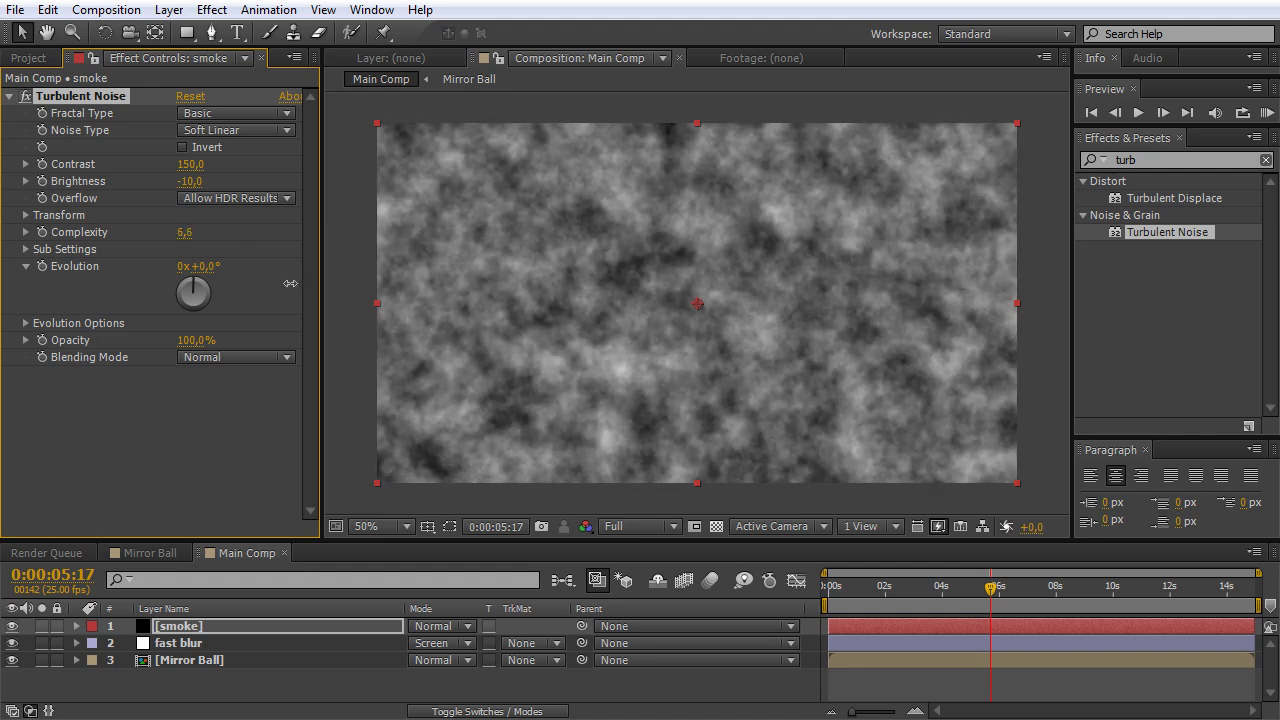
click(185, 232)
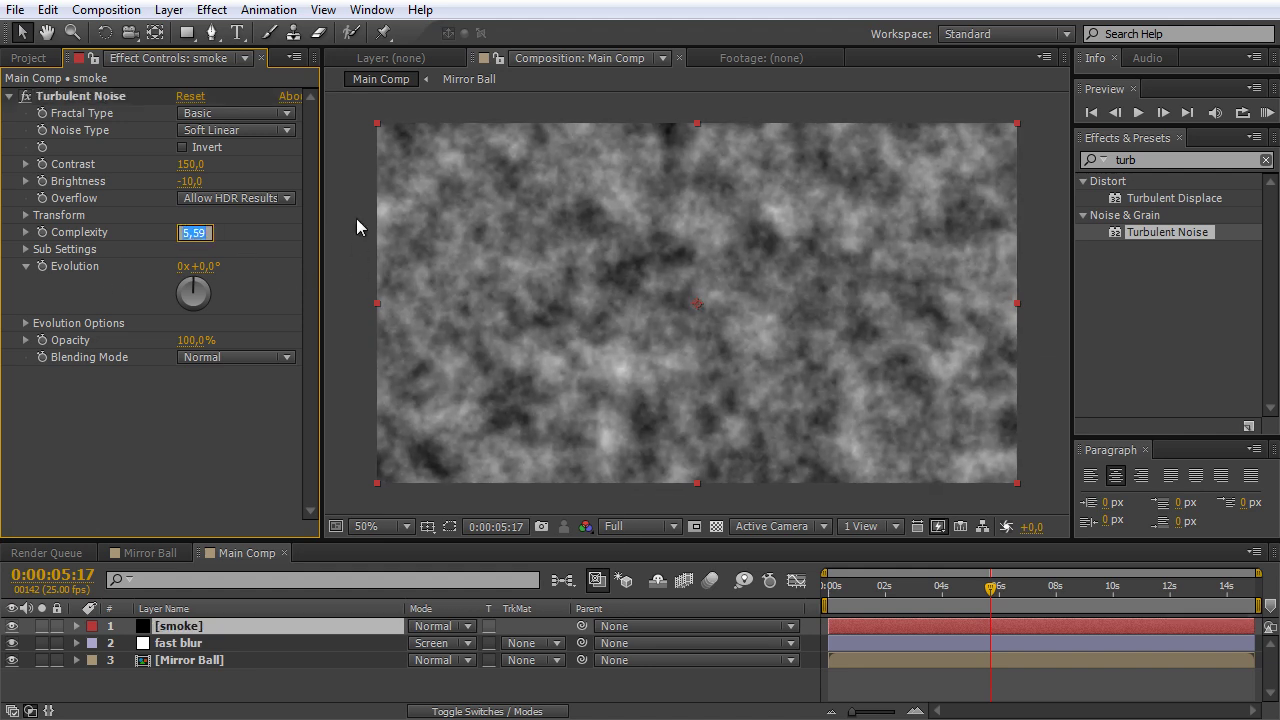
text(4)
key(Return)
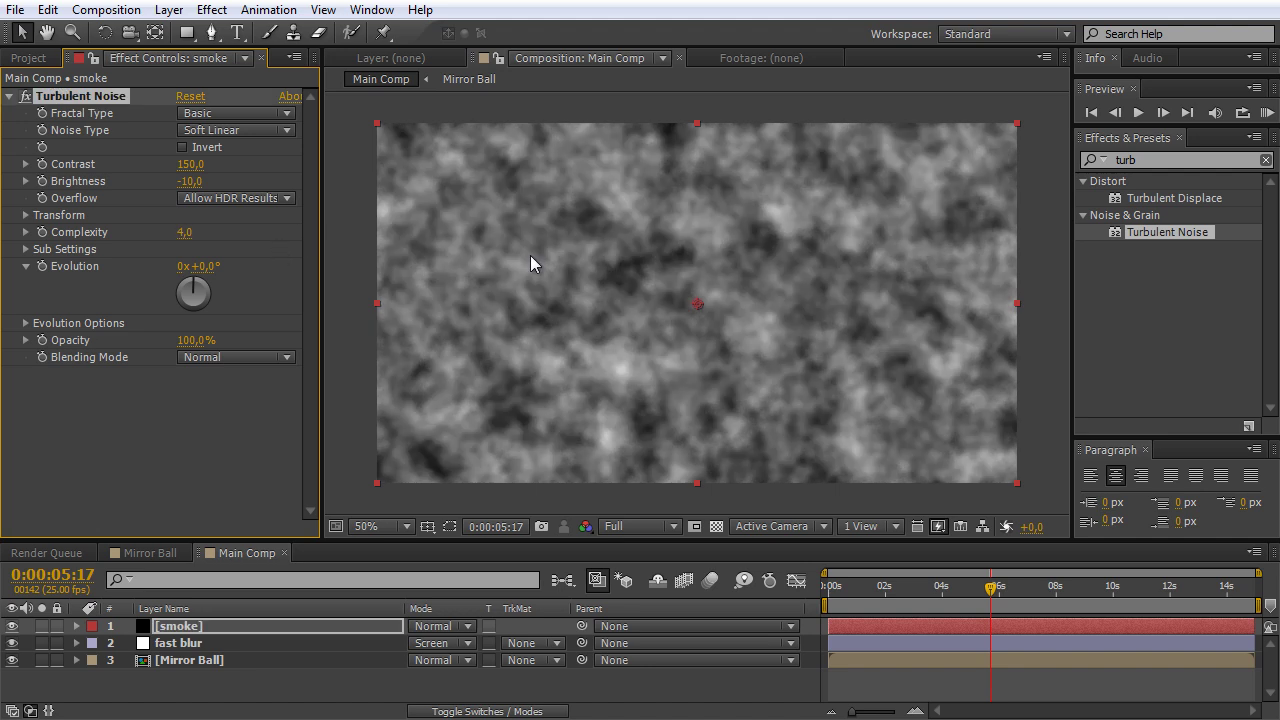
click(185, 232)
key(Return)
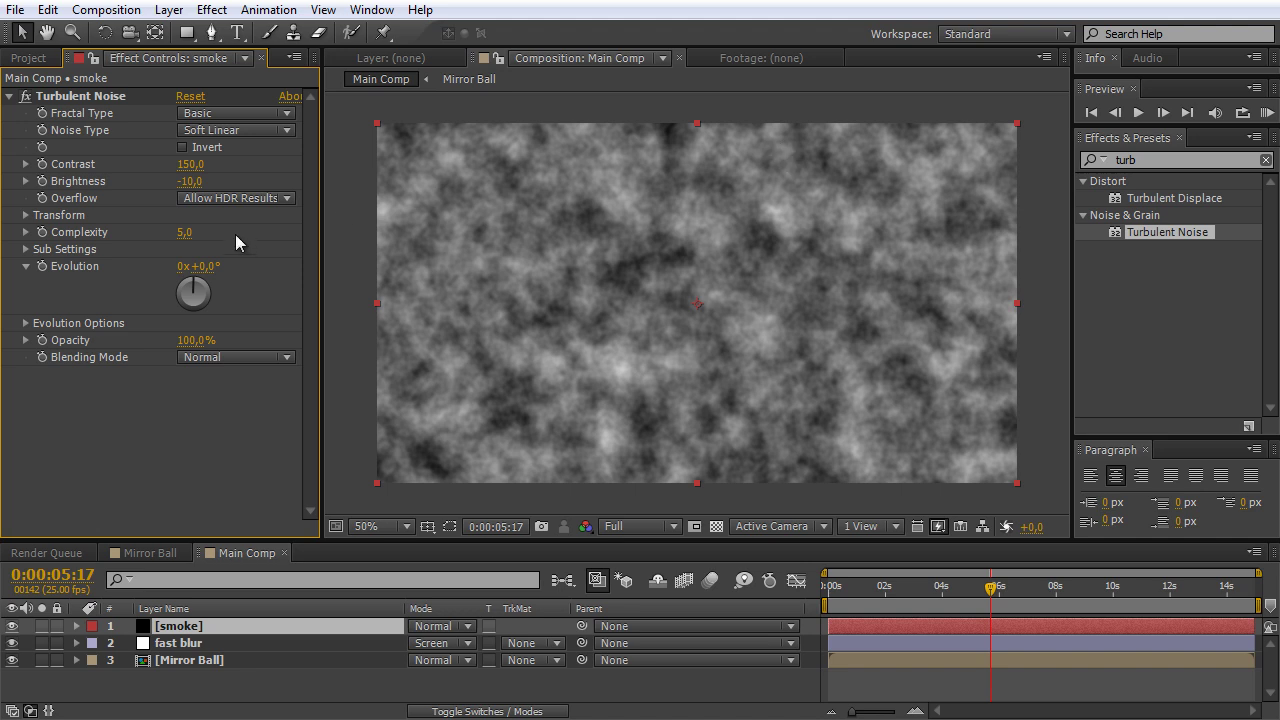
Drive Turbulent Noise Evolution with the expression time*120 and preview the animated smoke
alt+click(42, 266)
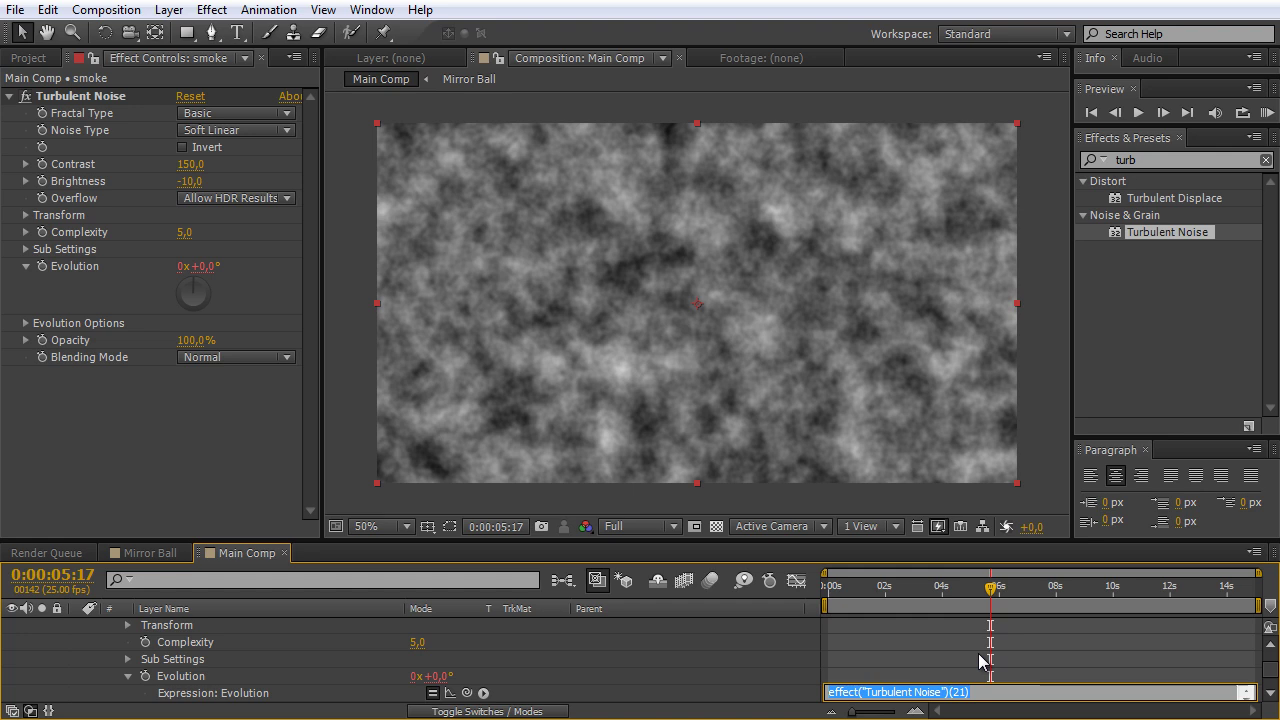
text(time)
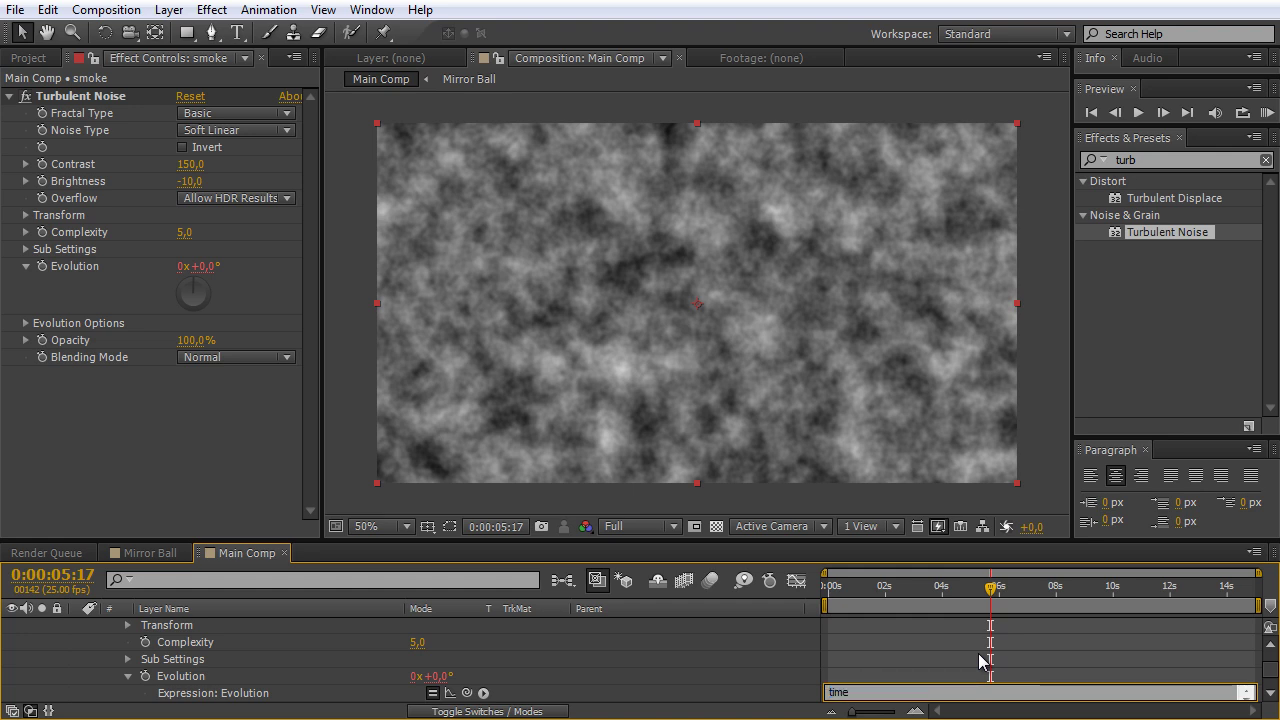
text(*120)
click(980, 660)
key(space)
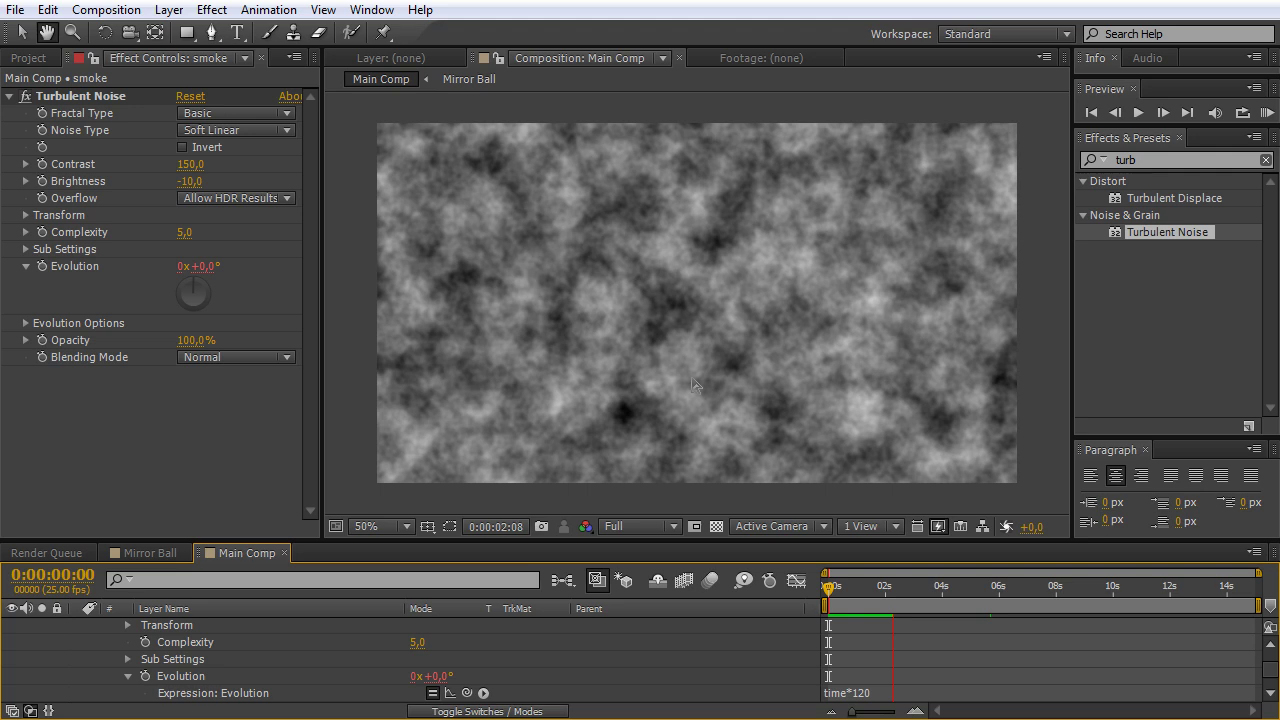
key(space)
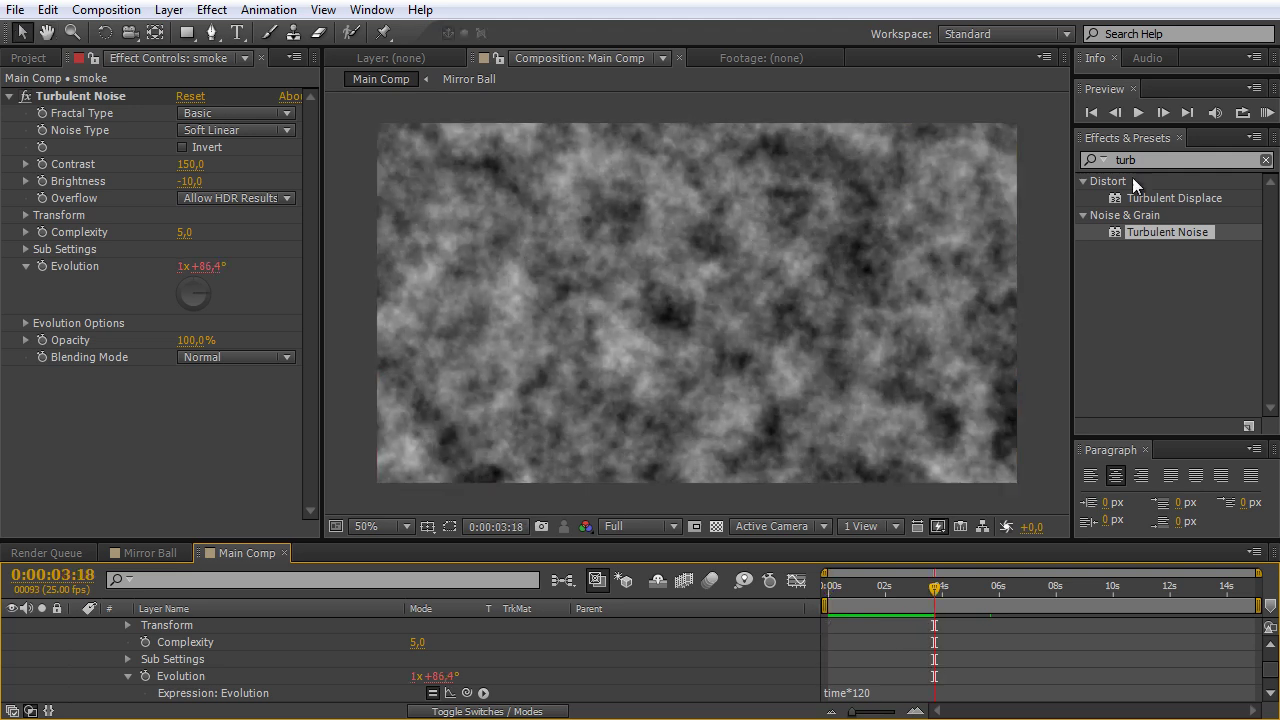
Apply Fast Blur to the smoke layer with Blurriness 4
click(1145, 161)
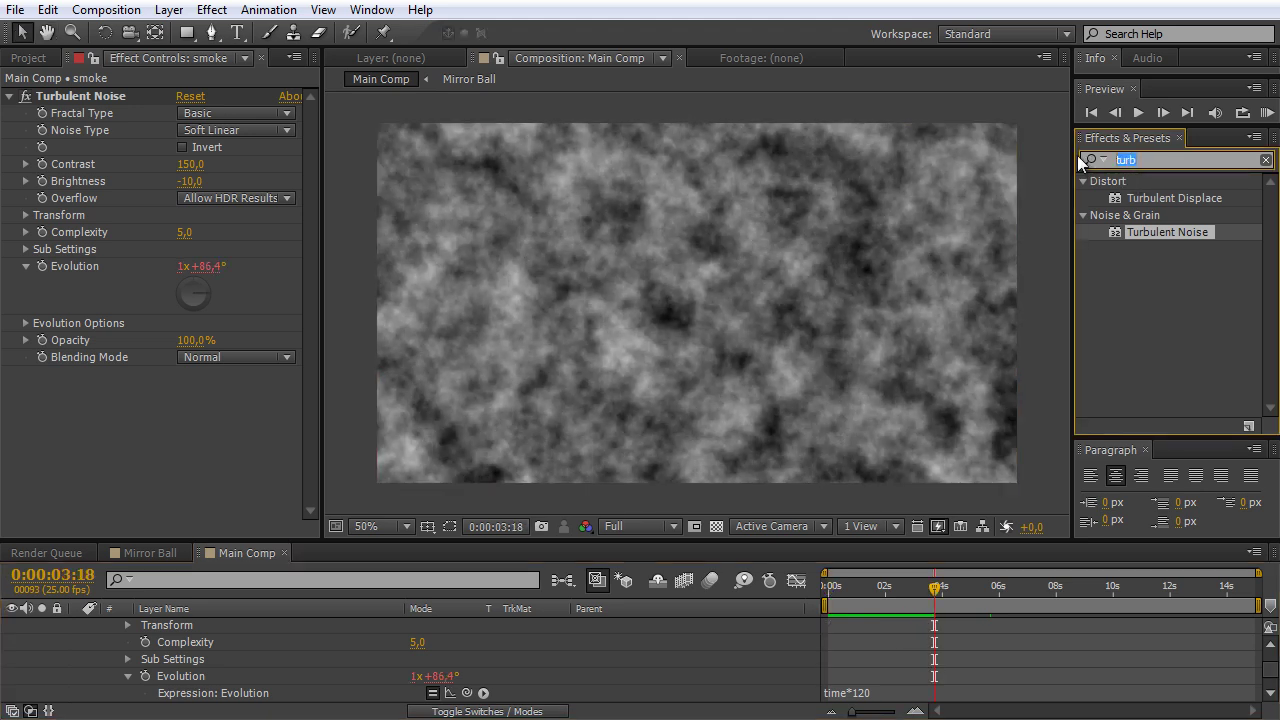
text(fast b)
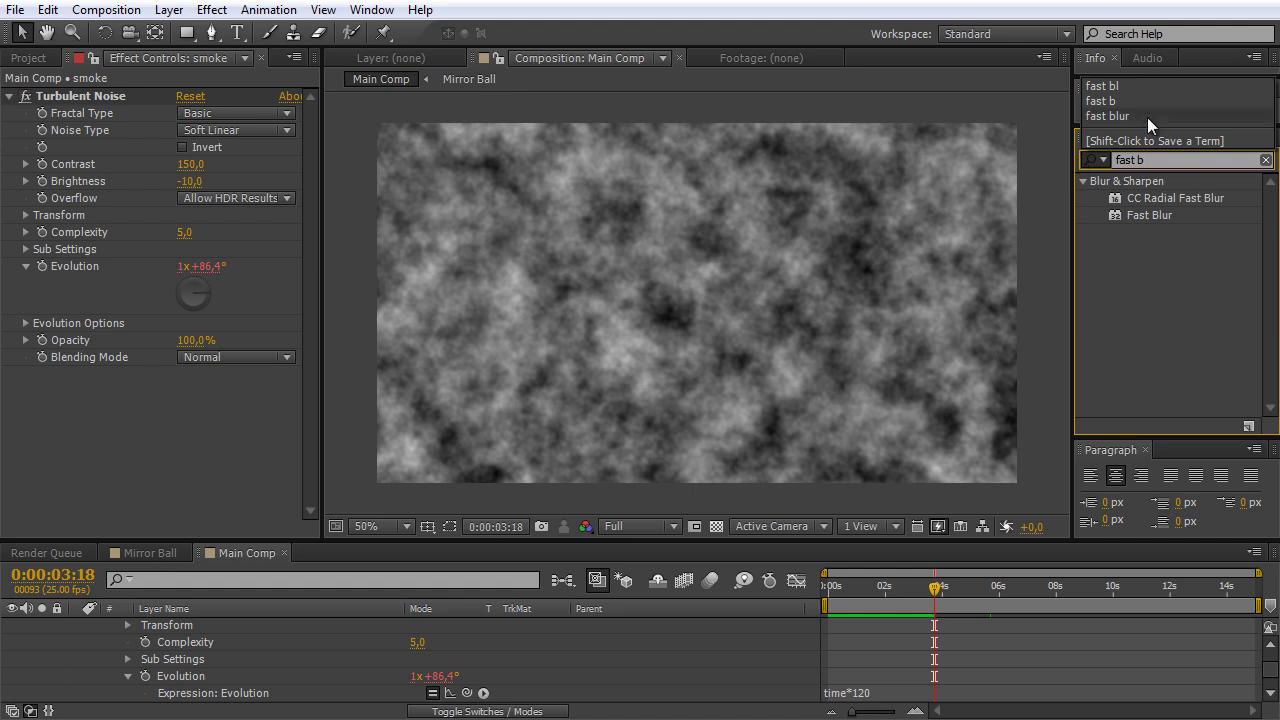
drag(1150, 214, 217, 465)
key(period)
key(period)
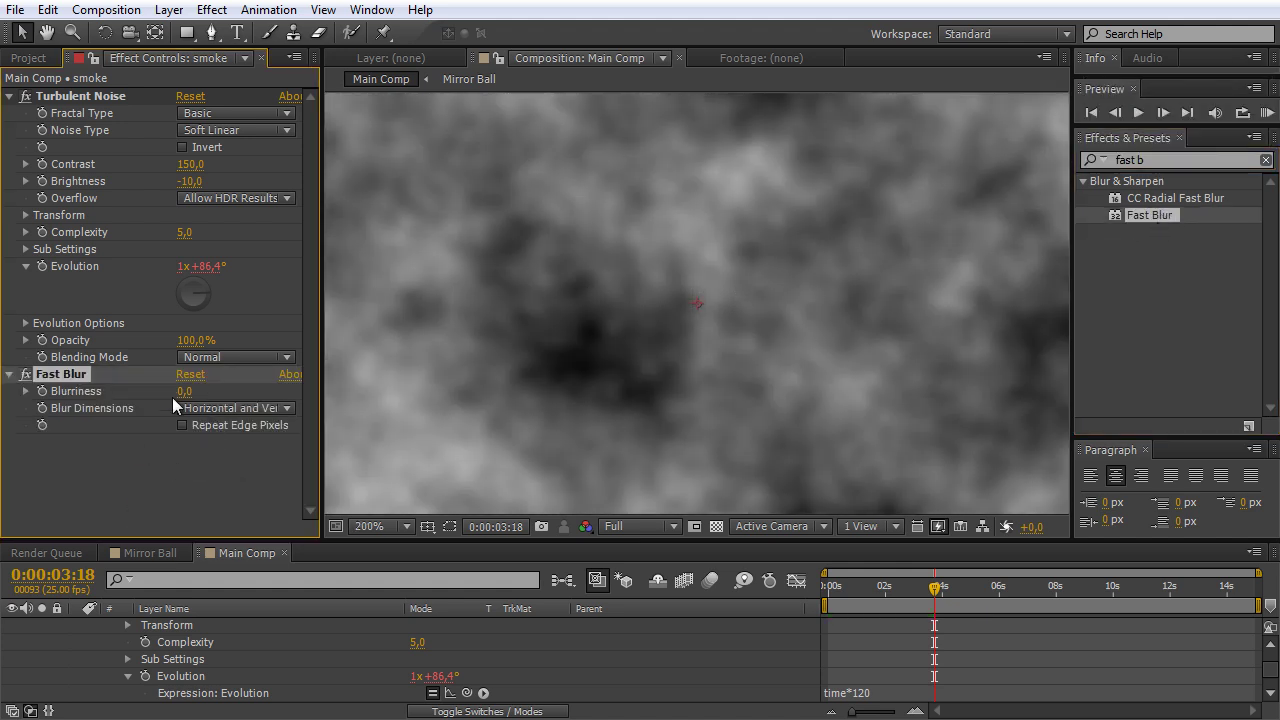
drag(184, 391, 197, 386)
click(190, 391)
text(4)
click(226, 488)
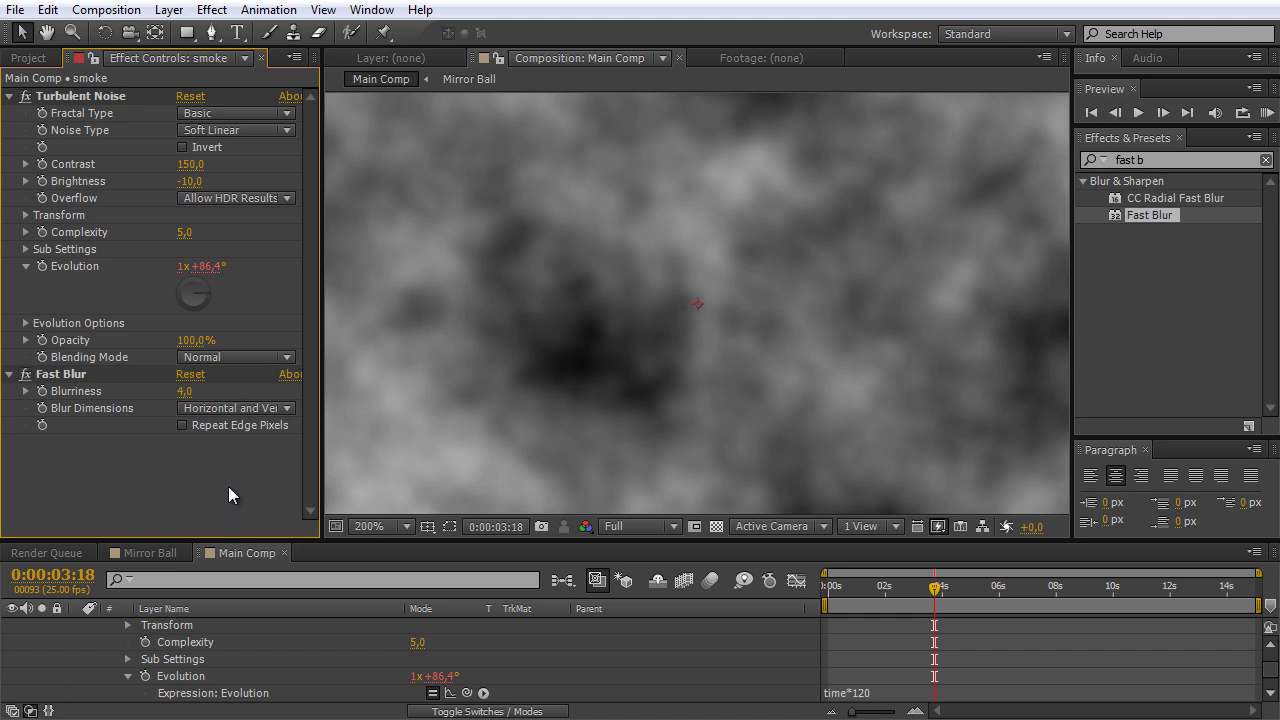
scroll(895, 283, down, 2)
scroll(140, 638, up, 5)
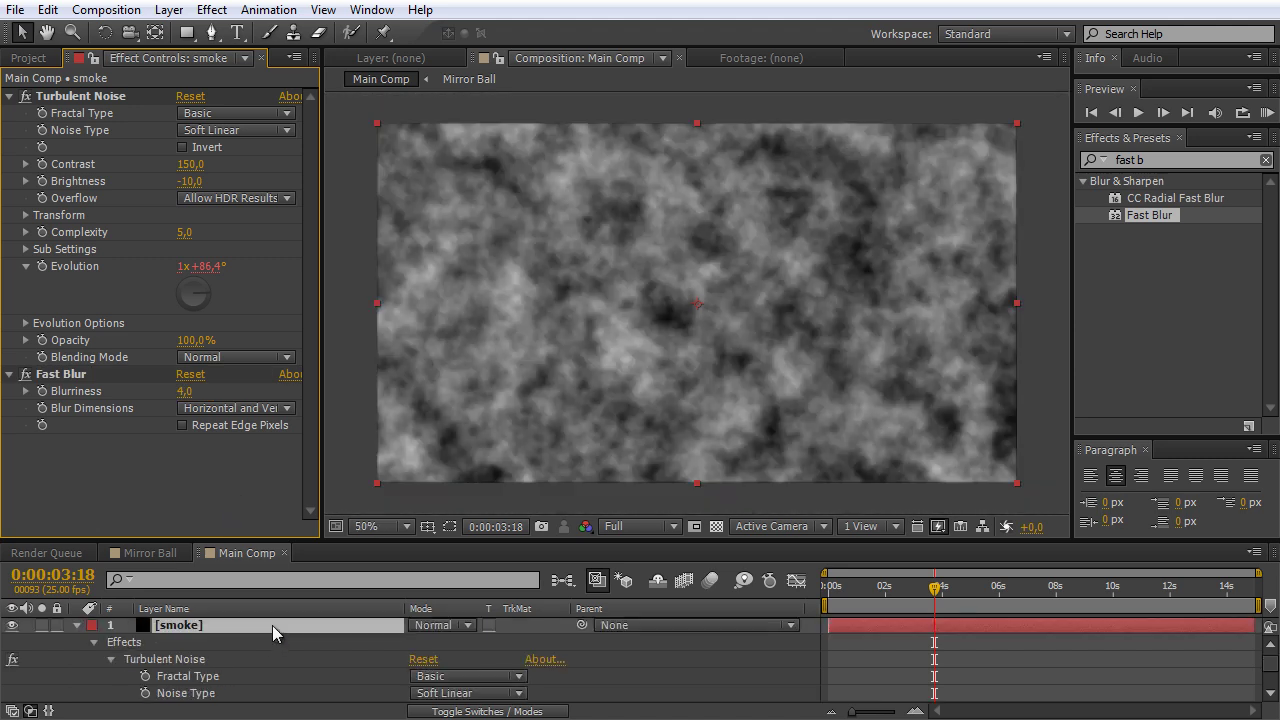
Draw a rectangular mask band across the middle of the frame on the smoke layer
click(78, 627)
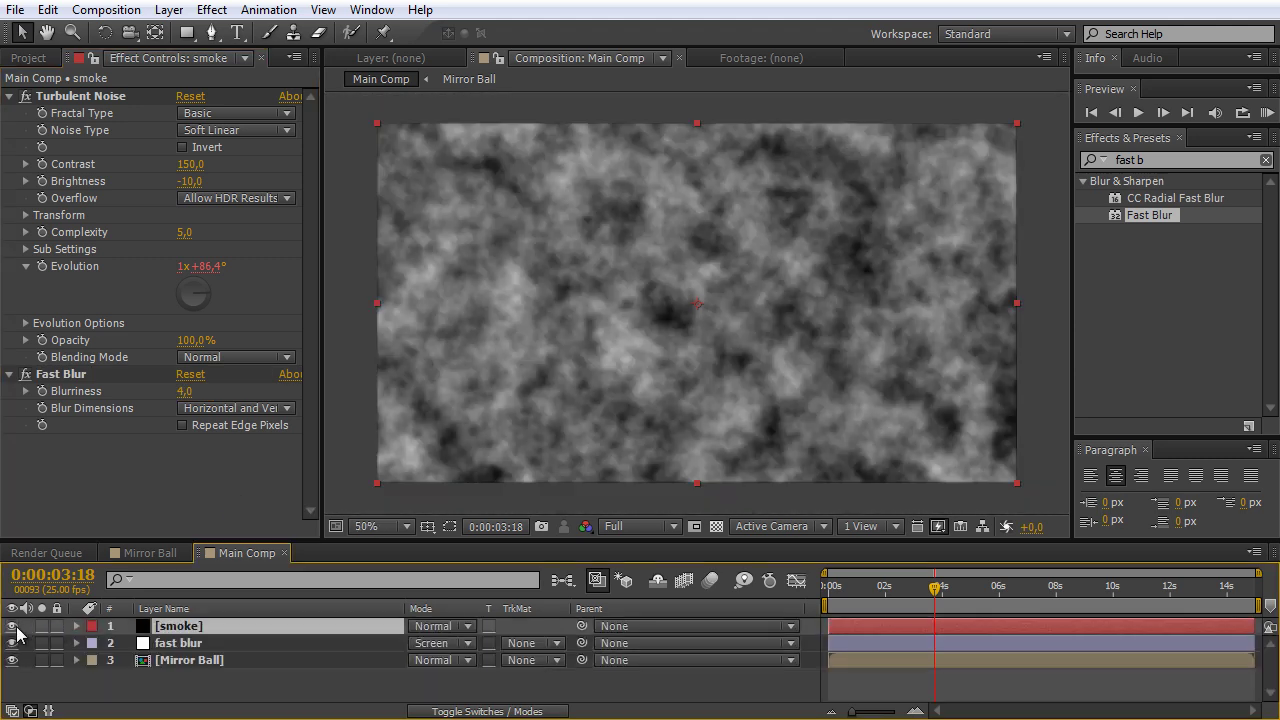
click(12, 626)
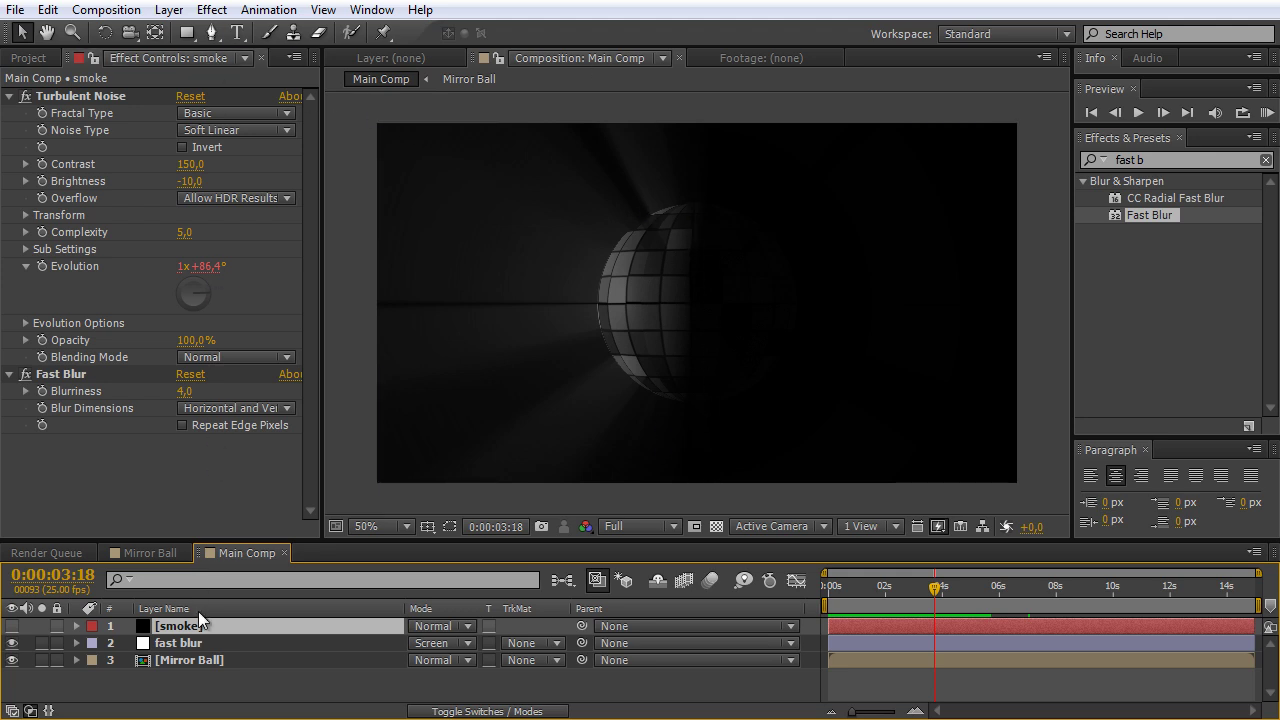
click(187, 32)
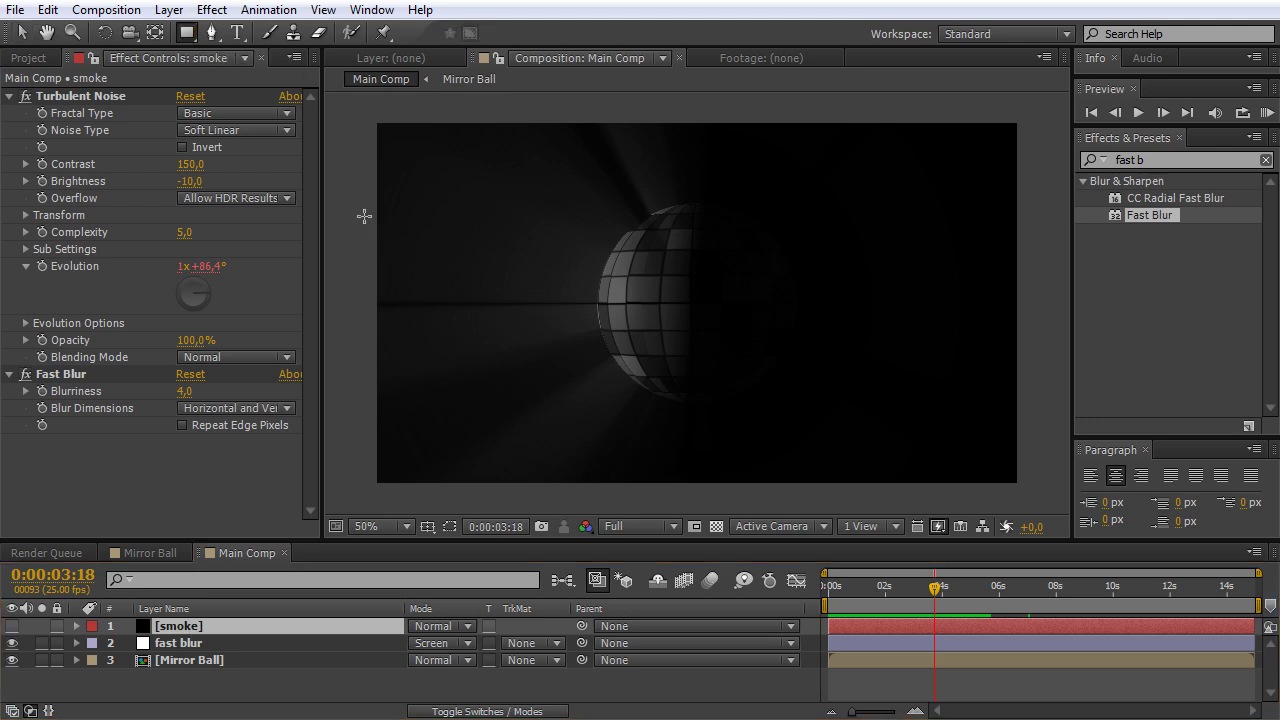
drag(332, 200, 1044, 399)
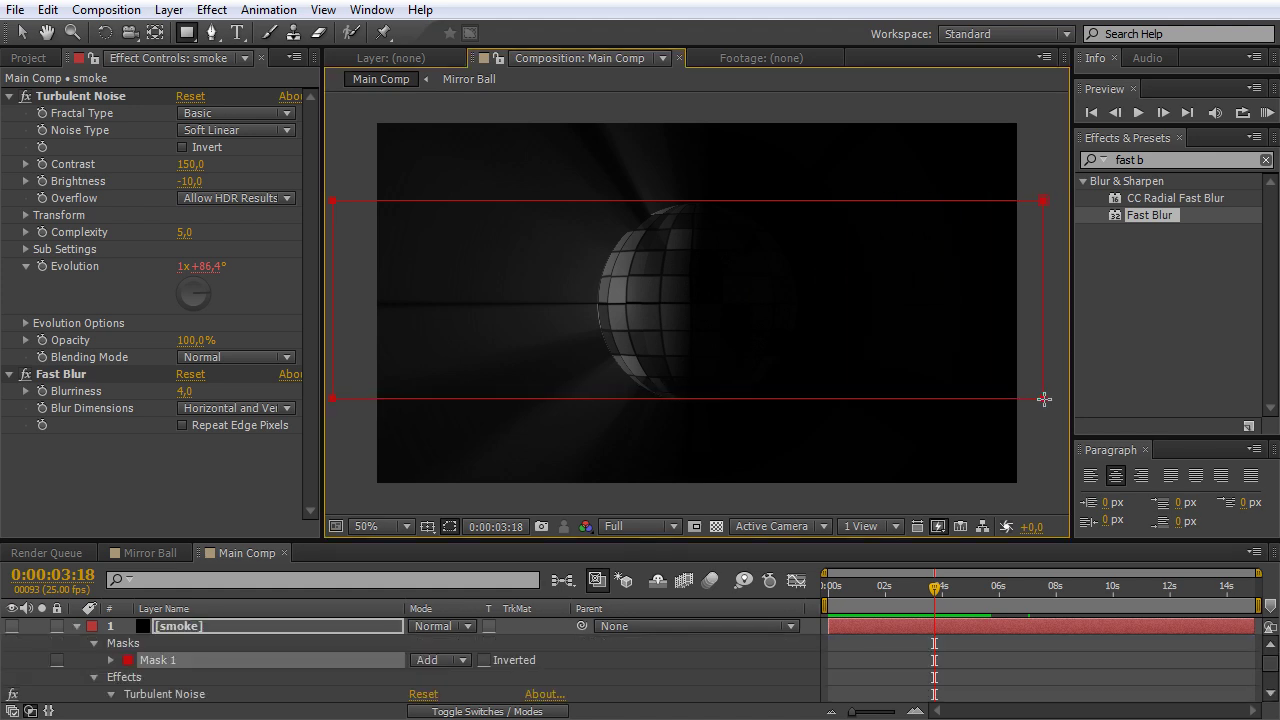
click(12, 627)
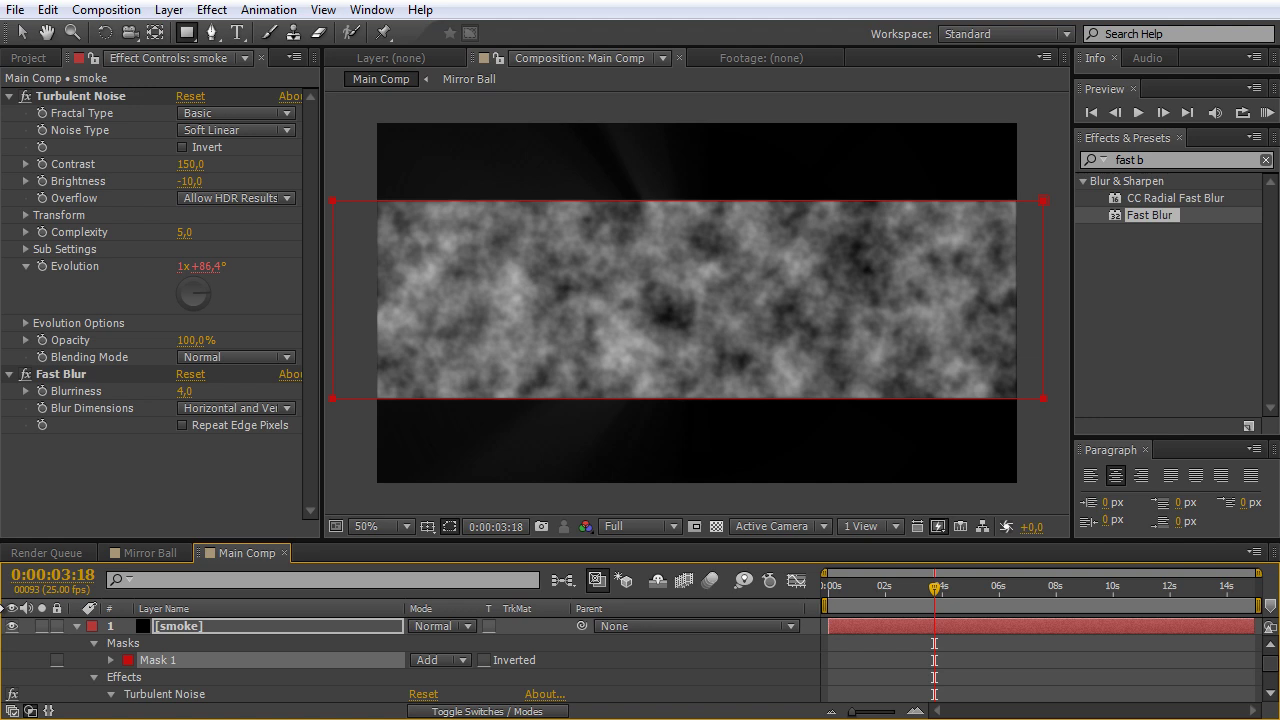
Feather the smoke mask edges to 175 pixels
key(f)
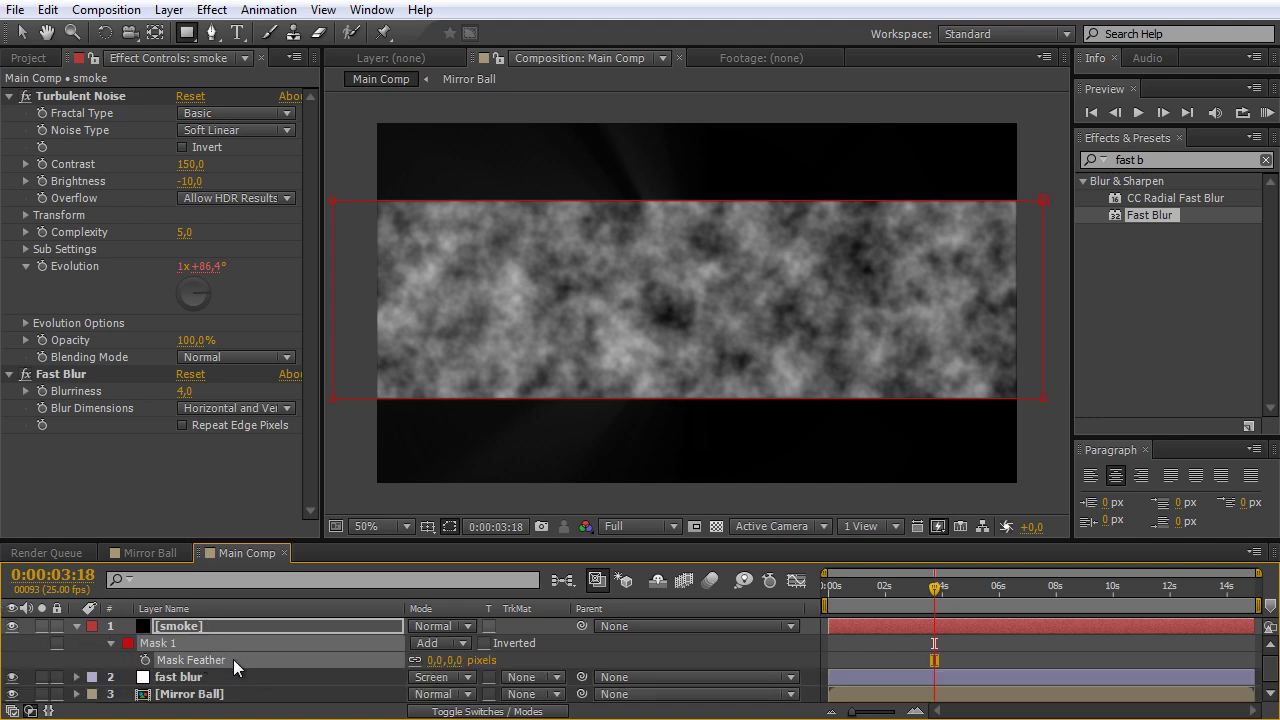
click(197, 626)
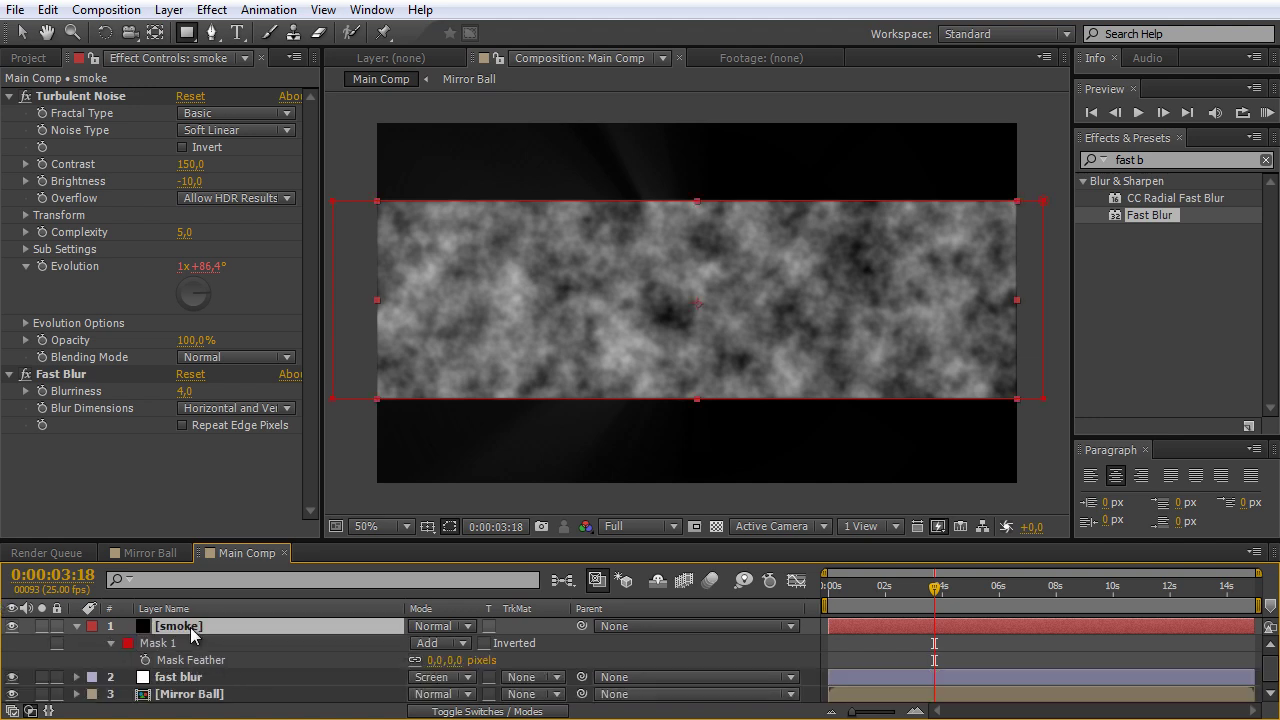
key(m)
key(f)
key(m)
key(m)
key(m)
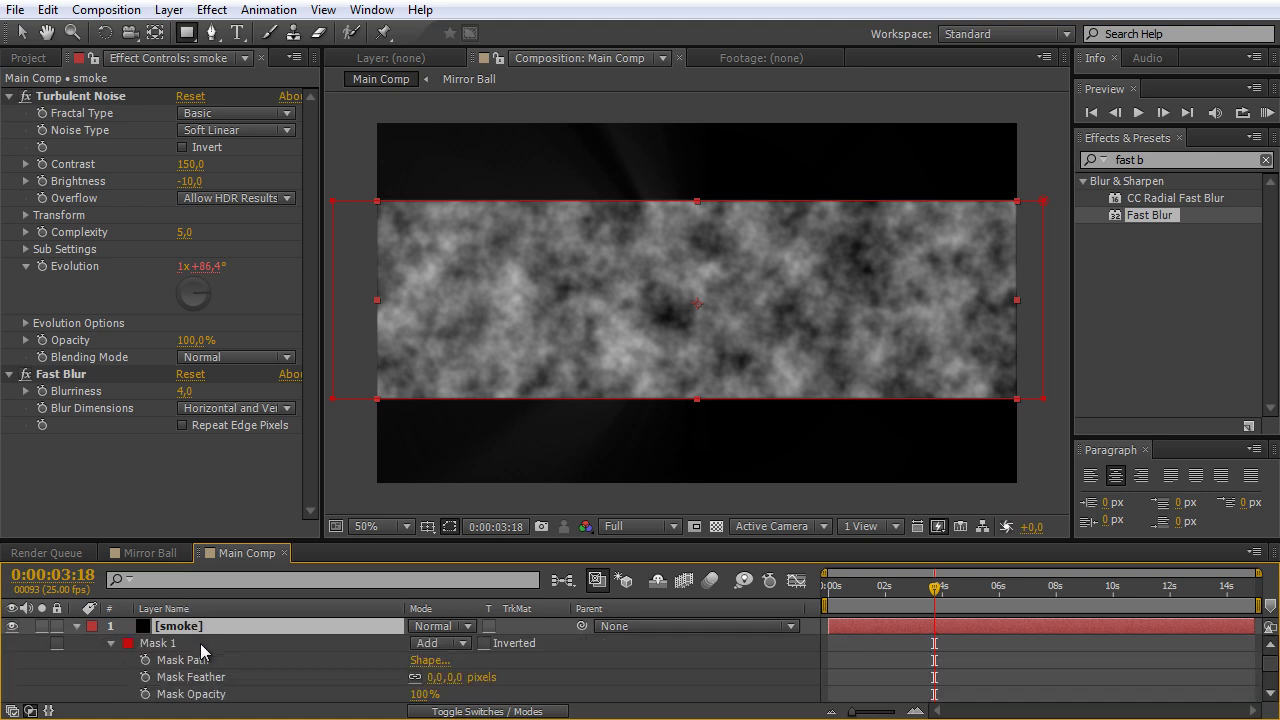
scroll(201, 650, down, 1)
scroll(220, 676, up, 1)
drag(456, 678, 642, 690)
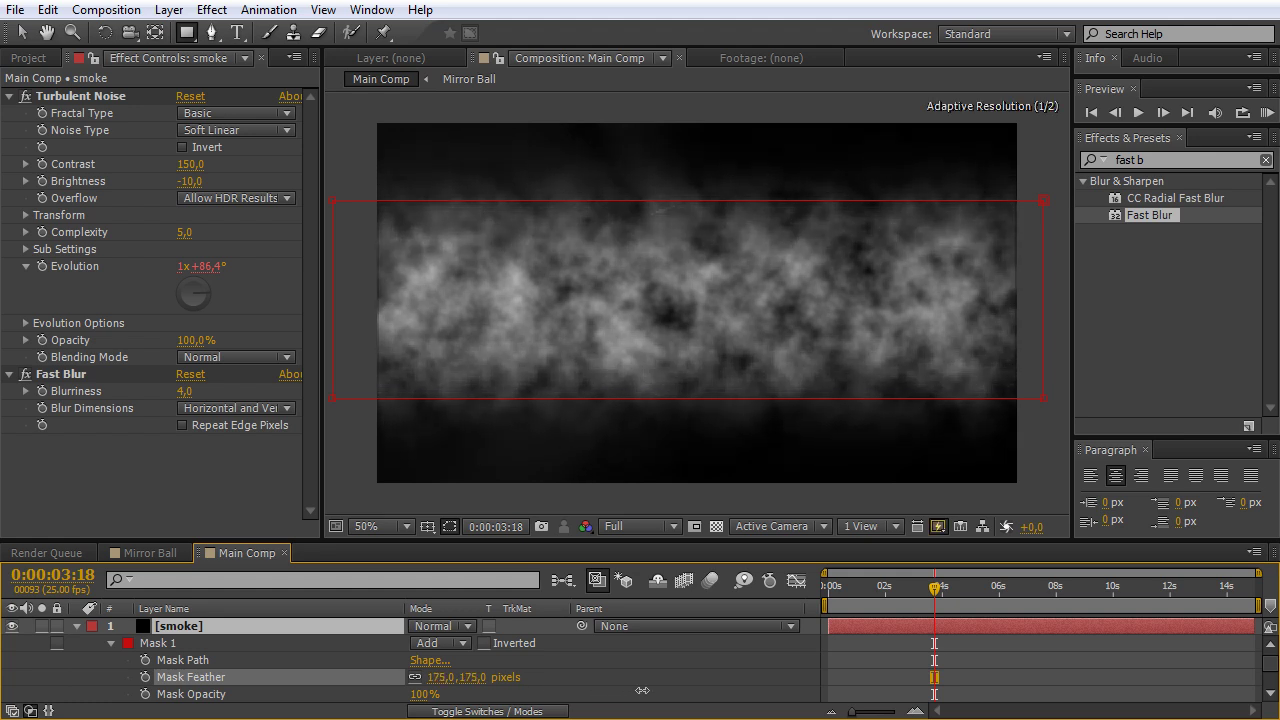
Apply Levels to the smoke with Input White 240 and Input Black 26
click(1107, 158)
text(leve)
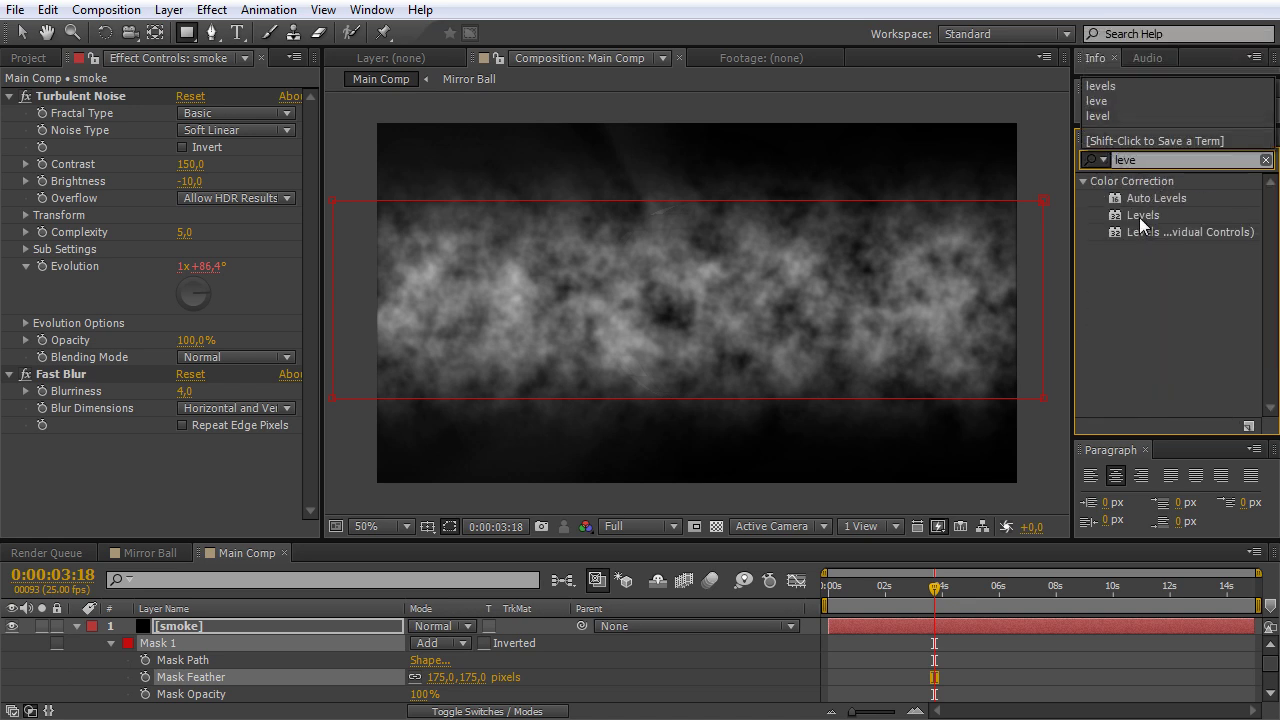
drag(1139, 217, 112, 496)
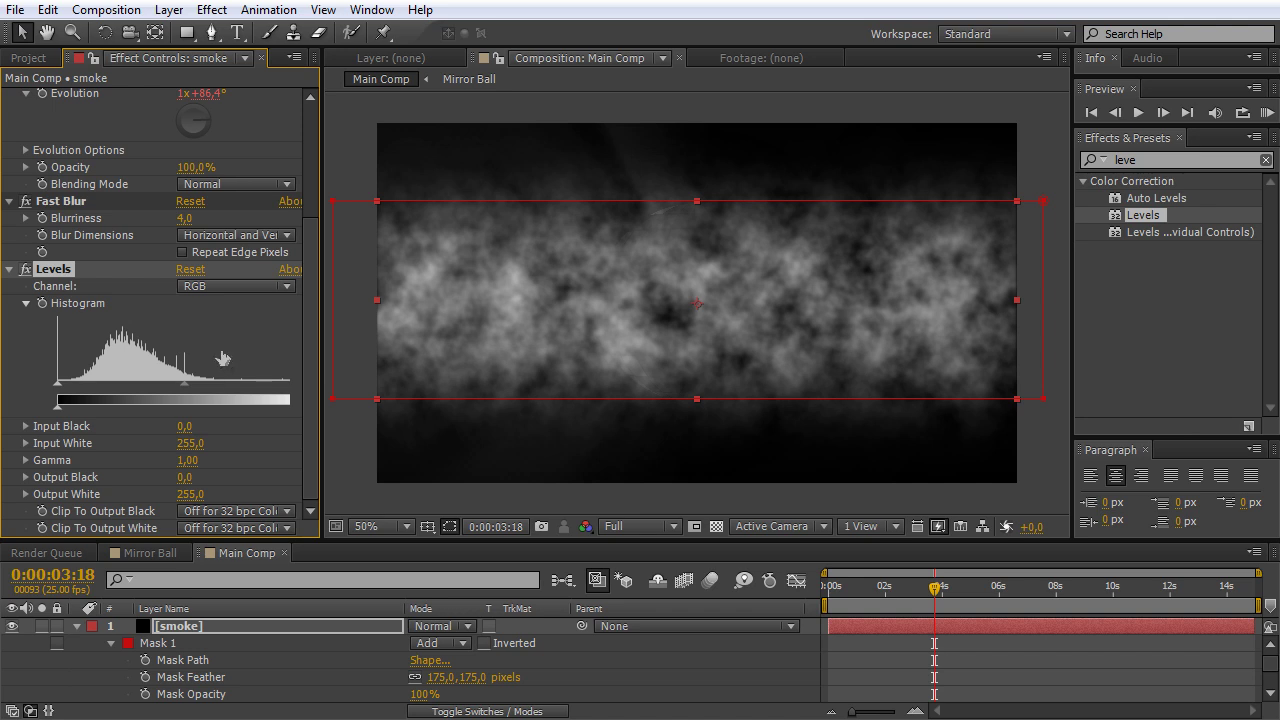
drag(321, 377, 274, 386)
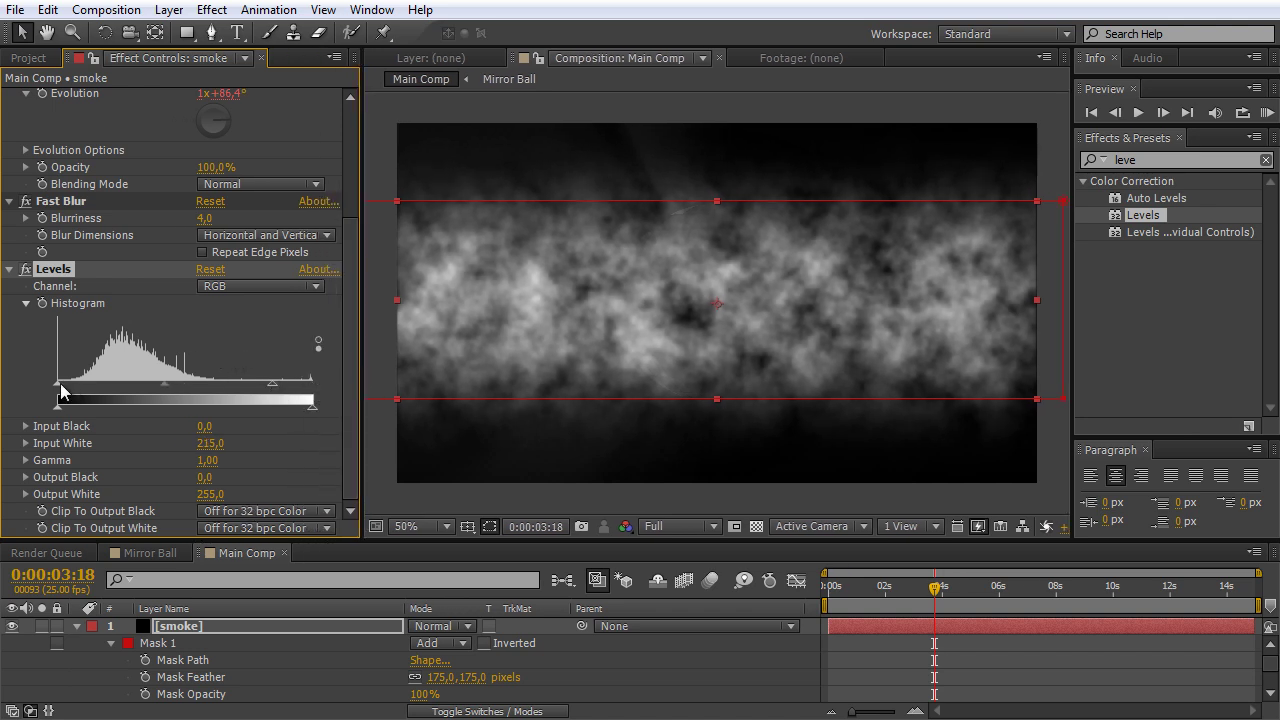
drag(58, 388, 101, 396)
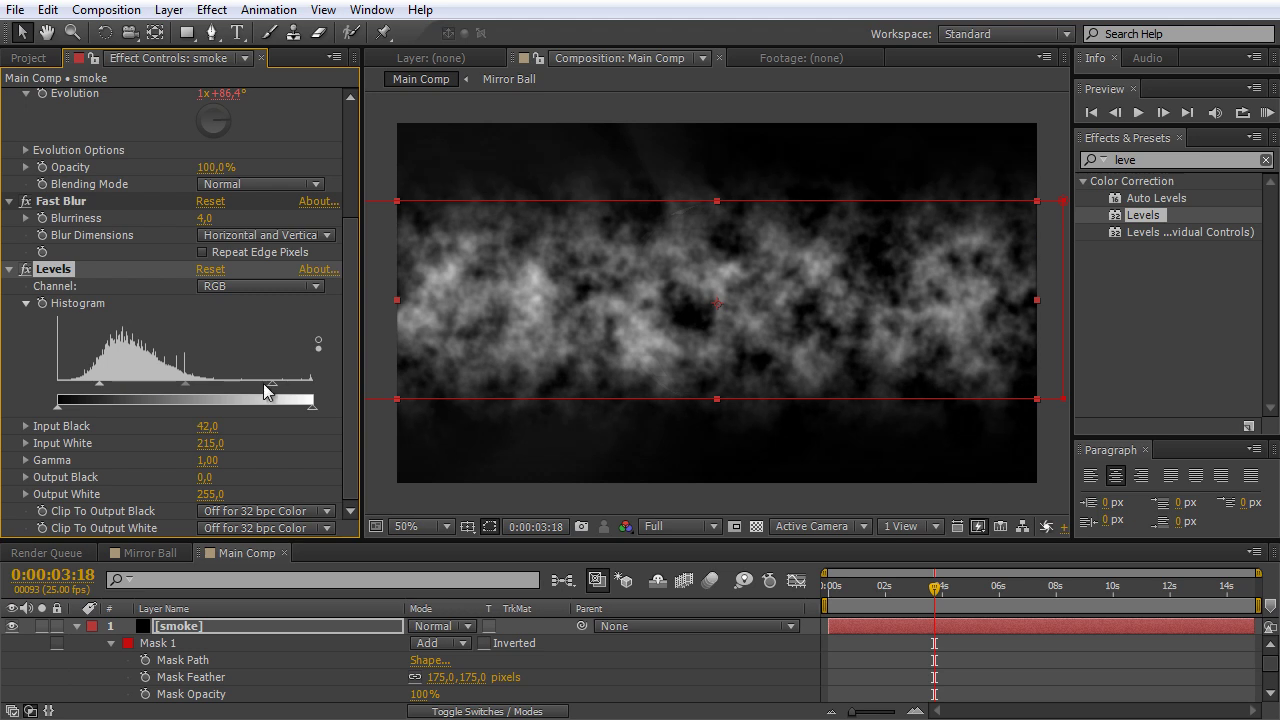
drag(267, 391, 300, 391)
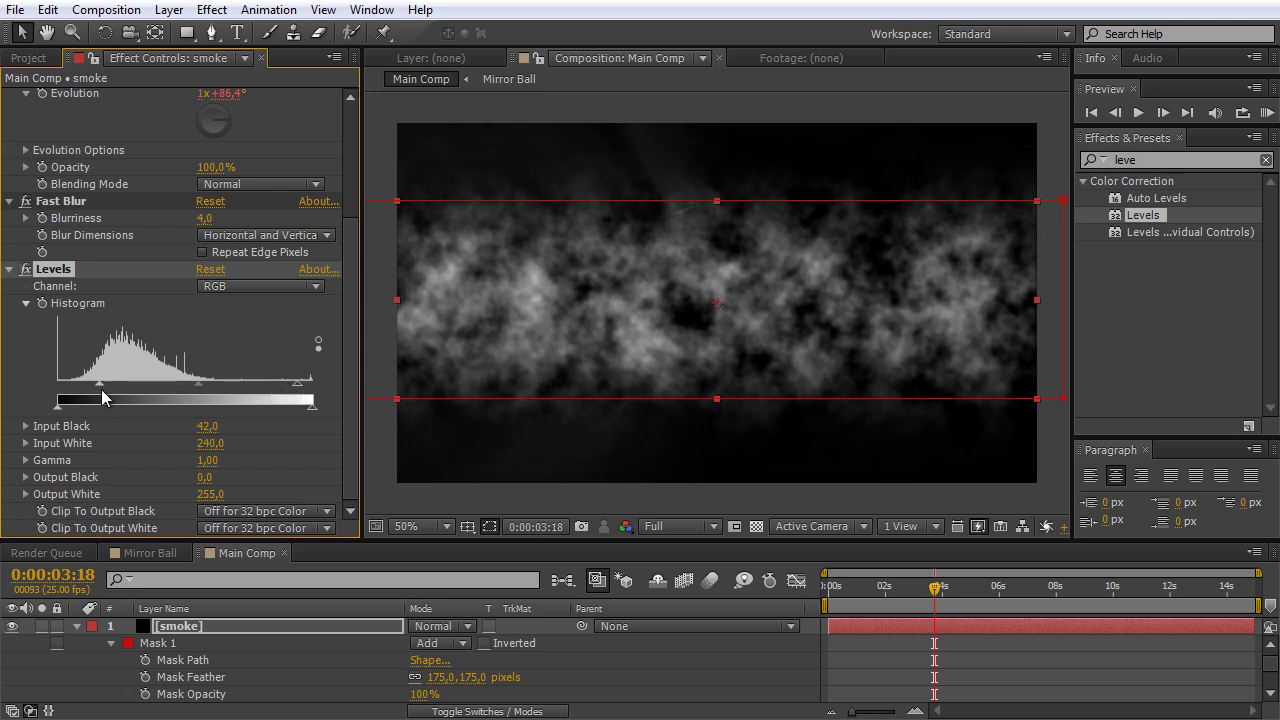
drag(100, 386, 84, 386)
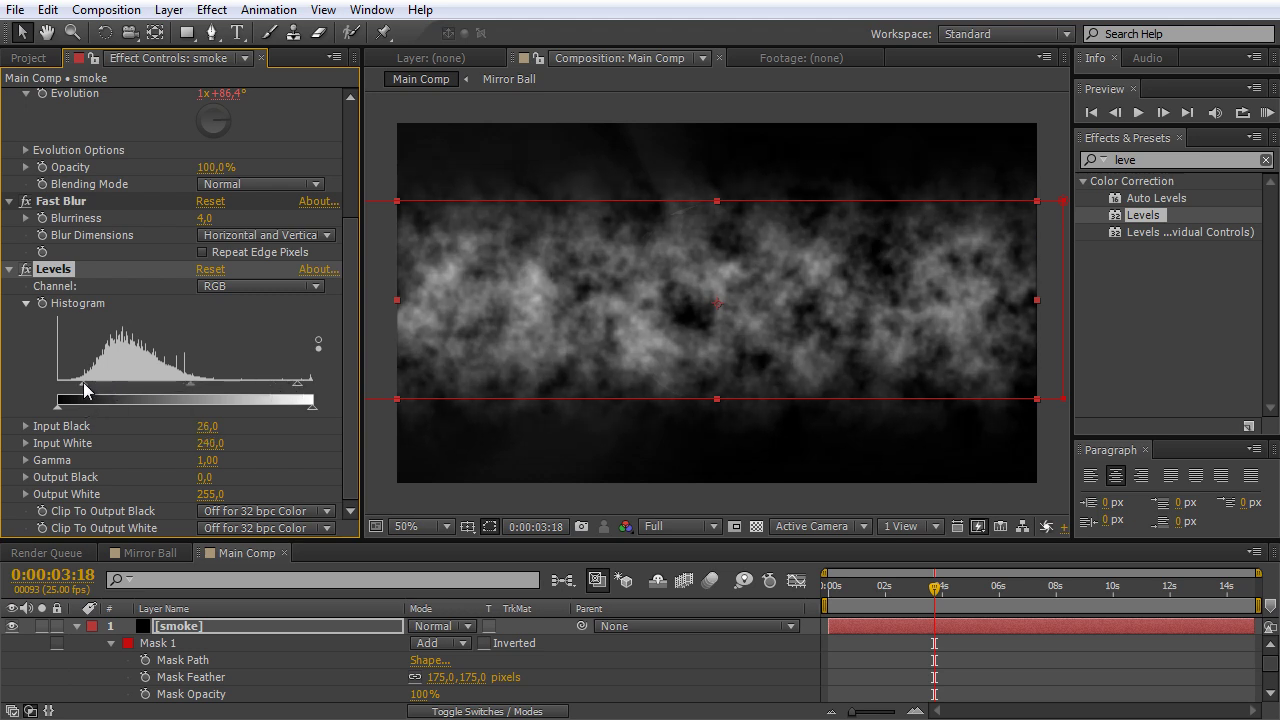
Toggle the Levels effect off and on to compare the smoke before and after
click(27, 269)
click(27, 269)
click(27, 269)
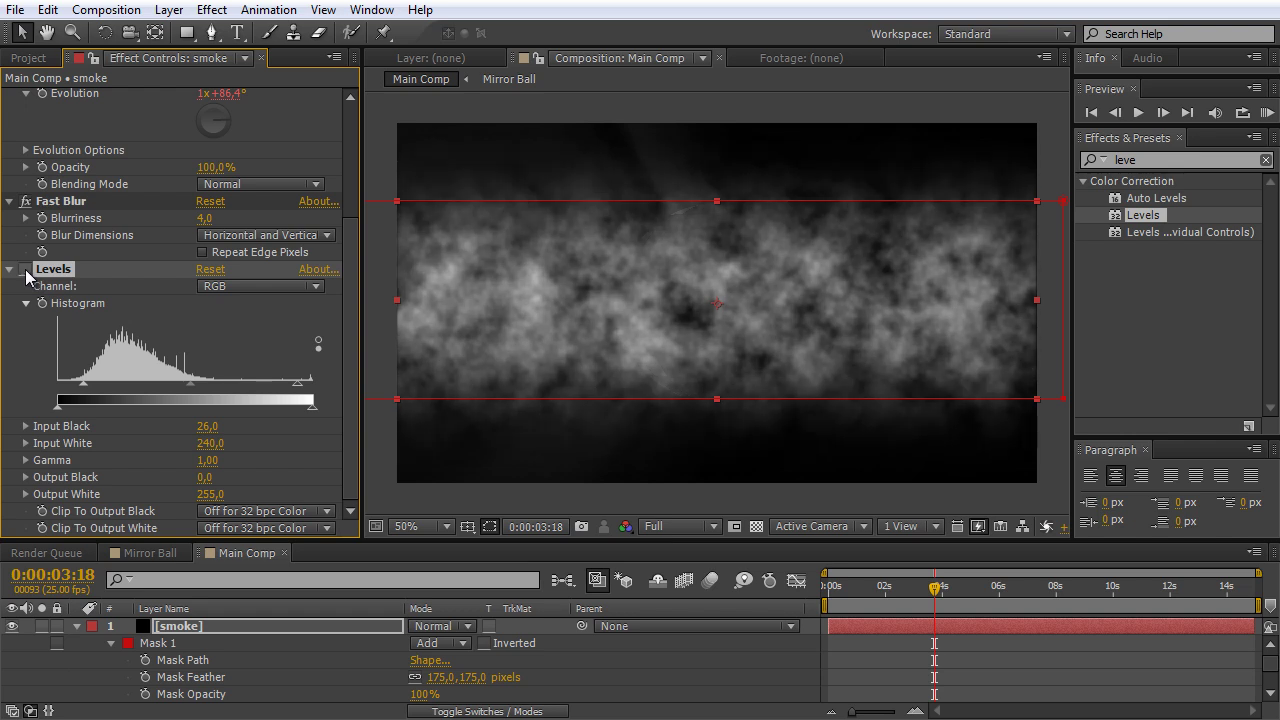
click(27, 269)
click(27, 269)
click(27, 269)
click(27, 269)
click(27, 269)
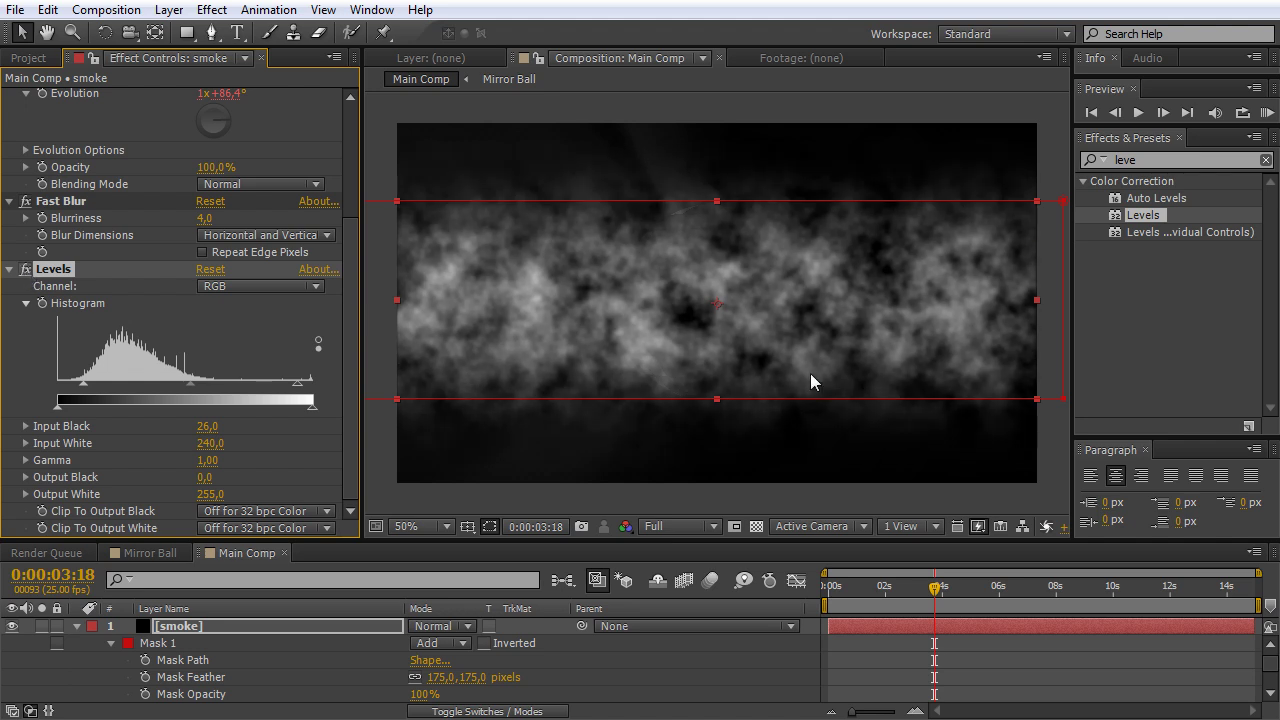
click(27, 269)
click(27, 269)
click(10, 269)
Raise the smoke mask feather to 200 pixels
drag(468, 678, 487, 678)
click(478, 677)
text(200)
click(646, 677)
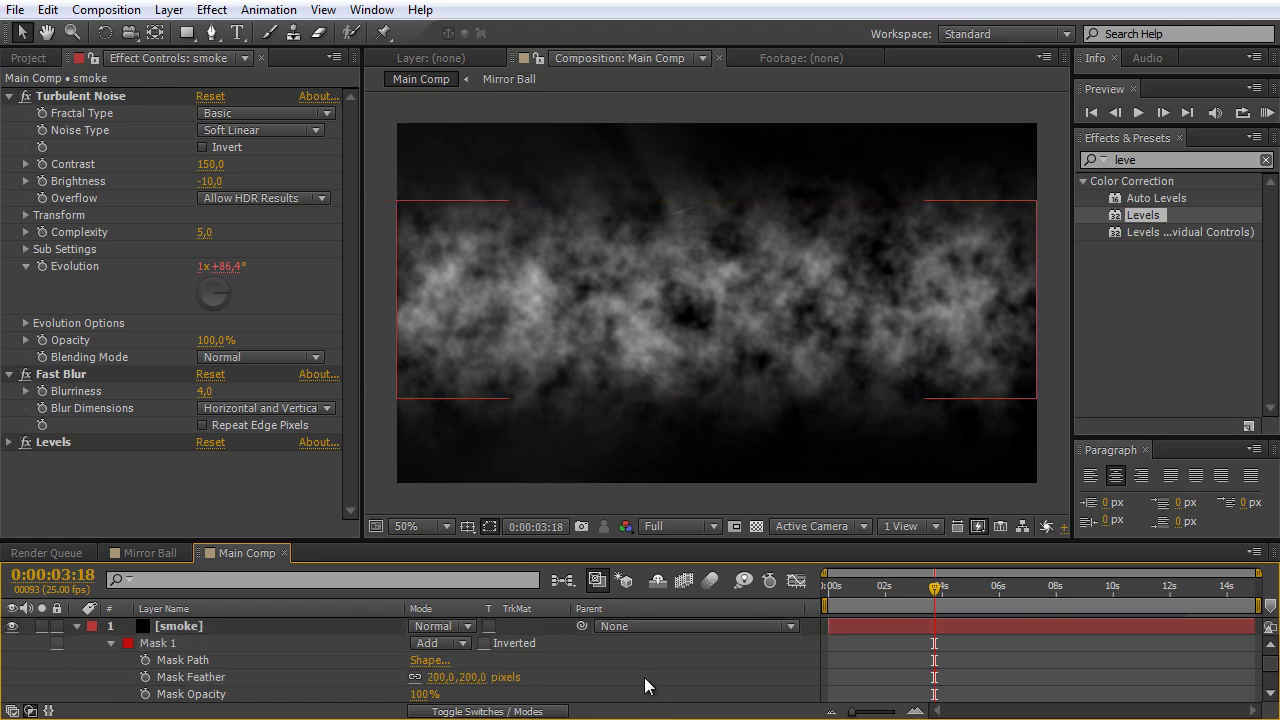
Set the smoke layer's blending mode to Screen
click(255, 625)
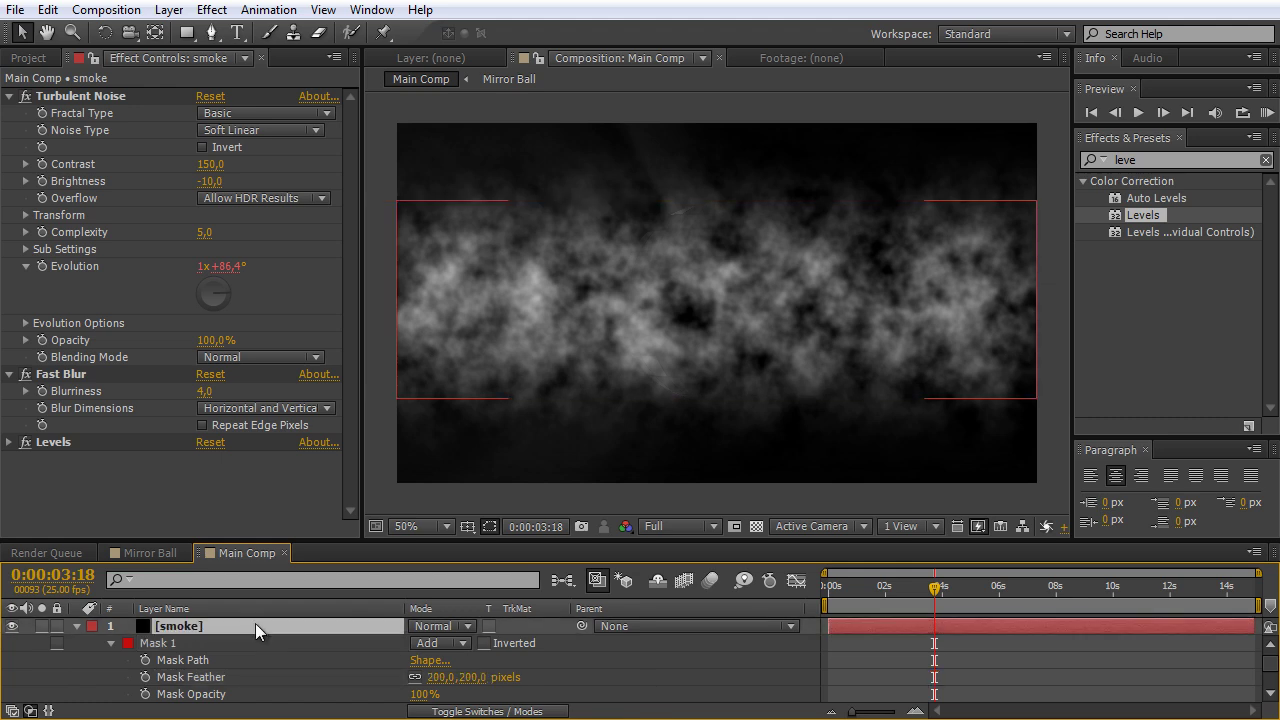
click(472, 628)
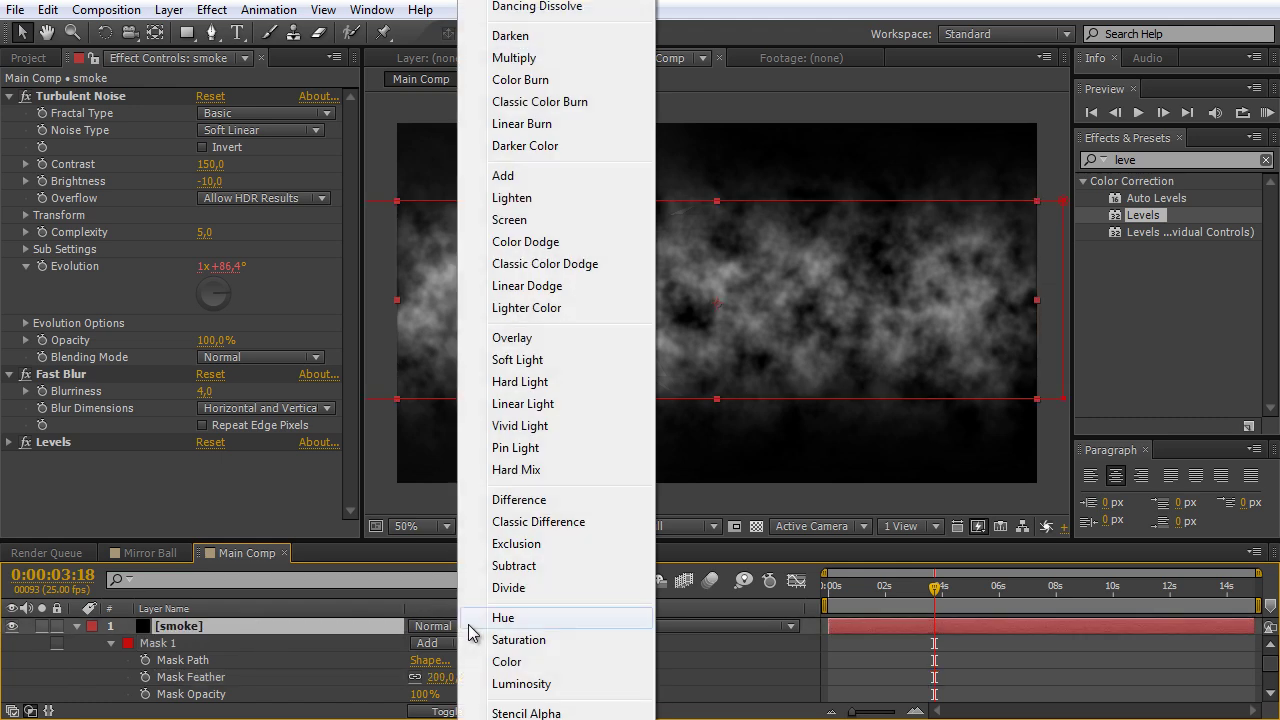
click(510, 220)
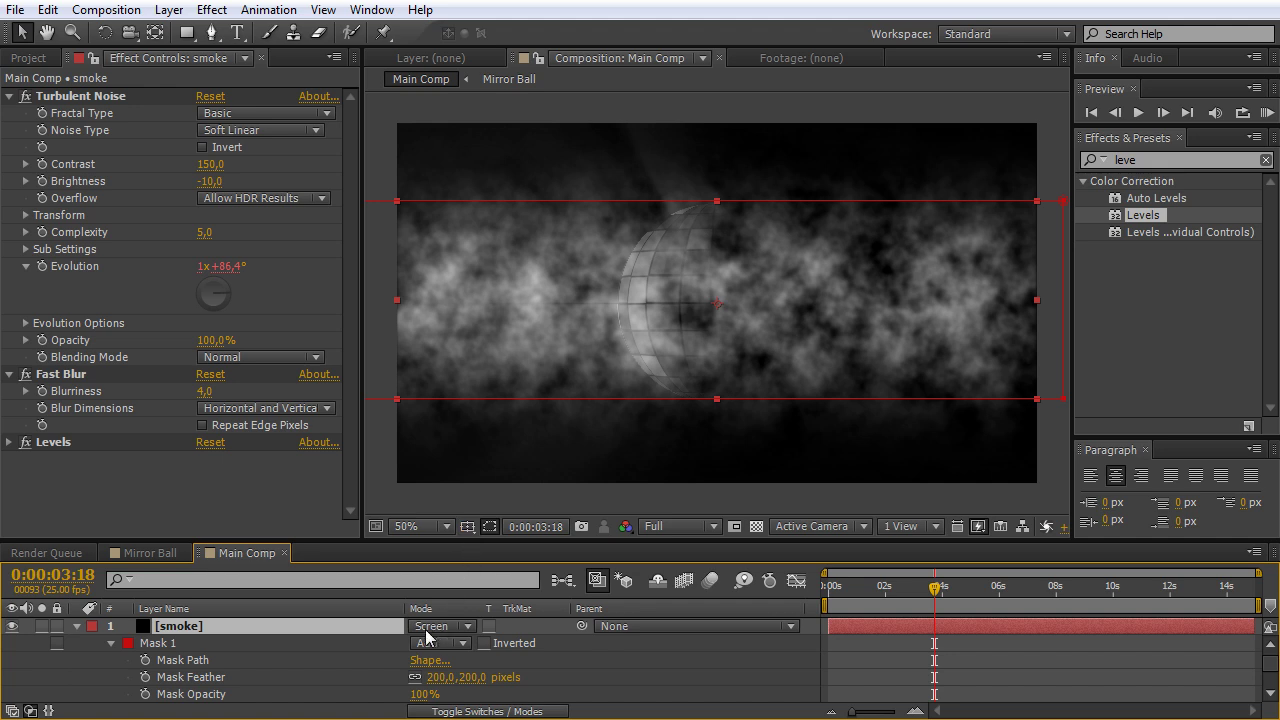
Lower the smoke layer's Opacity to 16%
key(t)
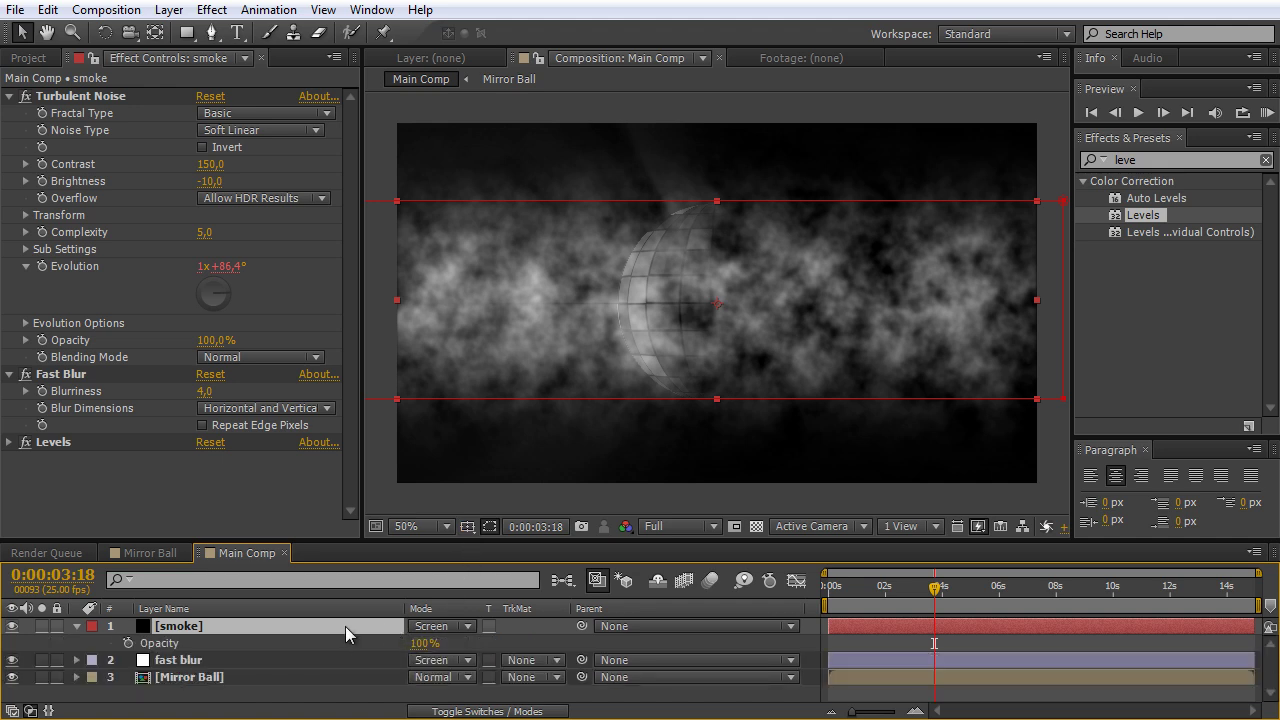
drag(424, 644, 359, 653)
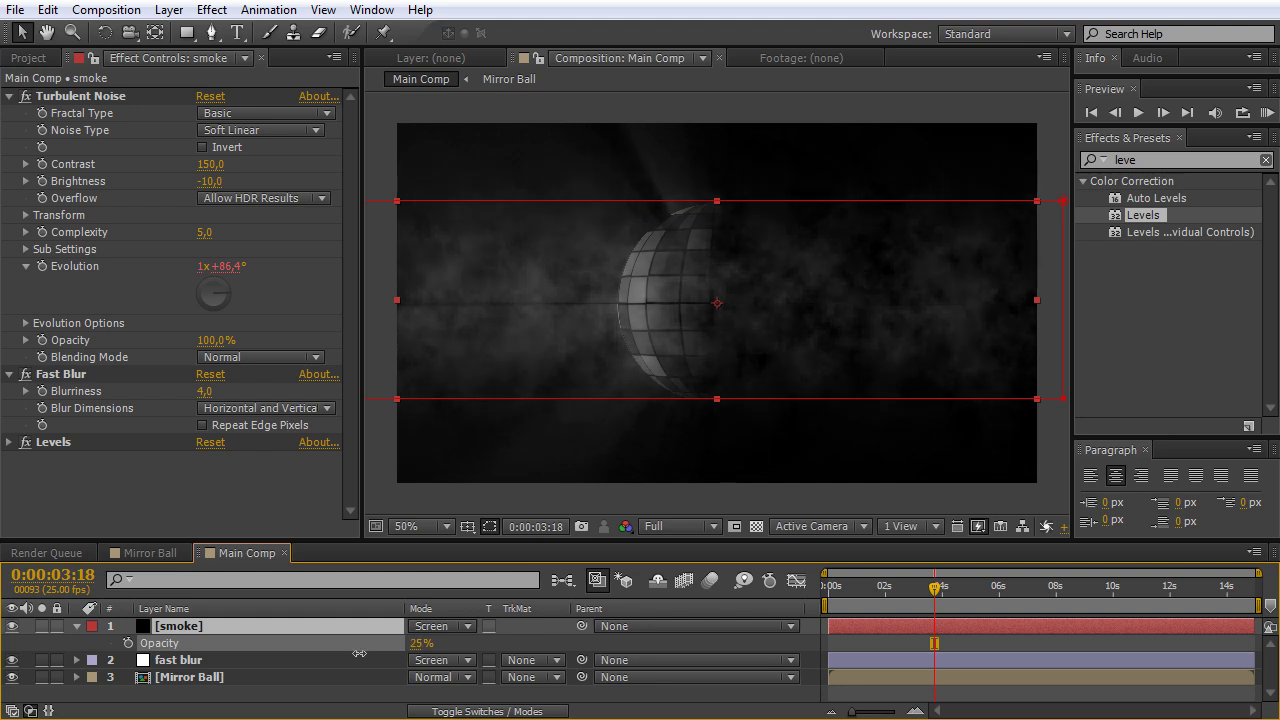
click(421, 643)
text(16)
click(763, 606)
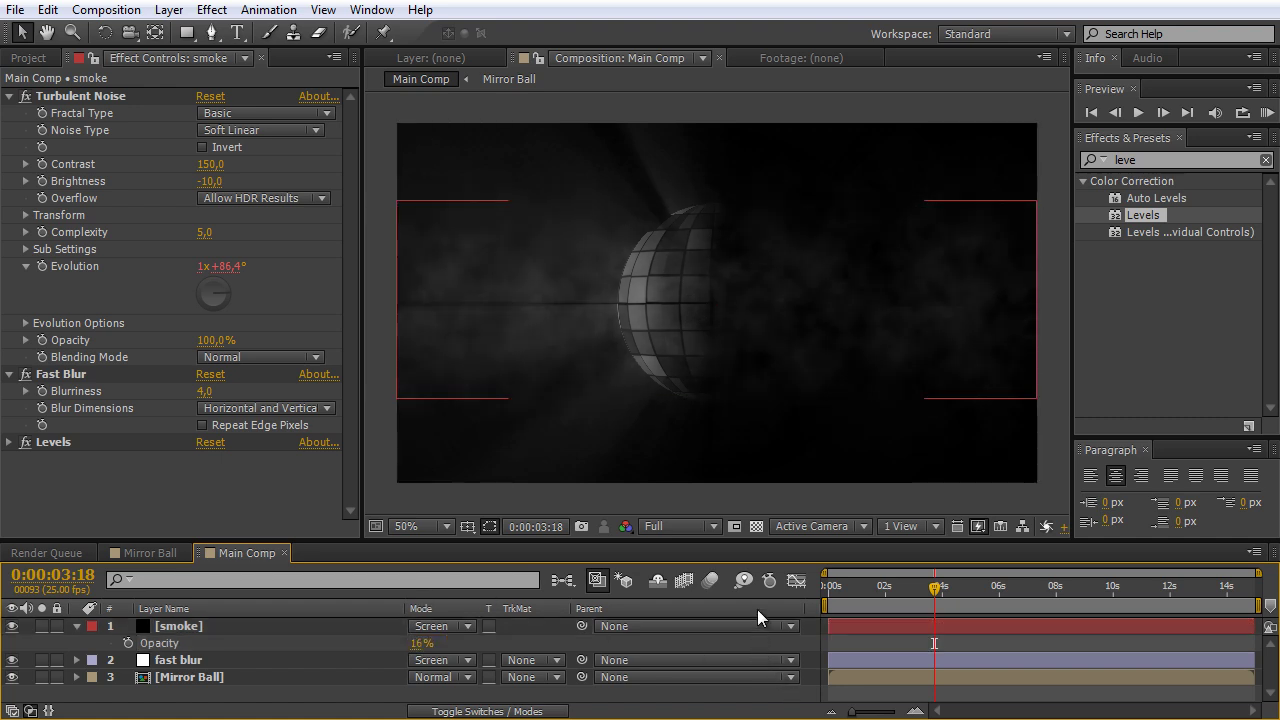
click(263, 647)
click(209, 627)
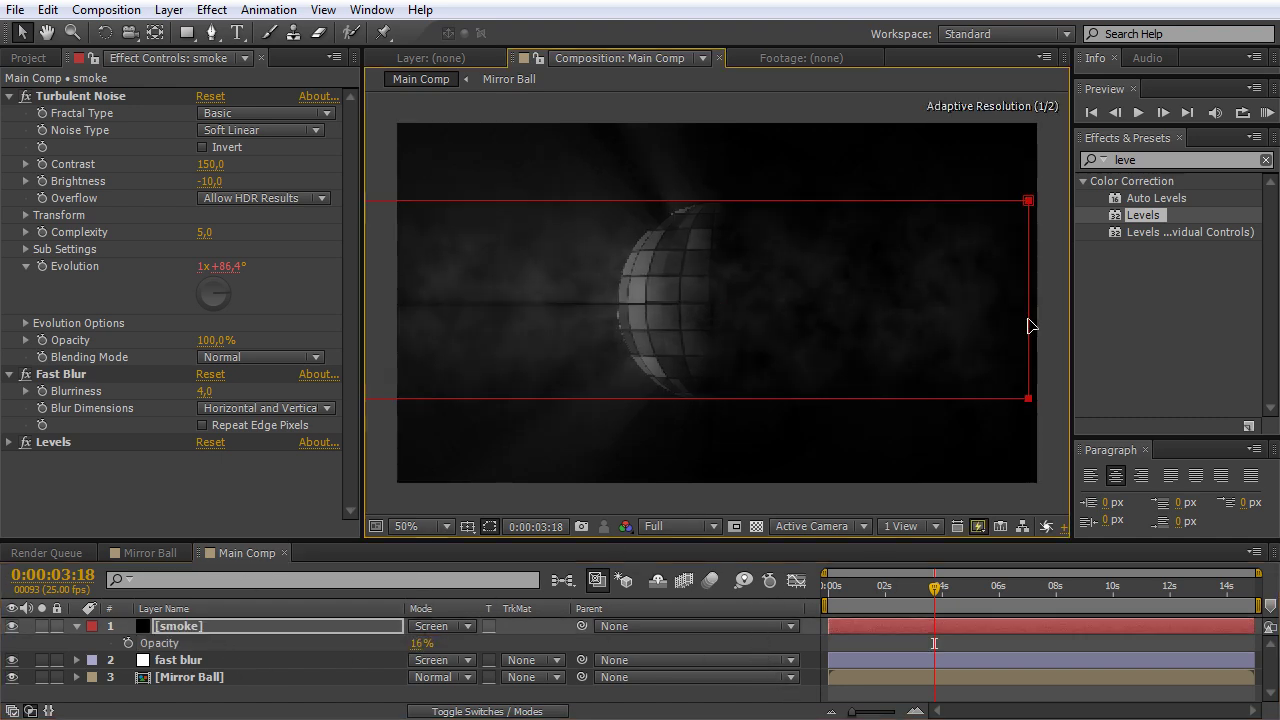
Narrow the smoke mask's right edge and slant its left edge by moving the top-left vertex
drag(1026, 325, 1015, 325)
key(comma)
drag(542, 251, 585, 267)
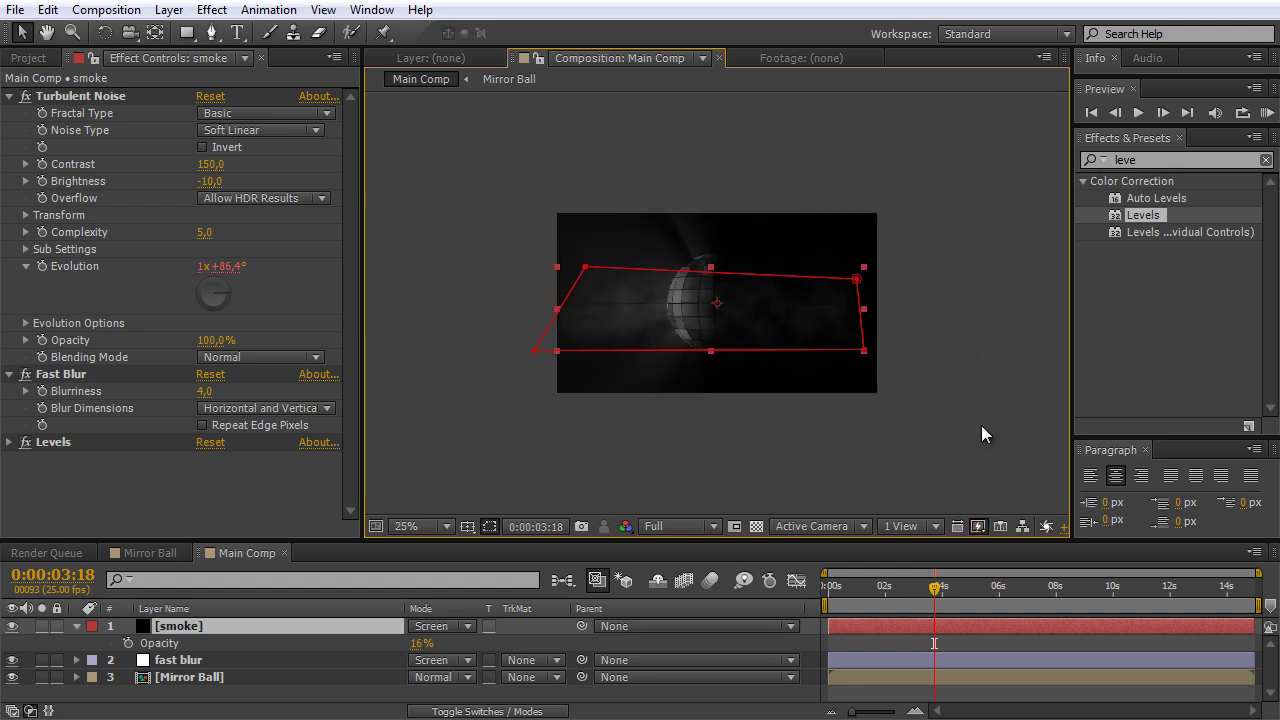
key(period)
Hide the smoke layer and shift the Mirror Ball slightly right and up in the frame
click(1048, 347)
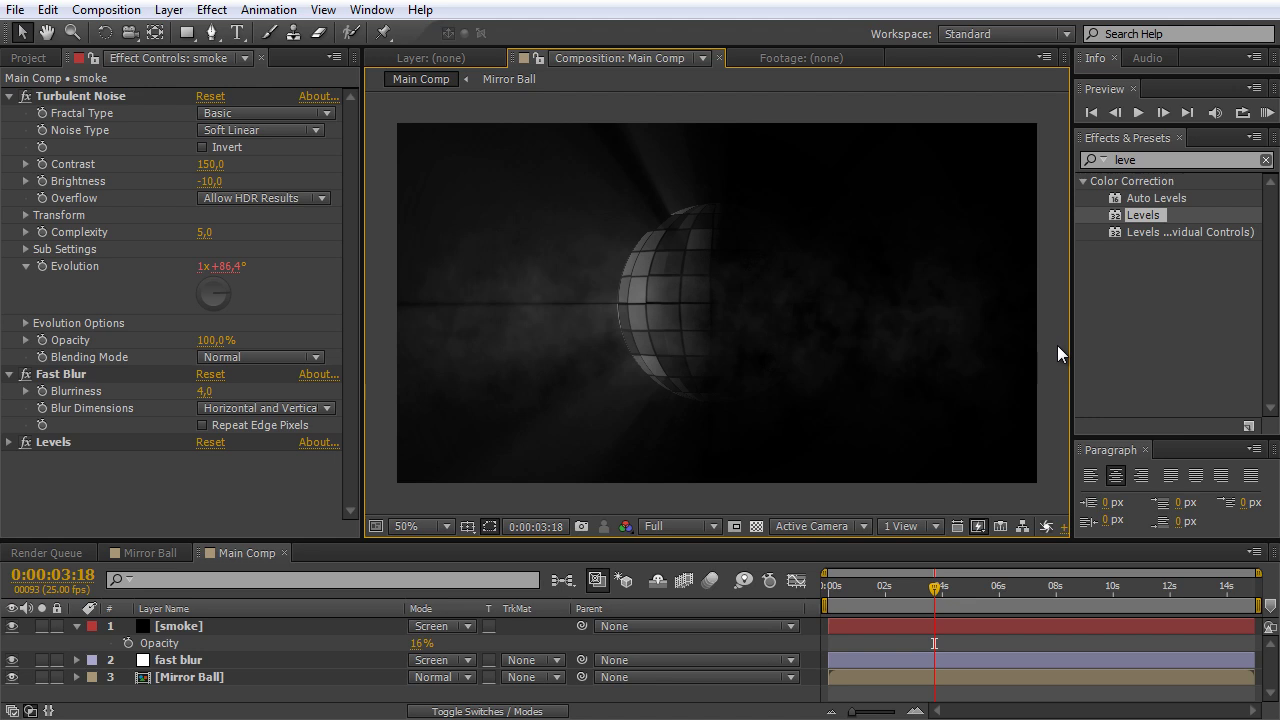
click(213, 634)
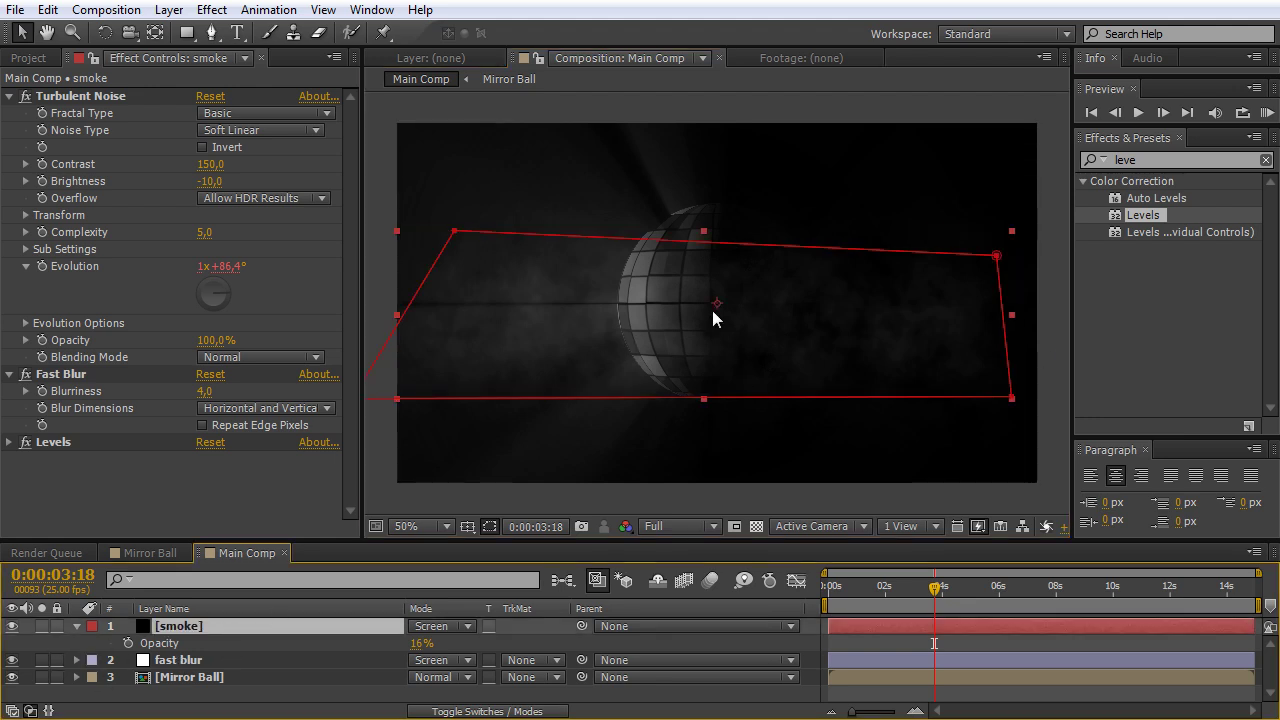
click(77, 626)
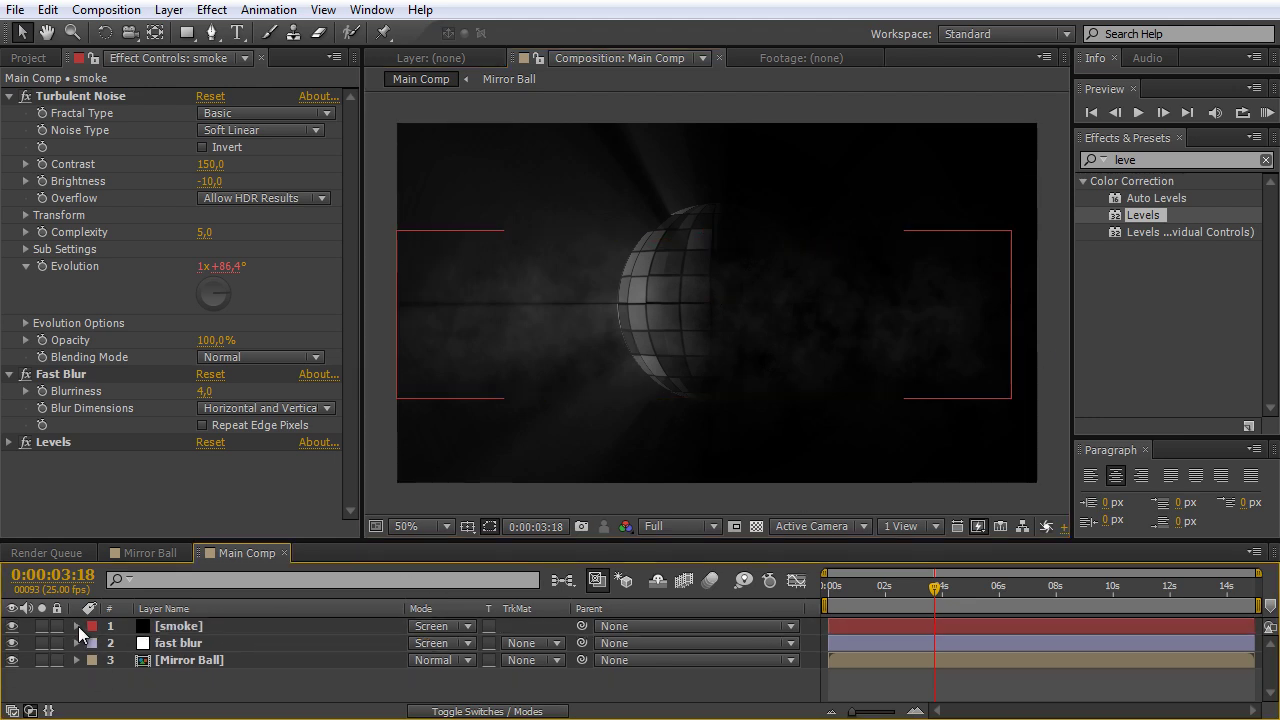
click(14, 628)
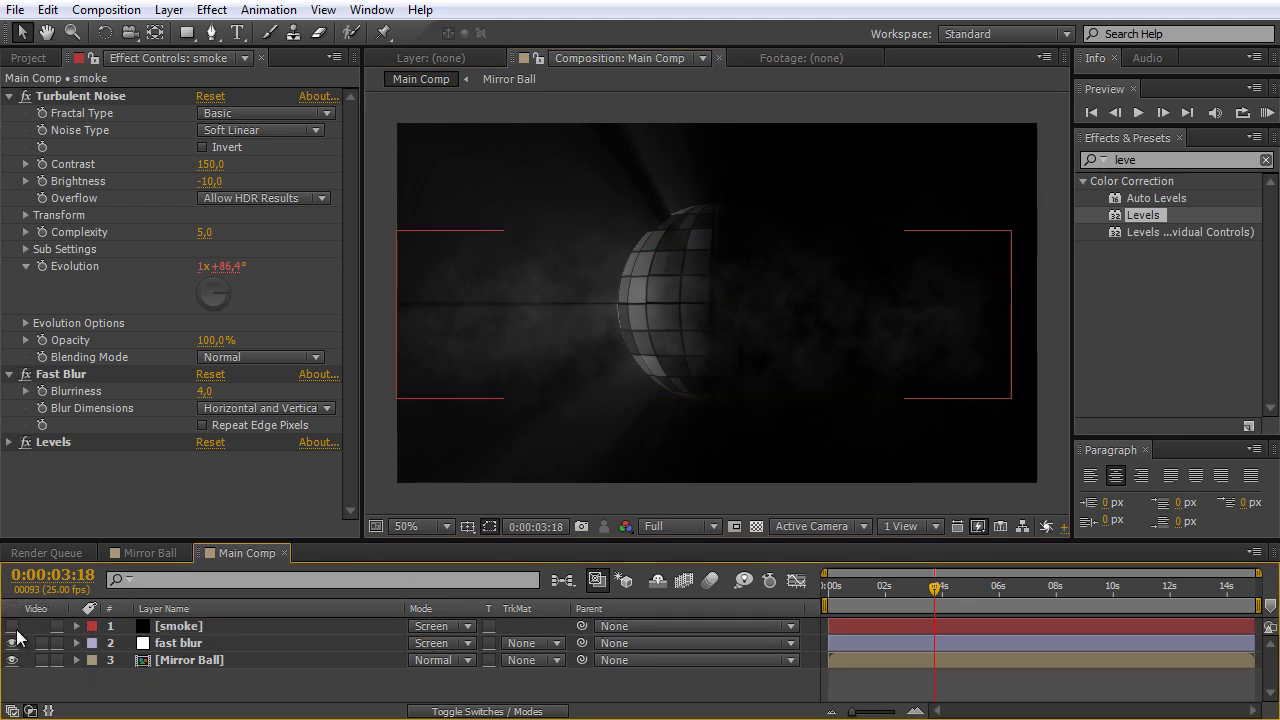
click(199, 661)
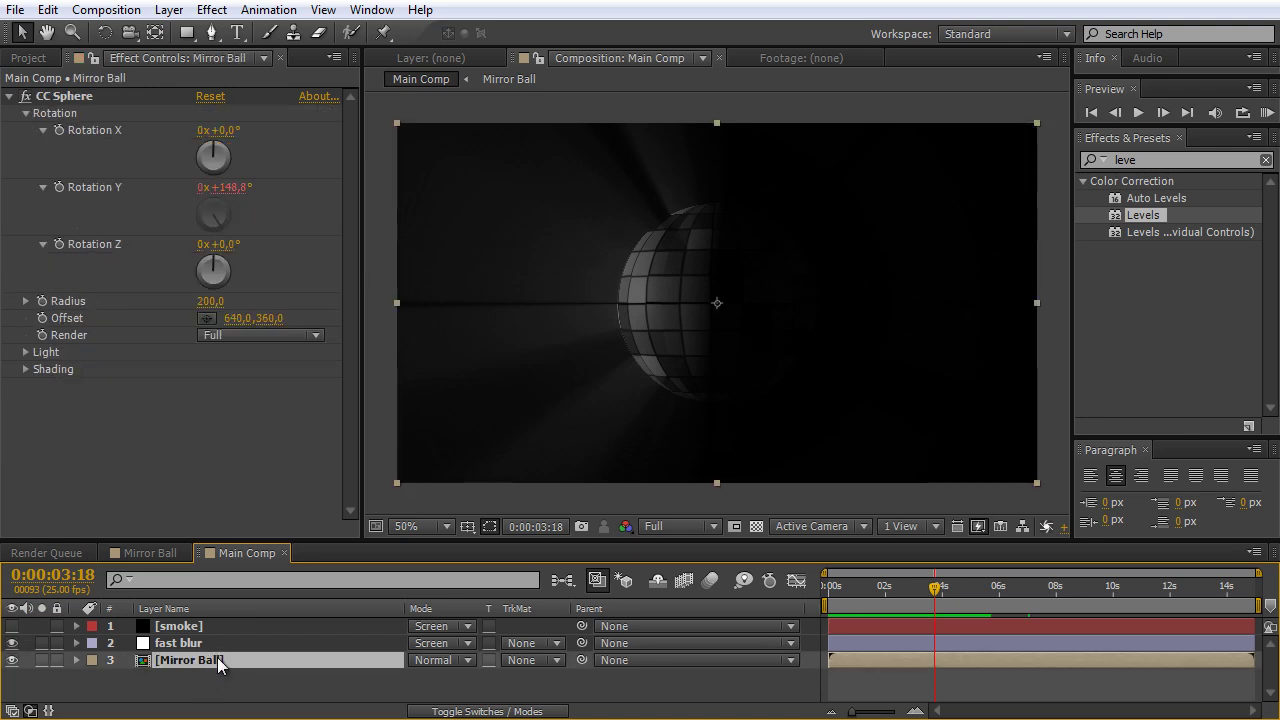
drag(781, 401, 799, 380)
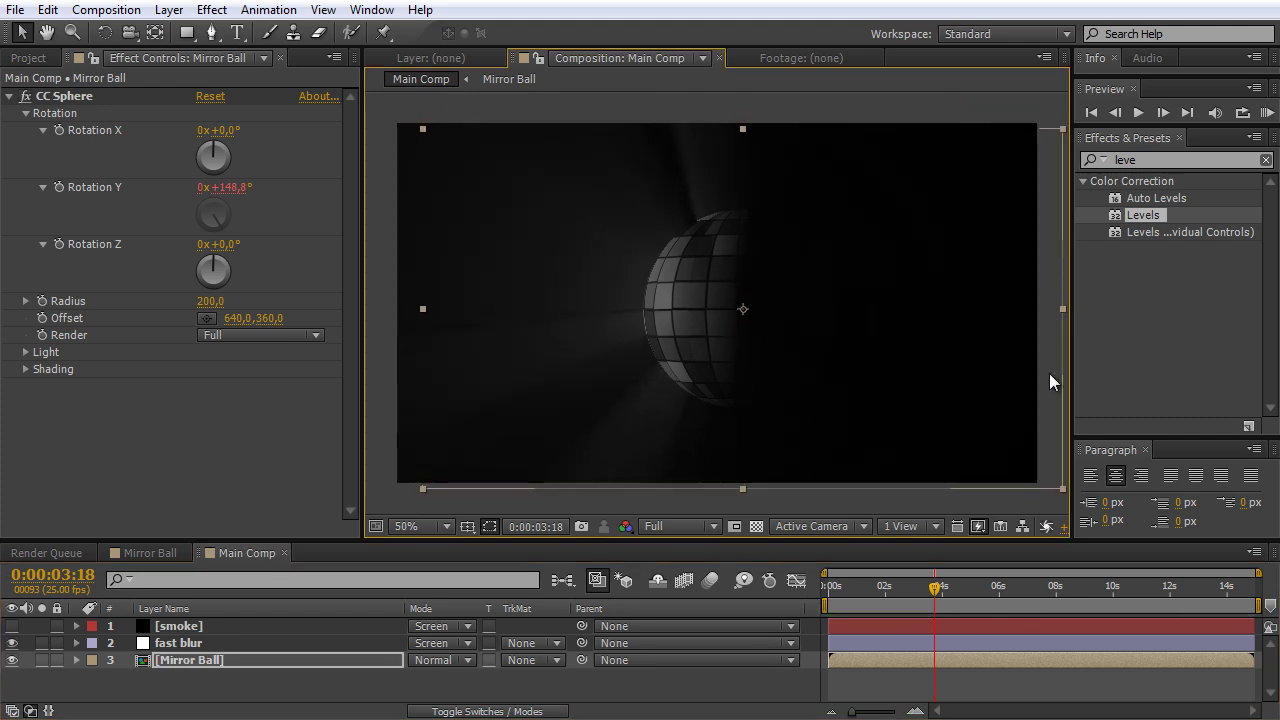
Turn the smoke and fast blur layers back on and set the smoke's Opacity to 8%
click(12, 626)
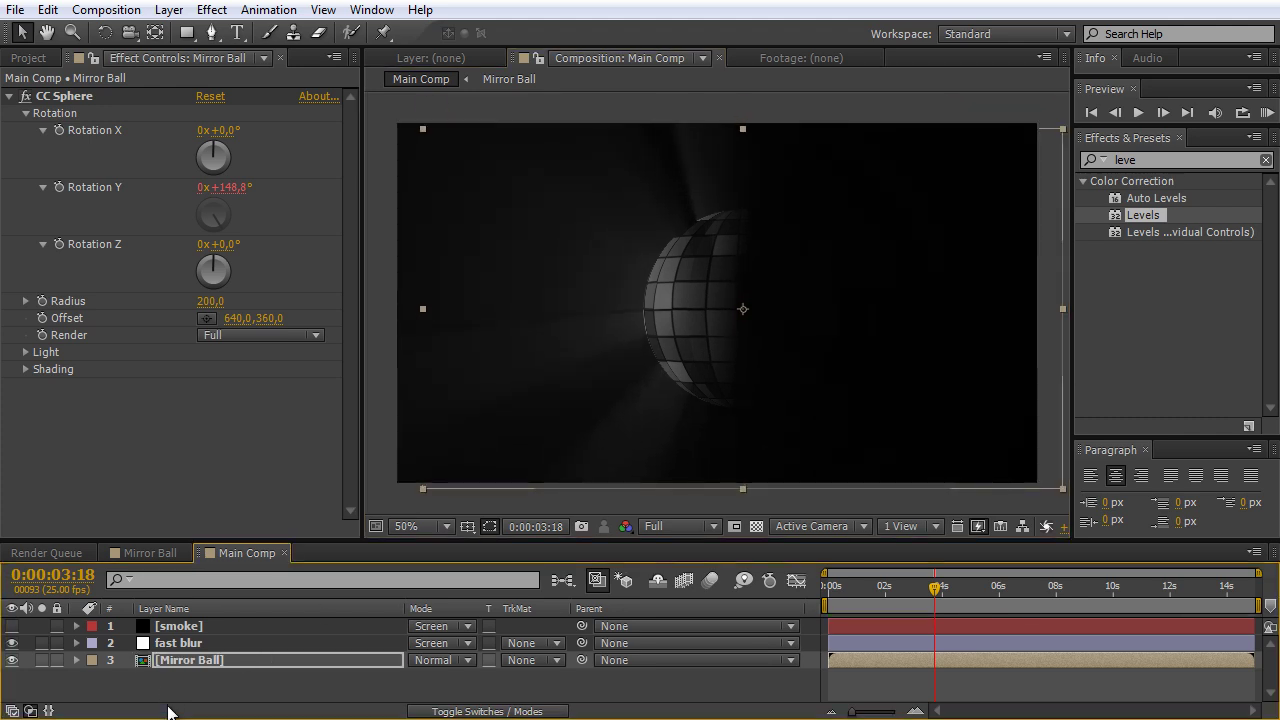
click(12, 643)
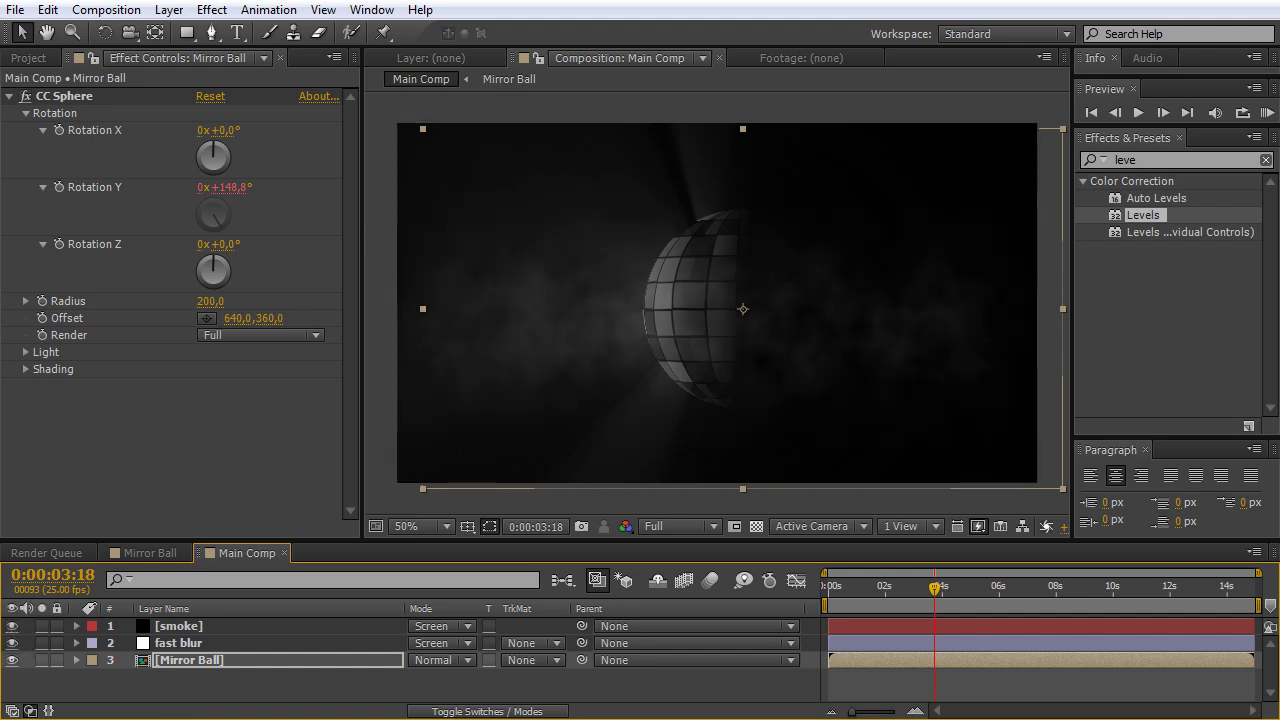
click(170, 627)
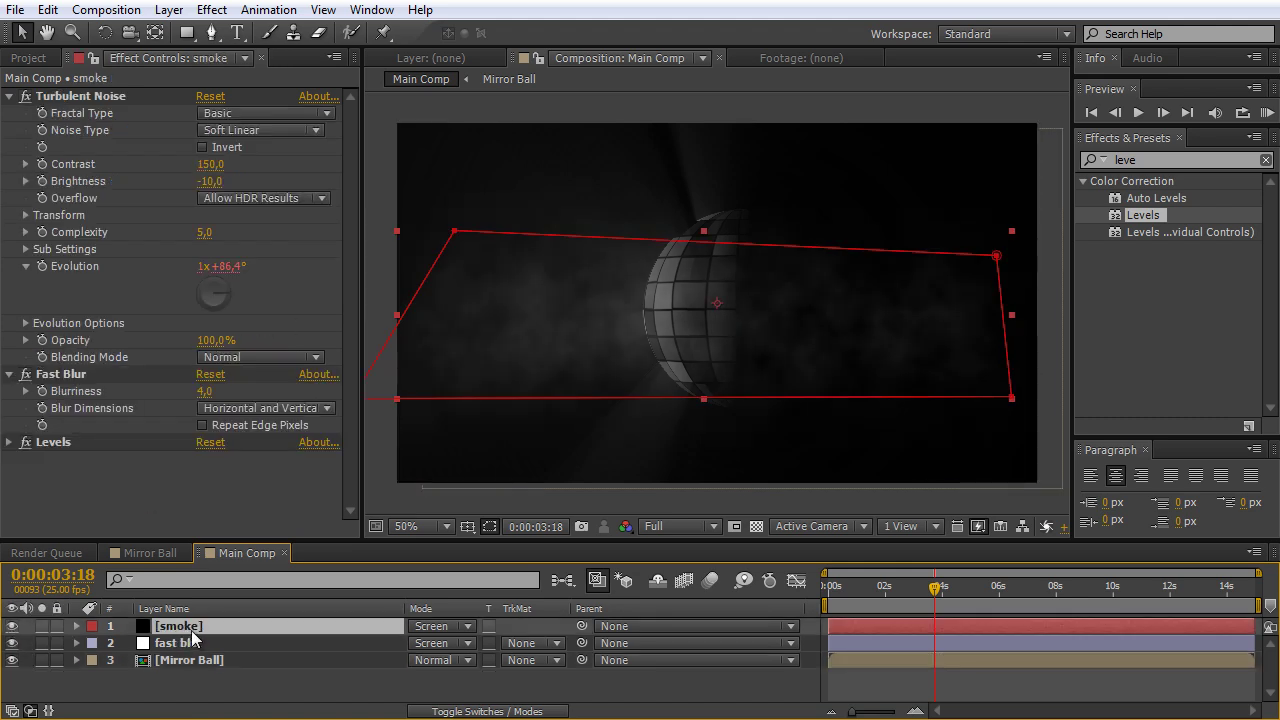
key(t)
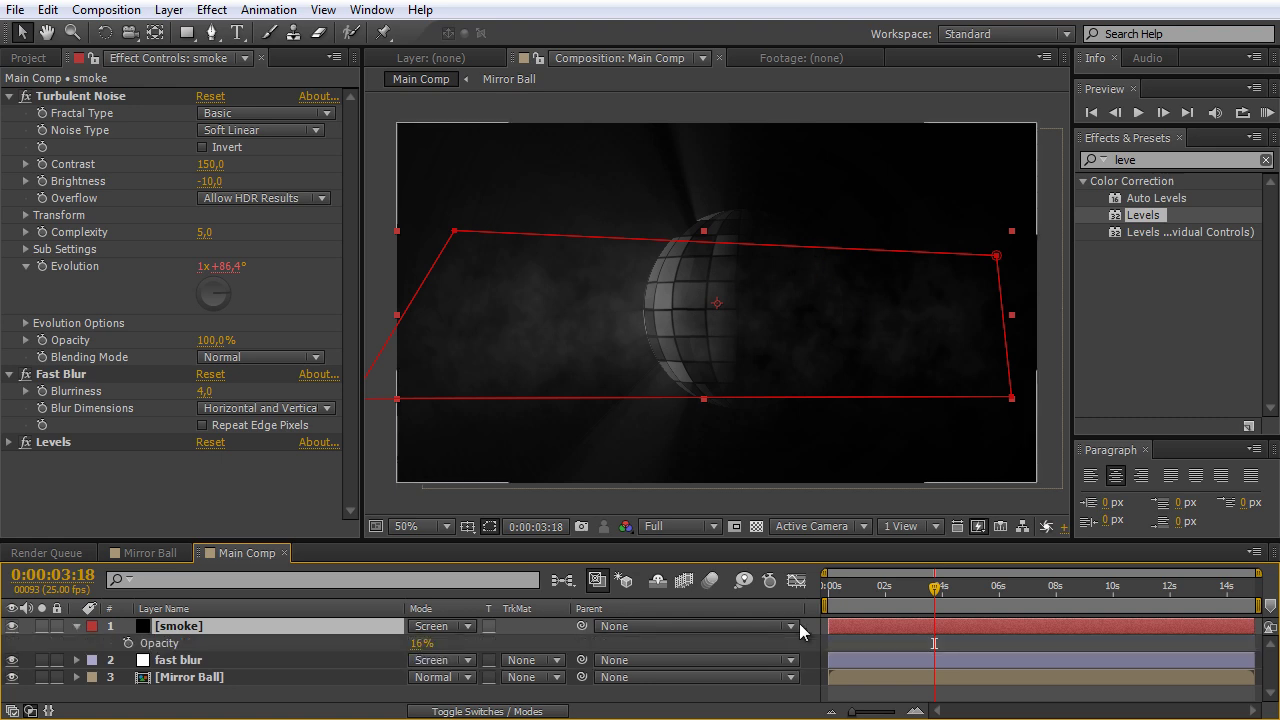
click(481, 652)
click(421, 643)
text(8)
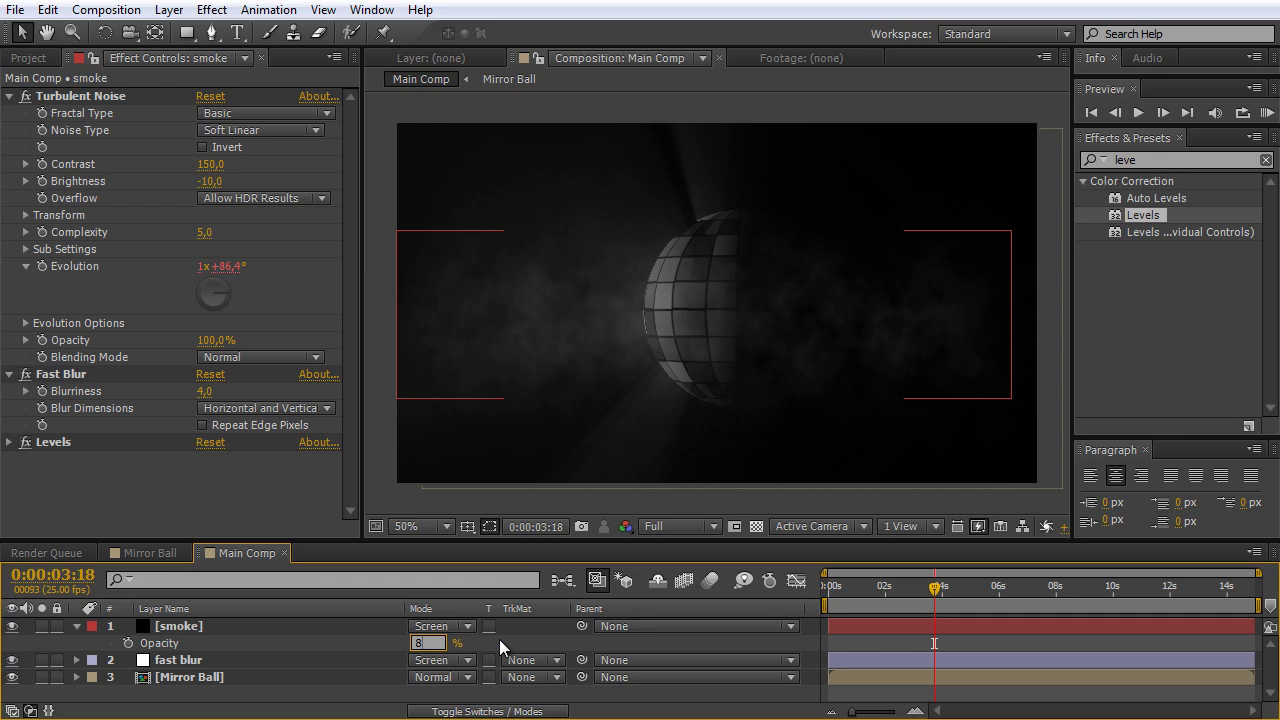
key(Return)
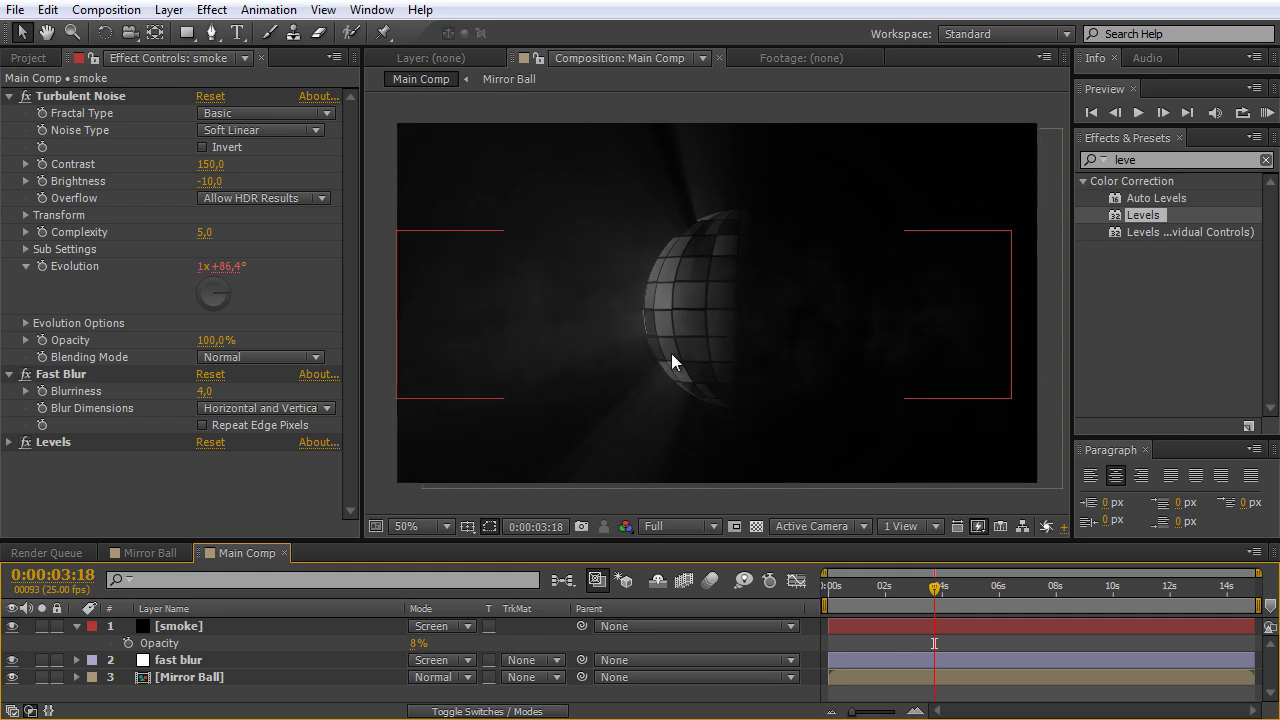
Collapse the smoke layer's properties and move the time indicator to 4:20
click(77, 626)
drag(934, 587, 965, 600)
click(110, 660)
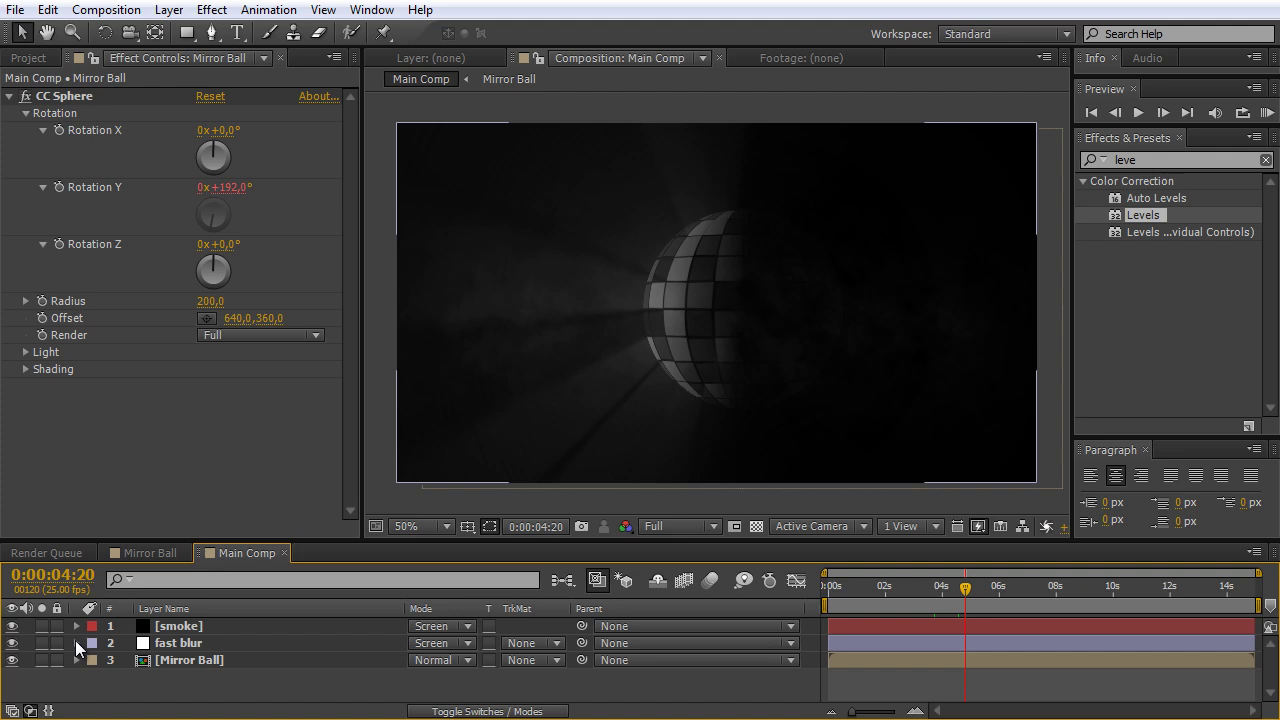
Create a solid named 'color' and apply the 4-Color Gradient effect to it
key(ctrl+y)
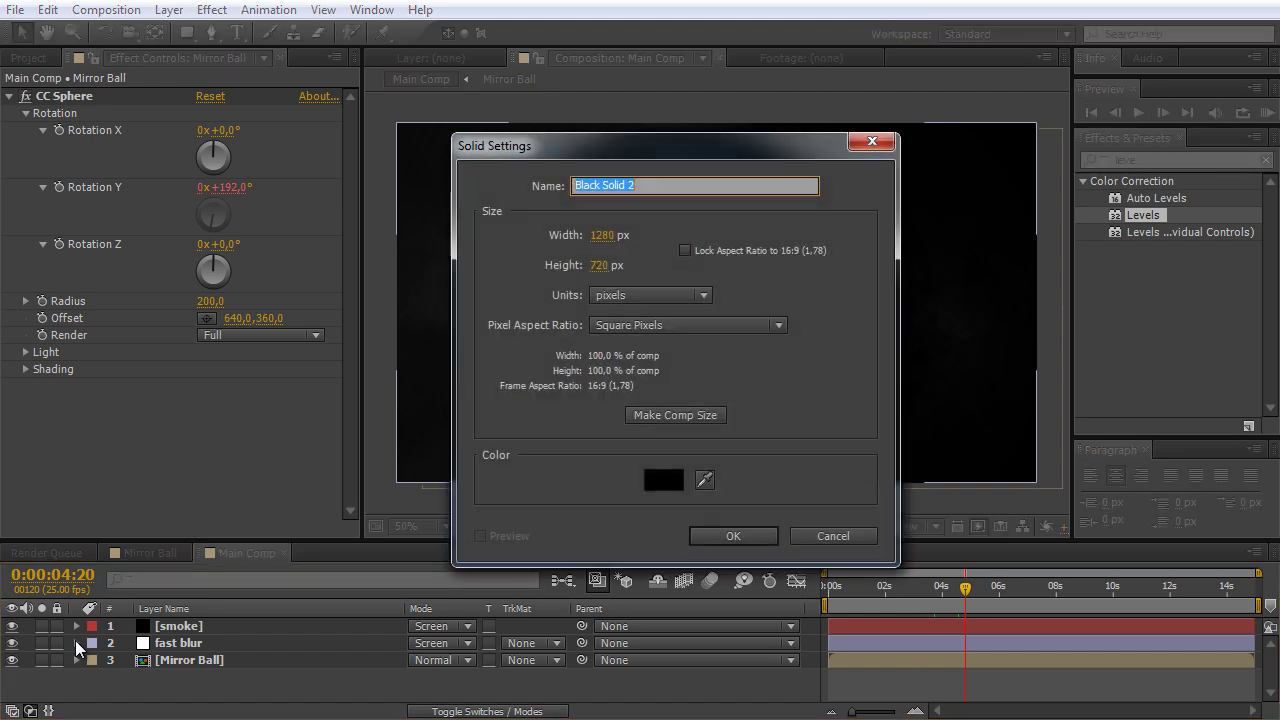
text(color)
click(720, 533)
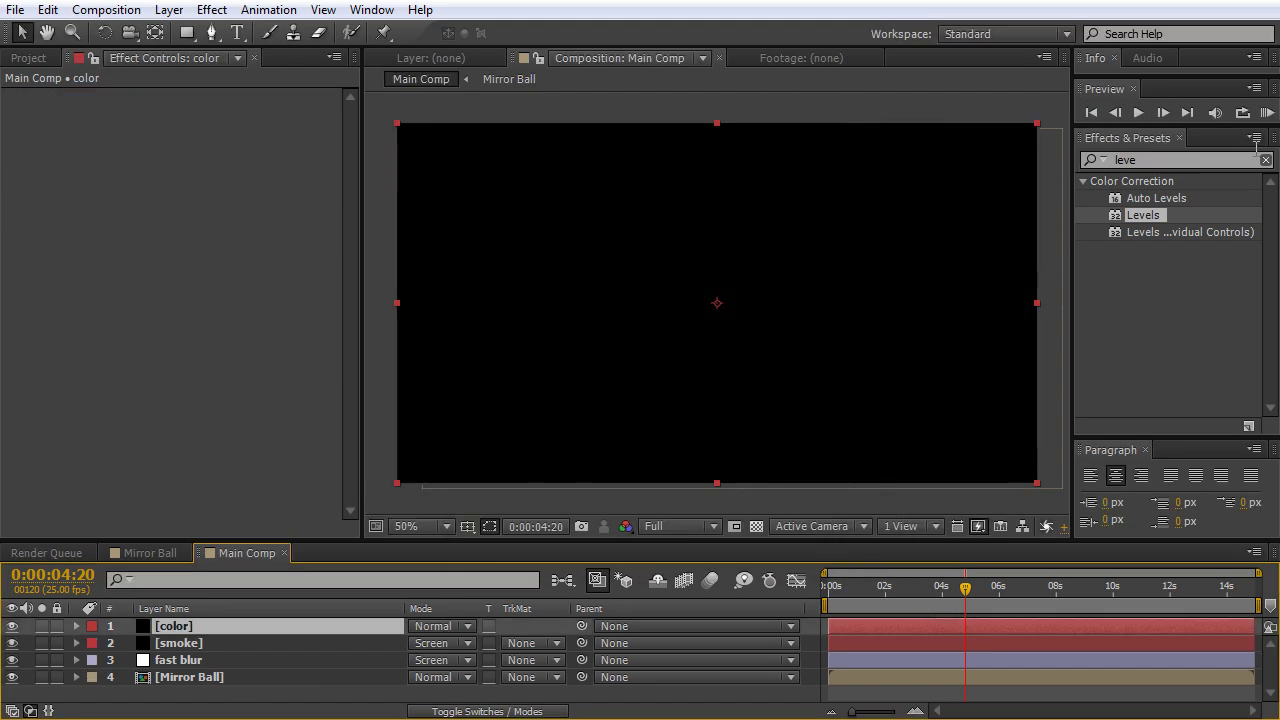
key(ctrl+5)
text(4-c)
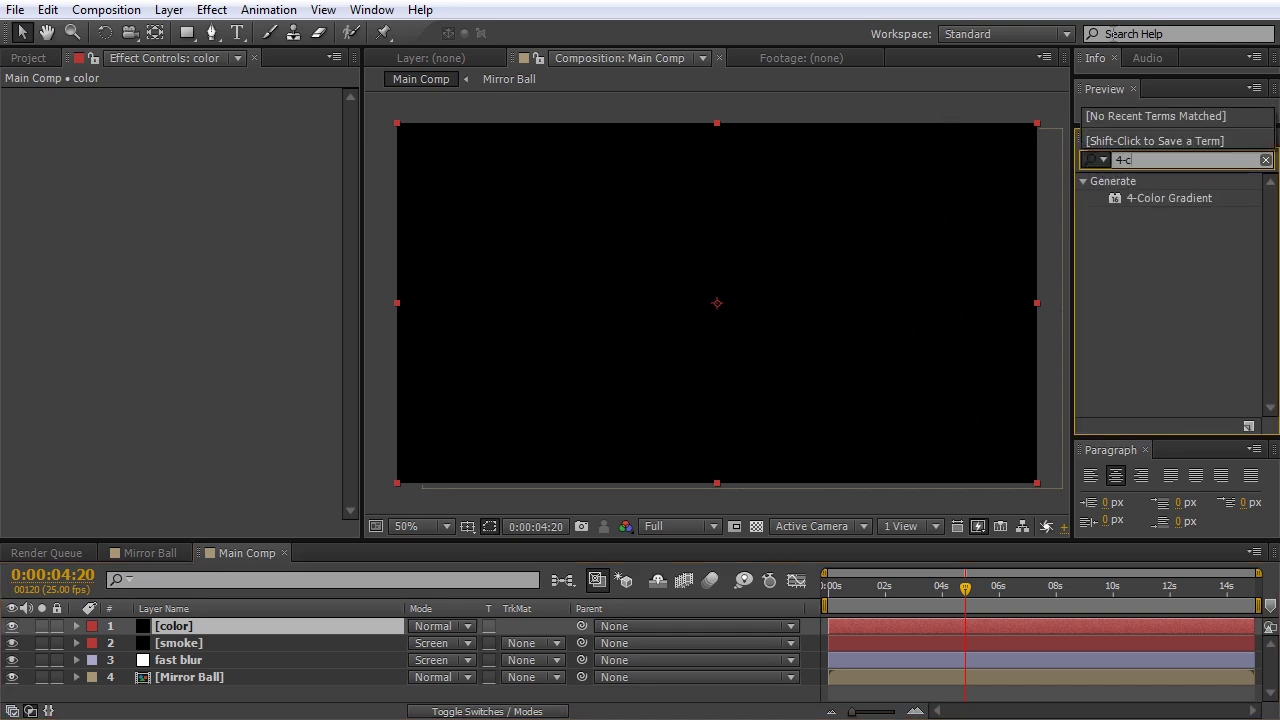
click(1200, 205)
click(1200, 207)
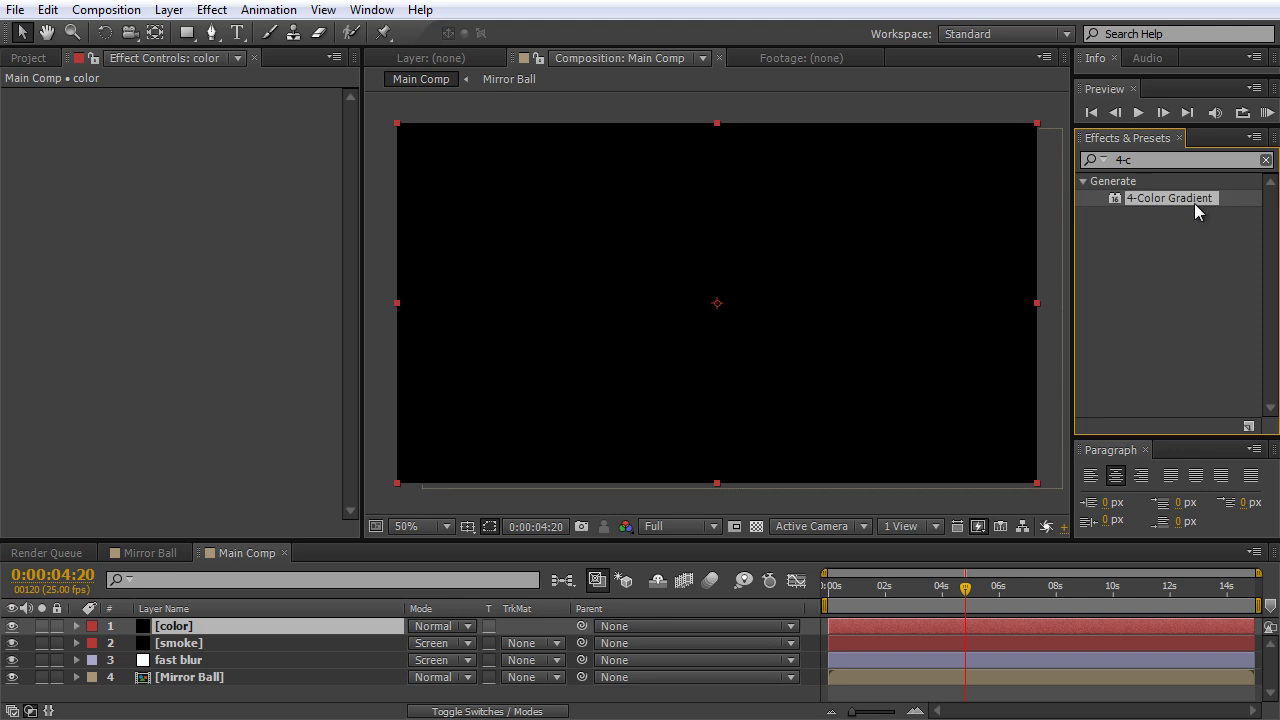
drag(1194, 203, 723, 362)
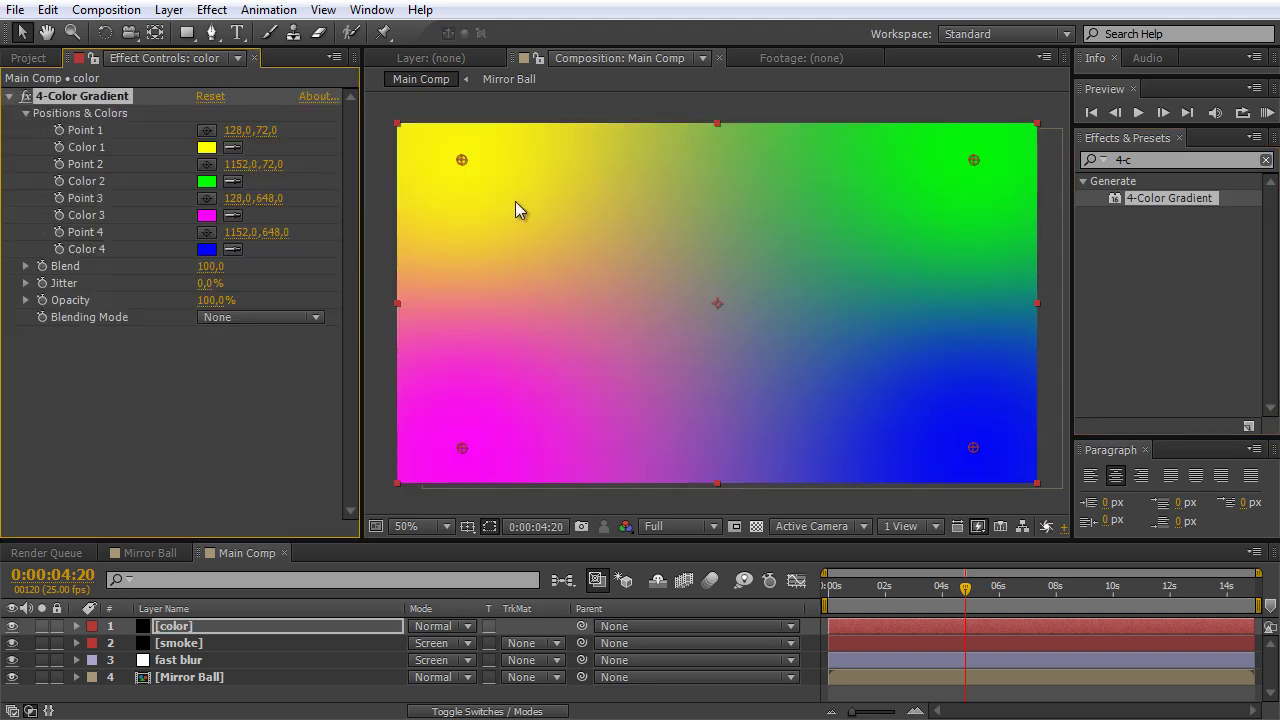
Drag the gradient's Points 1, 3 and 4 inward toward the frame centre
drag(467, 163, 487, 190)
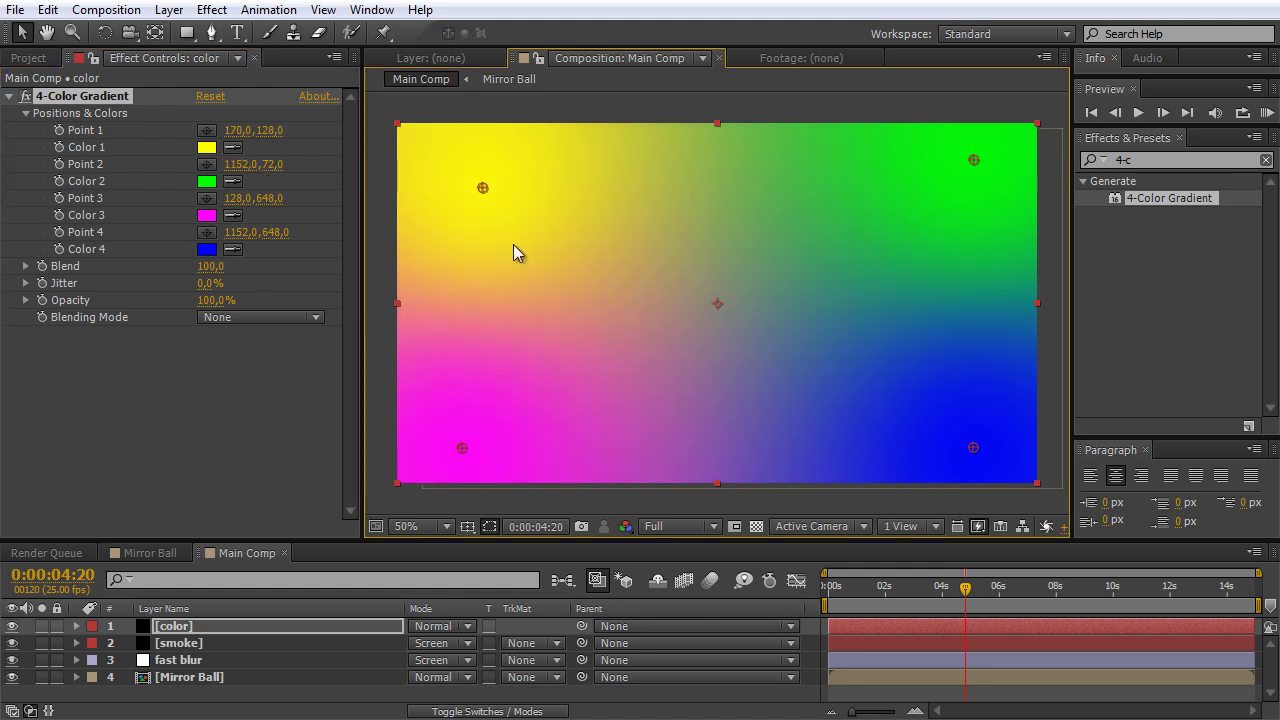
mouse_move(490, 190)
mouse_down()
mouse_move(561, 240)
mouse_move(661, 348)
mouse_move(692, 178)
mouse_move(521, 191)
mouse_move(491, 228)
mouse_up()
mouse_move(463, 449)
mouse_down()
mouse_move(503, 434)
mouse_move(561, 311)
mouse_move(511, 418)
mouse_move(494, 422)
mouse_up()
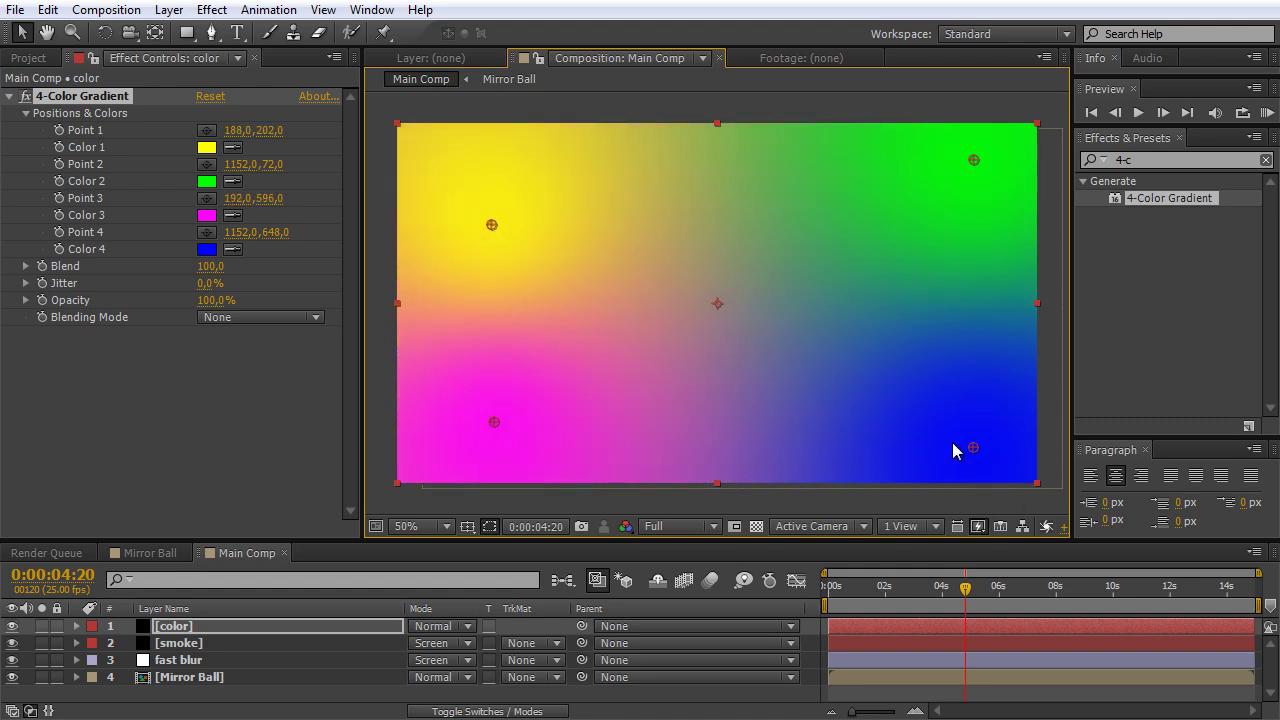
drag(960, 450, 920, 428)
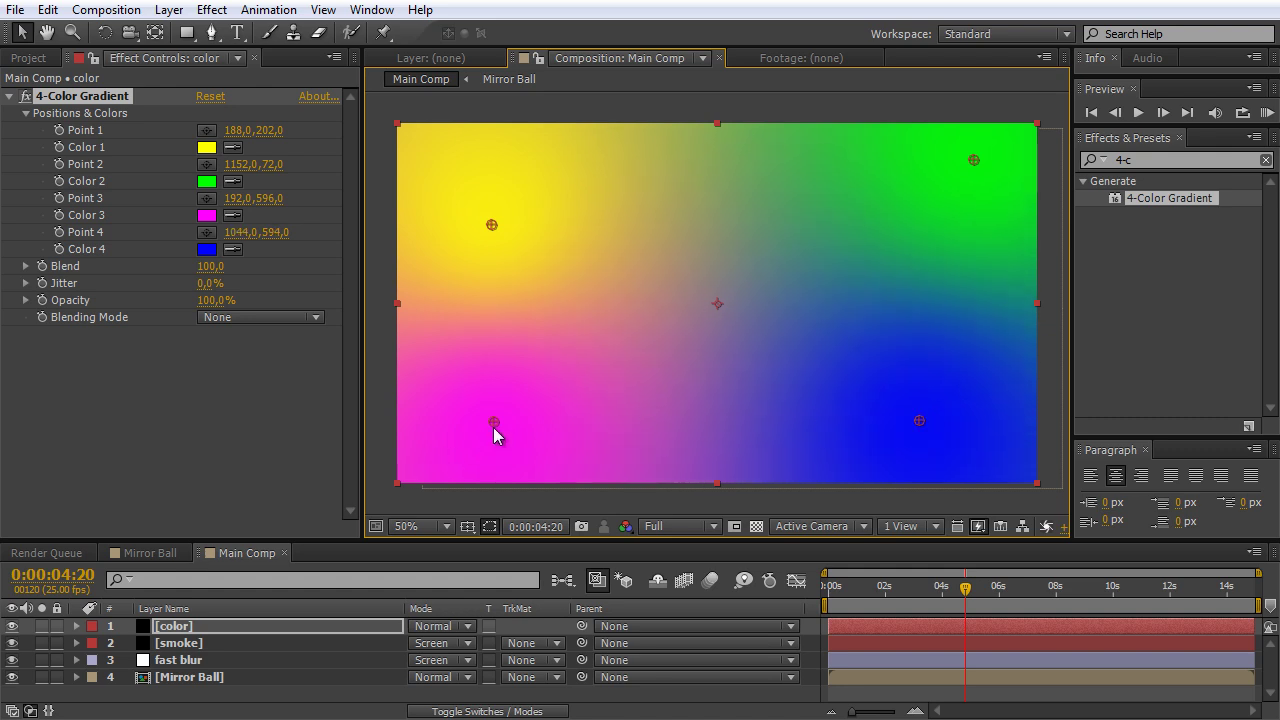
mouse_move(494, 430)
mouse_down()
mouse_move(450, 460)
mouse_move(537, 400)
mouse_up()
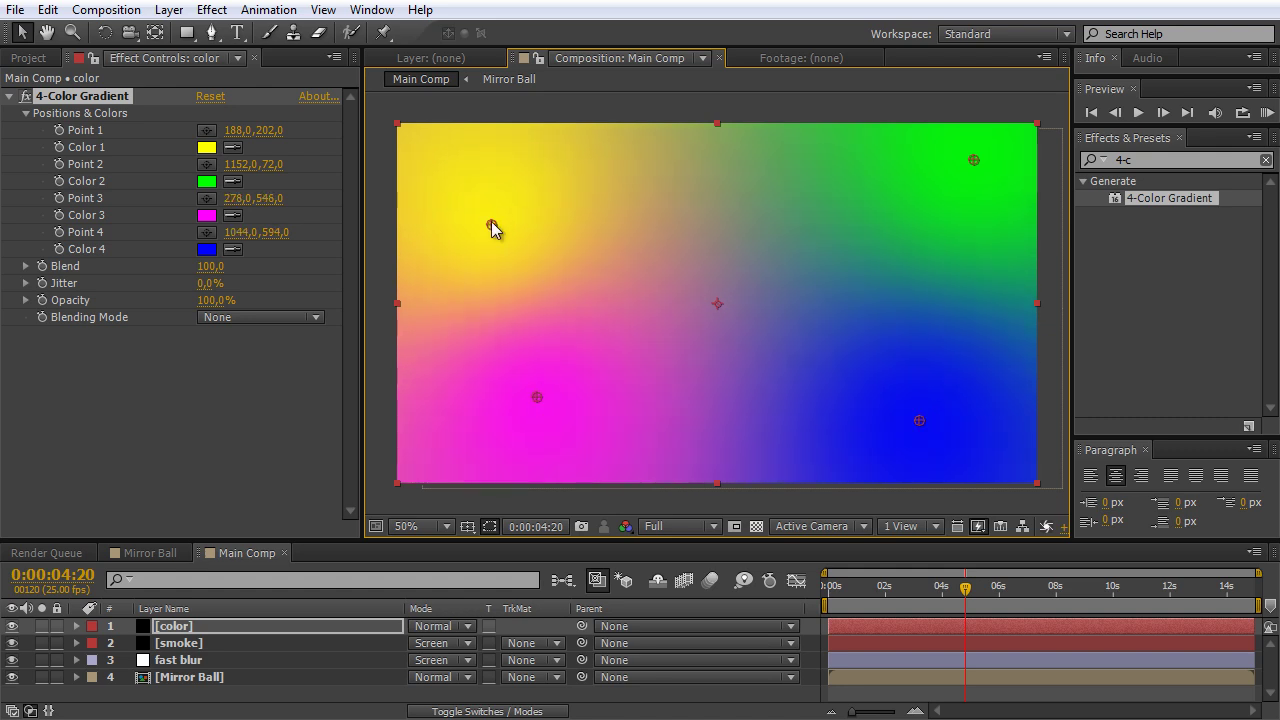
drag(492, 226, 509, 197)
drag(974, 160, 975, 155)
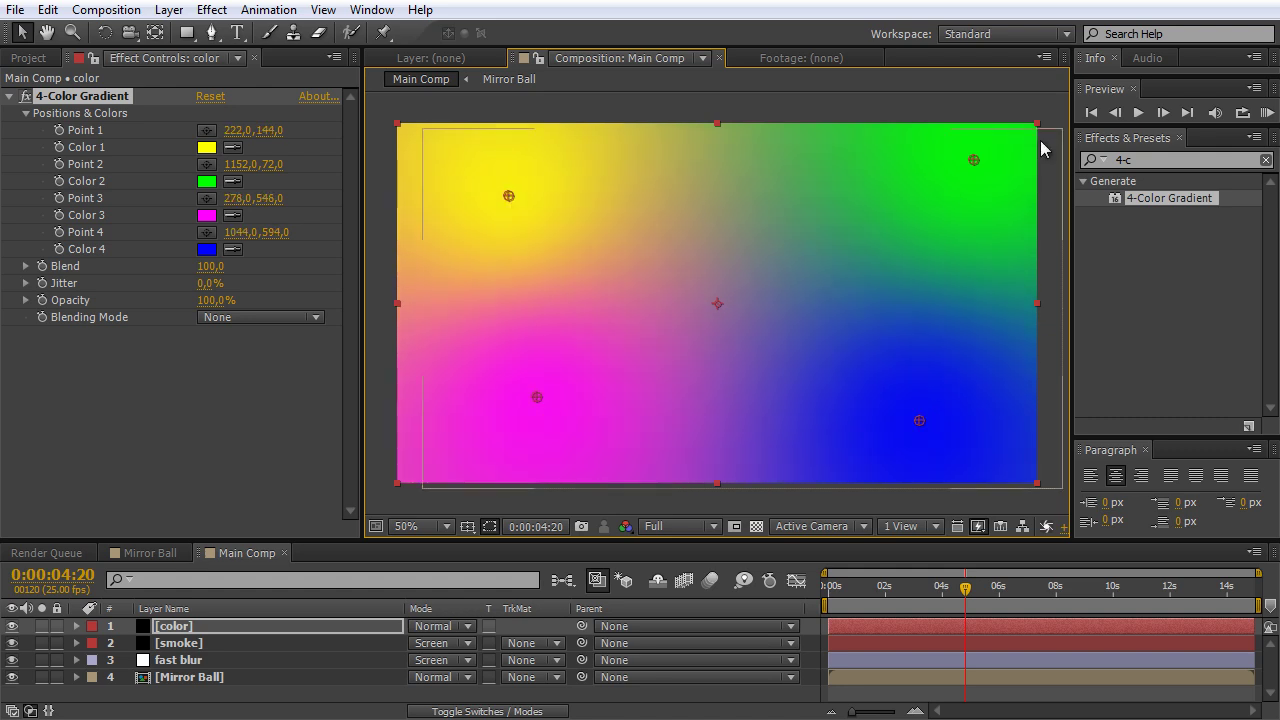
Set the color layer's blending mode to Divide and its Opacity to 40%
click(440, 628)
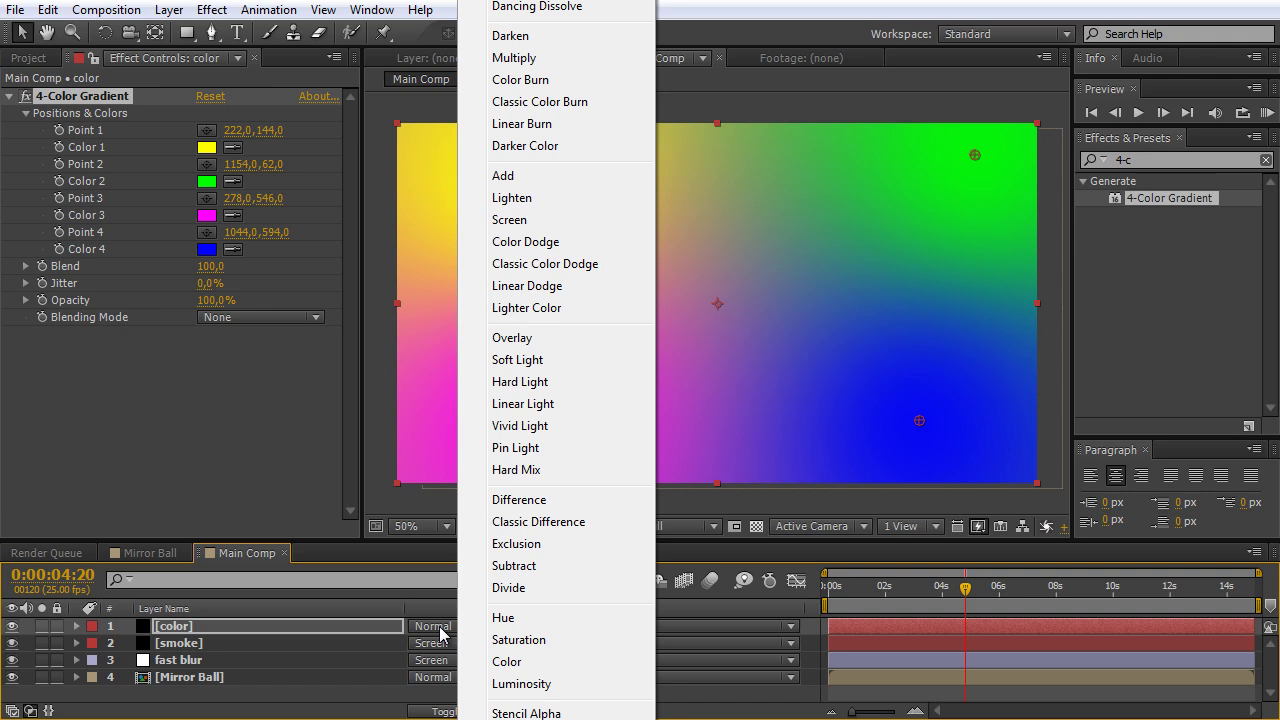
click(511, 589)
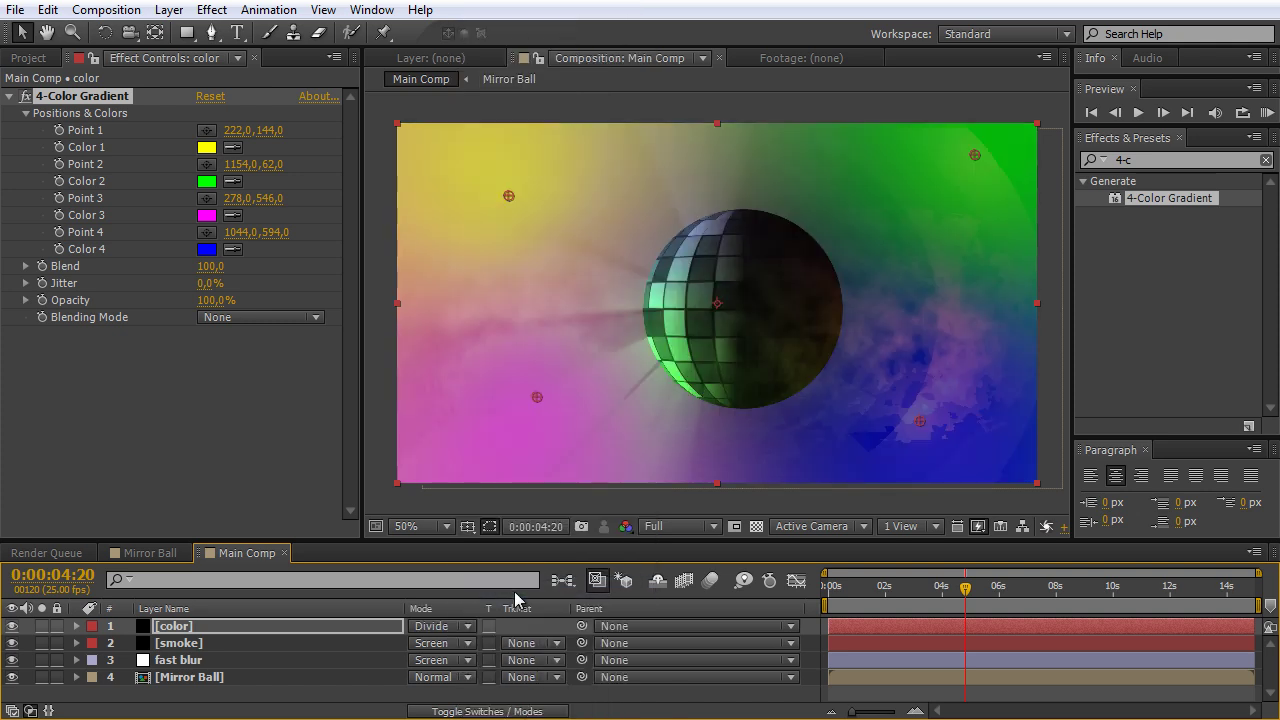
click(326, 624)
key(t)
drag(428, 645, 366, 643)
click(421, 643)
text(40)
click(267, 449)
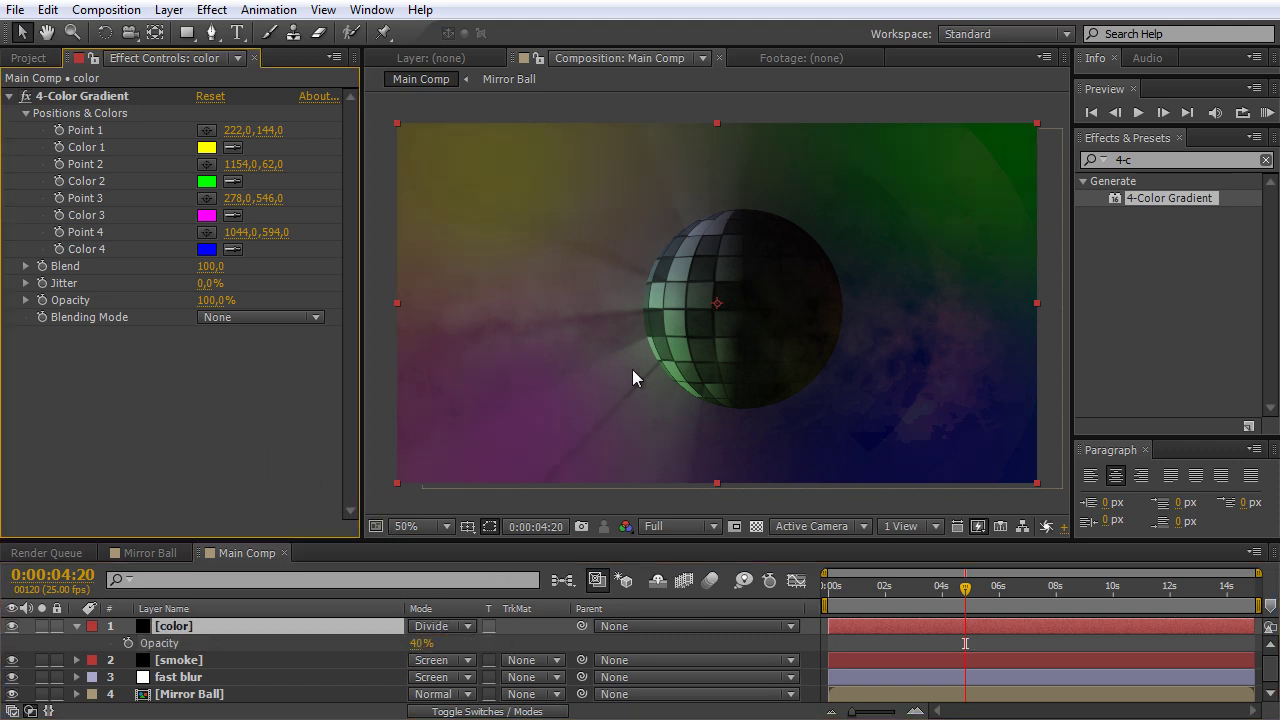
Zoom in and pan around the ball's edge to inspect the tinted composite
key(slash)
key(h)
drag(995, 455, 603, 303)
scroll(814, 414, up, 2)
drag(874, 431, 857, 337)
key(v)
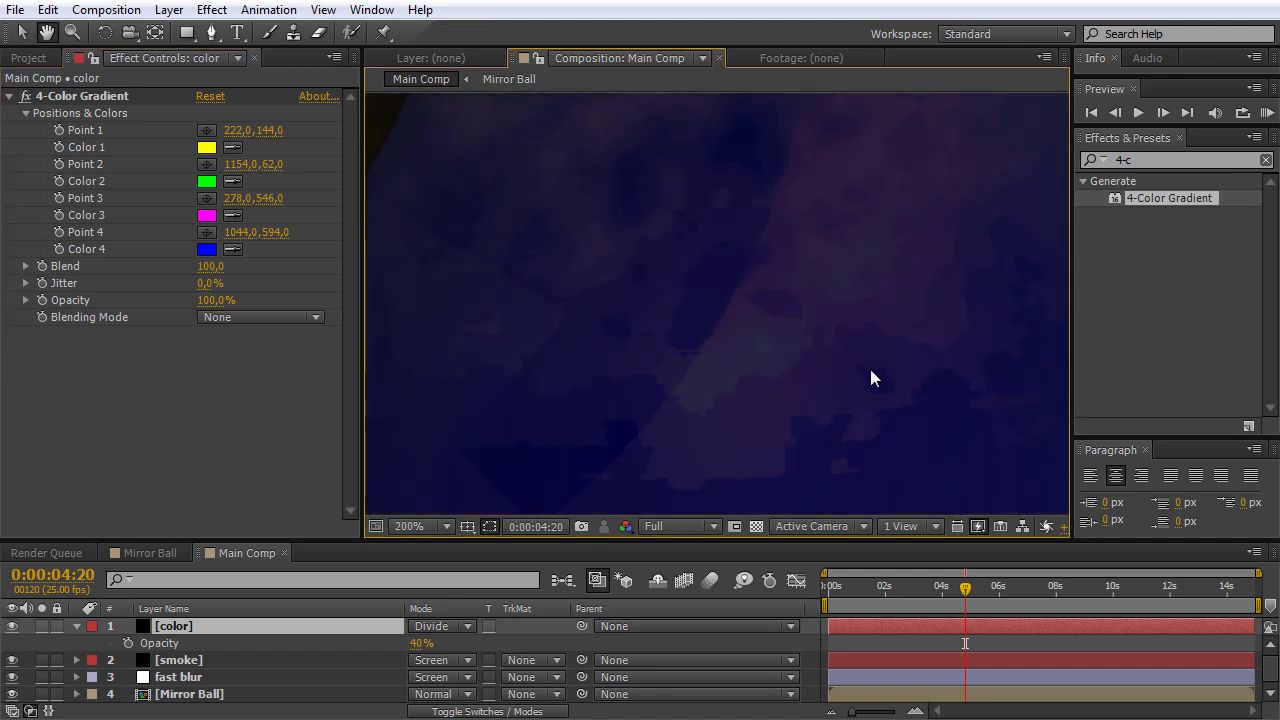
drag(883, 270, 788, 335)
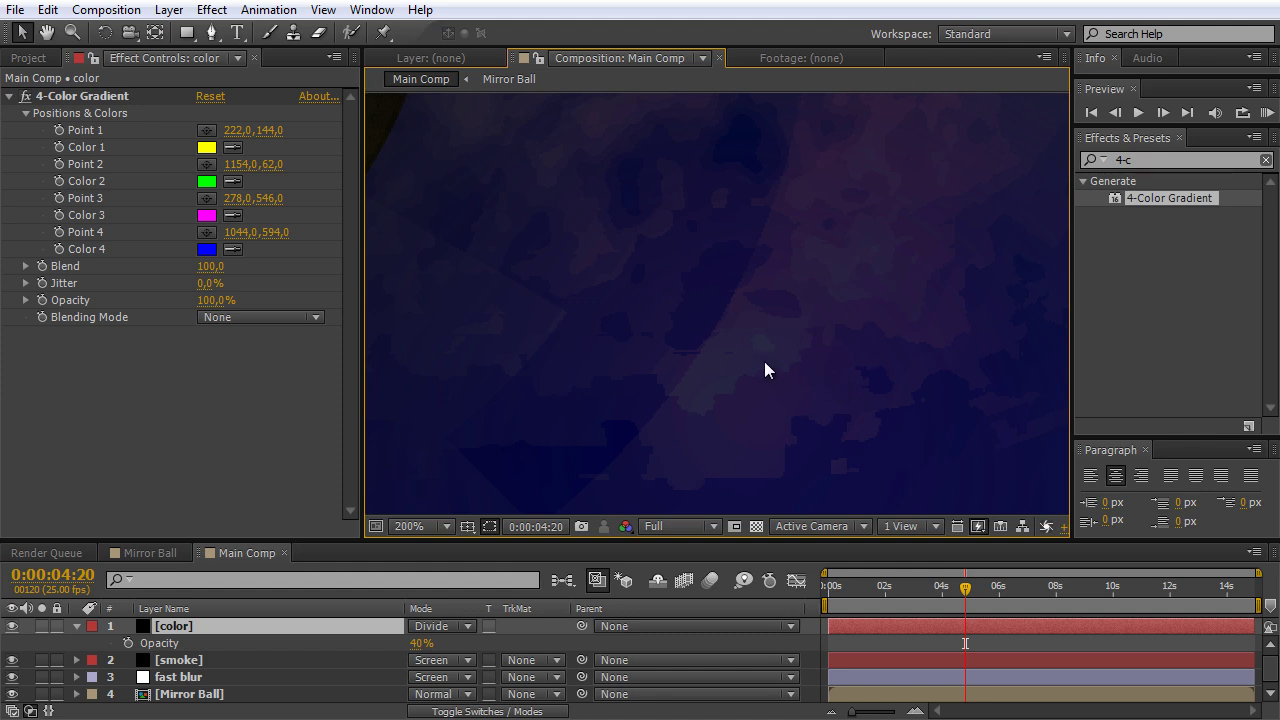
Show the Project panel's items and pan around the mirror ball to inspect it
click(30, 58)
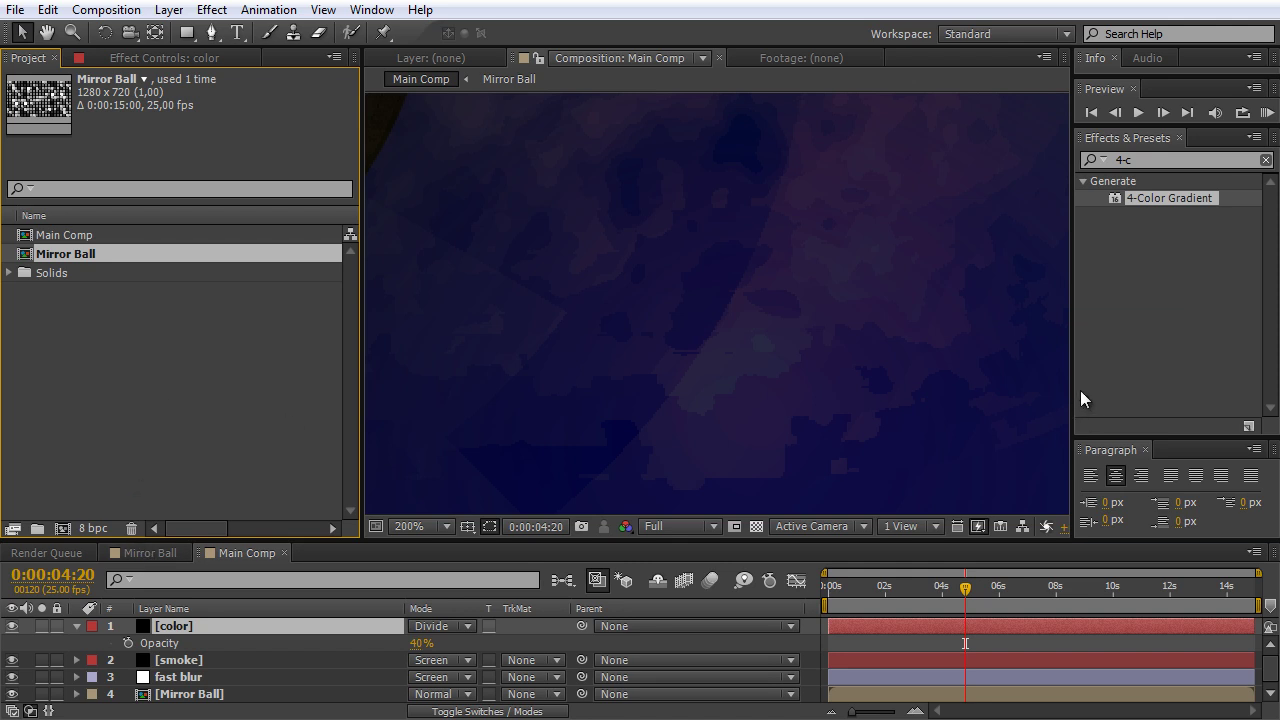
scroll(833, 323, down, 1)
key(h)
drag(657, 391, 1068, 391)
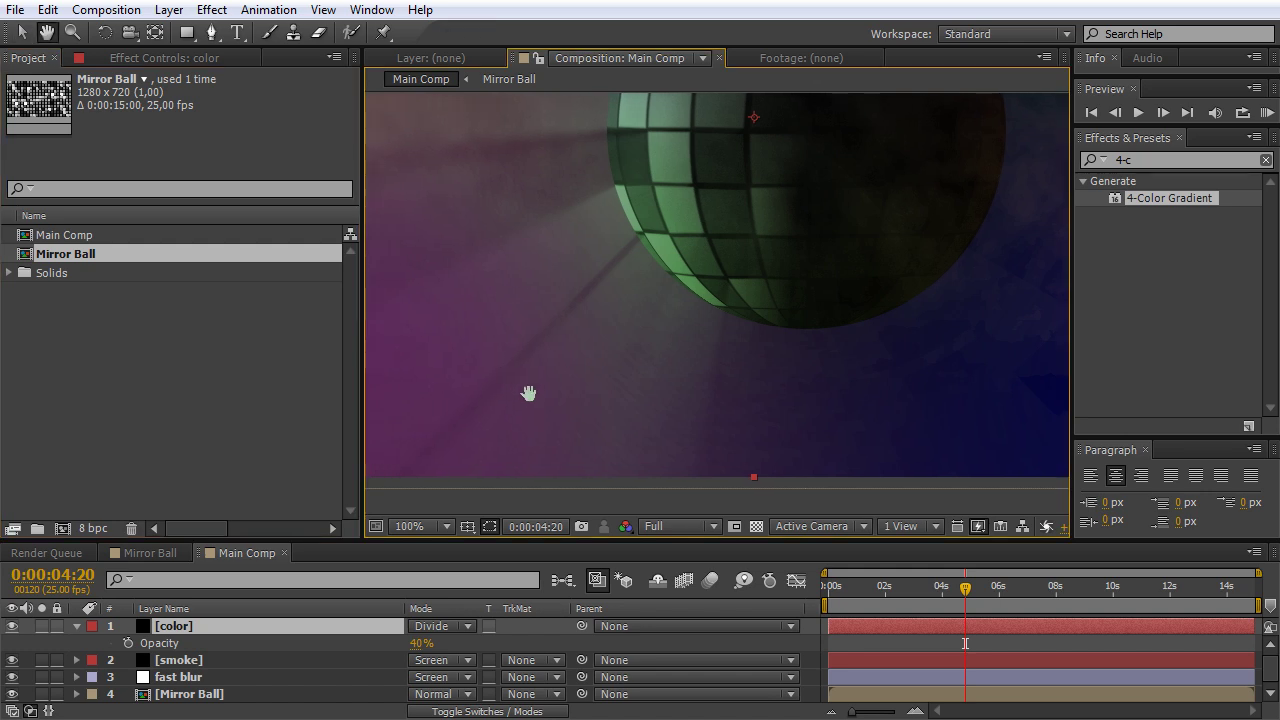
drag(538, 399, 425, 166)
drag(824, 380, 536, 416)
key(v)
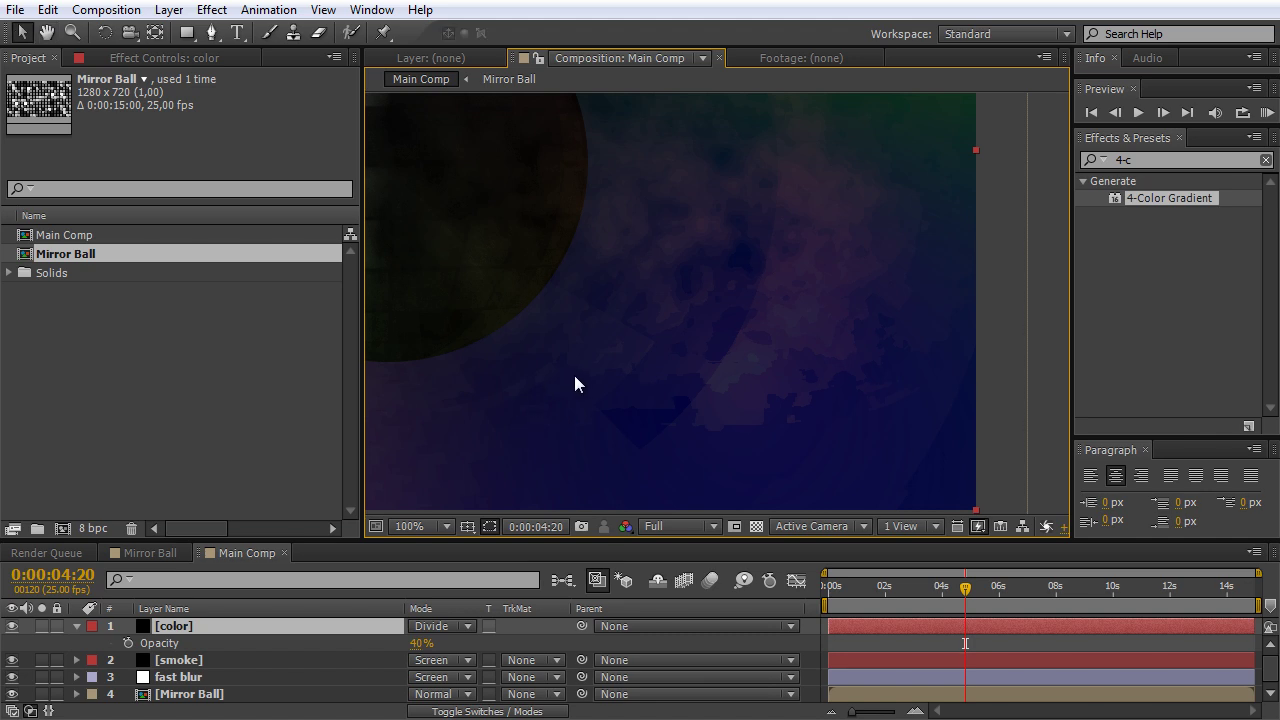
Cycle the project colour depth through 8 and 16 bpc, settling on 32 bpc
alt+click(96, 528)
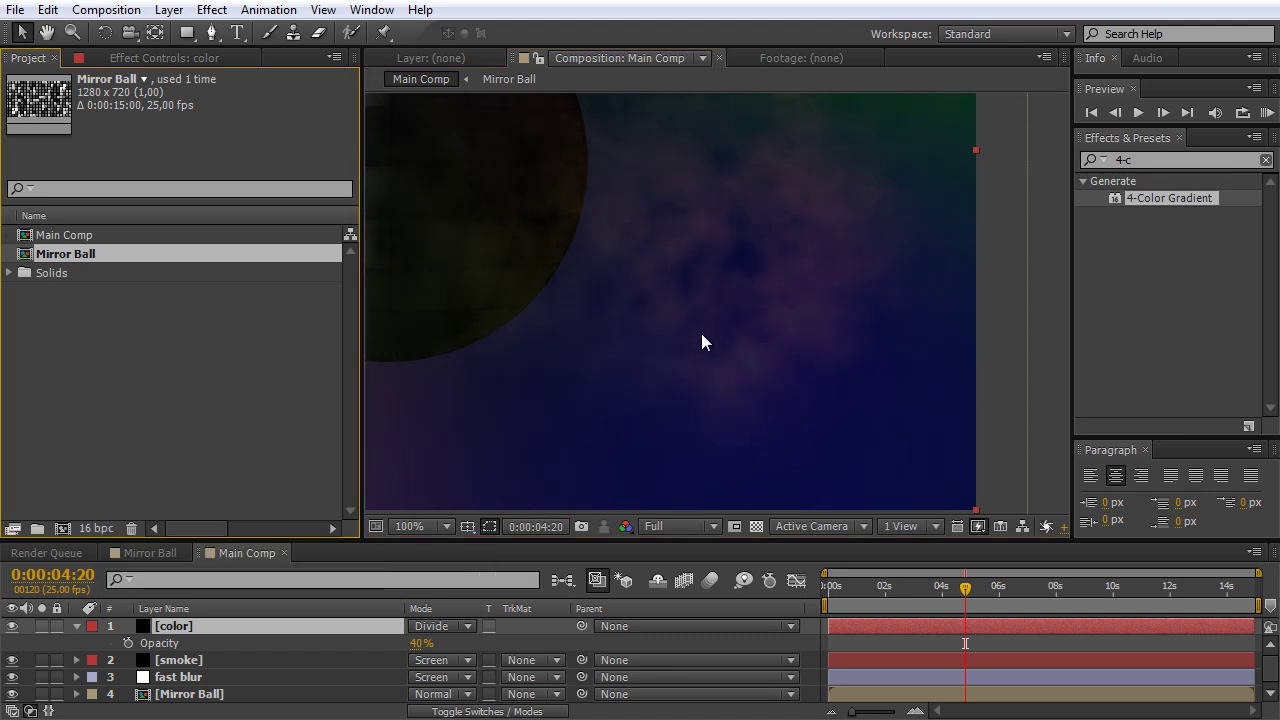
scroll(701, 333, down, 2)
key(h)
drag(710, 372, 791, 438)
key(v)
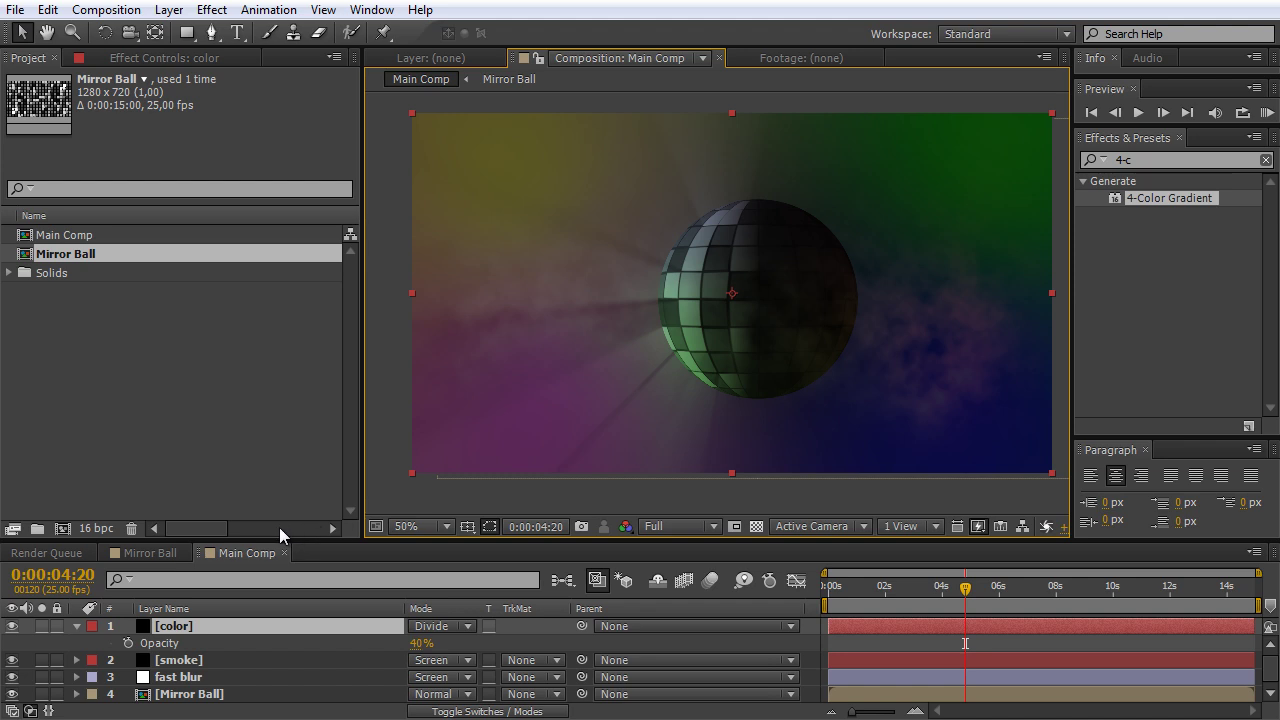
alt+click(92, 528)
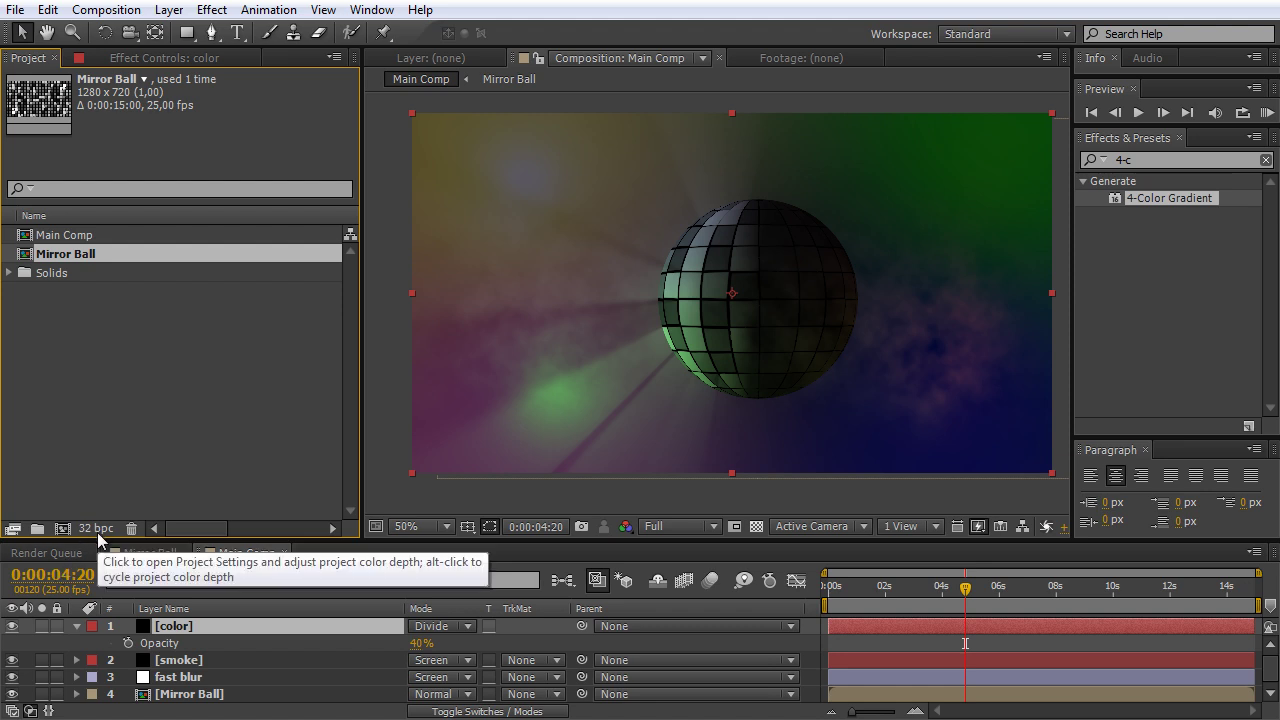
alt+click(97, 530)
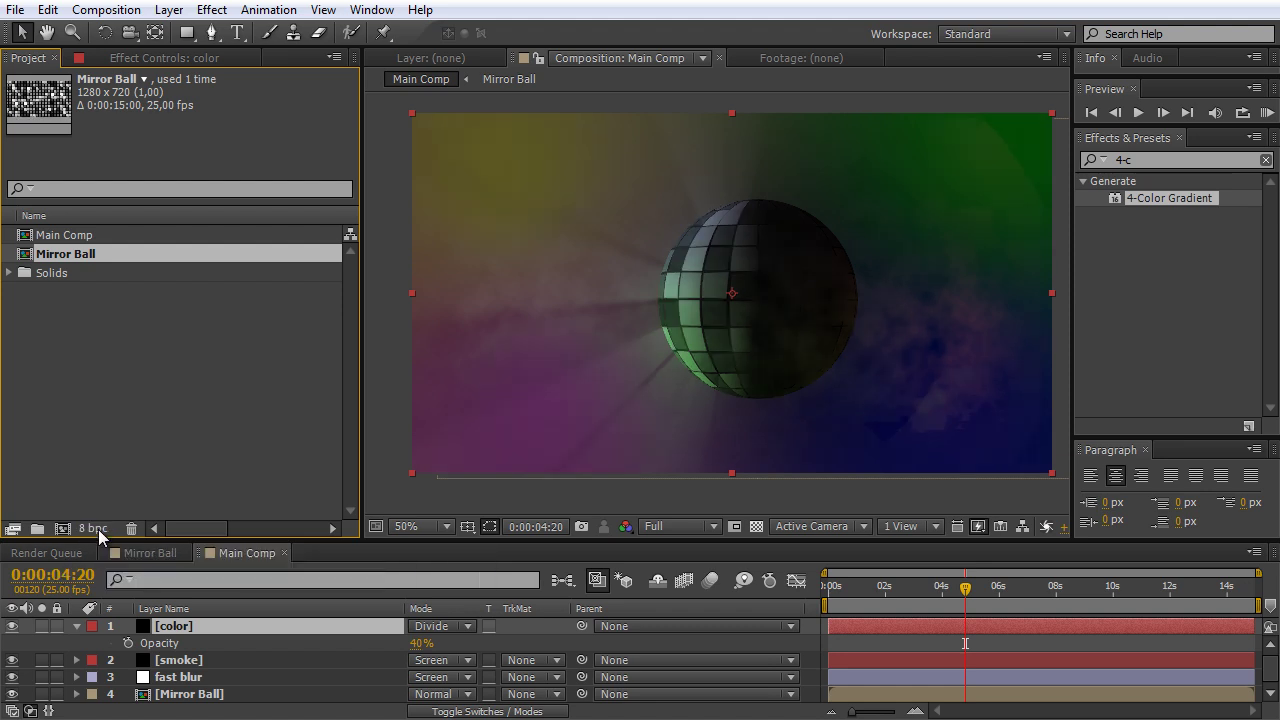
alt+click(98, 533)
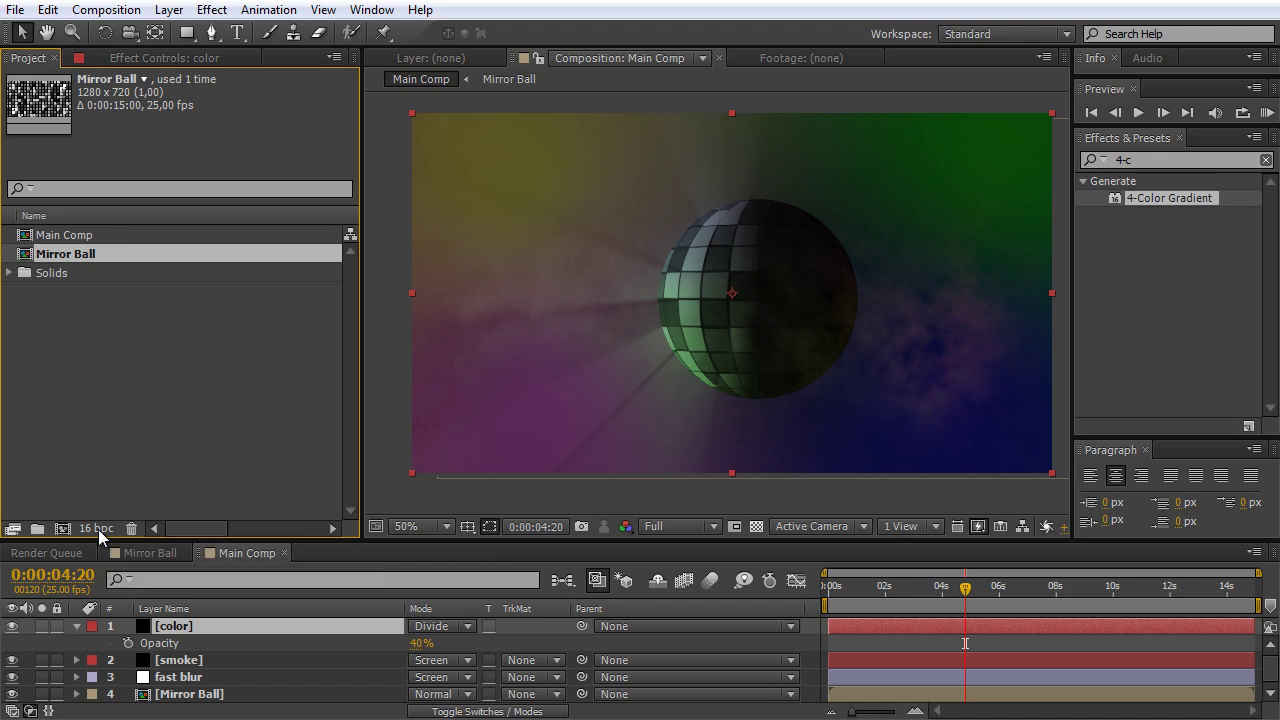
alt+click(98, 533)
Scrub the color layer's Opacity to test, re-enter 40%, and enlarge the Timeline panel
drag(421, 643, 386, 643)
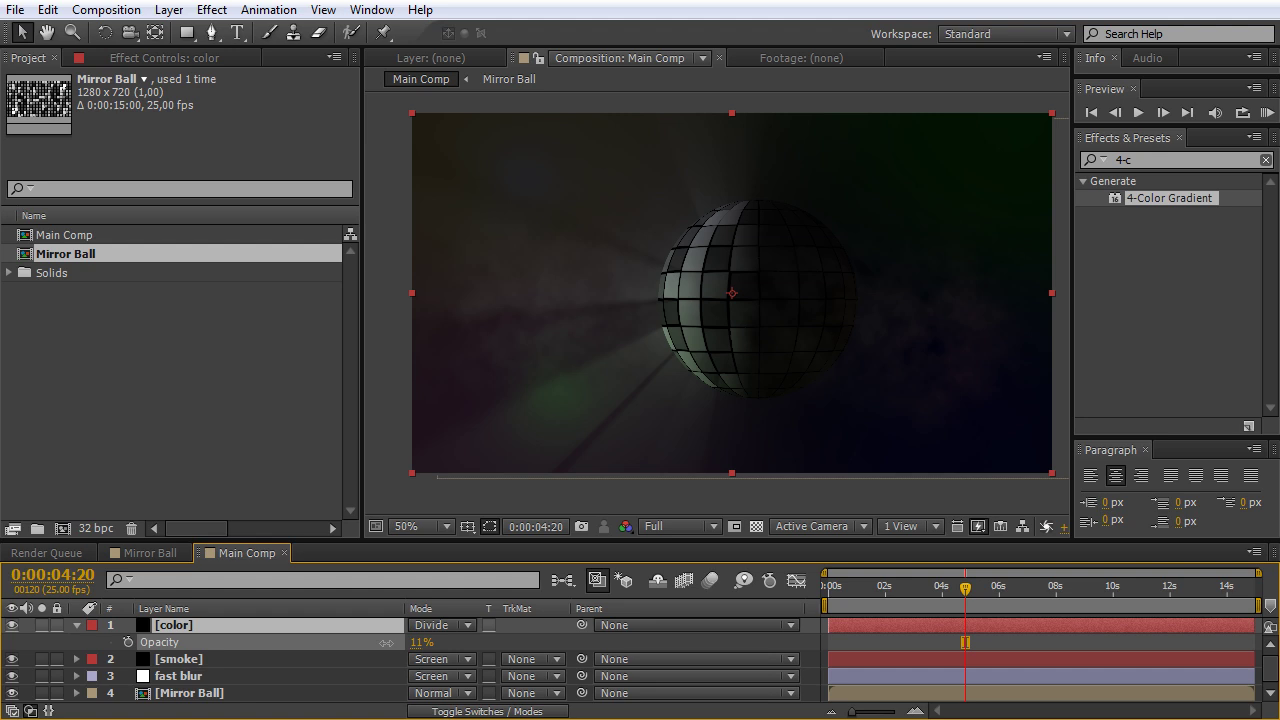
drag(389, 643, 404, 645)
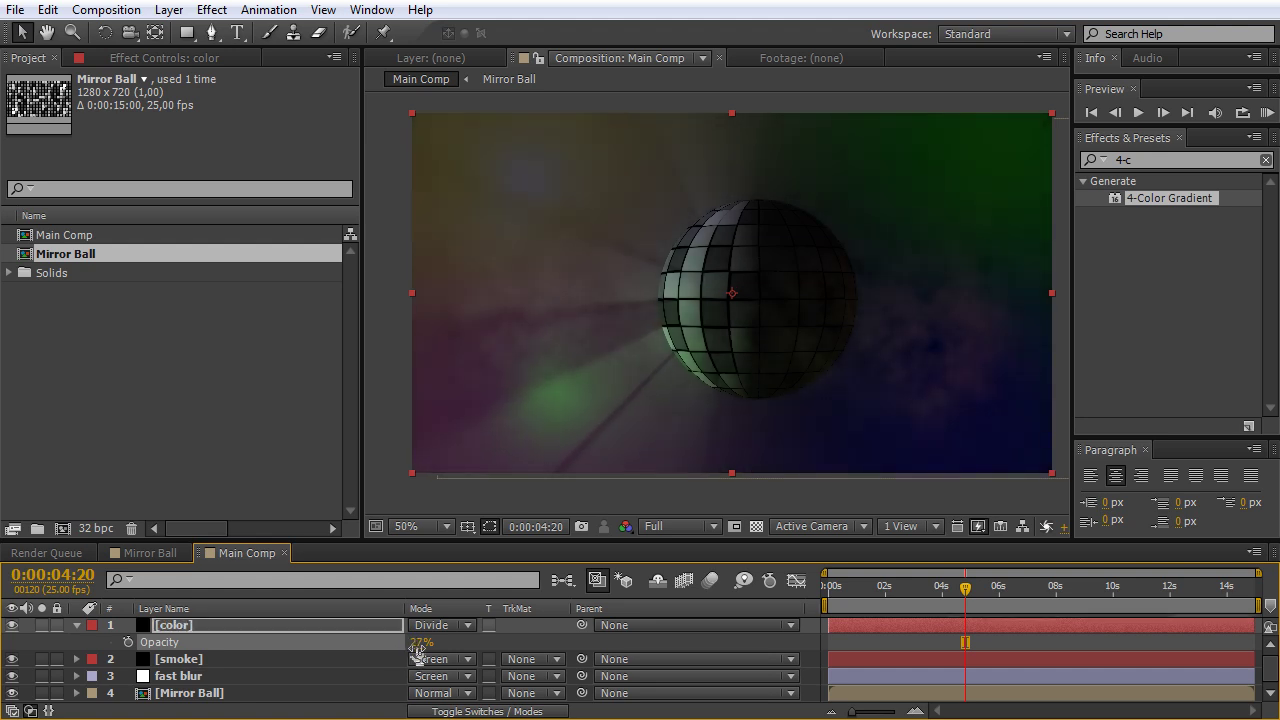
click(418, 643)
text(40)
key(Return)
drag(306, 540, 307, 490)
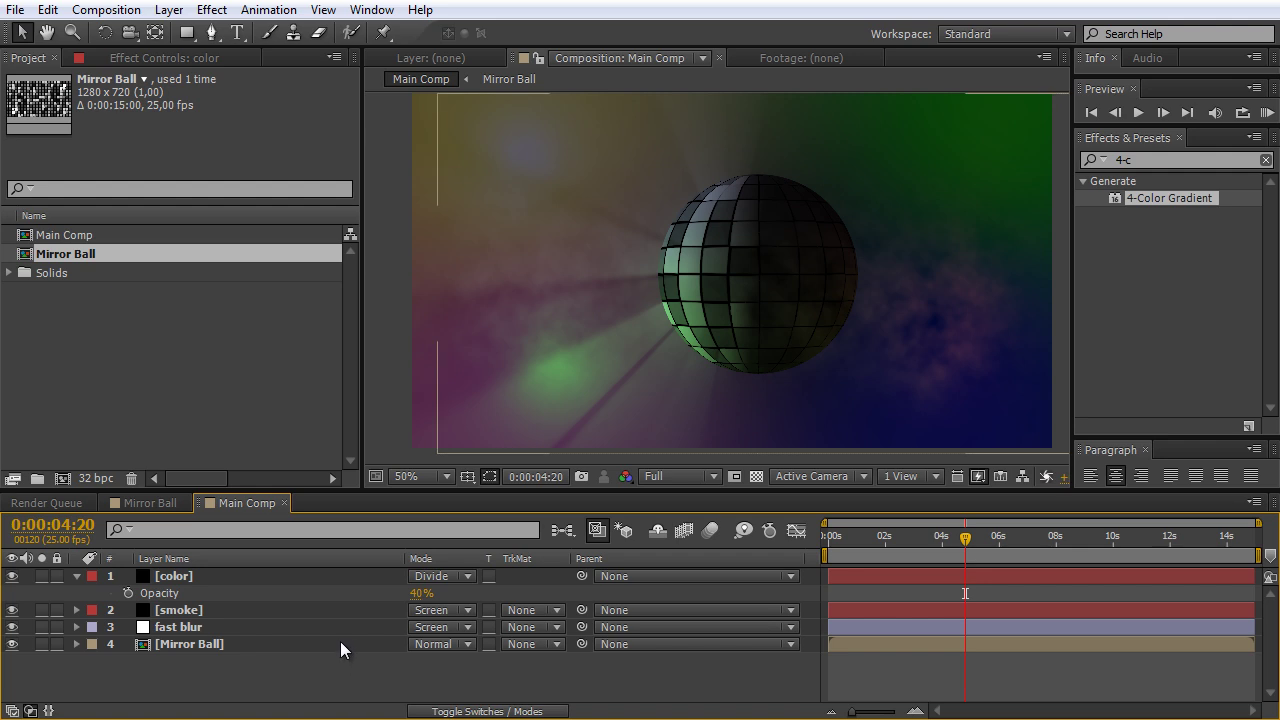
Create a black solid named BG and move it to the bottom of the layer stack
key(ctrl+y)
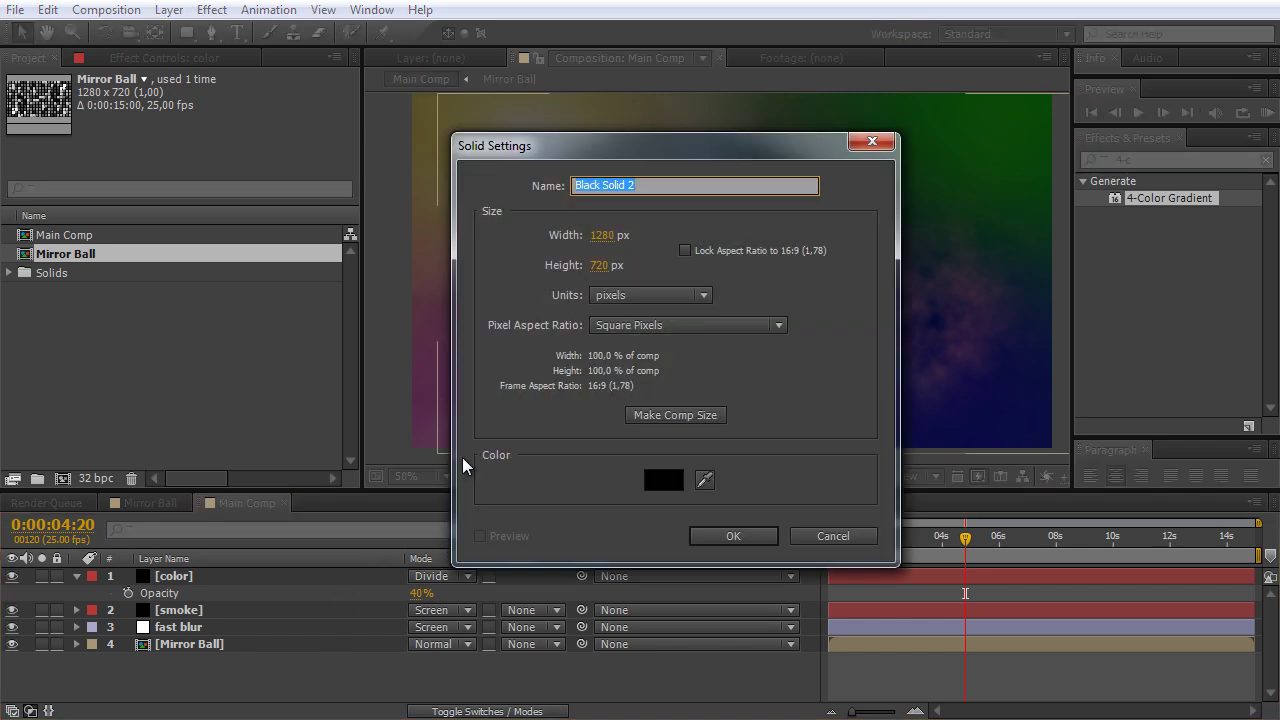
text(BG)
click(729, 536)
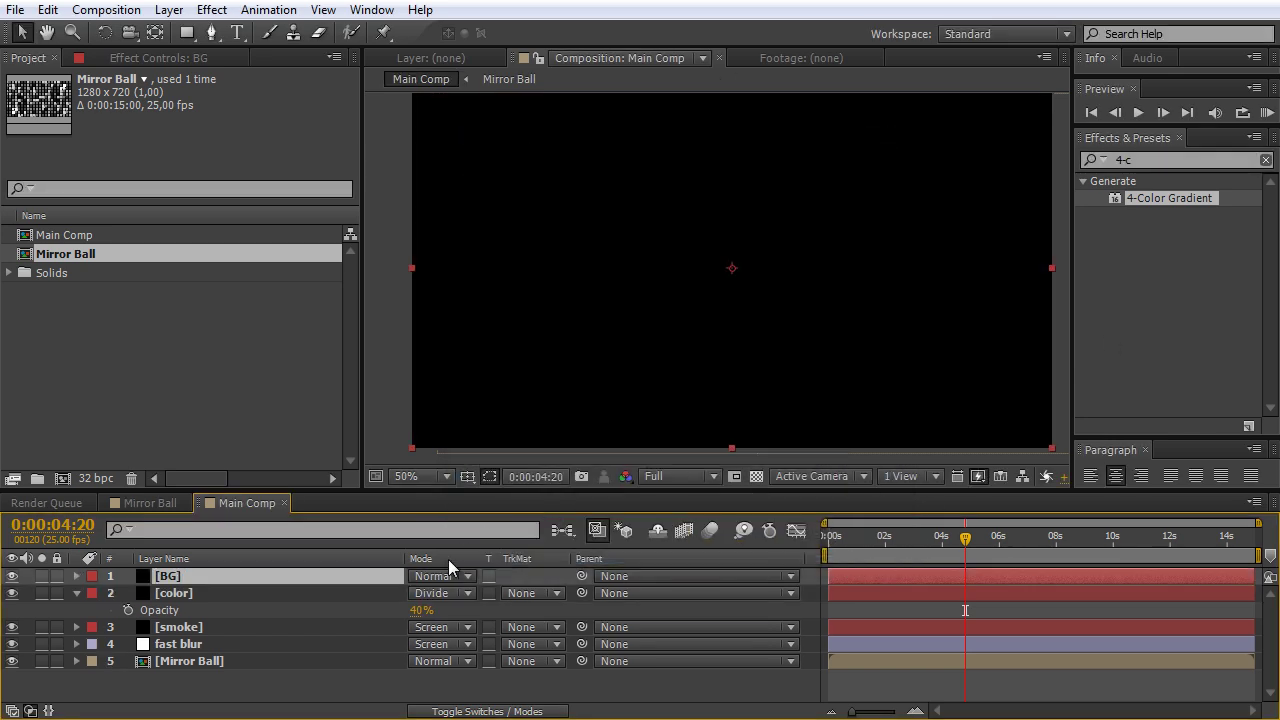
drag(231, 574, 242, 671)
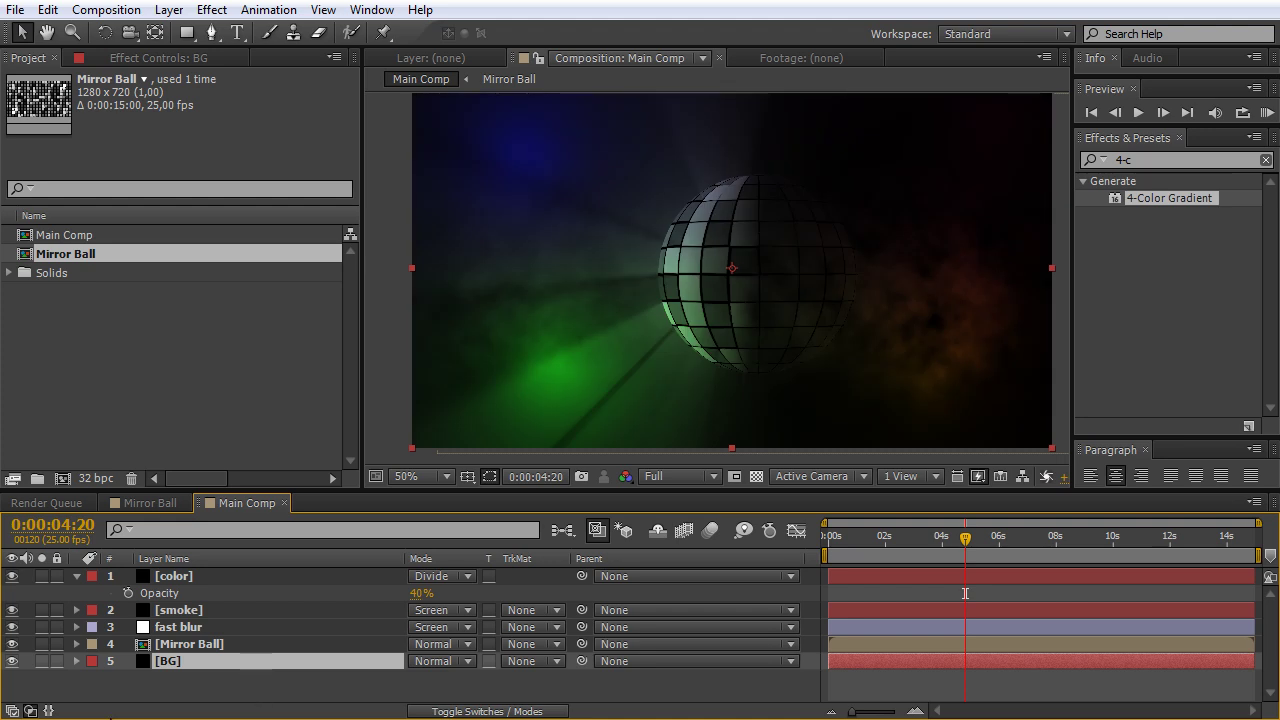
Compare the composite with and without BG and the transparency grid, leaving BG visible
click(12, 662)
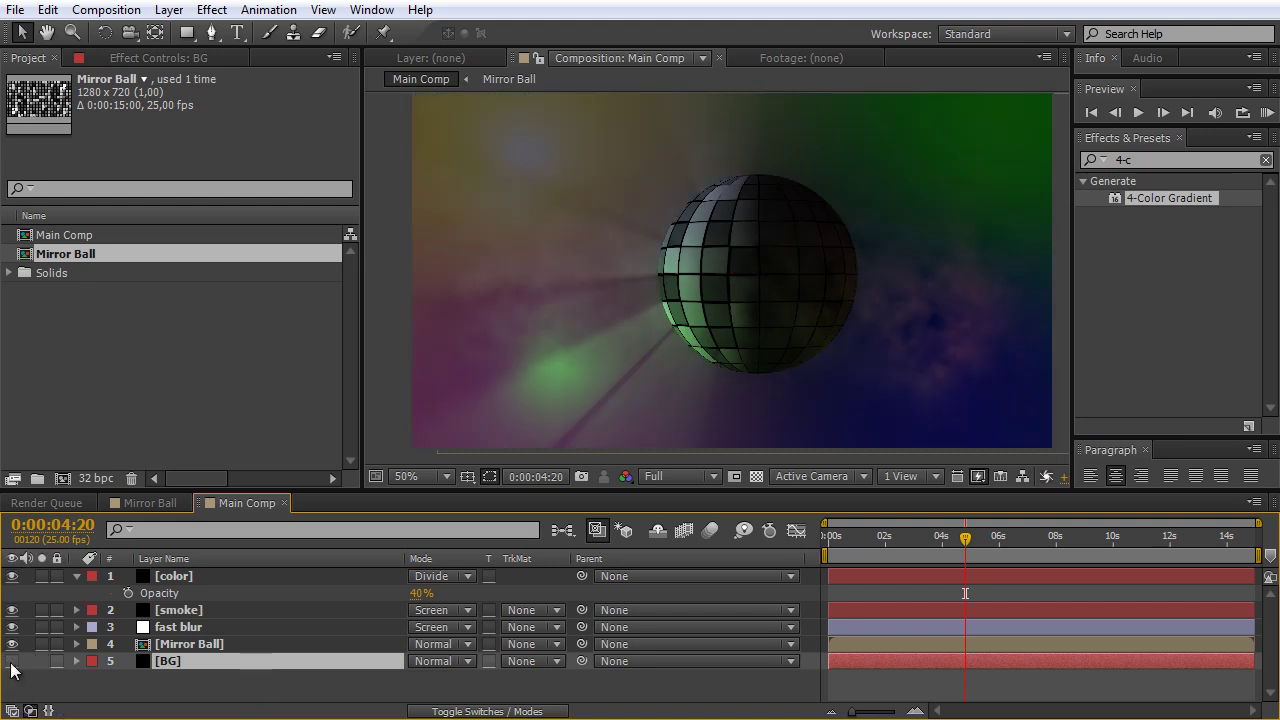
click(12, 661)
click(12, 662)
click(757, 476)
click(758, 475)
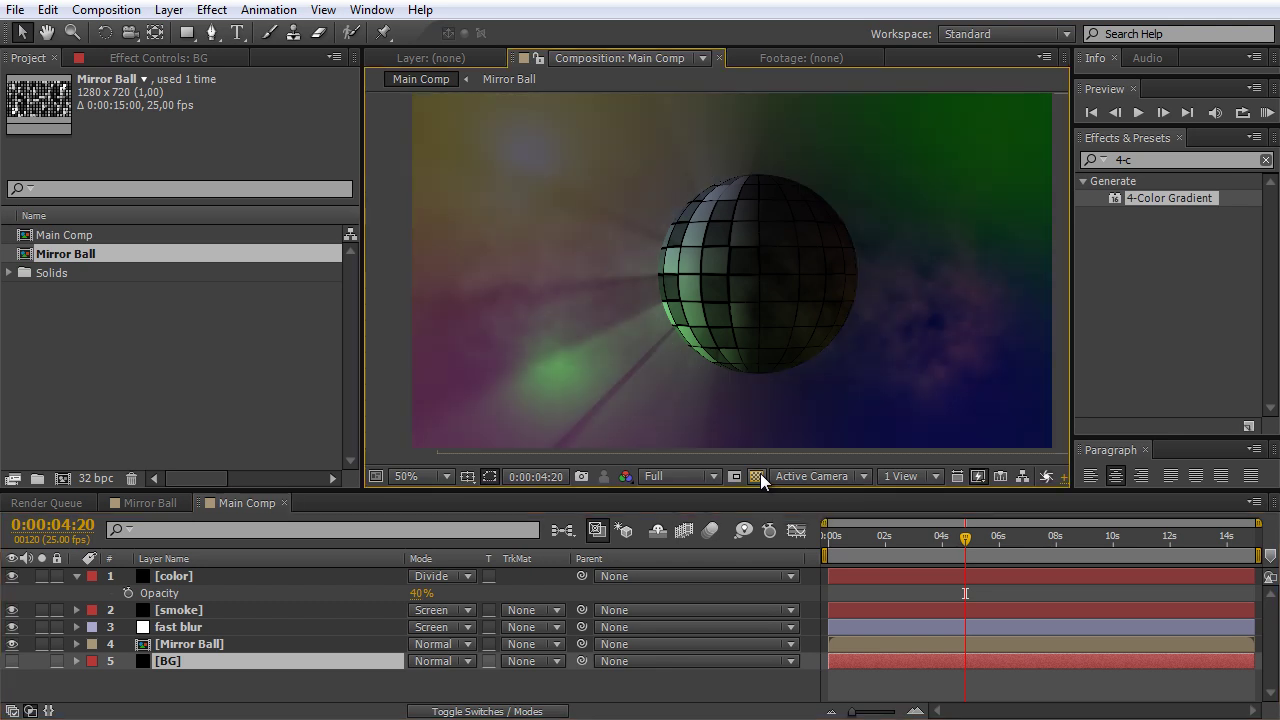
click(757, 476)
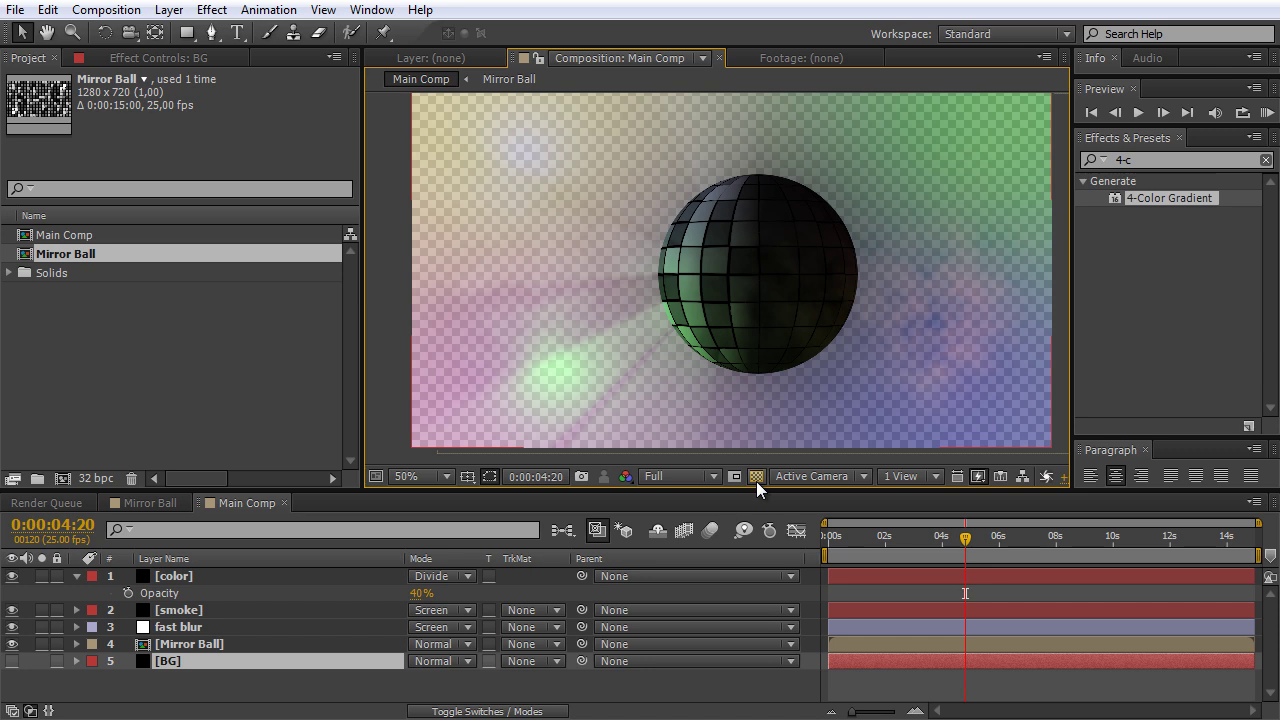
click(757, 476)
click(757, 476)
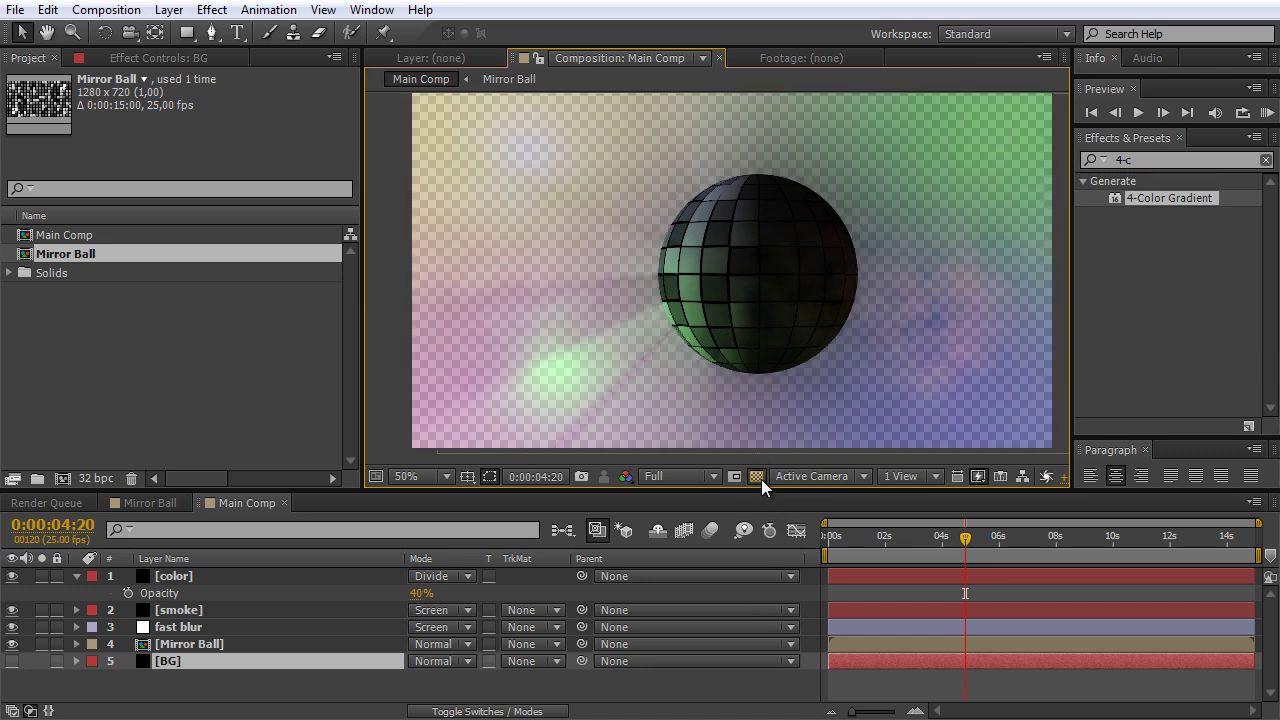
click(758, 477)
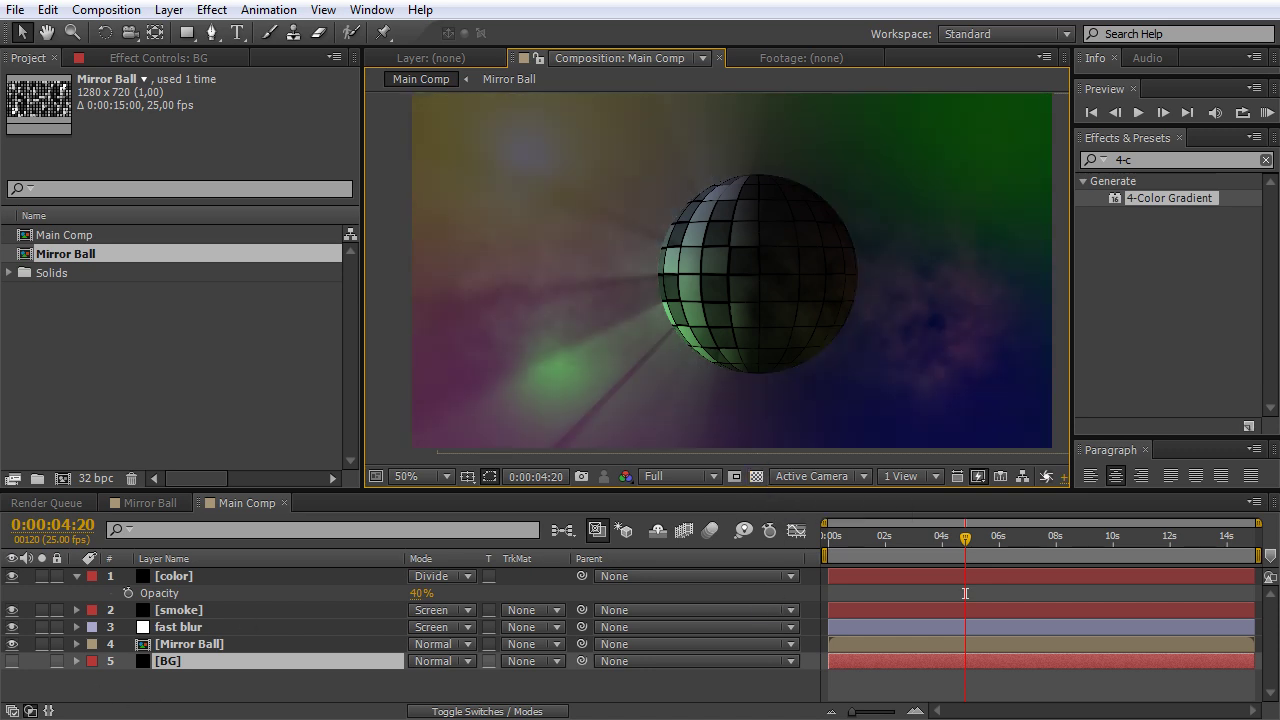
click(12, 661)
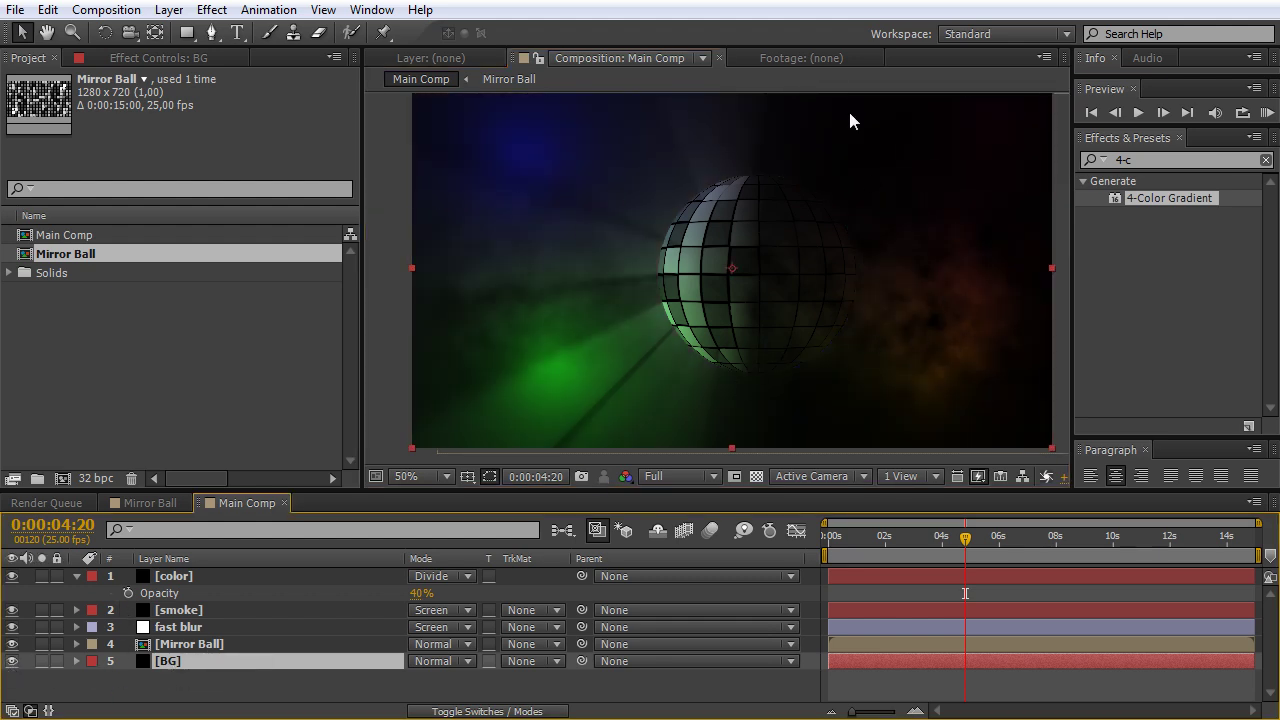
key(ctrl+grave)
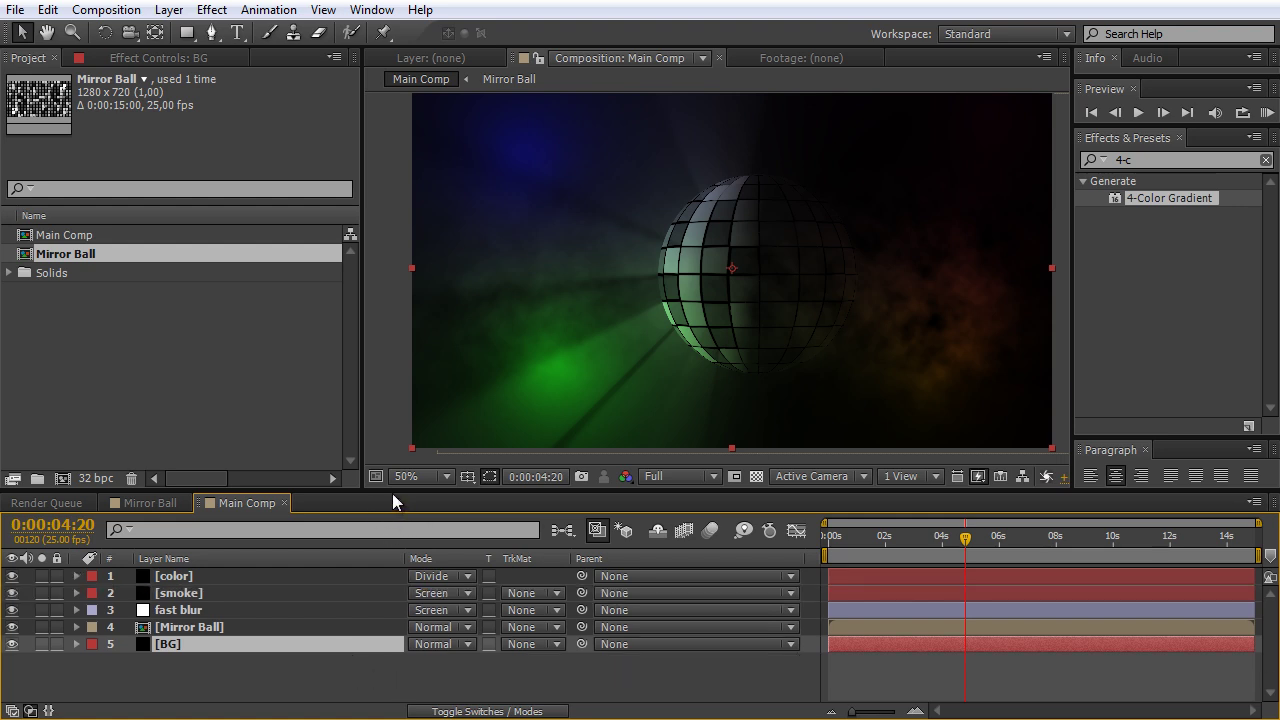
Add a new adjustment layer on top of the stack and name it glow
drag(392, 493, 392, 508)
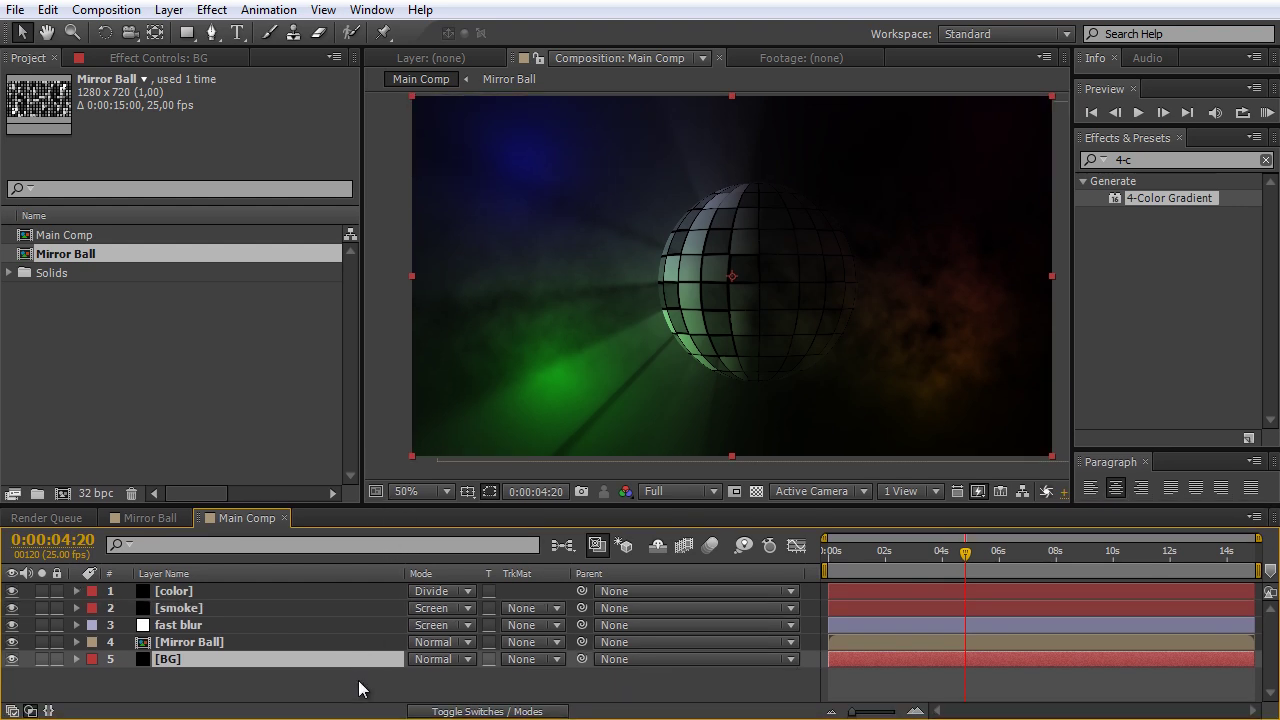
click(360, 688)
key(ctrl+alt+y)
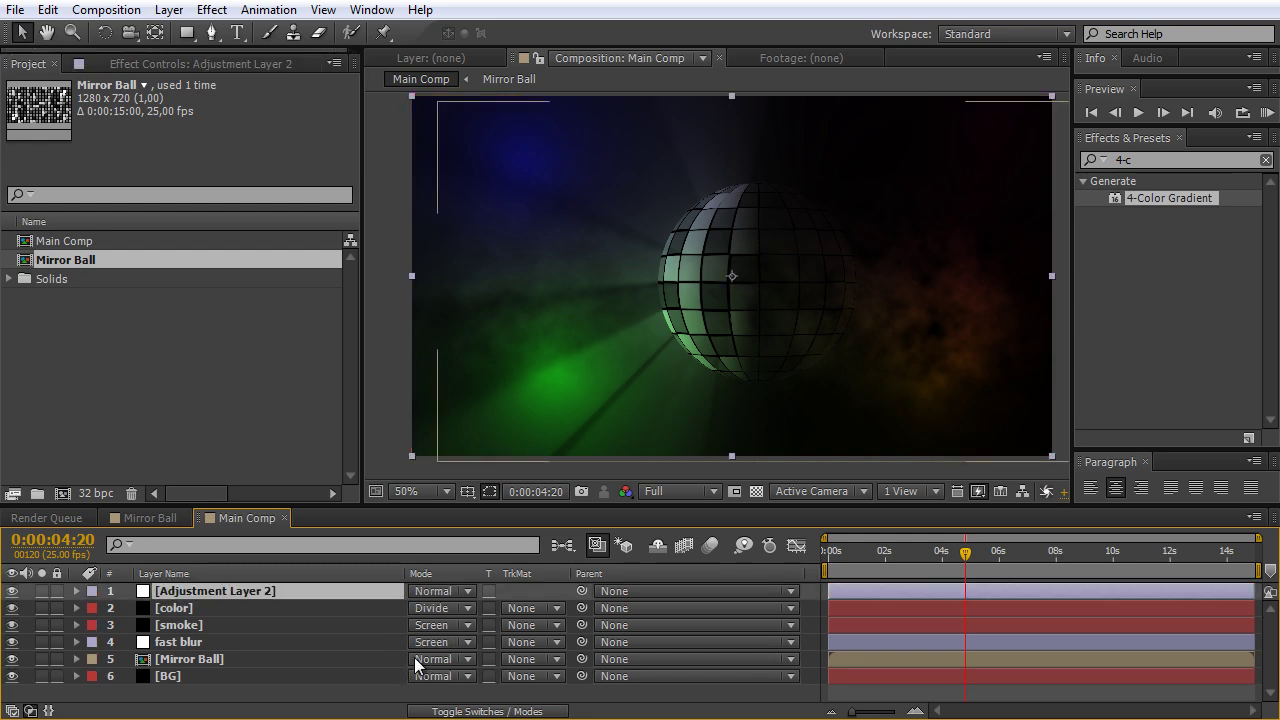
key(Return)
text(glow)
key(Return)
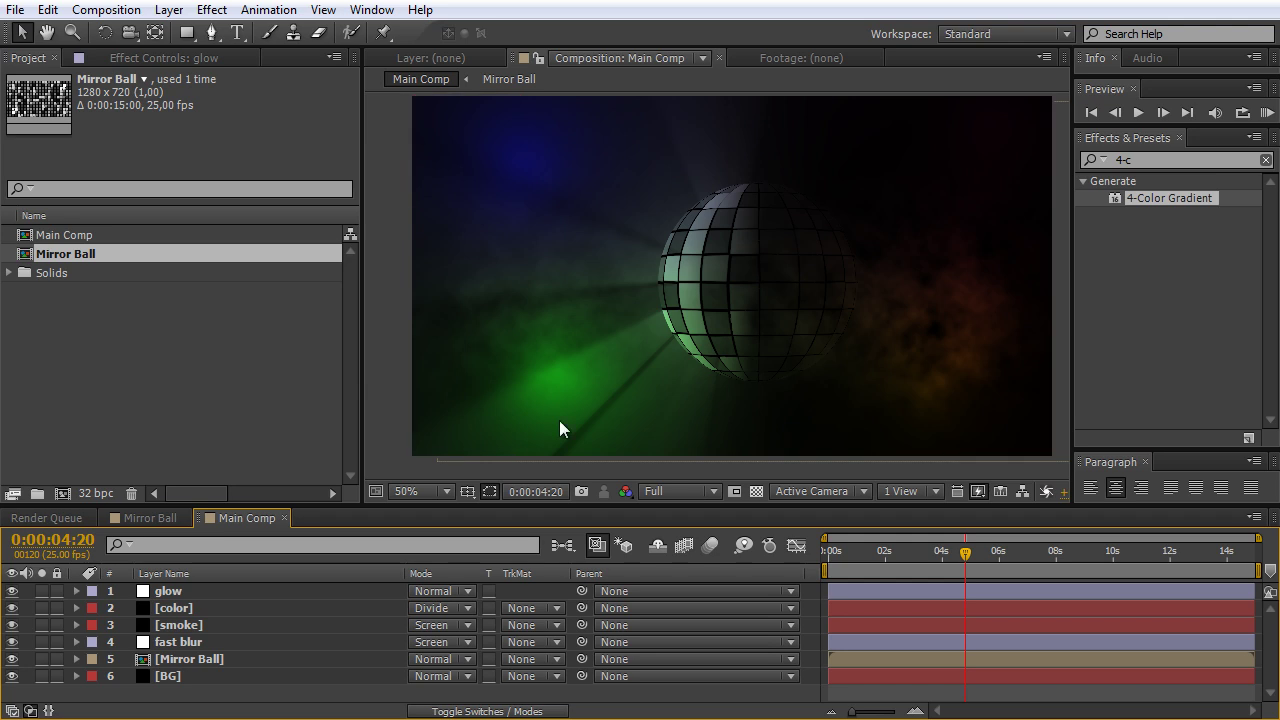
Apply Stylize > Glow and set Threshold about 42%, Radius 98 and Intensity 0,2
click(1137, 141)
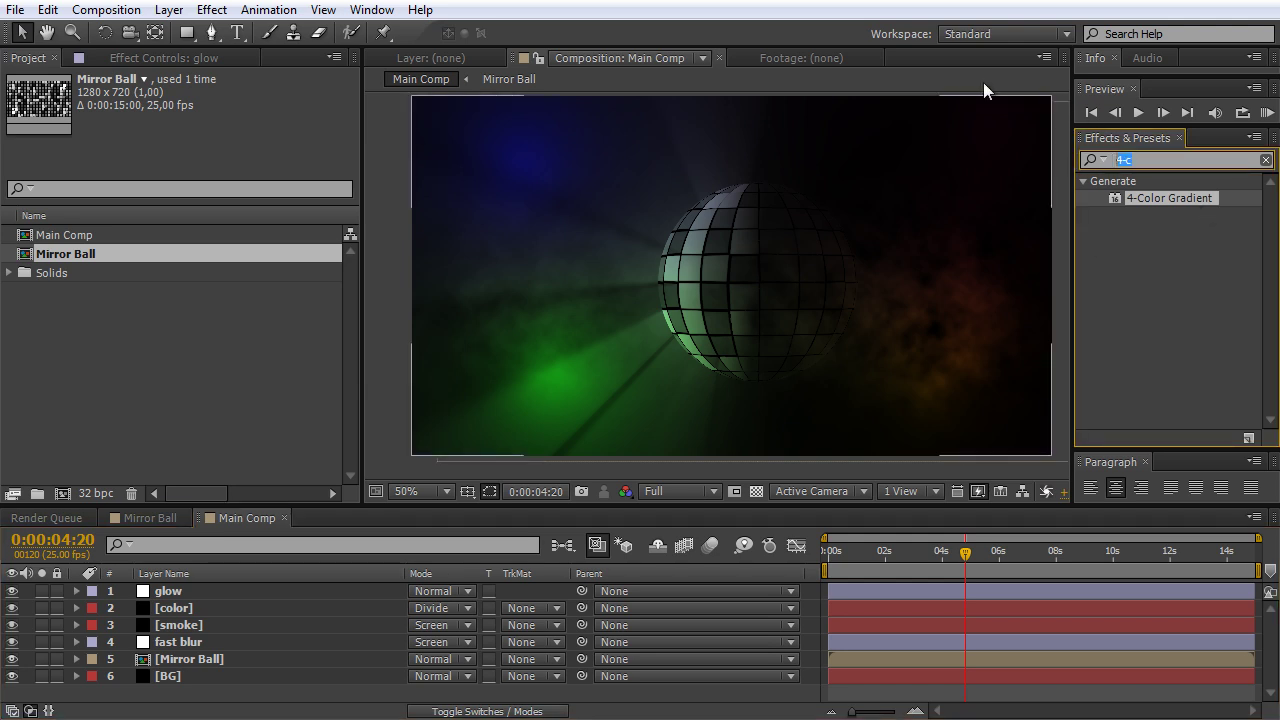
text(glow)
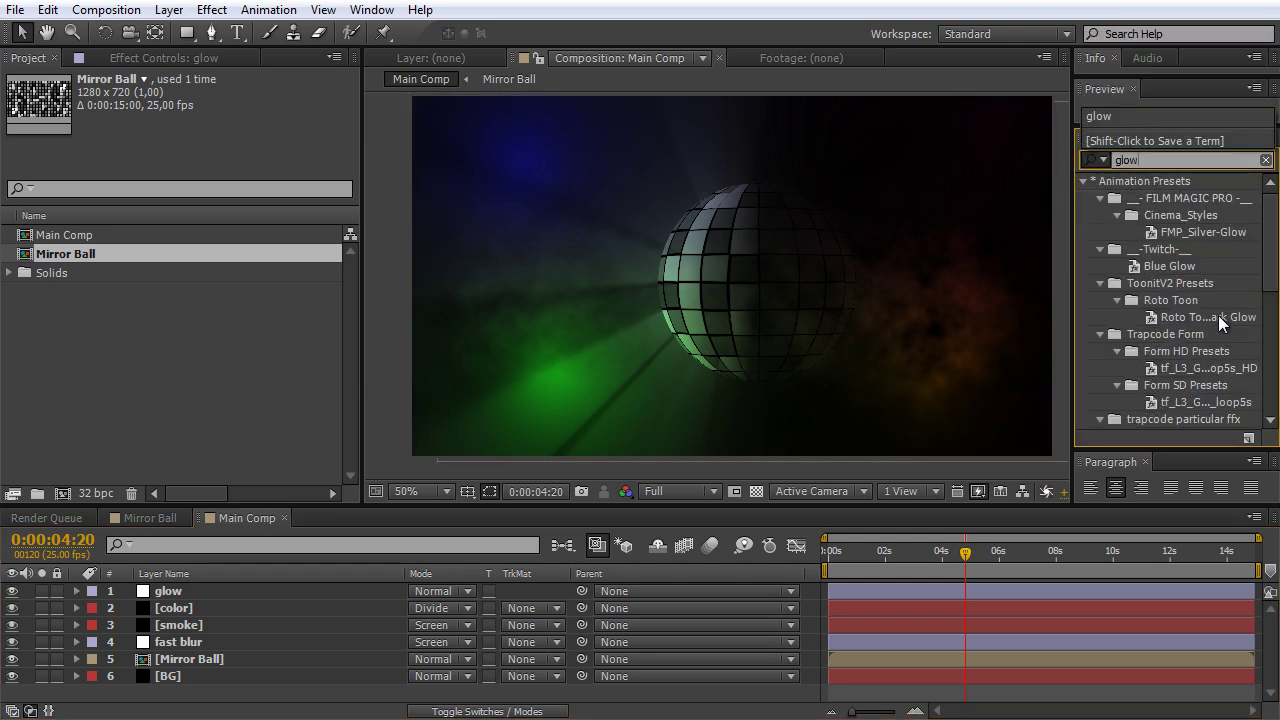
scroll(1185, 354, down, 8)
click(1137, 391)
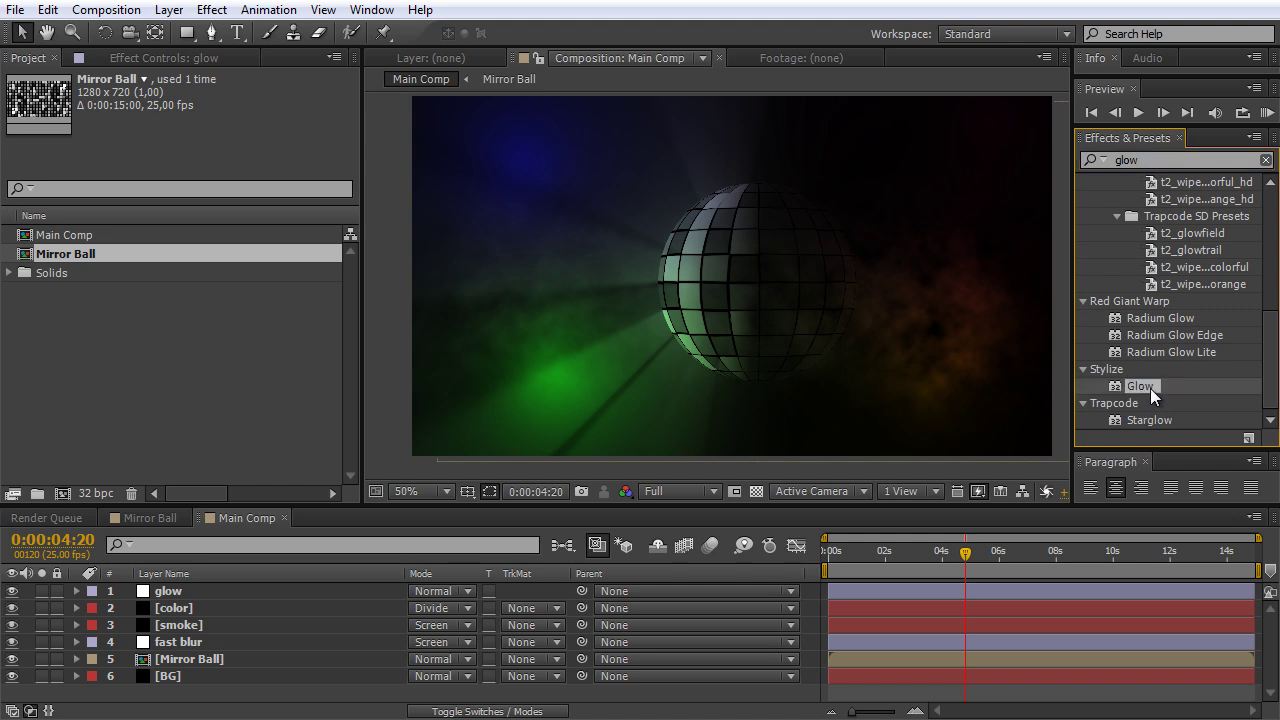
drag(1120, 396, 159, 594)
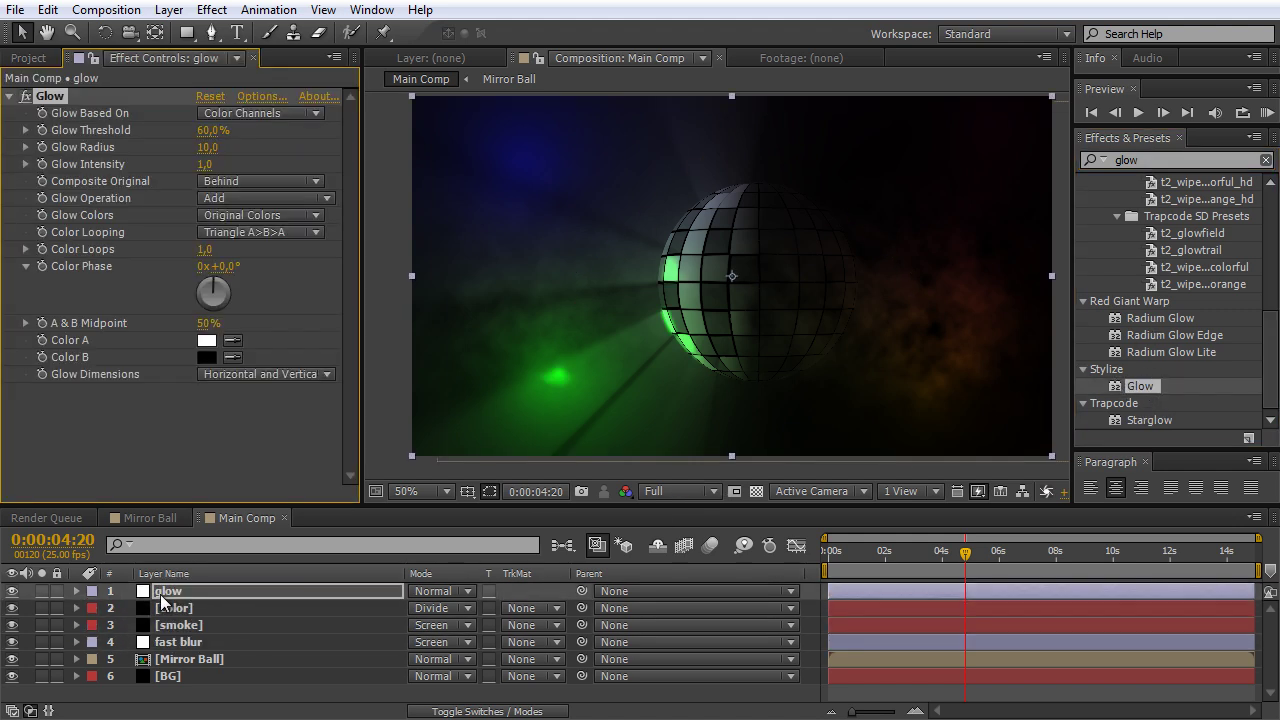
drag(230, 131, 122, 140)
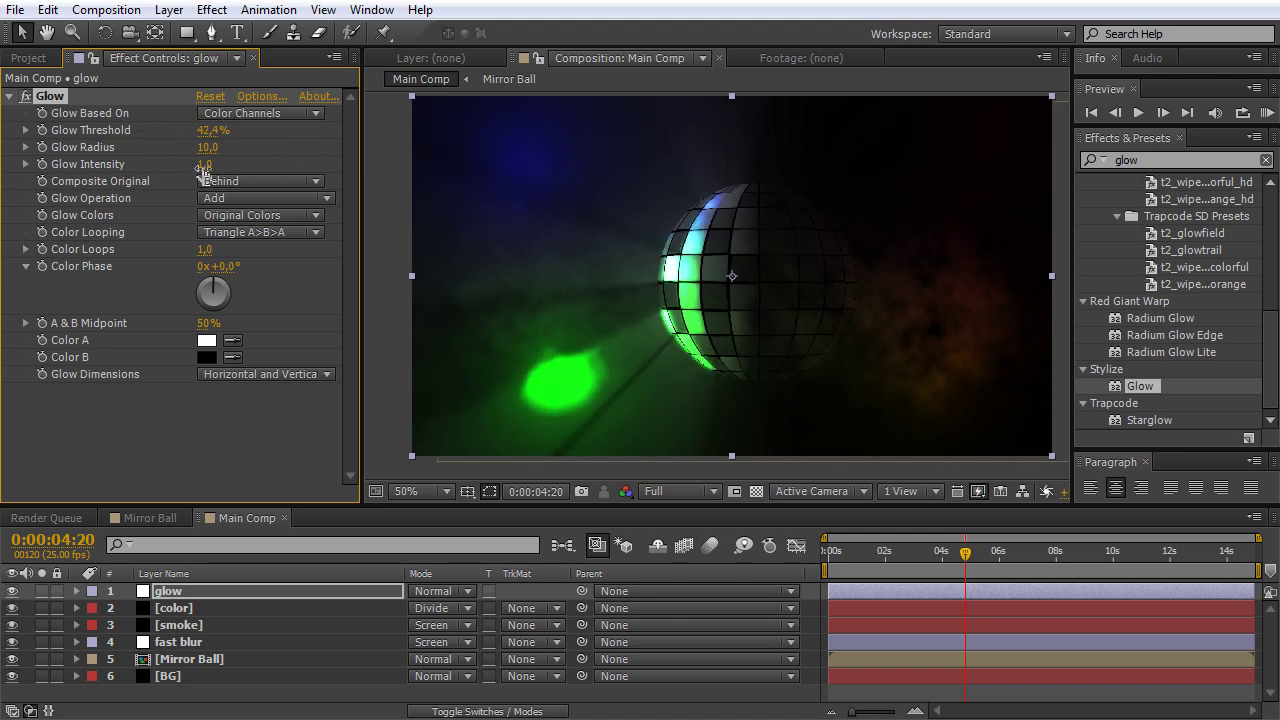
drag(244, 149, 304, 154)
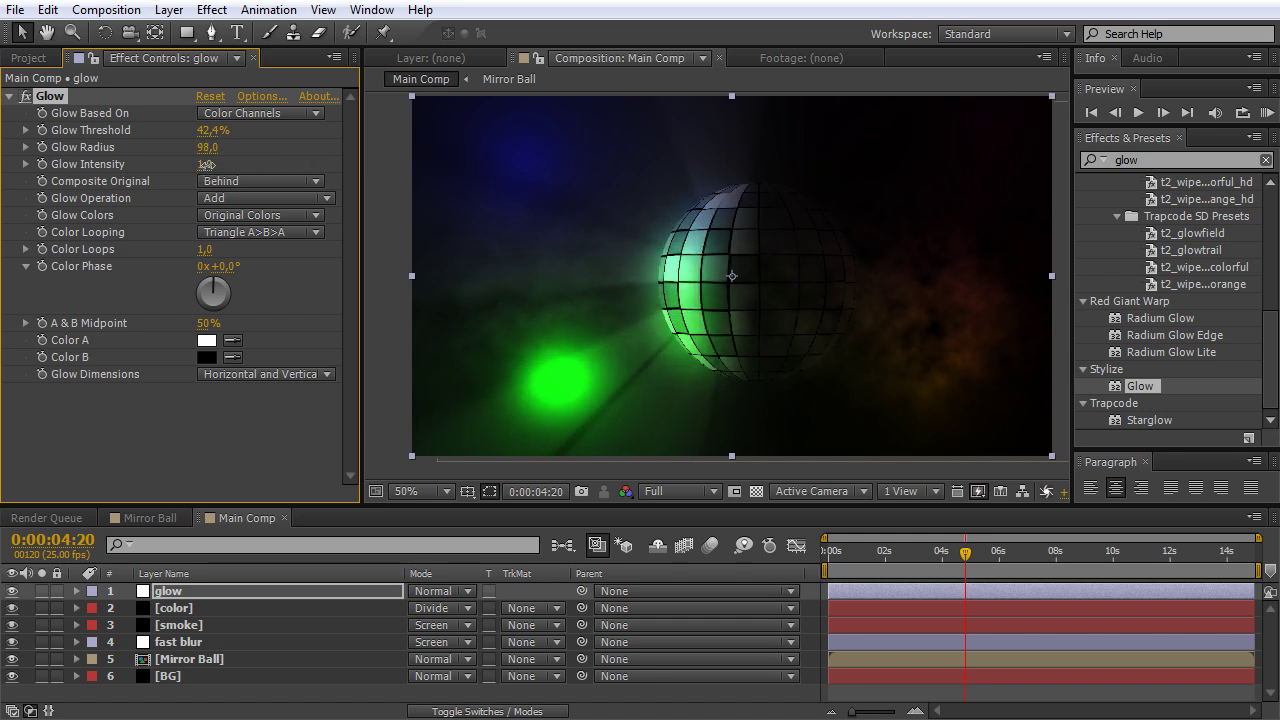
drag(206, 168, 126, 186)
click(214, 164)
text(0)
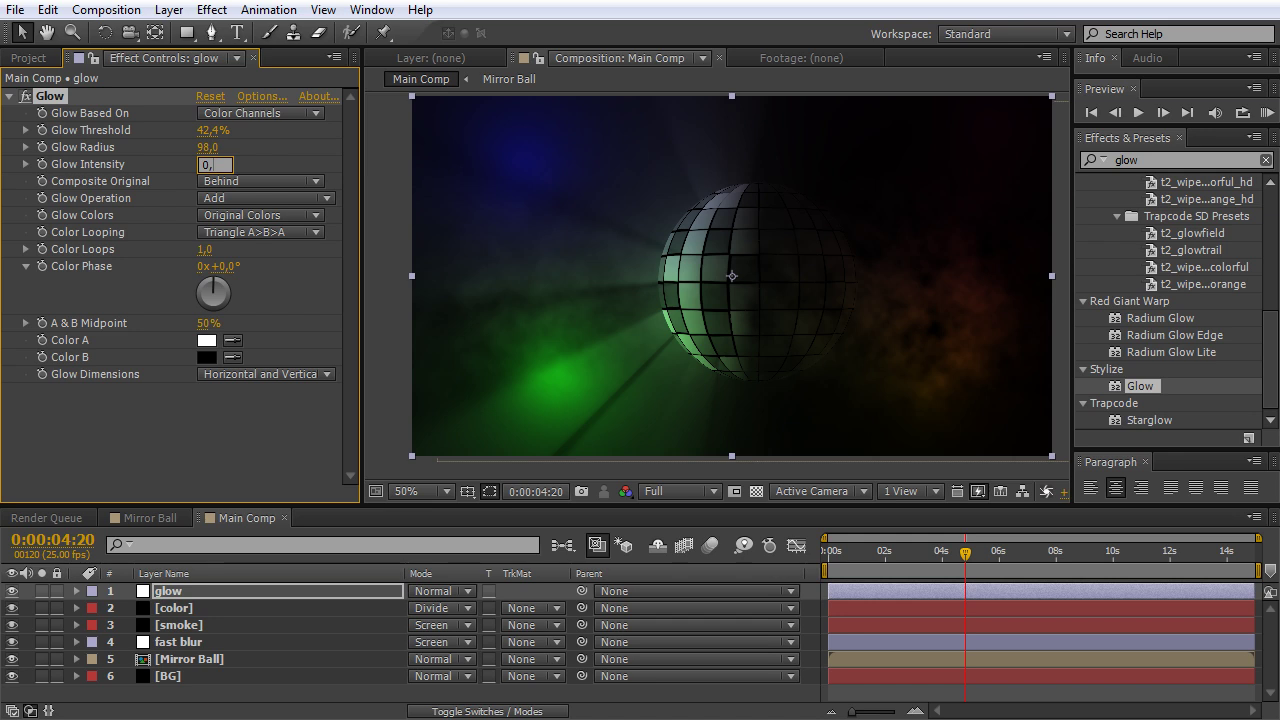
text(,2)
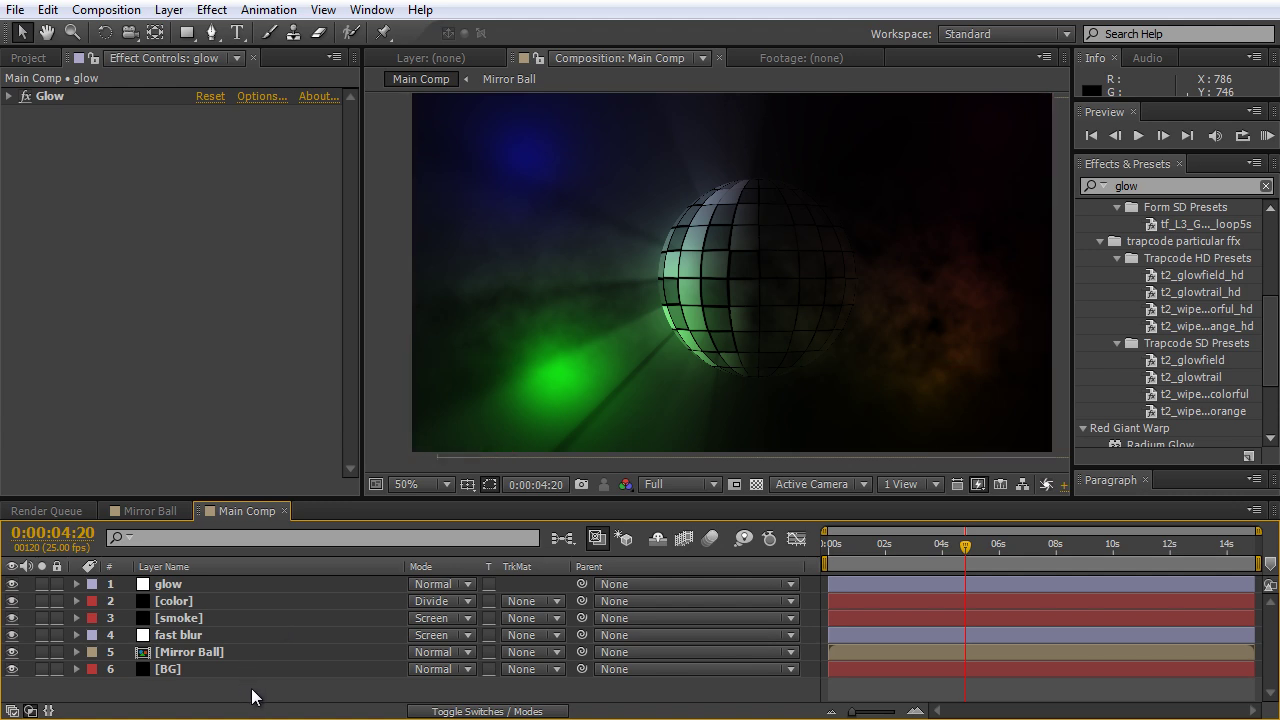
Create a solid named vignette and draw a rounded-rectangle mask around the frame centre
key(ctrl+y)
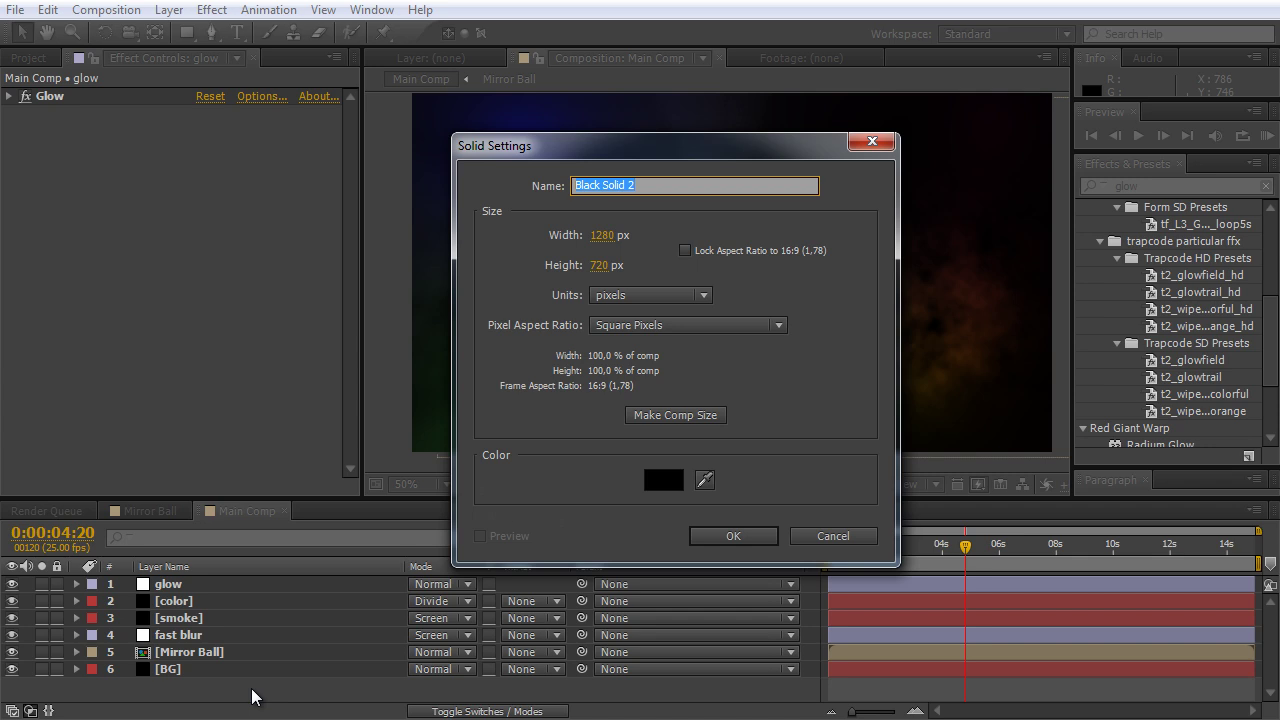
text(vignette)
click(735, 536)
click(187, 33)
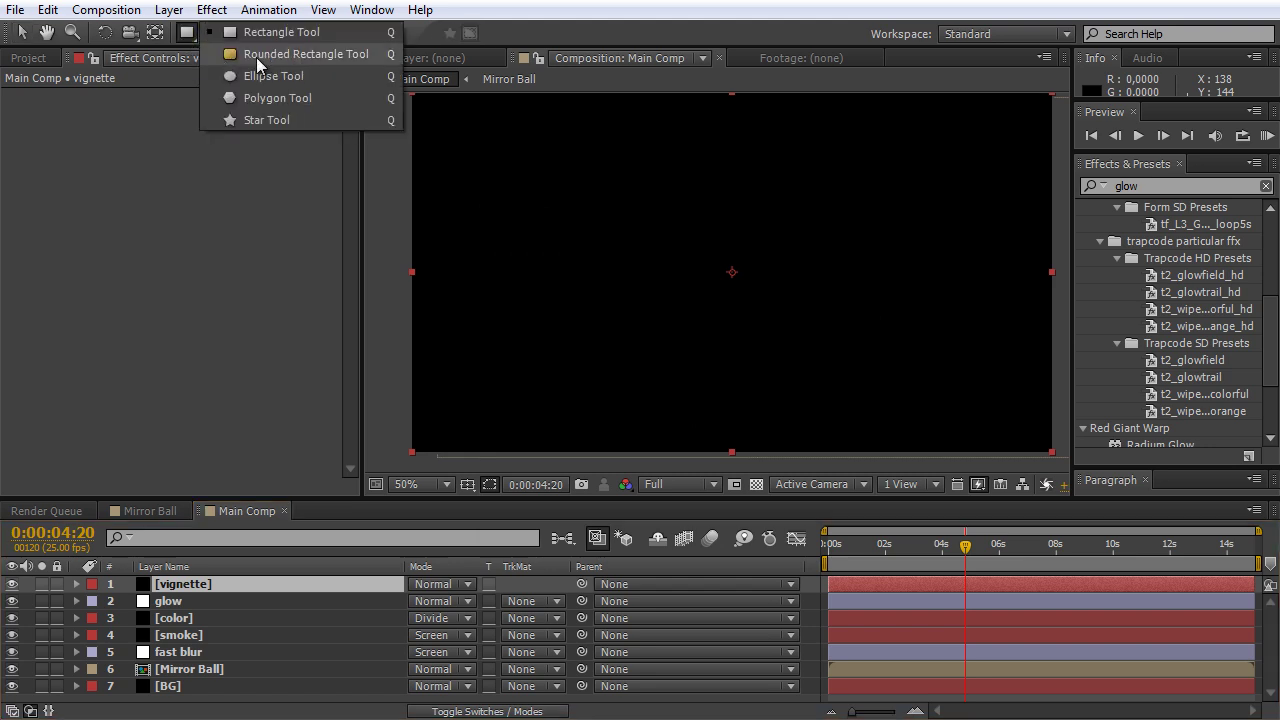
click(262, 55)
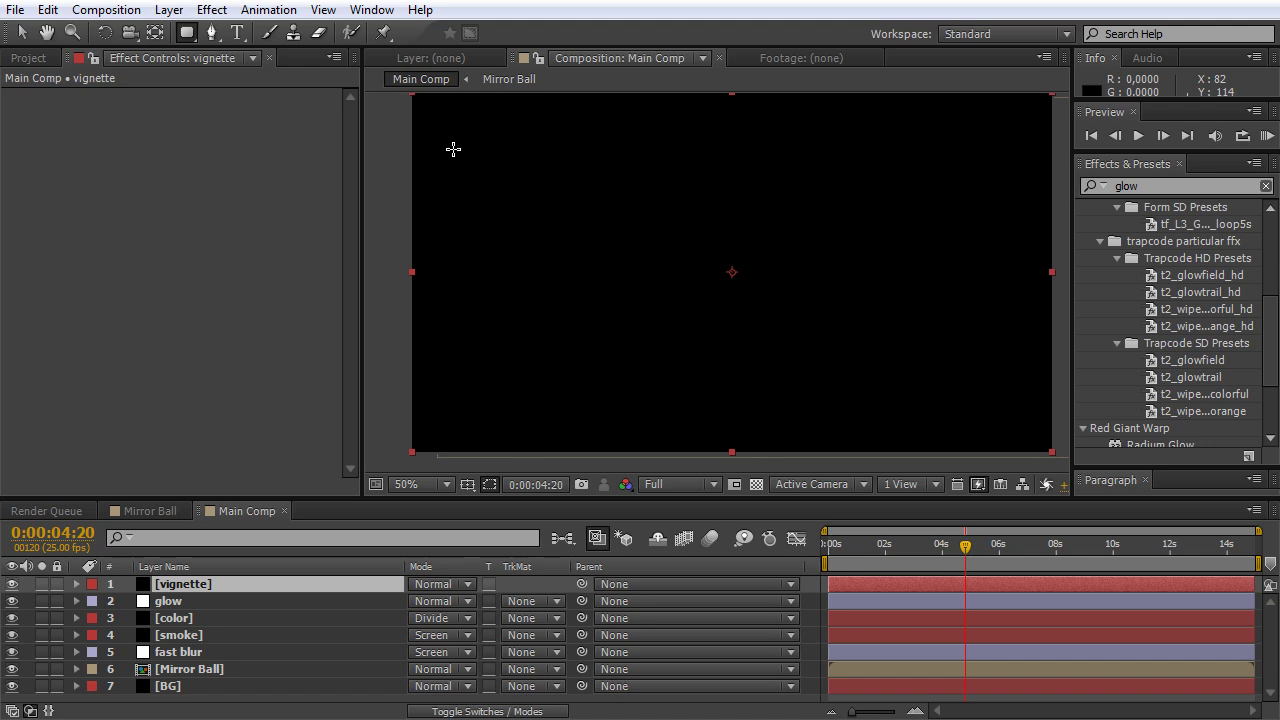
drag(466, 155, 964, 405)
key(Up)
key(Up)
key(Up)
Feather the mask to 201 pixels, set it to Subtract, and lower the layer's Opacity
key(m)
key(m)
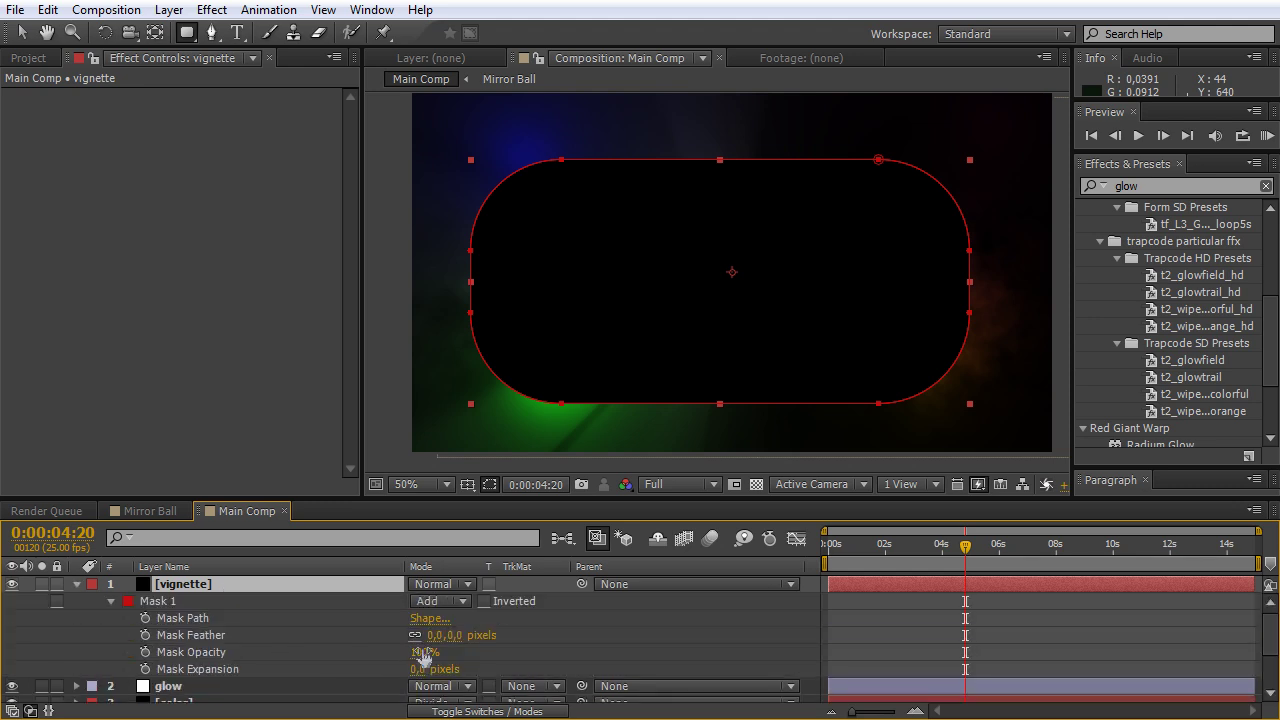
drag(445, 641, 656, 640)
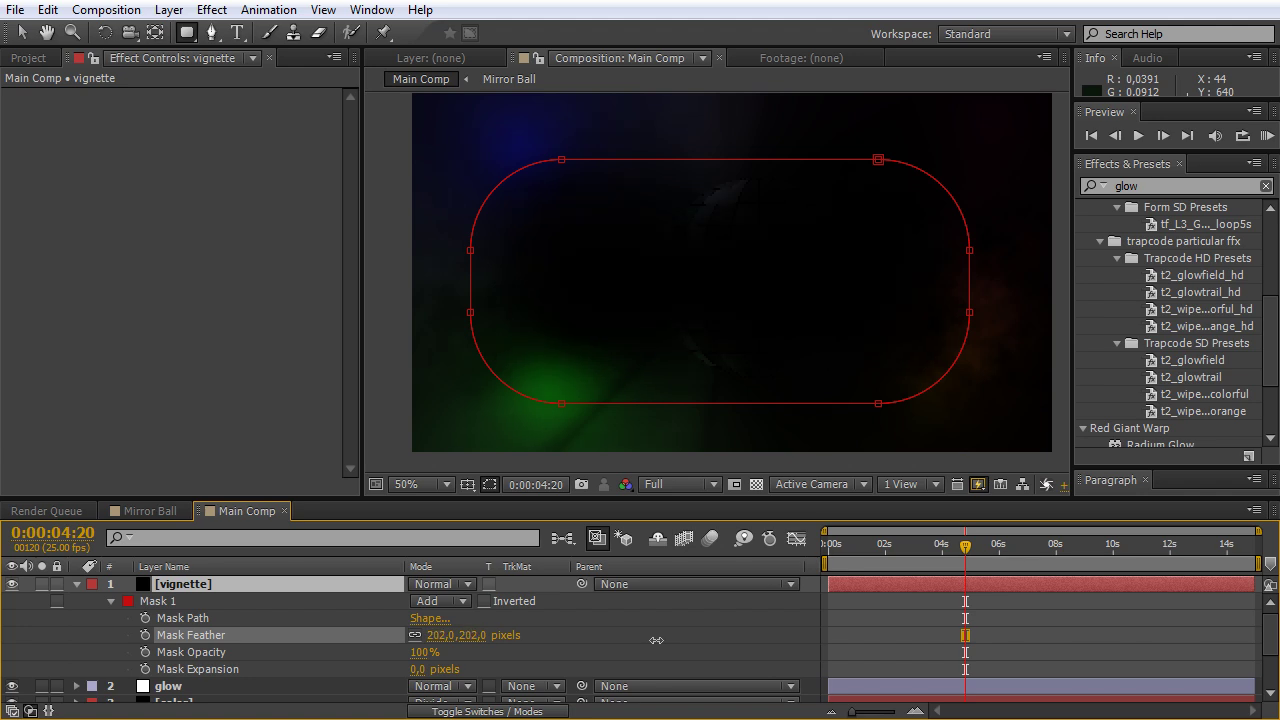
click(463, 601)
click(466, 667)
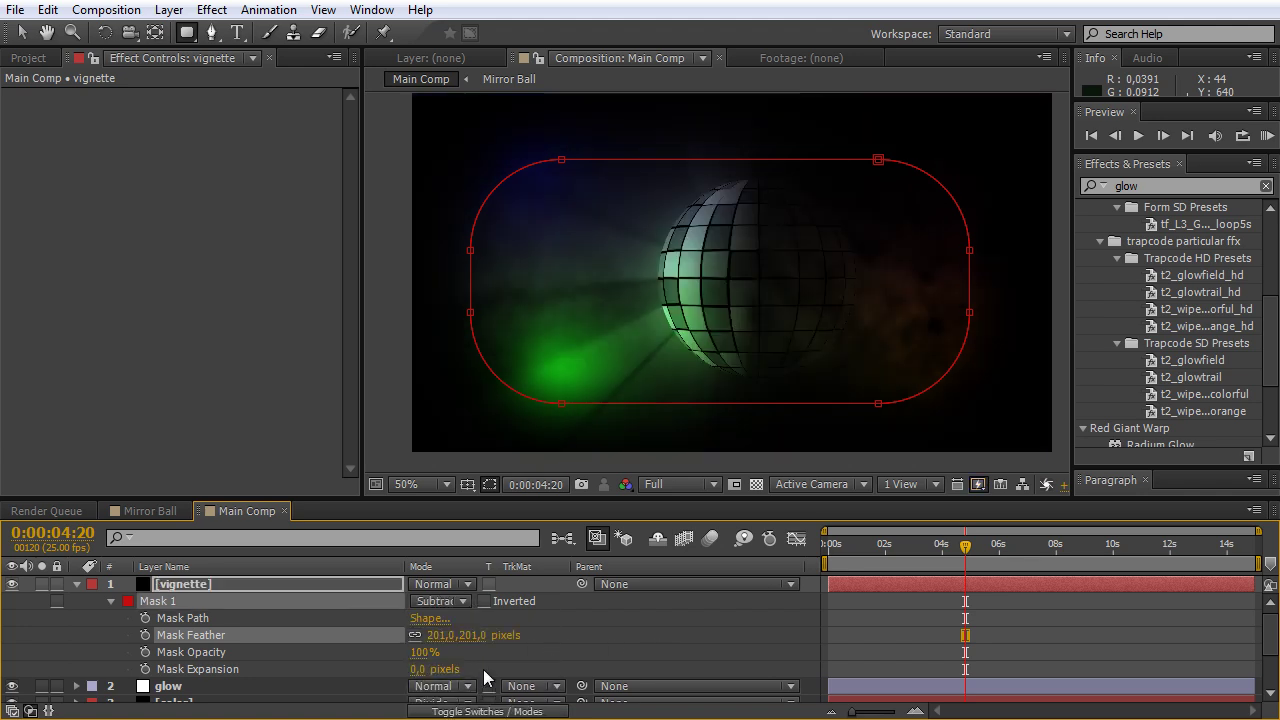
click(212, 587)
key(t)
drag(426, 602, 371, 613)
click(416, 601)
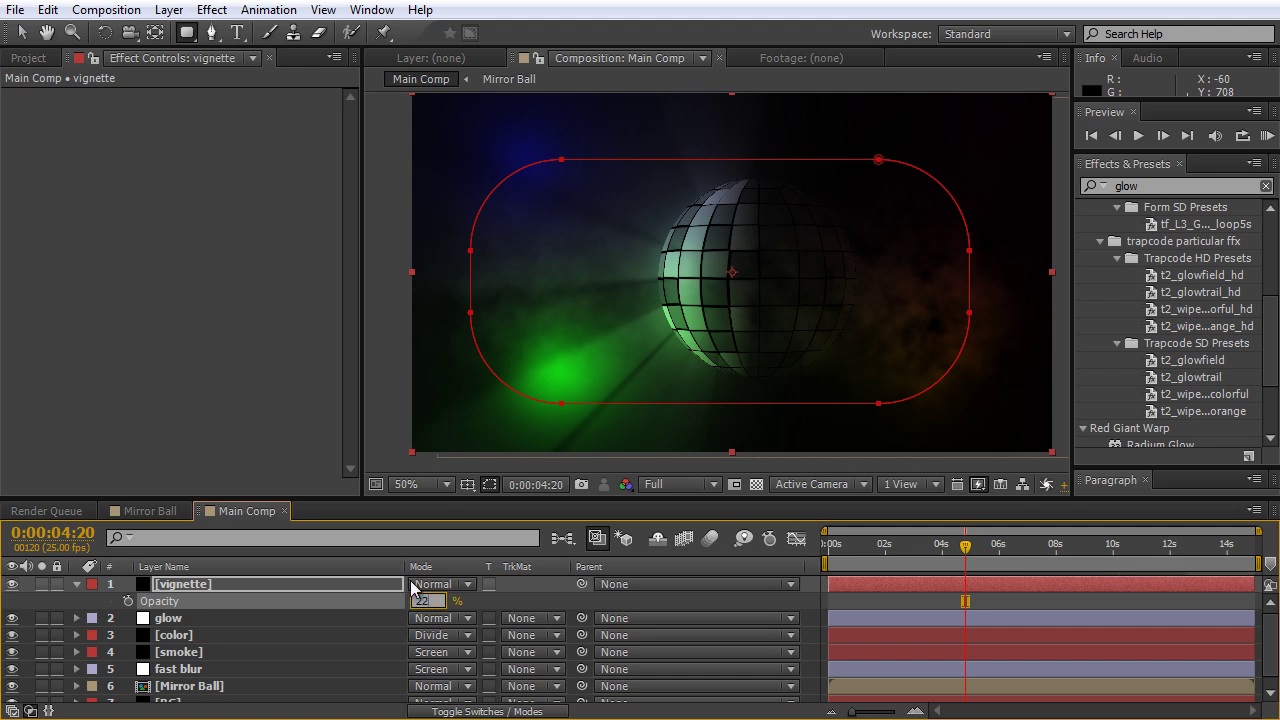
Confirm the vignette's 22% Opacity and RAM-preview Main Comp from the first frame
click(622, 600)
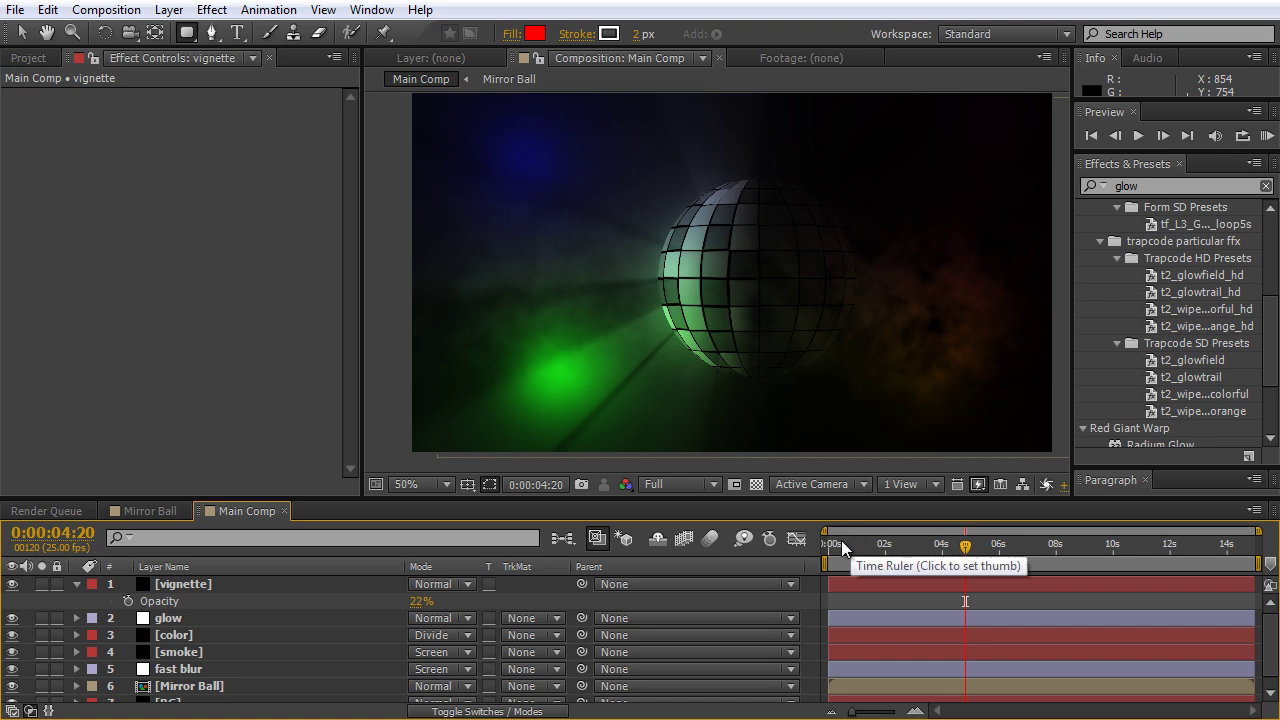
key(Home)
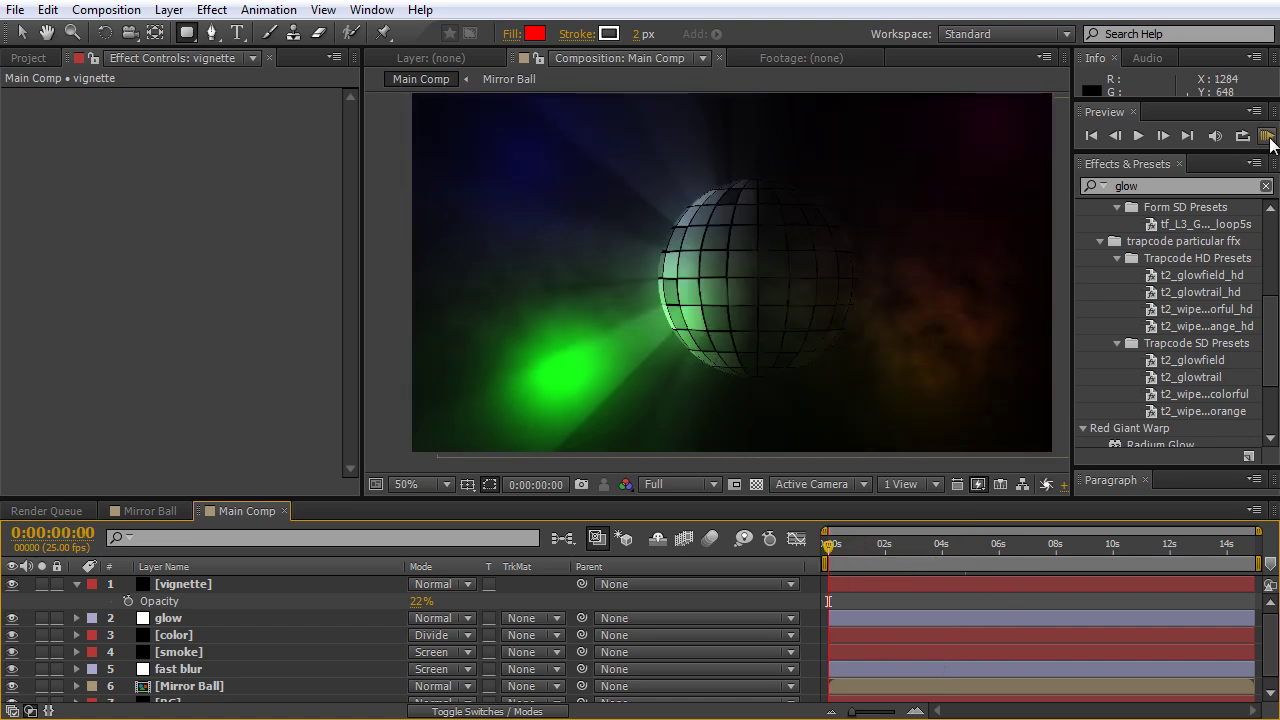
click(1268, 138)
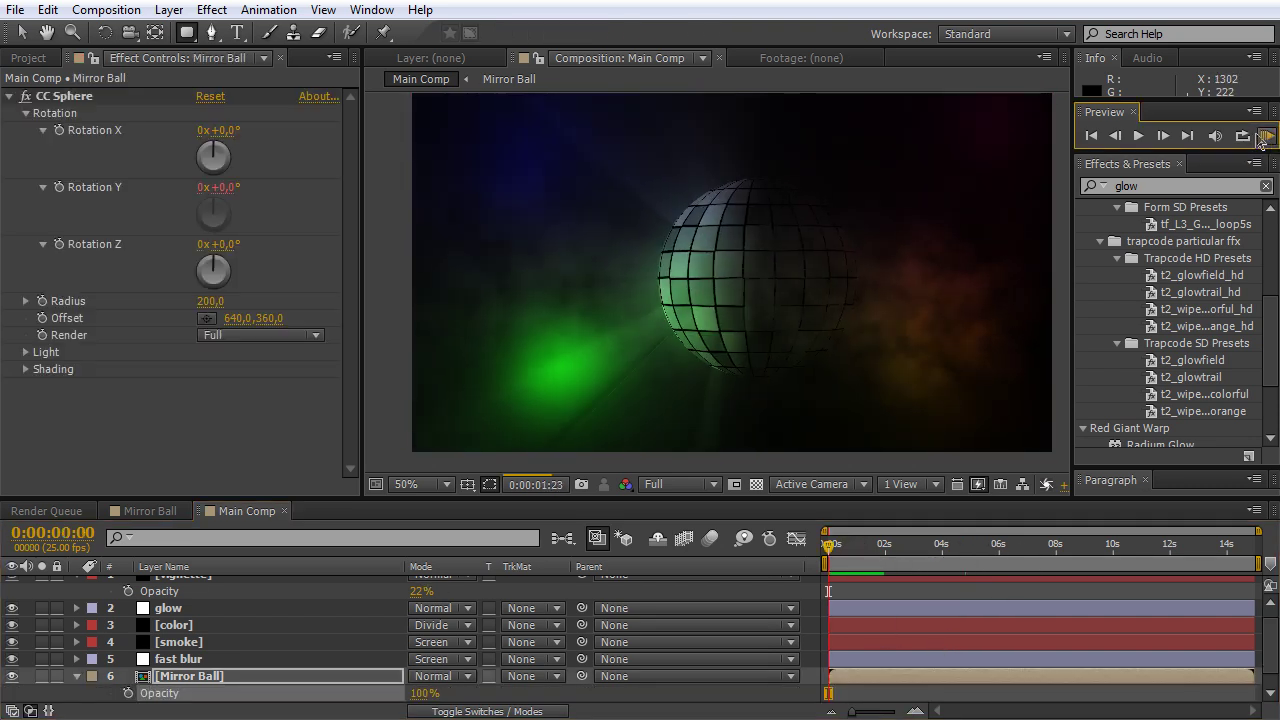